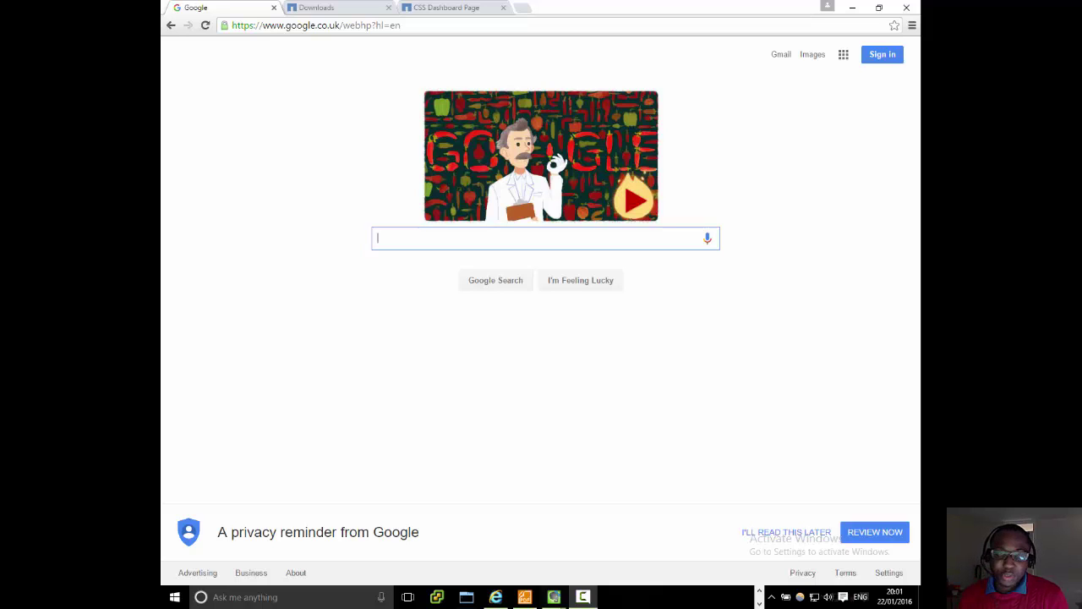
Step: Search Google for 'netapp downloads' to find the NetApp Support downloads page
{"action": "mouse_move", "coordinate": [533, 5]}
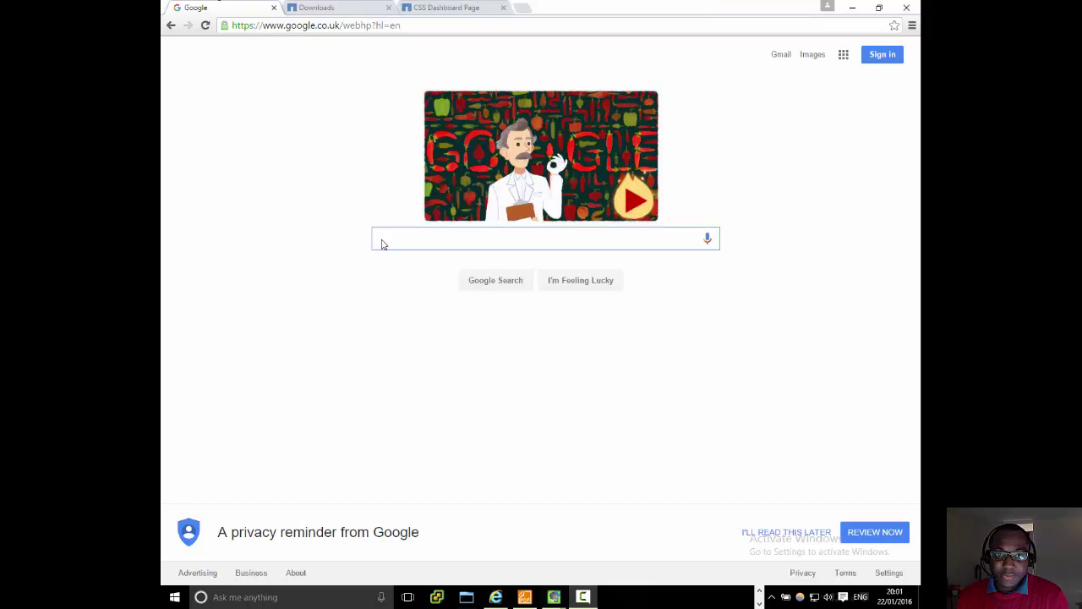
{"action": "type", "text": "ne"}
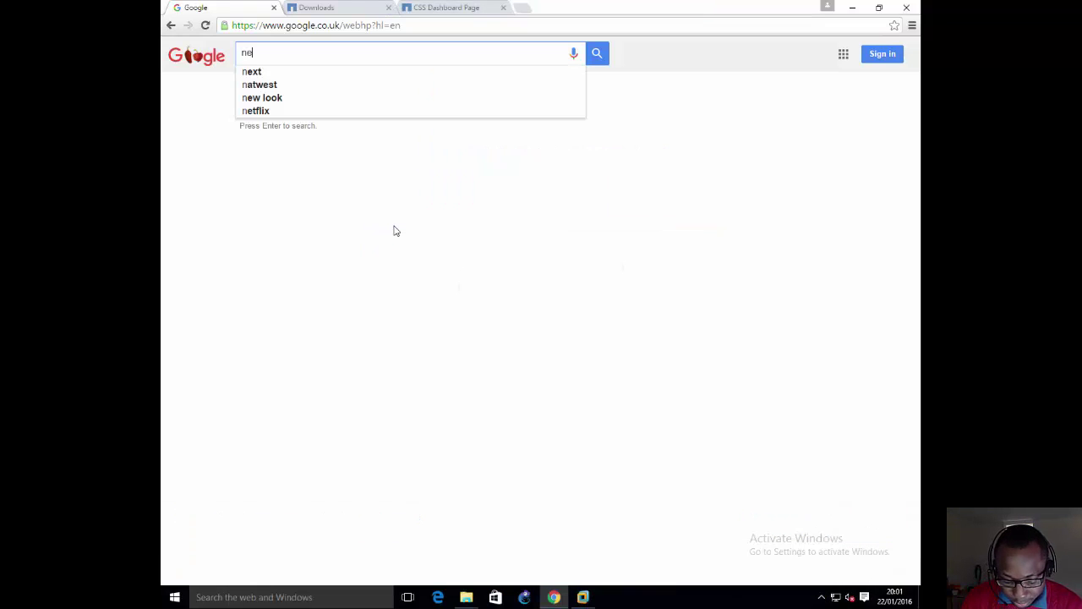
{"action": "type", "text": "tapp downloads"}
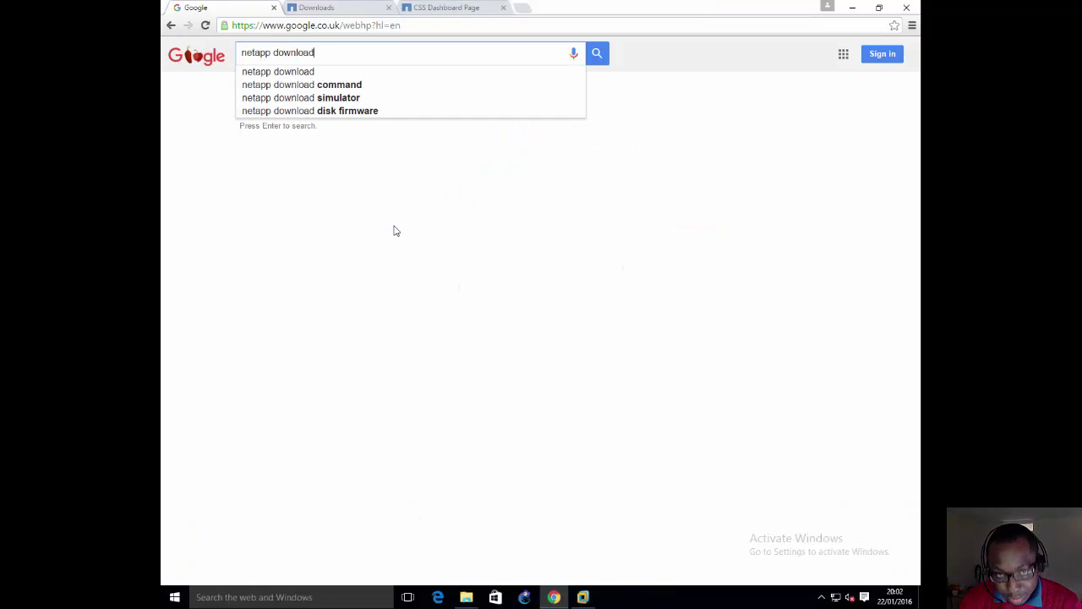
{"action": "key", "text": "Return"}
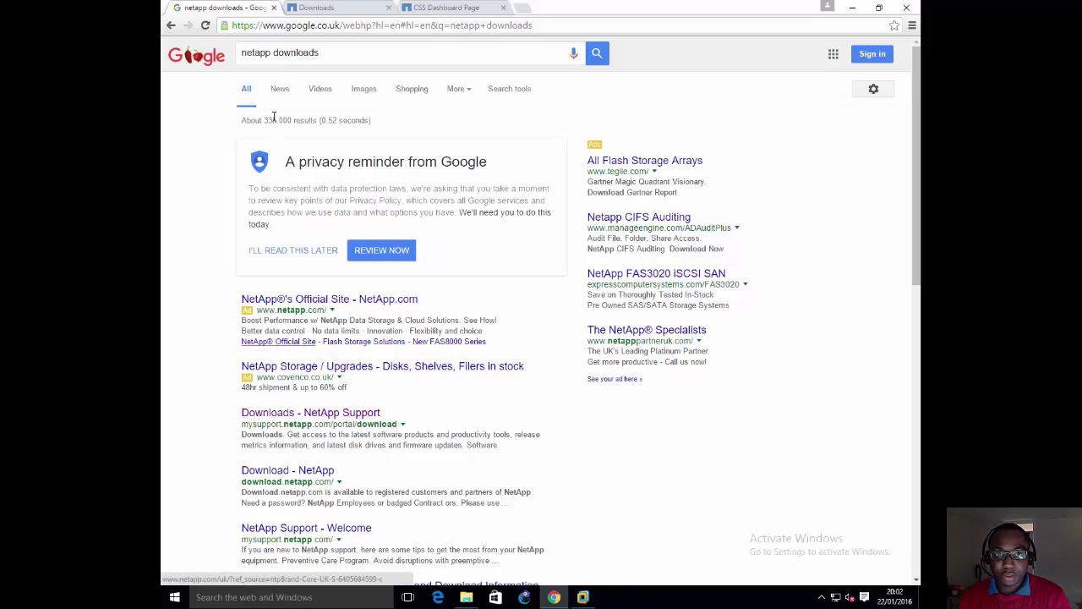
Step: Move from the NetApp Downloads page to the signed-in My Home dashboard, browsing the Downloads menu
{"action": "left_click", "coordinate": [336, 11]}
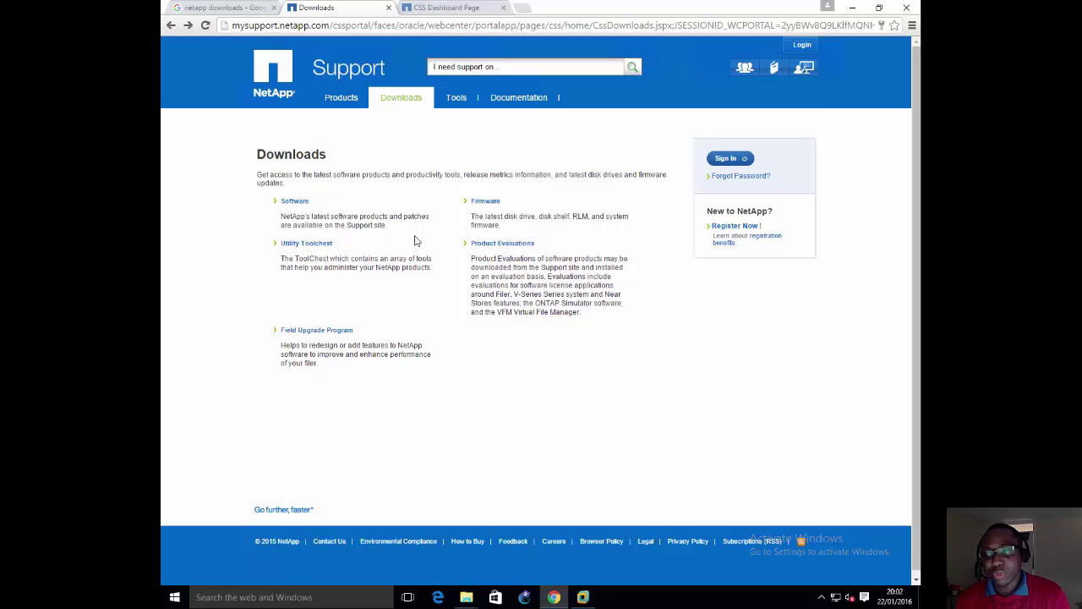
{"action": "left_click", "coordinate": [408, 13]}
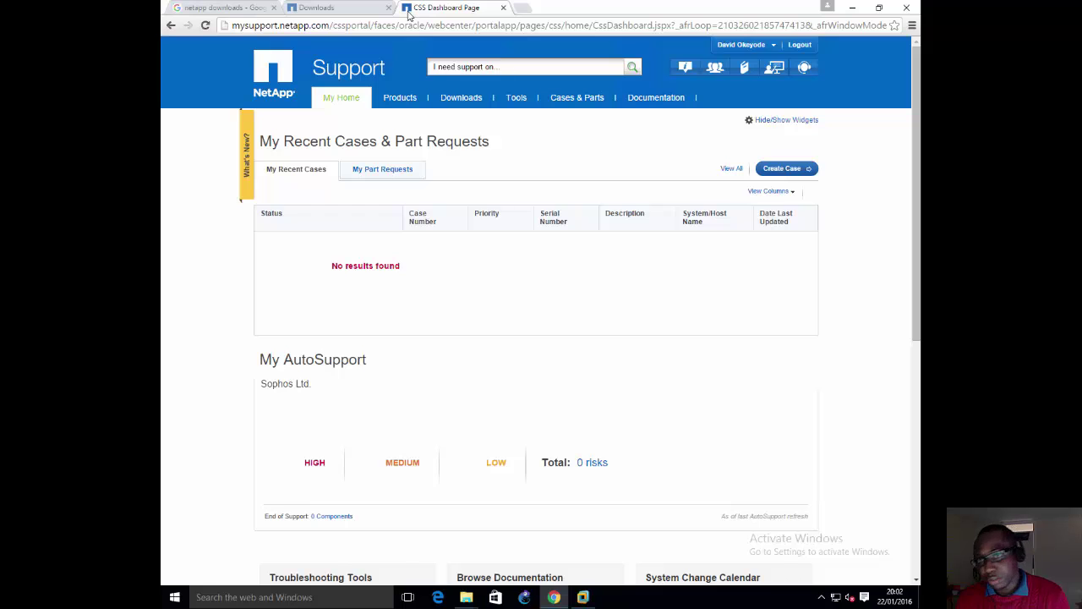
{"action": "mouse_move", "coordinate": [437, 133]}
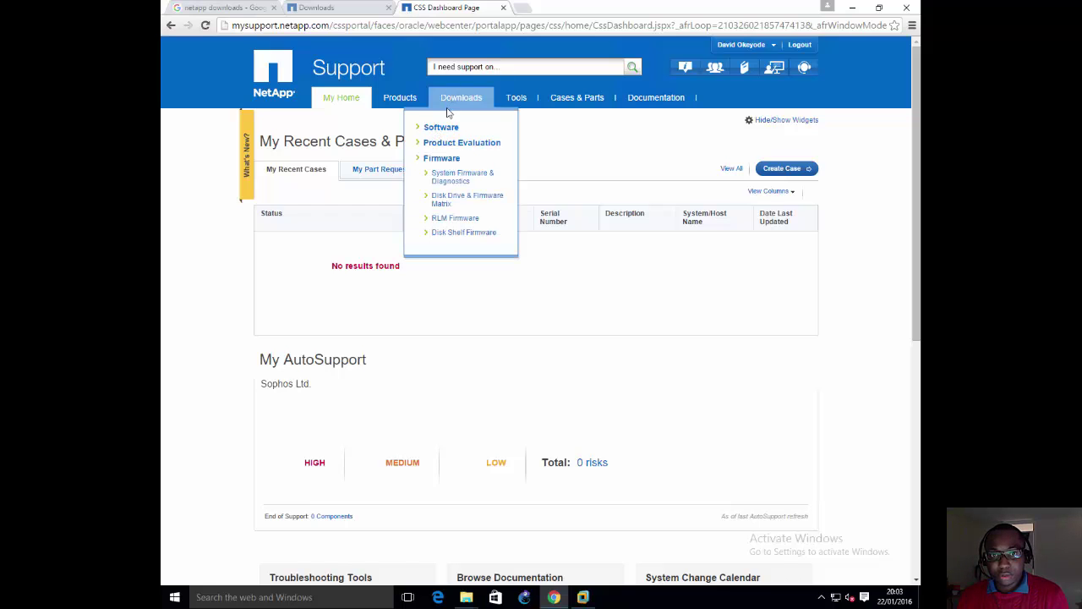
{"action": "left_click", "coordinate": [441, 127]}
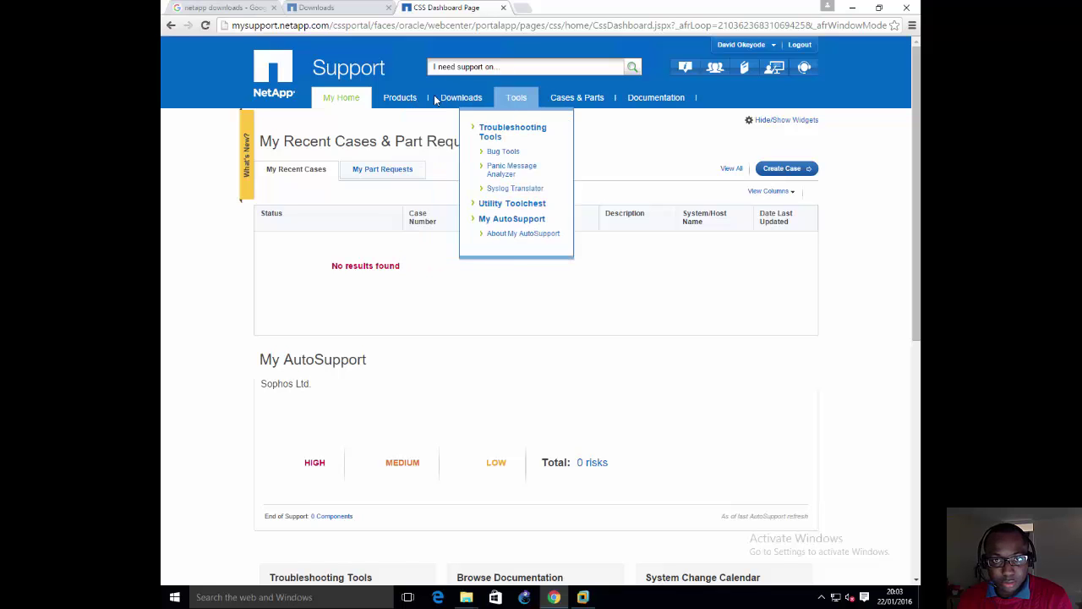
{"action": "mouse_move", "coordinate": [439, 100]}
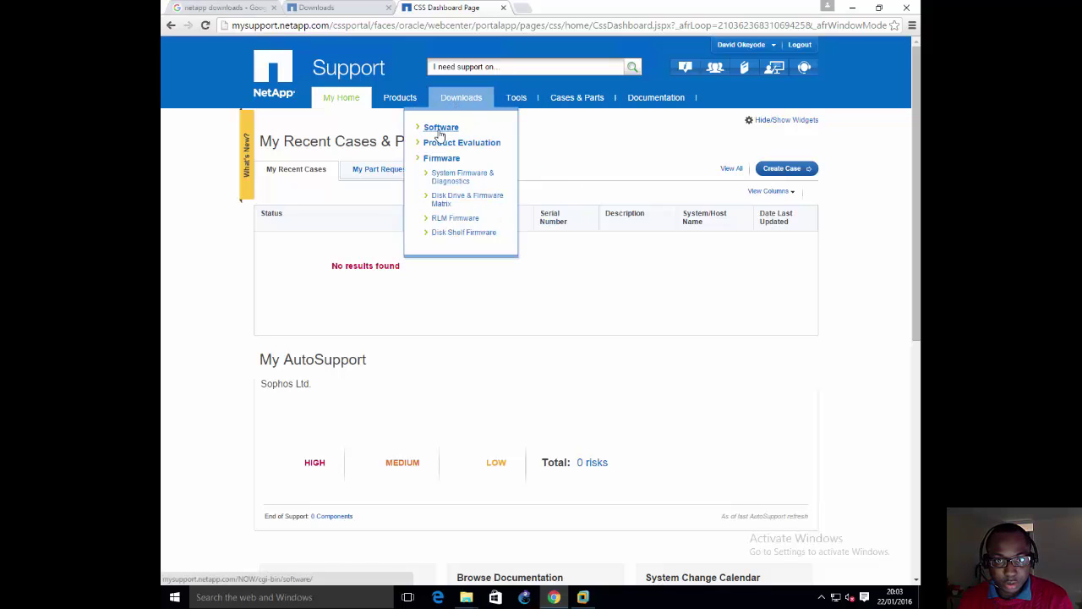
Step: Go to Downloads > Software and open the Data ONTAP Simulator page listing versions 8.x to 7.3.x
{"action": "left_click", "coordinate": [439, 131]}
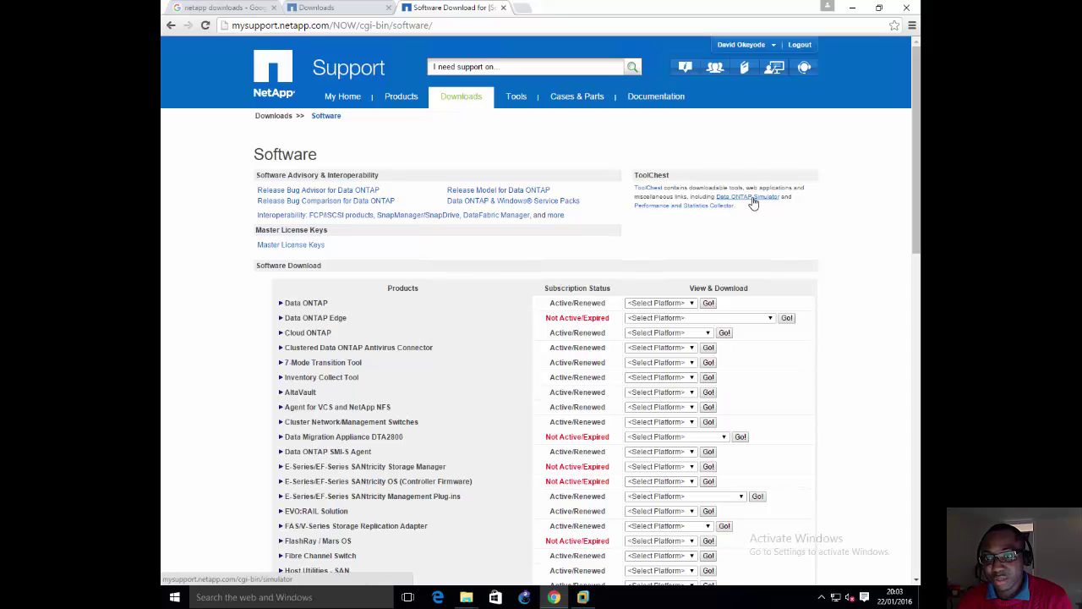
{"action": "left_click", "coordinate": [751, 199]}
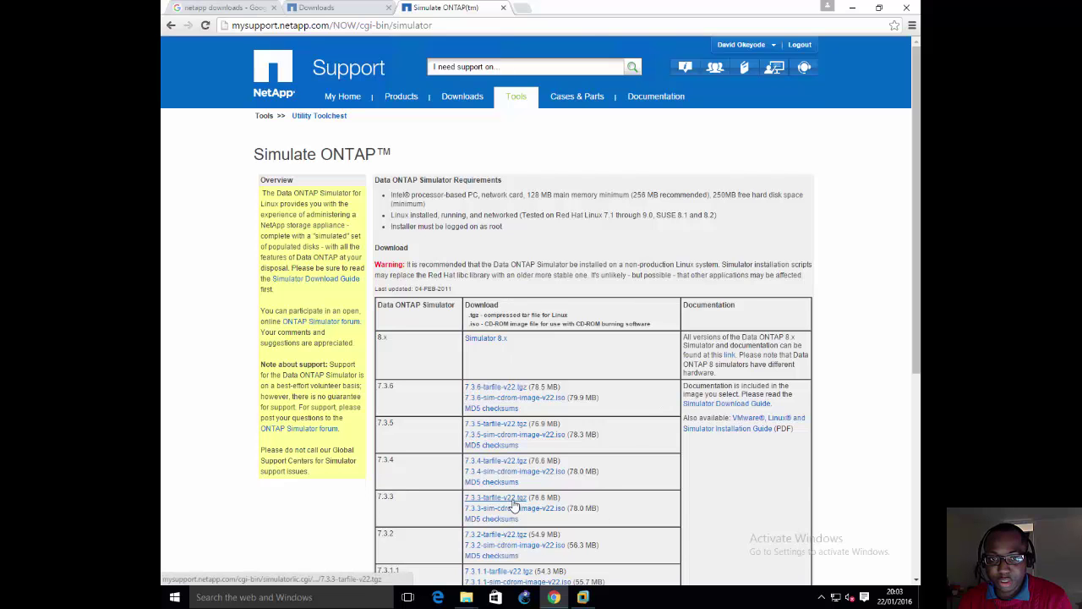
{"action": "scroll", "coordinate": [516, 505], "scroll_direction": "down", "scroll_amount": 1}
{"action": "scroll", "coordinate": [513, 505], "scroll_direction": "down", "scroll_amount": 1}
{"action": "scroll", "coordinate": [513, 505], "scroll_direction": "up", "scroll_amount": 2}
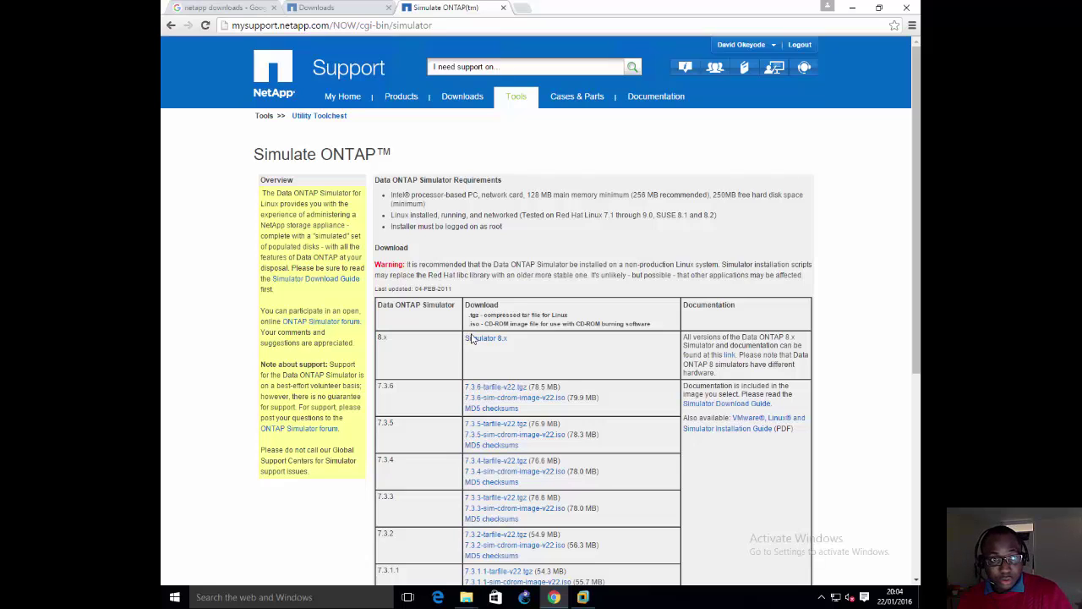
{"action": "left_click", "coordinate": [473, 340]}
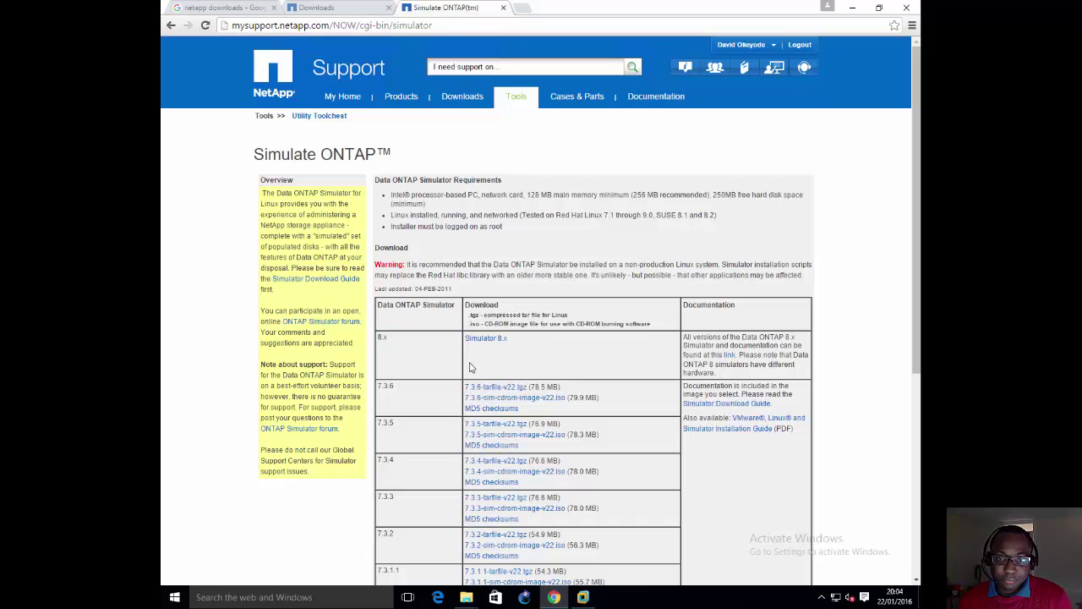
{"action": "double_click", "coordinate": [382, 337]}
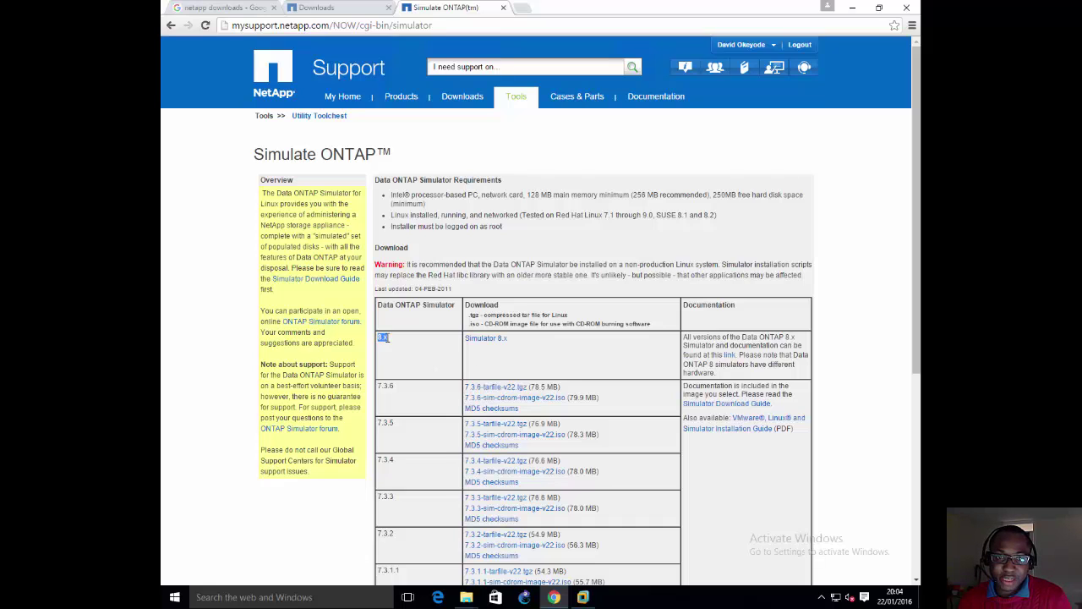
Step: Open the Simulate ONTAP 8.X page and scroll to the 8.3.2 RC1 and 8.3.1 download entries
{"action": "left_click", "coordinate": [486, 345]}
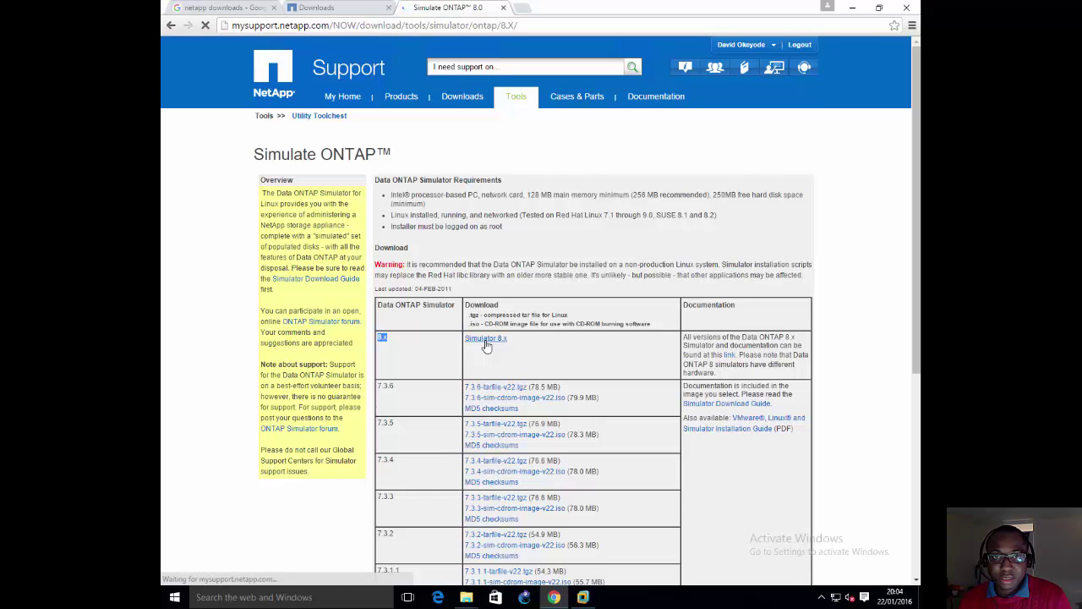
{"action": "scroll", "coordinate": [482, 372], "scroll_direction": "down", "scroll_amount": 1}
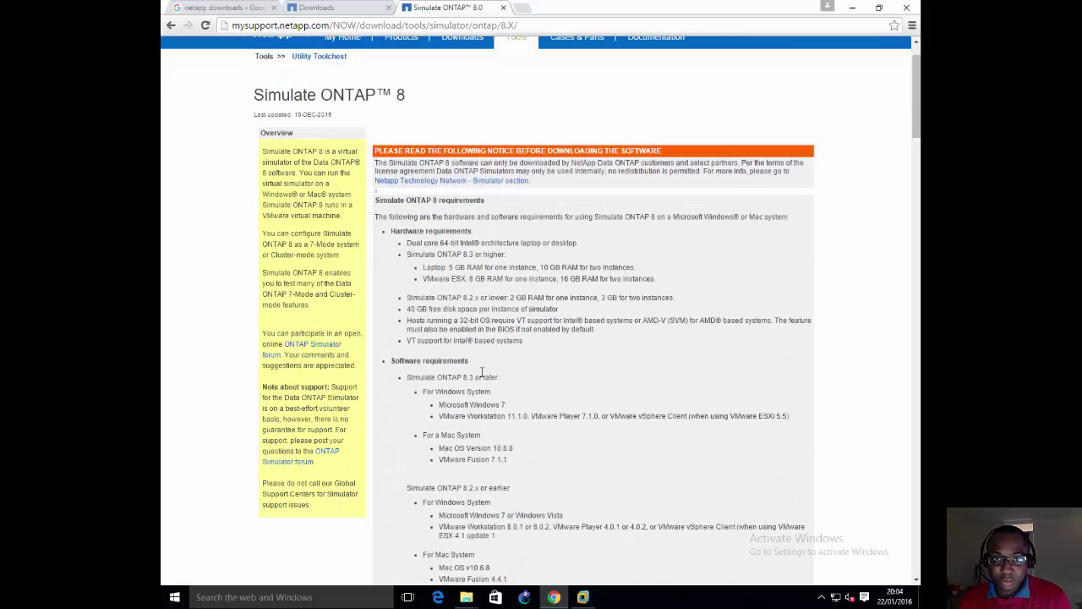
{"action": "scroll", "coordinate": [482, 372], "scroll_direction": "down", "scroll_amount": 5}
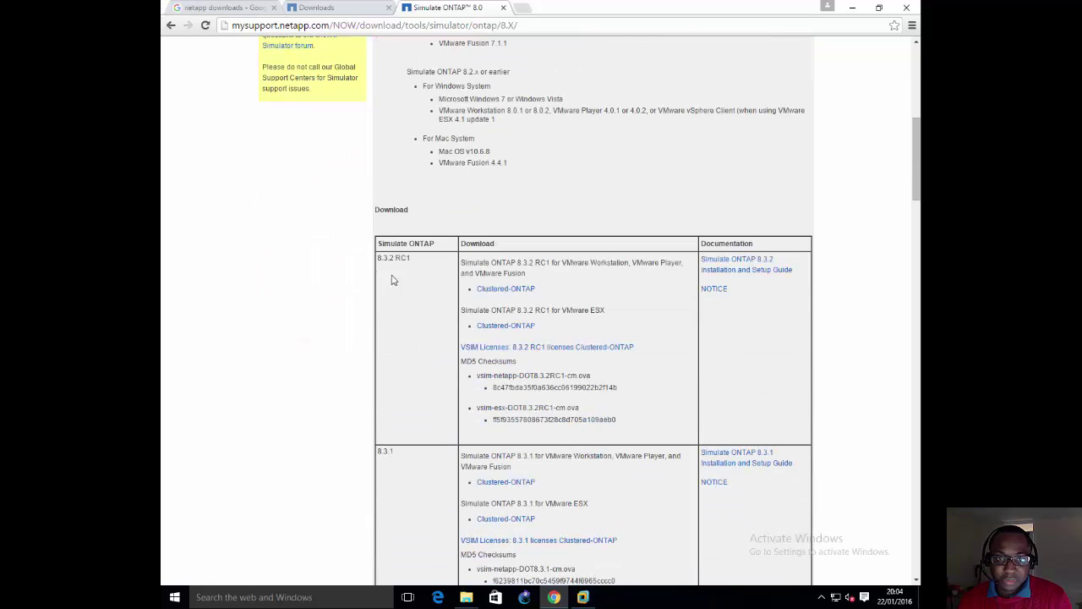
{"action": "left_click_drag", "start_coordinate": [411, 259], "coordinate": [364, 266]}
{"action": "left_click", "coordinate": [398, 451]}
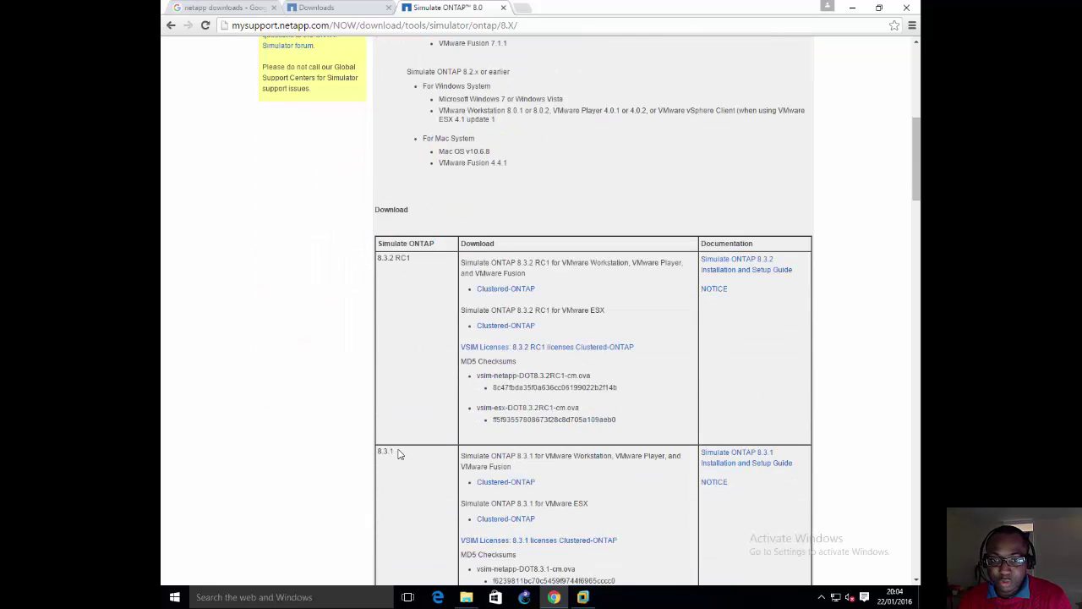
{"action": "left_click_drag", "start_coordinate": [398, 451], "coordinate": [380, 452]}
{"action": "left_click", "coordinate": [406, 426]}
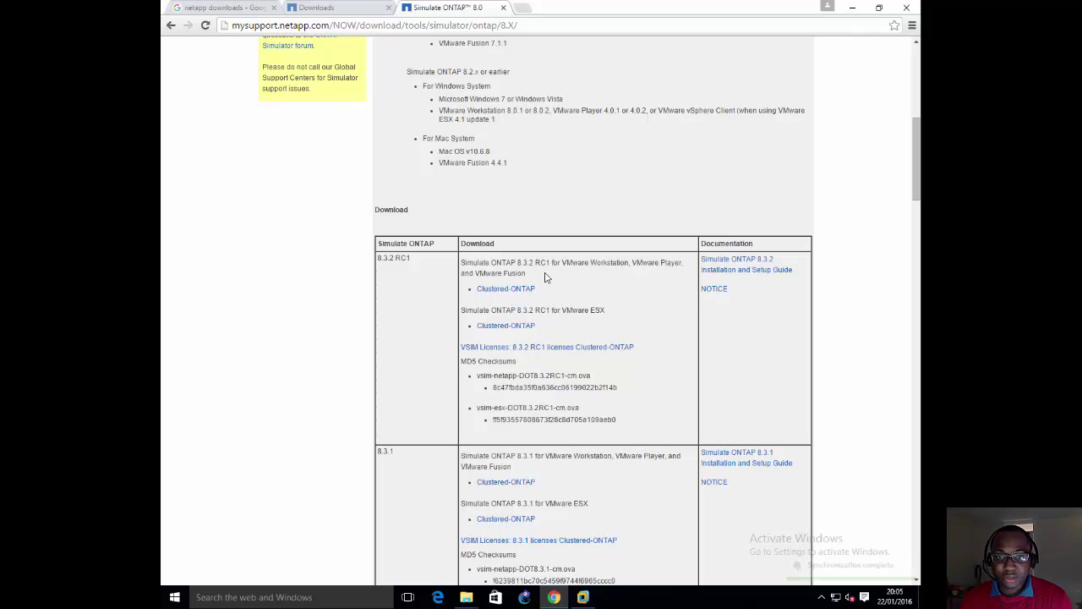
Step: Highlight the 8.3.2 RC1 VMware Workstation, VMware ESX and VSIM licenses lines
{"action": "left_click_drag", "start_coordinate": [536, 274], "coordinate": [459, 264]}
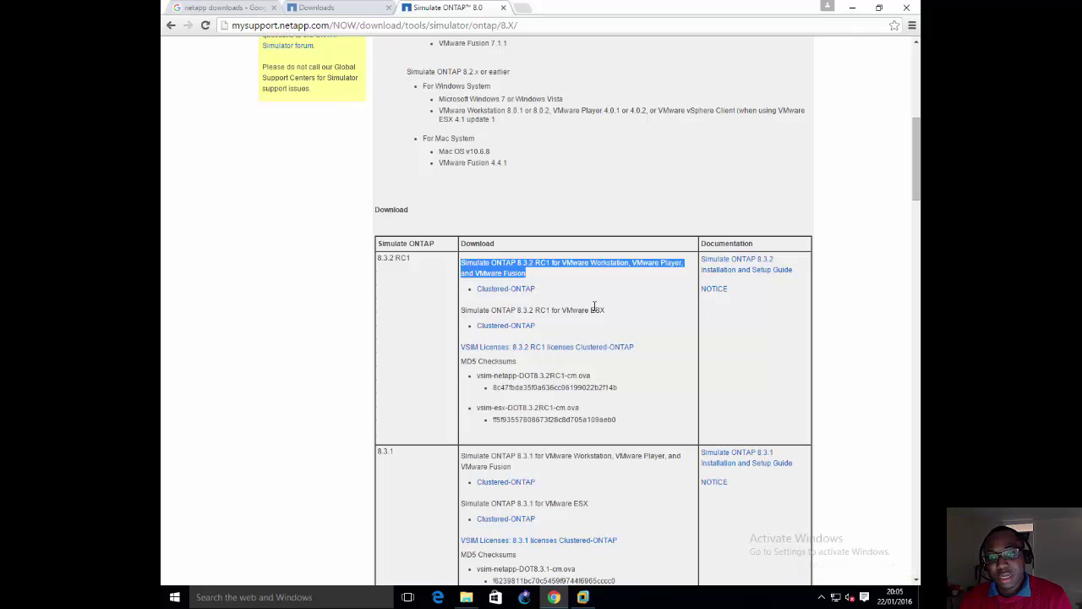
{"action": "left_click_drag", "start_coordinate": [607, 311], "coordinate": [461, 313]}
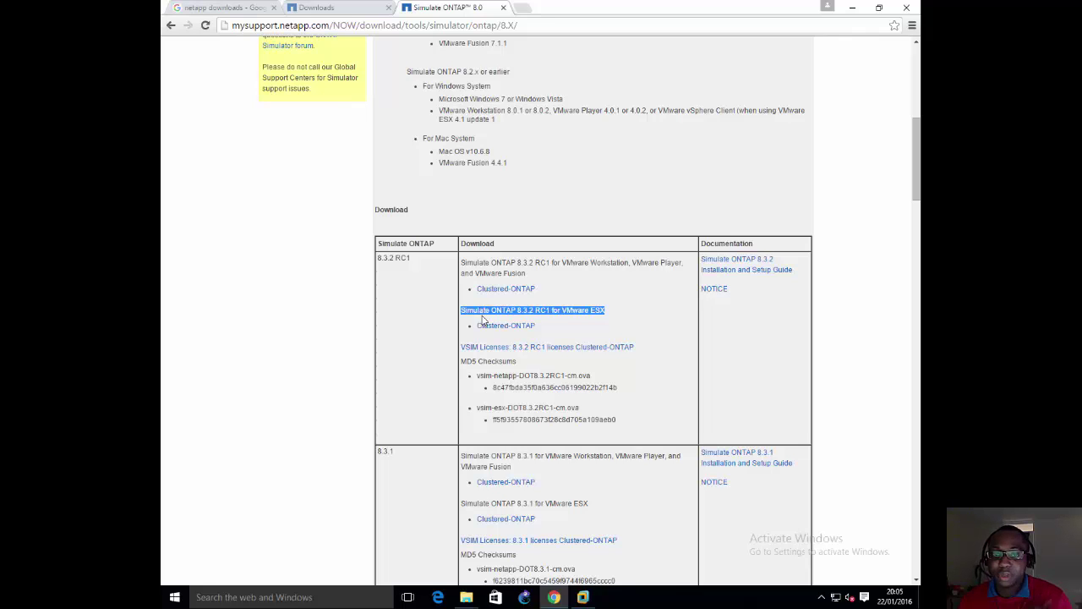
{"action": "left_click", "coordinate": [535, 302]}
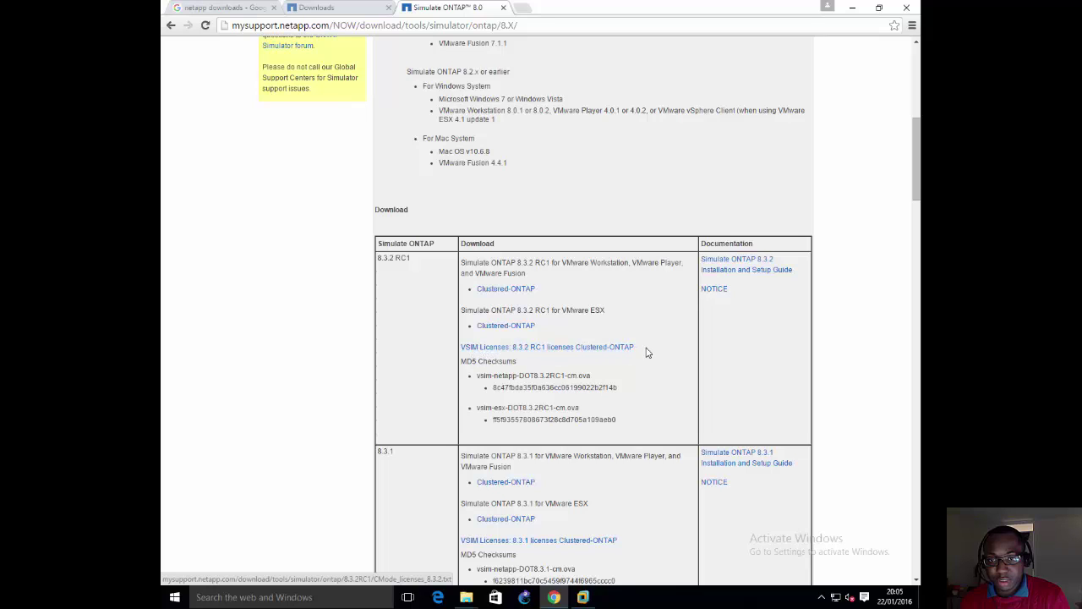
{"action": "left_click_drag", "start_coordinate": [646, 353], "coordinate": [462, 348]}
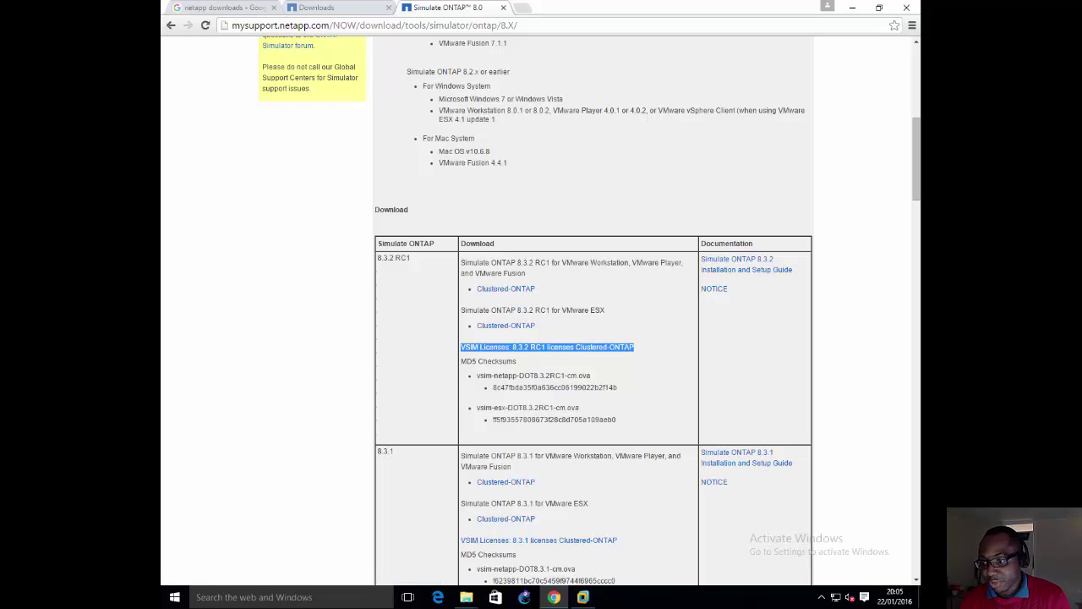
Step: Run mspaint from the Command Prompt to open a blank Paint canvas
{"action": "left_click", "coordinate": [502, 157]}
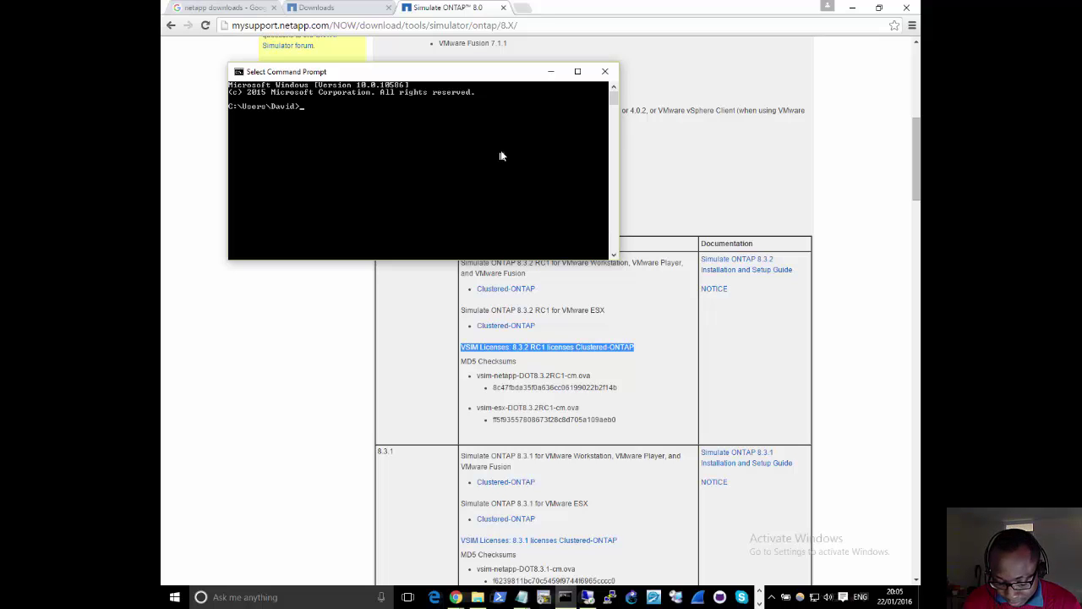
{"action": "type", "text": "nspaint"}
{"action": "key", "text": "Return"}
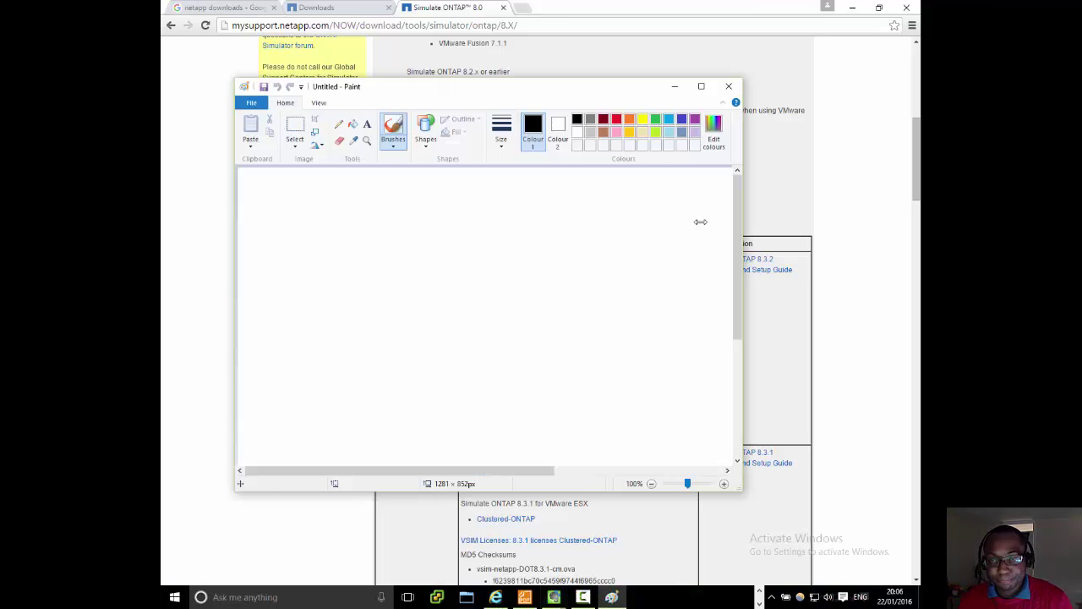
Step: Maximise Paint and draw two stacked rectangles, one above the other
{"action": "left_click", "coordinate": [701, 86]}
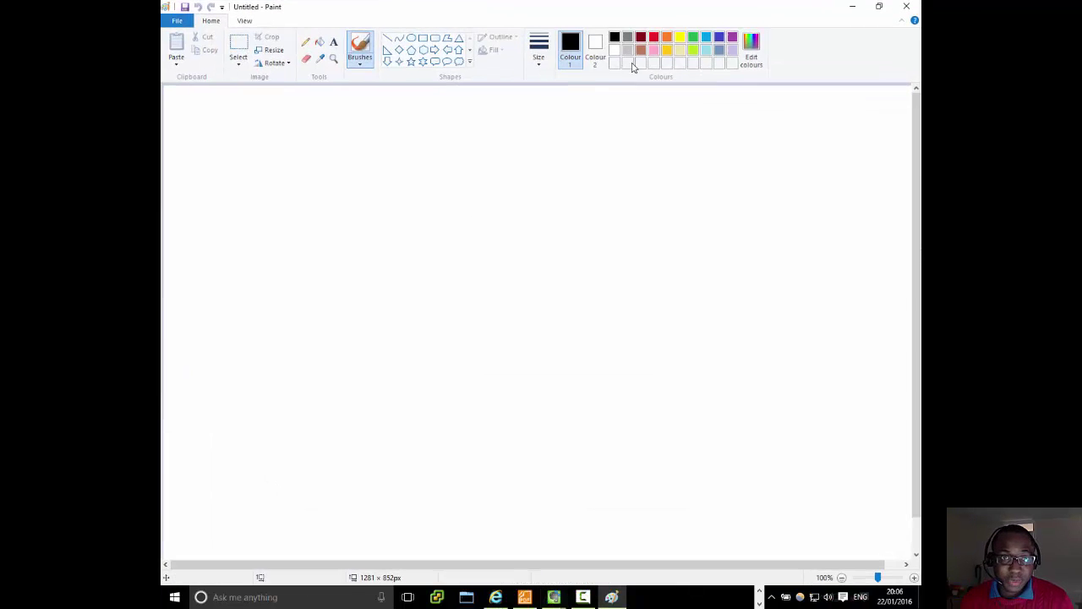
{"action": "left_click", "coordinate": [423, 38]}
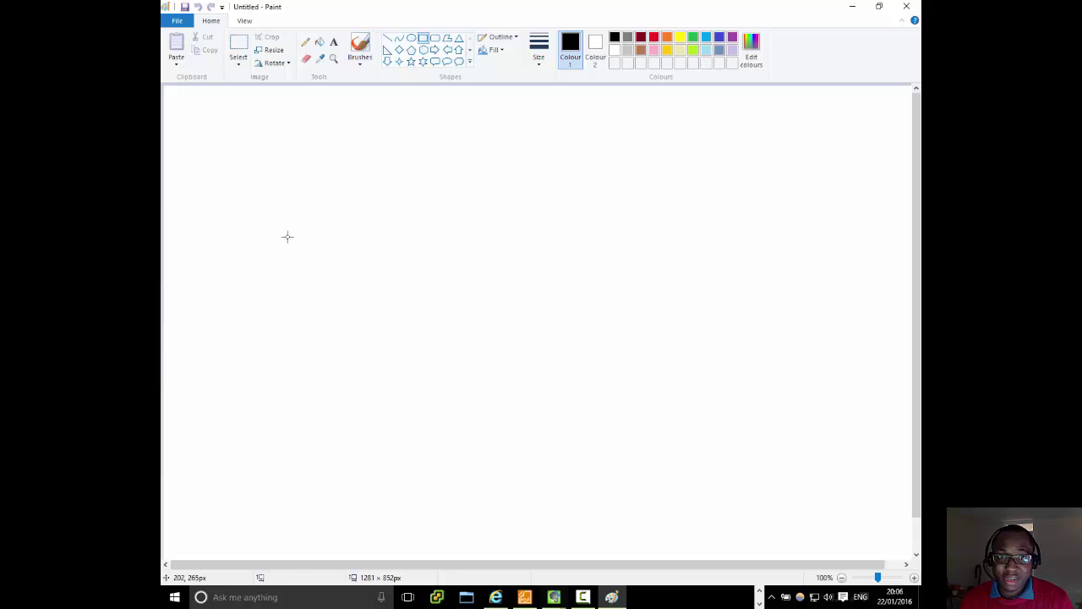
{"action": "left_click_drag", "start_coordinate": [343, 183], "coordinate": [621, 259]}
{"action": "left_click_drag", "start_coordinate": [542, 226], "coordinate": [567, 232]}
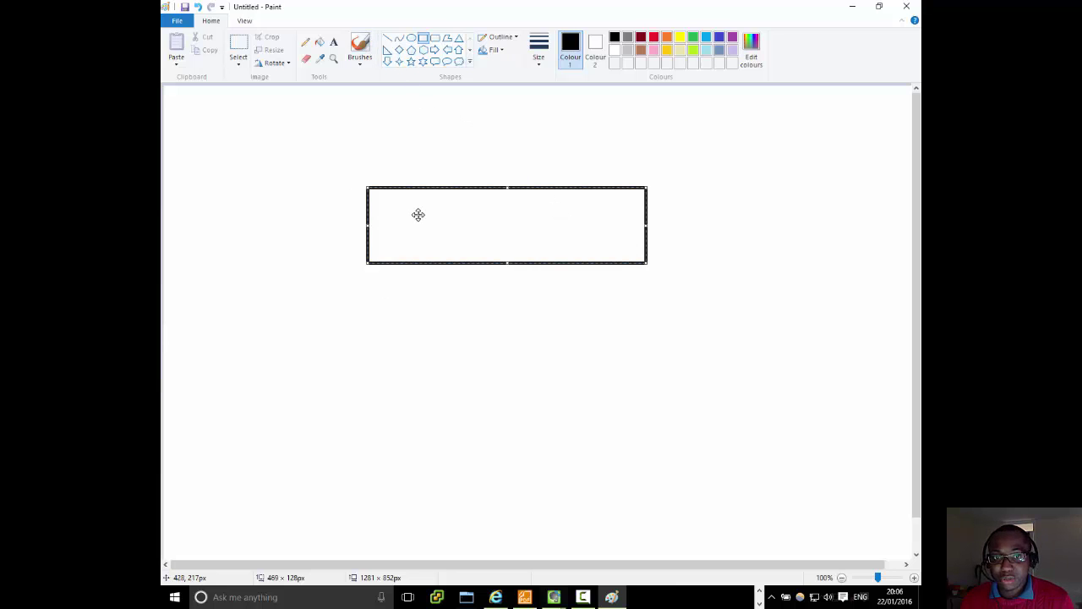
{"action": "left_click", "coordinate": [373, 325]}
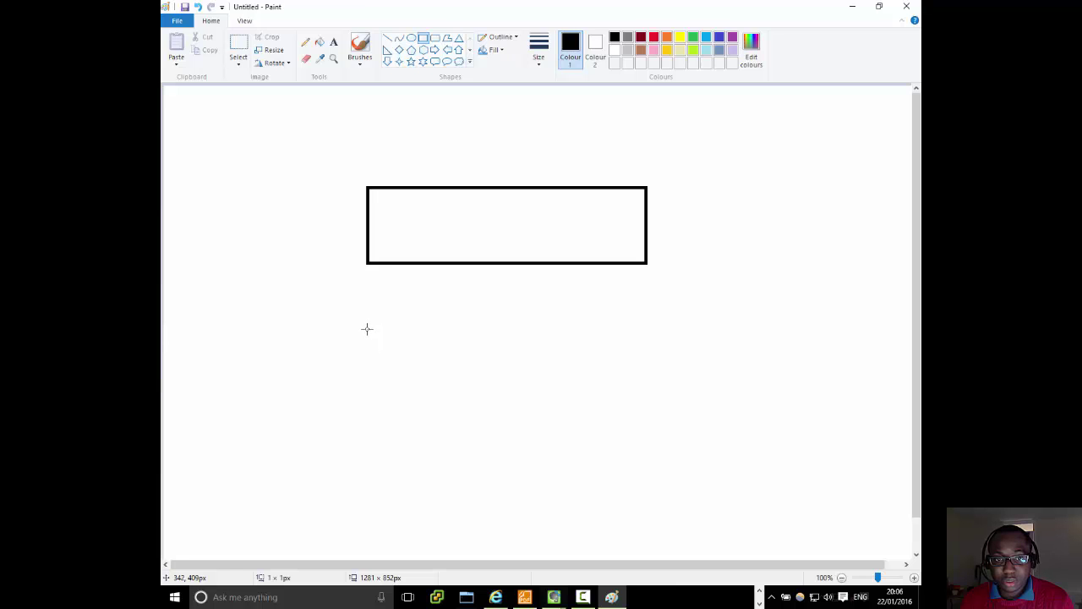
{"action": "left_click_drag", "start_coordinate": [367, 328], "coordinate": [643, 411]}
Step: Join the rectangles with two vertical lines, then draw and undo a diagonal X across the top box
{"action": "left_click", "coordinate": [386, 39]}
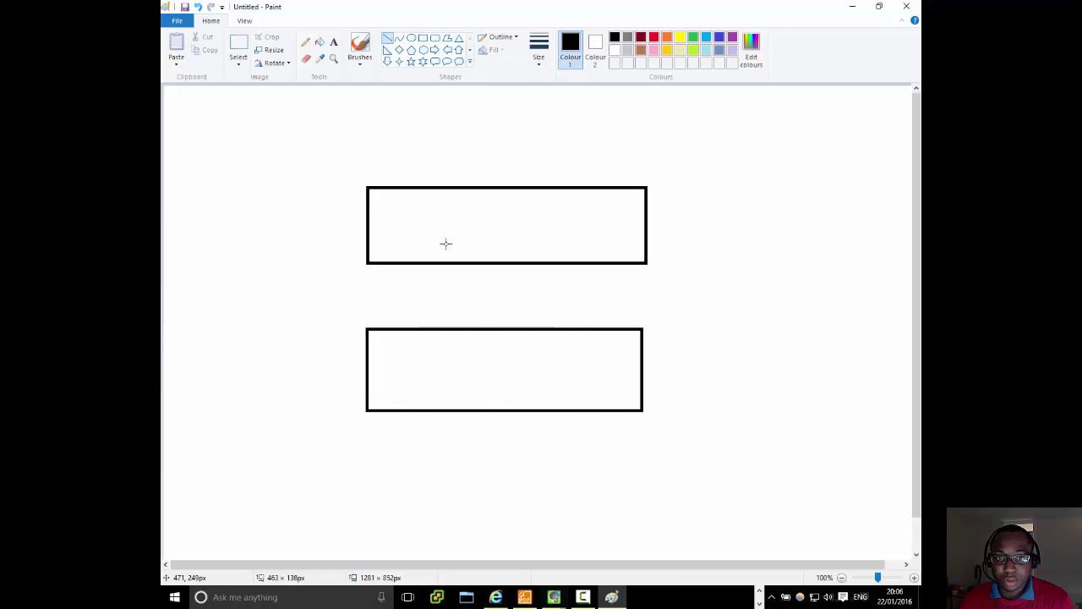
{"action": "left_click_drag", "start_coordinate": [450, 264], "coordinate": [450, 330]}
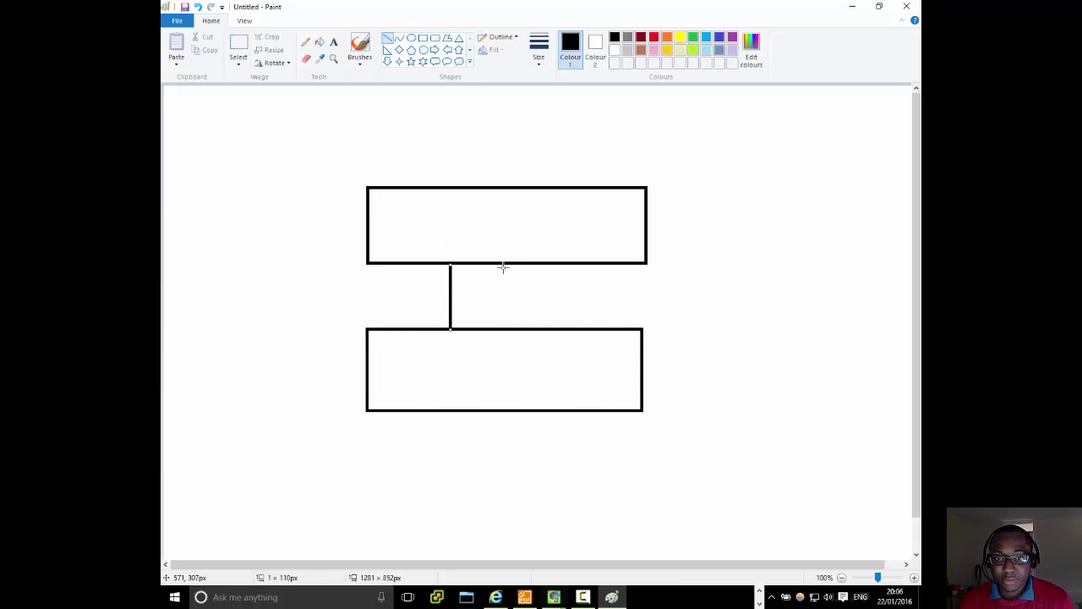
{"action": "left_click_drag", "start_coordinate": [526, 263], "coordinate": [526, 333]}
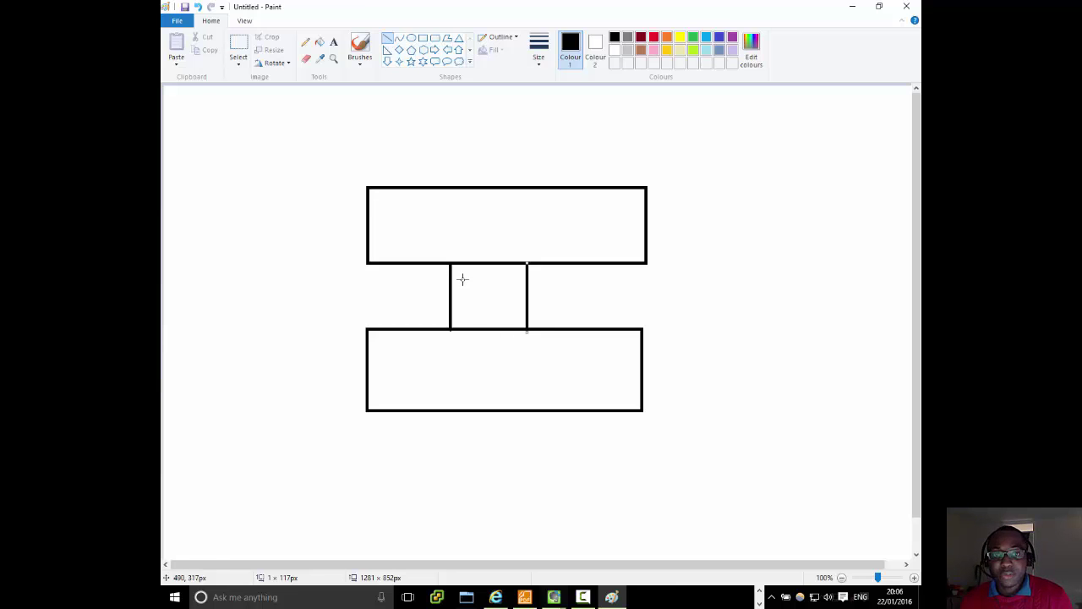
{"action": "left_click_drag", "start_coordinate": [555, 154], "coordinate": [356, 297]}
{"action": "left_click_drag", "start_coordinate": [417, 133], "coordinate": [598, 284]}
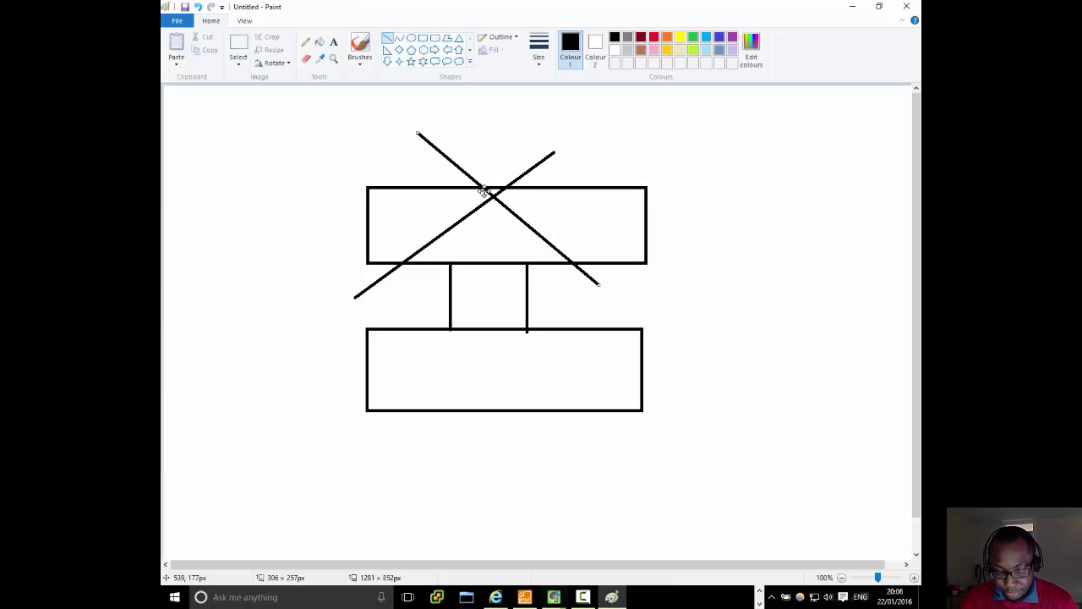
{"action": "key", "text": "ctrl+z"}
{"action": "key", "text": "ctrl+z"}
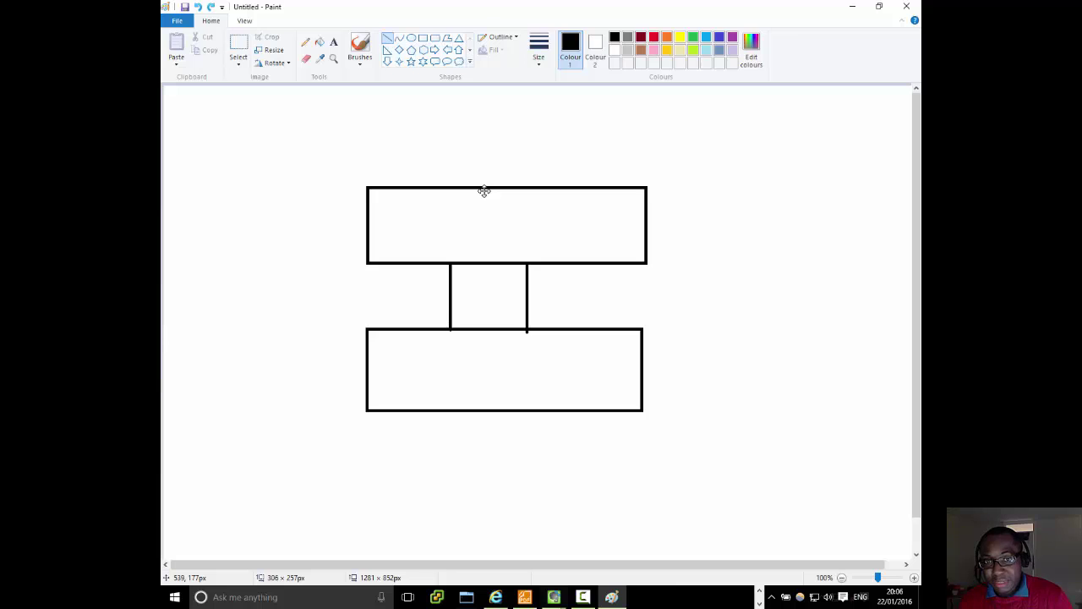
{"action": "left_click", "coordinate": [333, 42]}
{"action": "left_click", "coordinate": [415, 213]}
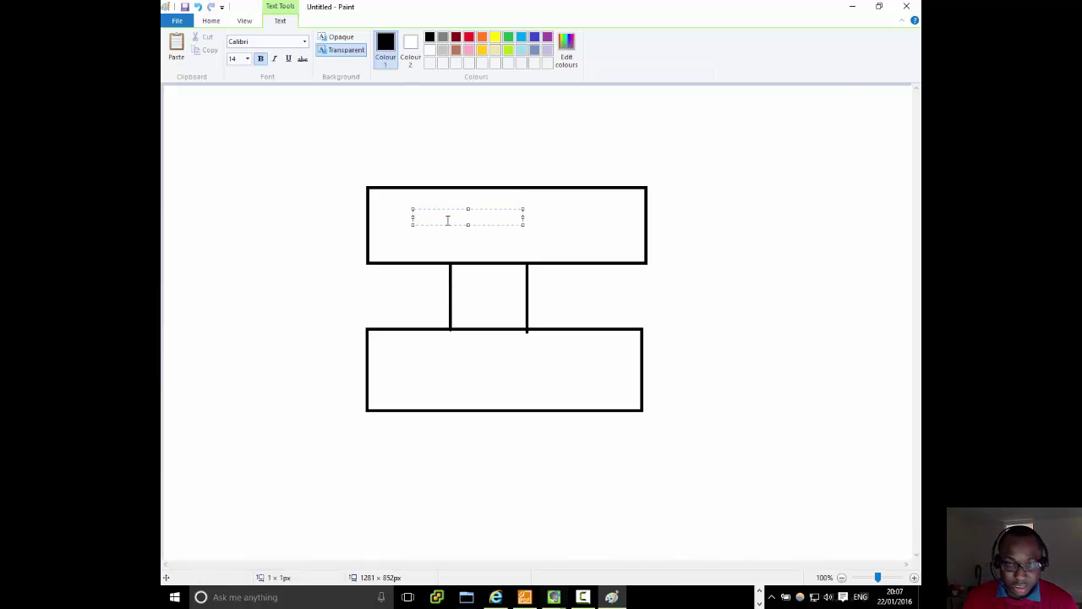
{"action": "left_click_drag", "start_coordinate": [521, 223], "coordinate": [585, 239]}
{"action": "type", "text": "11"}
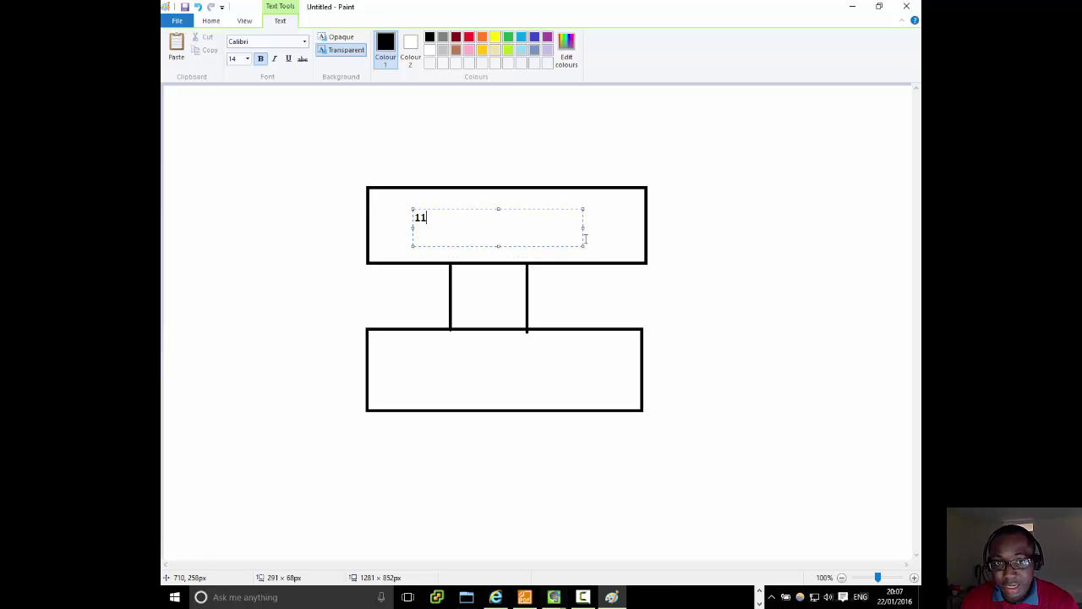
{"action": "type", "text": "11111111"}
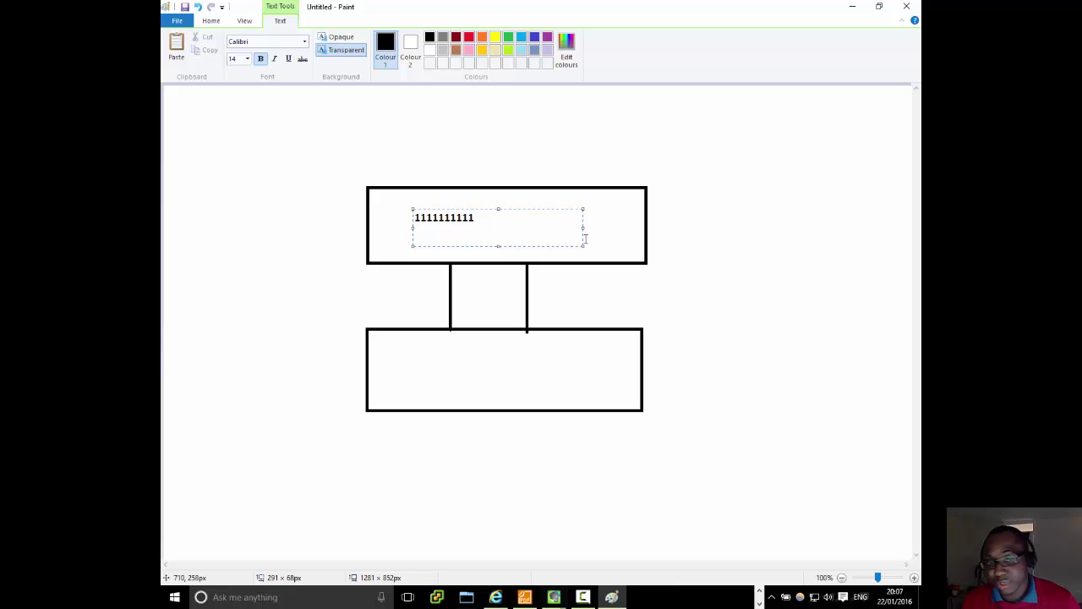
{"action": "left_click", "coordinate": [403, 364]}
{"action": "left_click", "coordinate": [398, 359]}
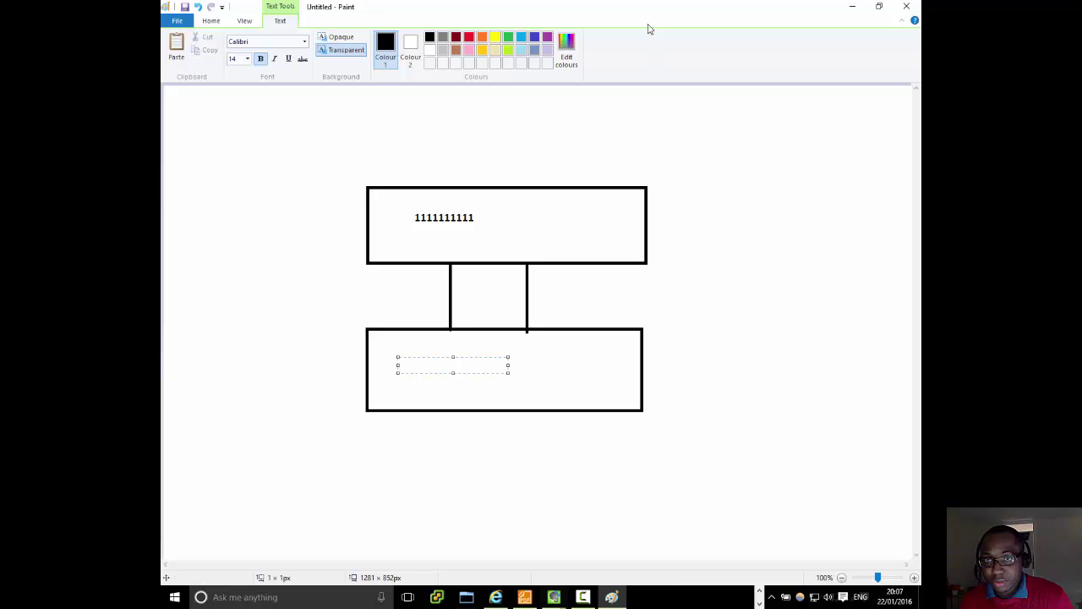
{"action": "left_click", "coordinate": [853, 6]}
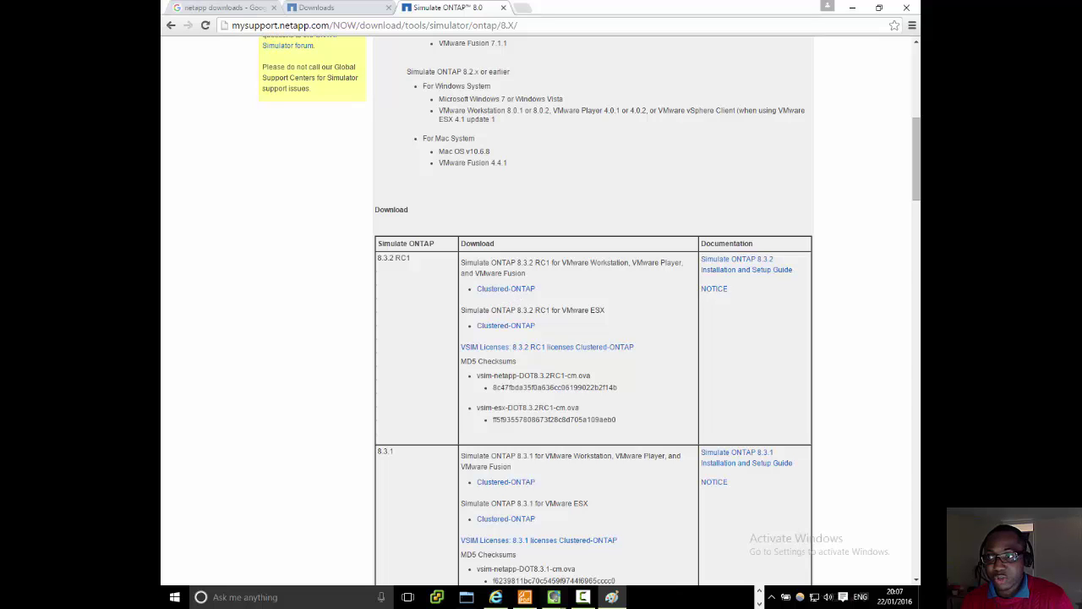
Step: Restore the Paint window from the taskbar to show the two-box diagram
{"action": "left_click", "coordinate": [611, 597]}
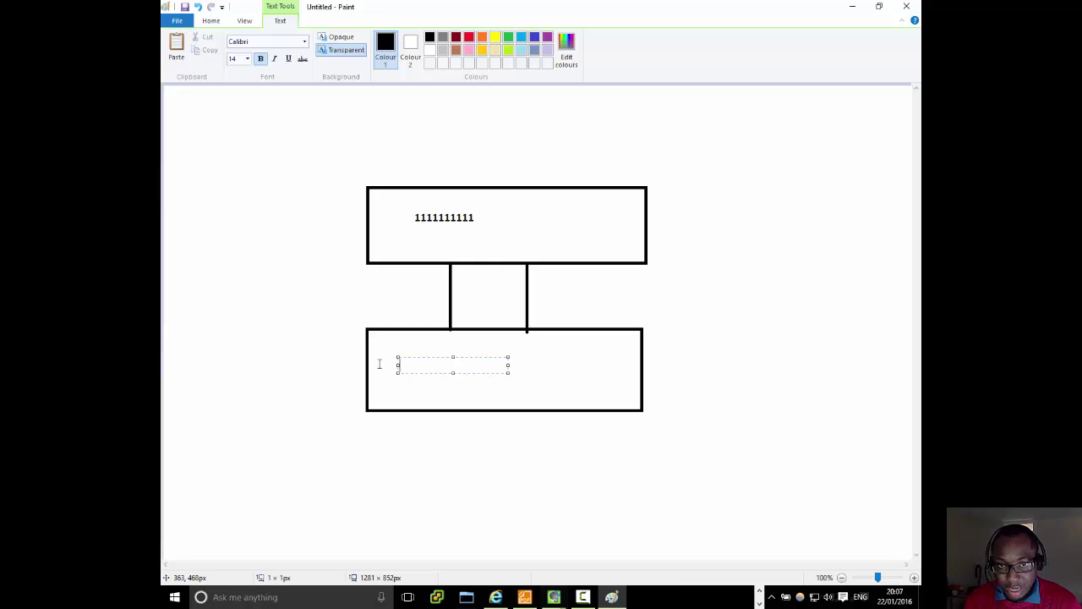
Step: Replace the mistyped ones in the lower box with a row of 2s, select them, and un-maximise Paint
{"action": "type", "text": "111111"}
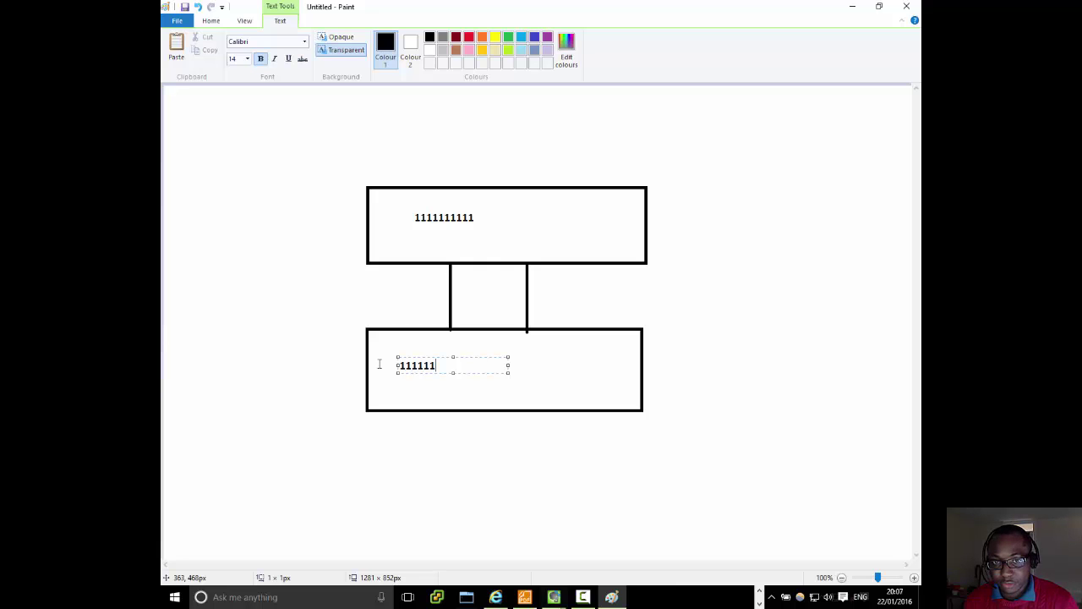
{"action": "type", "text": "1111"}
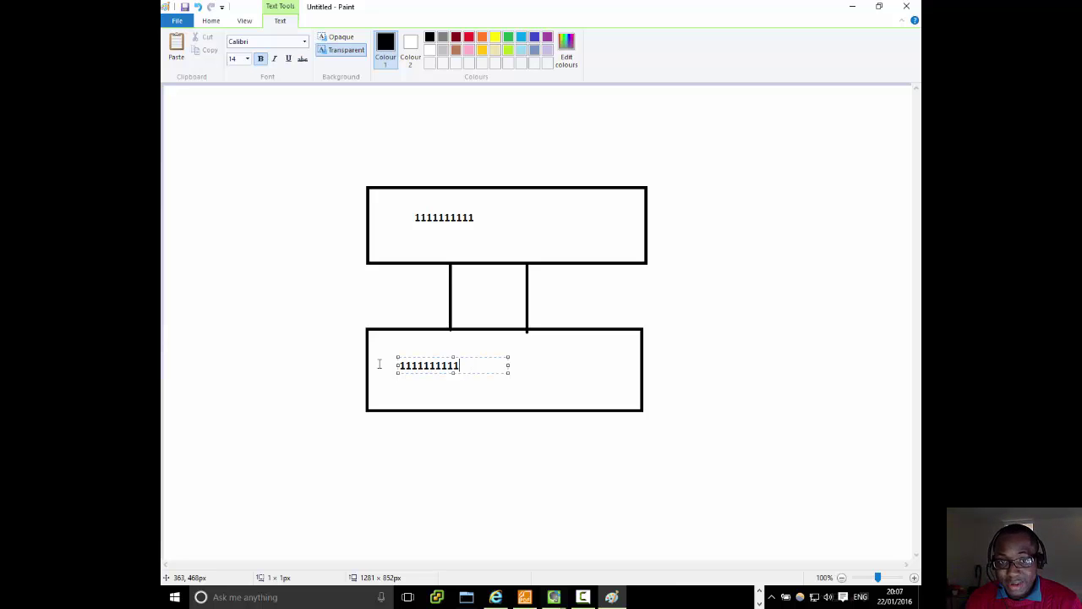
{"action": "key", "text": "BackSpace"}
{"action": "key", "text": "BackSpace"}
{"action": "key", "text": "BackSpace"}
{"action": "key", "text": "BackSpace"}
{"action": "key", "text": "BackSpace"}
{"action": "key", "text": "BackSpace"}
{"action": "key", "text": "BackSpace"}
{"action": "key", "text": "BackSpace"}
{"action": "key", "text": "BackSpace"}
{"action": "key", "text": "BackSpace"}
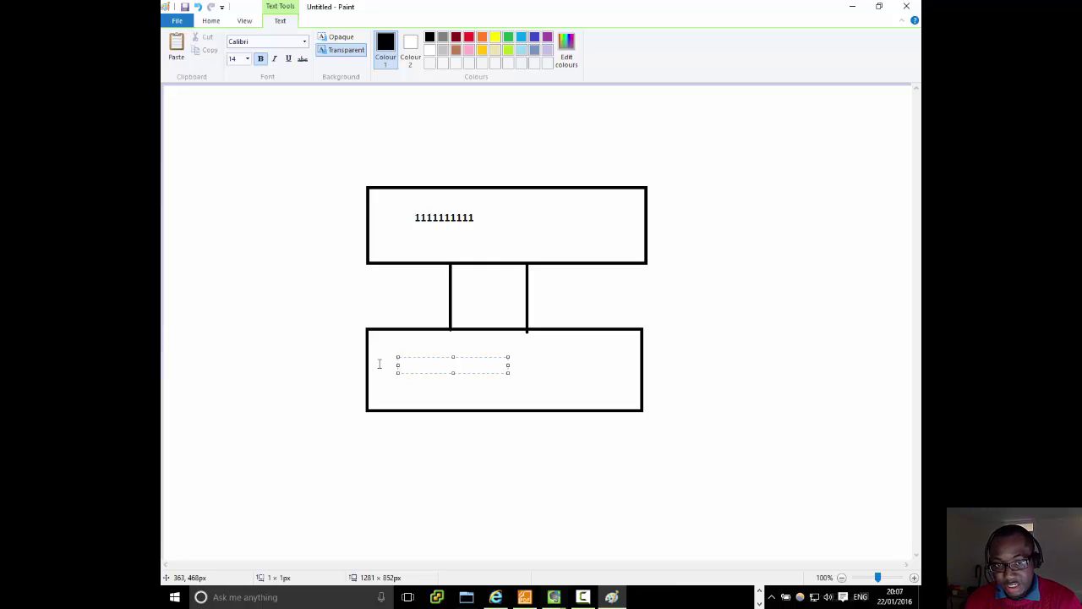
{"action": "type", "text": "222222222222"}
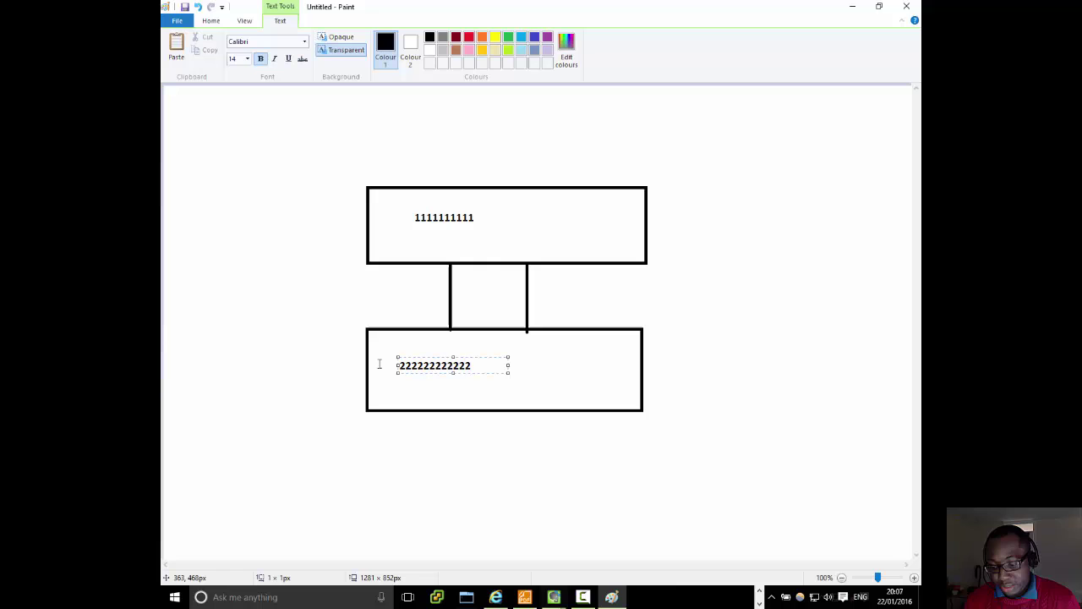
{"action": "key", "text": "BackSpace"}
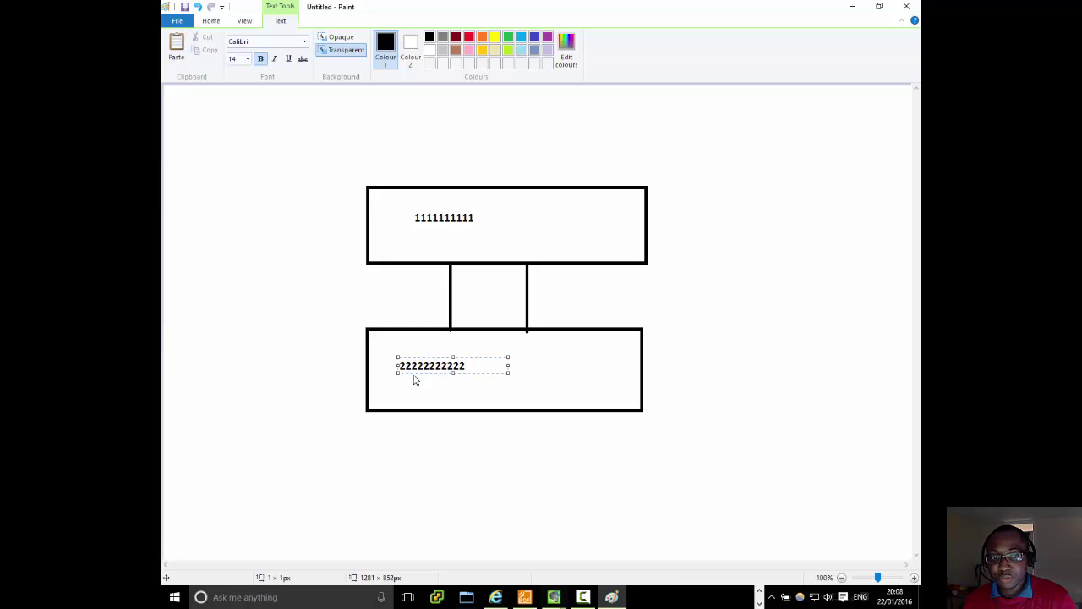
{"action": "left_click_drag", "start_coordinate": [466, 365], "coordinate": [376, 363]}
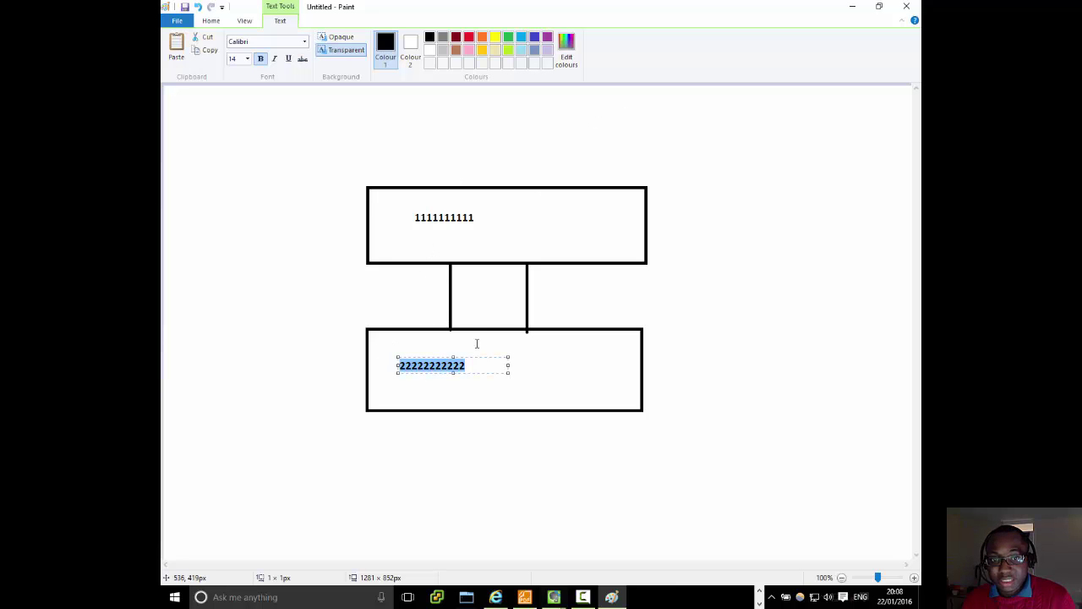
{"action": "left_click_drag", "start_coordinate": [475, 364], "coordinate": [378, 360]}
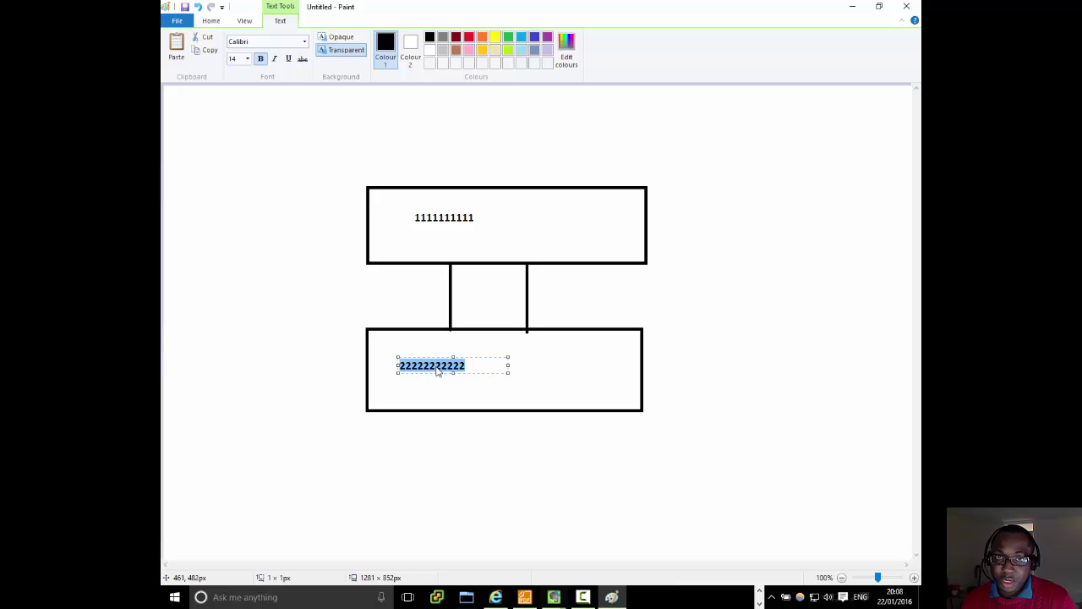
{"action": "double_click", "coordinate": [662, 4]}
Step: Download the 8.3.2 RC1 Clustered-ONTAP .ova for VMware Workstation and show it in the Downloads folder
{"action": "left_click", "coordinate": [664, 4]}
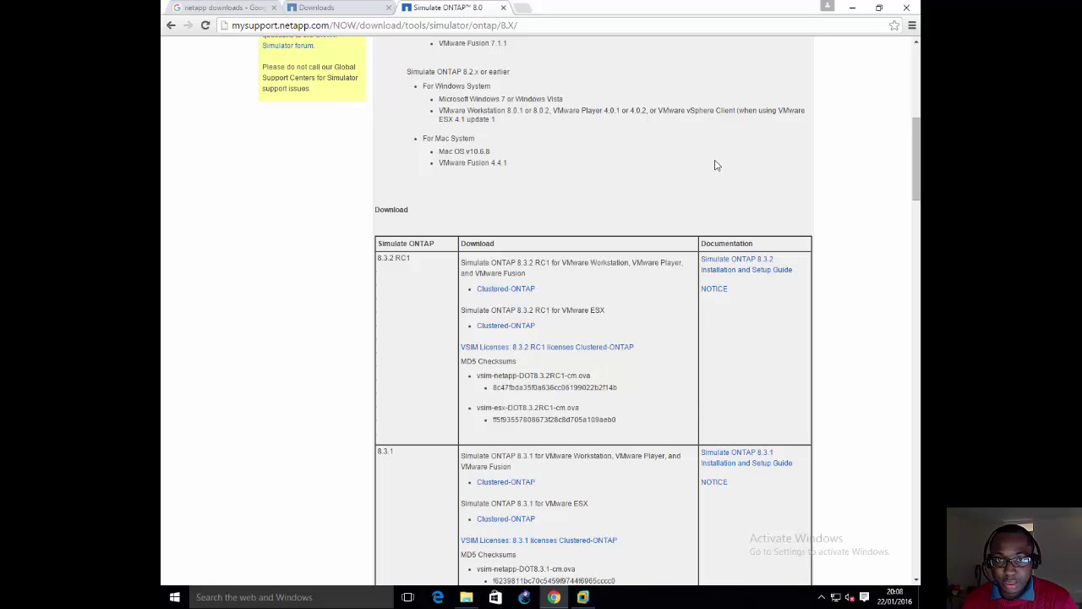
{"action": "scroll", "coordinate": [715, 164], "scroll_direction": "down", "scroll_amount": 1}
{"action": "scroll", "coordinate": [715, 165], "scroll_direction": "down", "scroll_amount": 1}
{"action": "scroll", "coordinate": [664, 74], "scroll_direction": "up", "scroll_amount": 1}
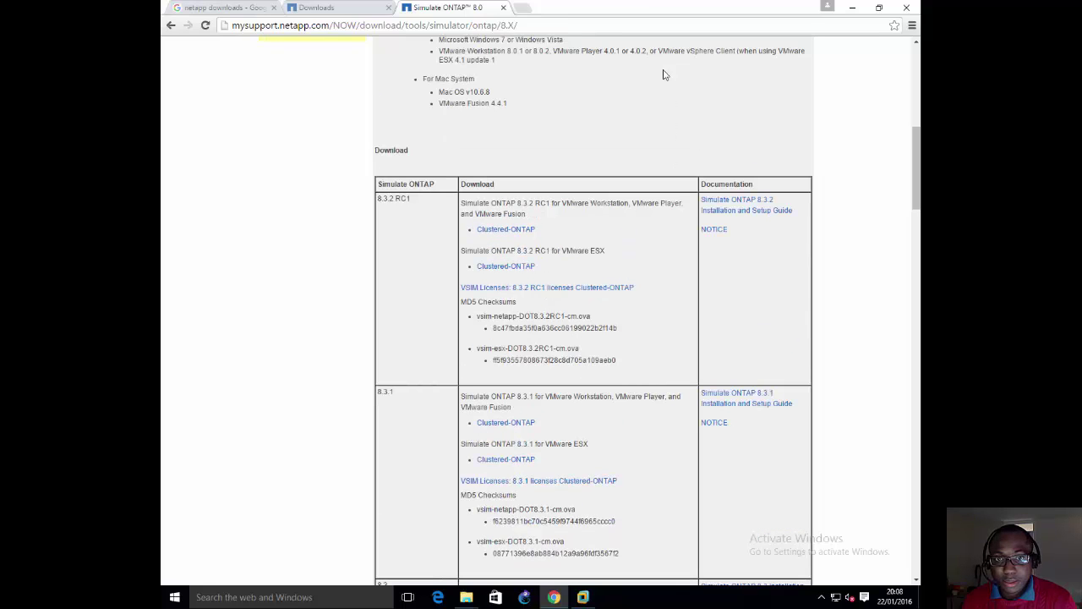
{"action": "left_click", "coordinate": [504, 230]}
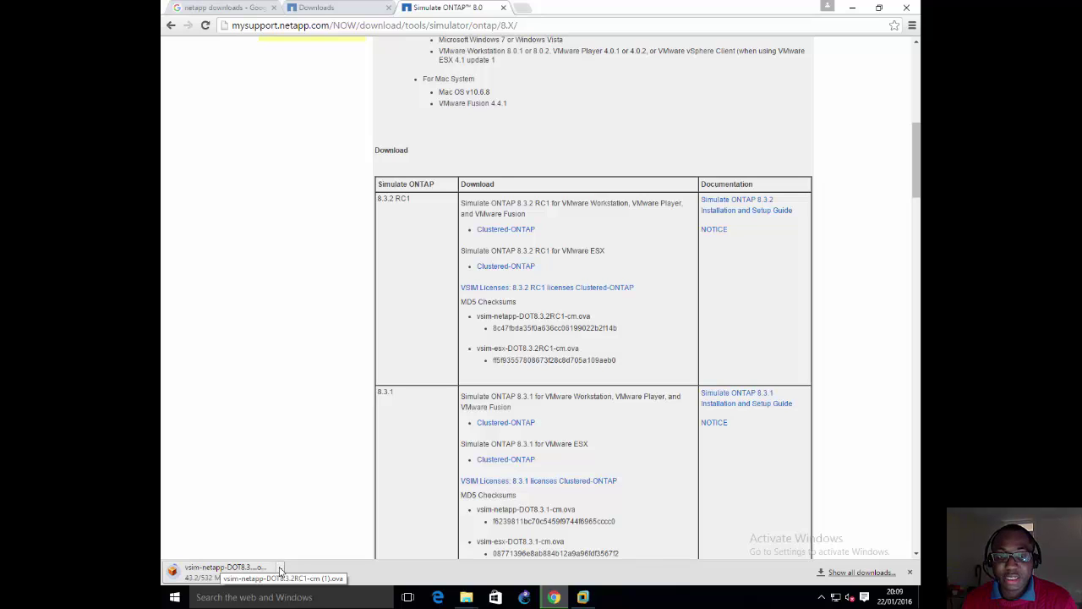
{"action": "left_click", "coordinate": [280, 571]}
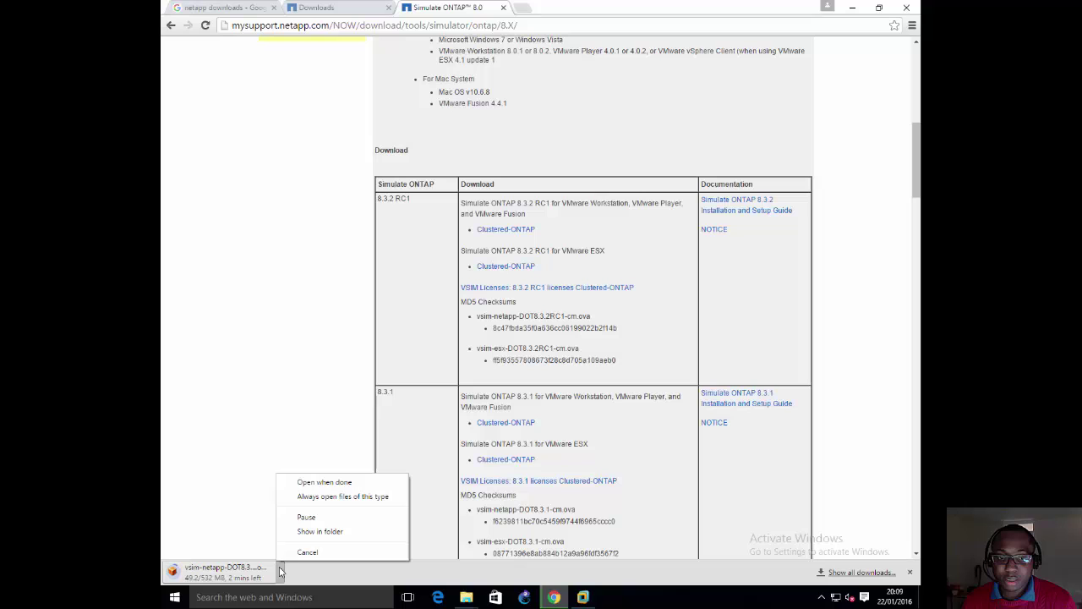
{"action": "left_click", "coordinate": [314, 533]}
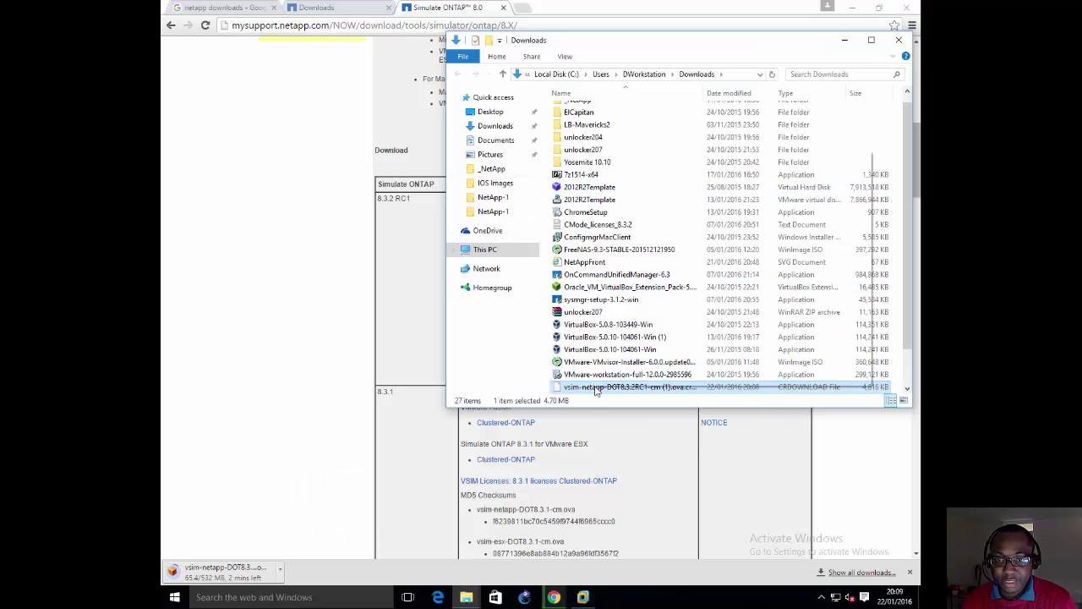
Step: Dismiss the partly downloaded file's options and open the _NetApp folder
{"action": "right_click", "coordinate": [595, 387]}
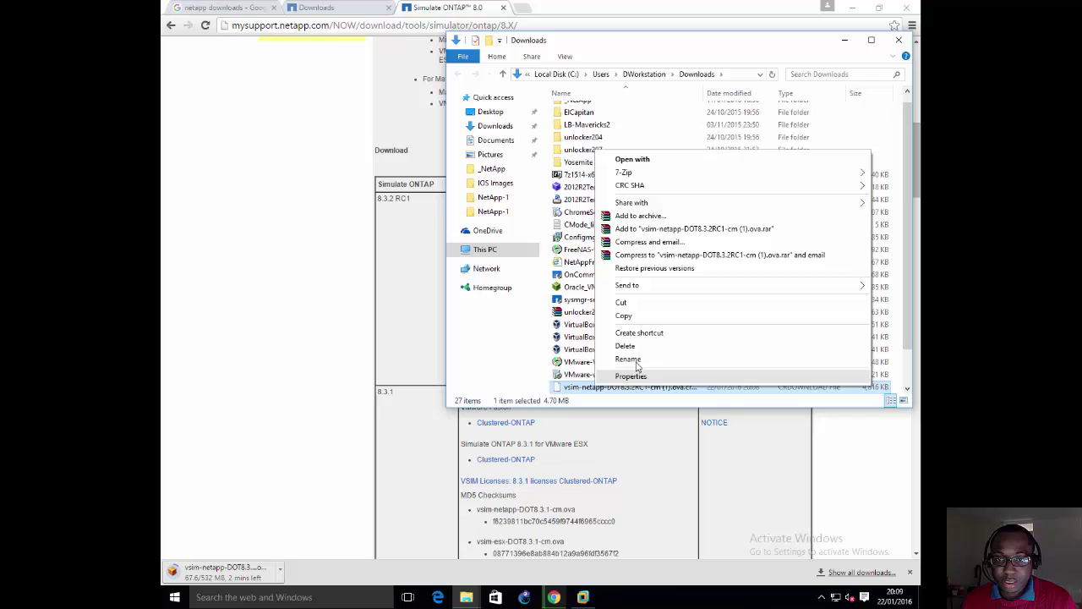
{"action": "left_click", "coordinate": [575, 365]}
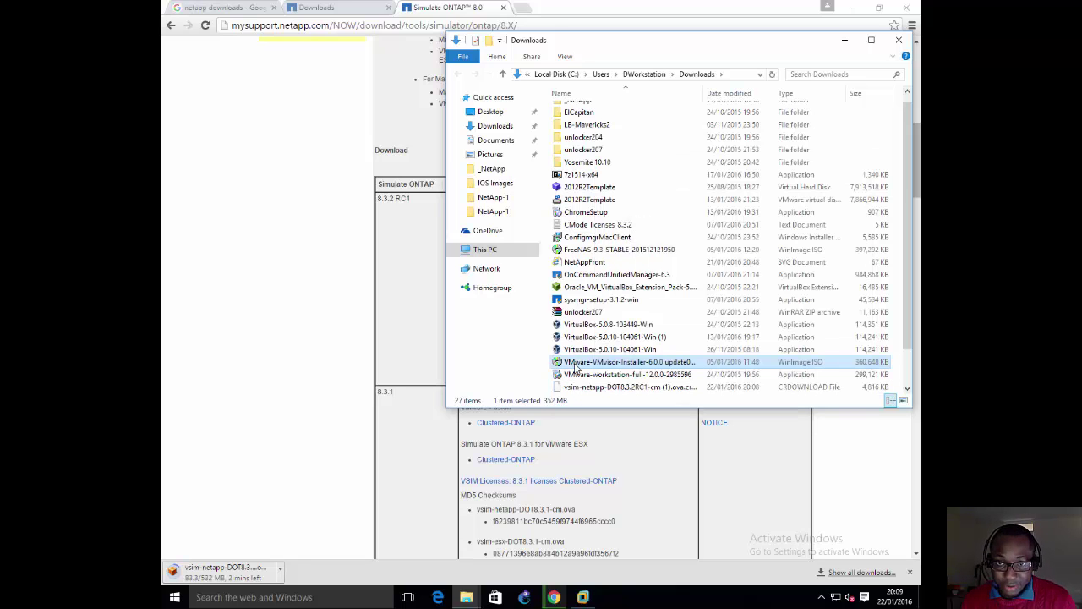
{"action": "scroll", "coordinate": [584, 201], "scroll_direction": "up", "scroll_amount": 1}
{"action": "double_click", "coordinate": [595, 115]}
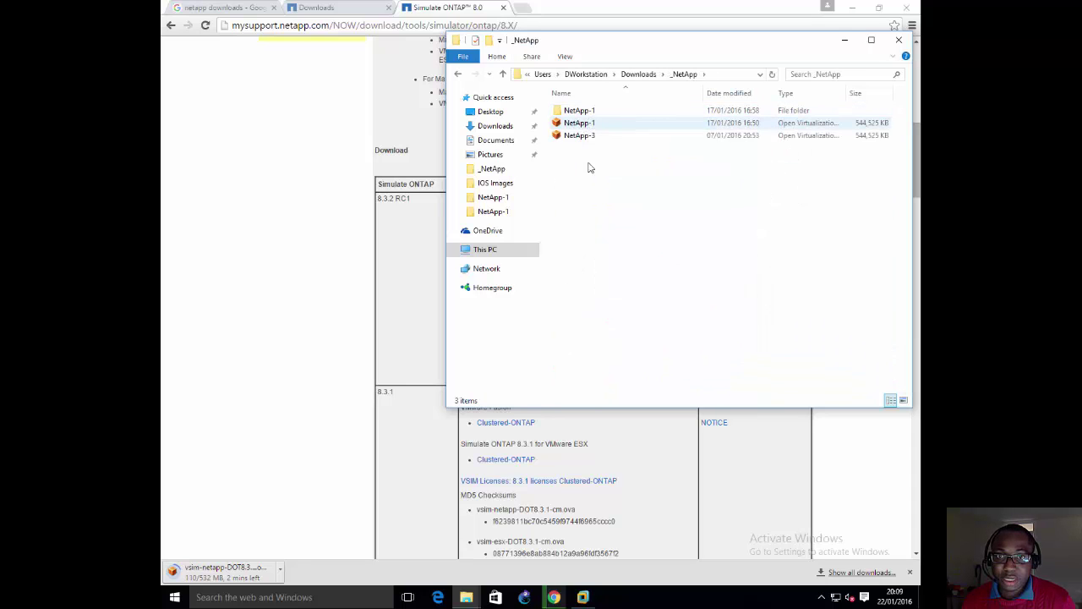
Step: Duplicate the NetApp-1 OVA file in the _NetApp folder, creating NetApp-1 - Copy
{"action": "right_click", "coordinate": [585, 127]}
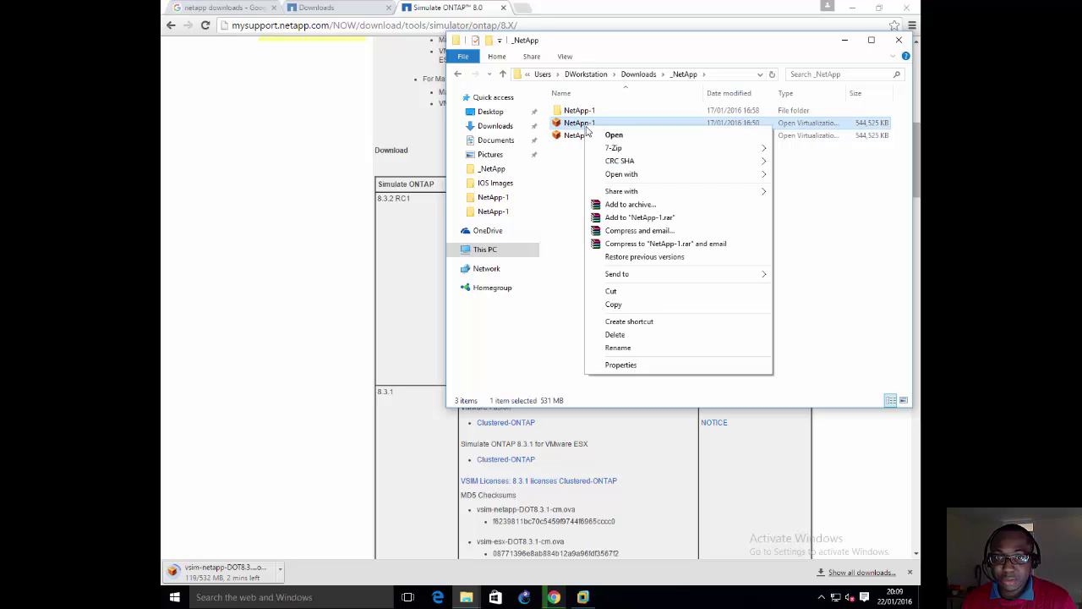
{"action": "left_click", "coordinate": [626, 309]}
{"action": "right_click", "coordinate": [614, 249]}
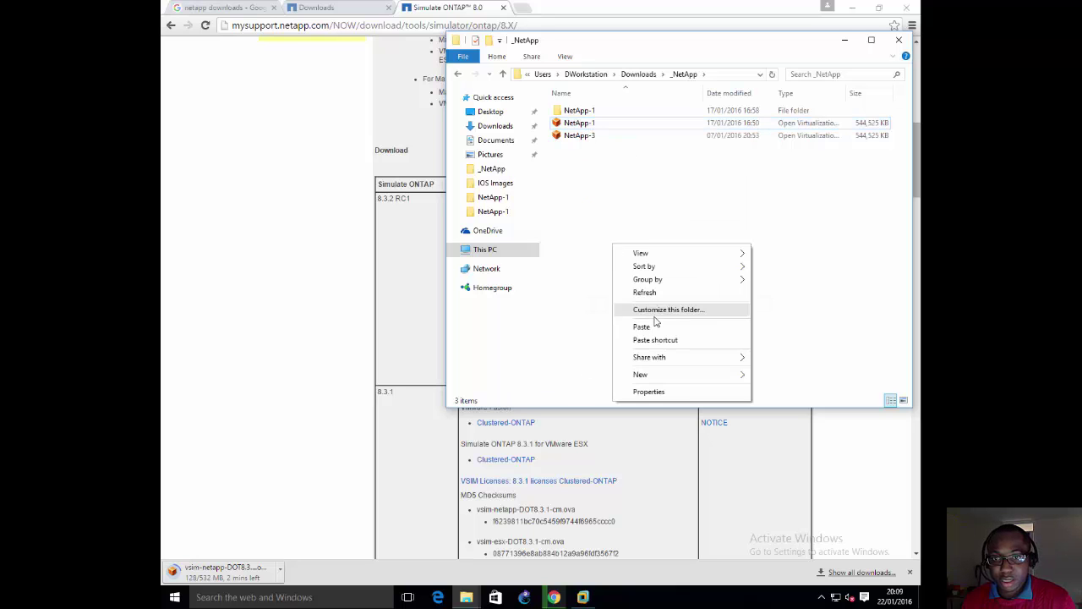
{"action": "left_click", "coordinate": [623, 329]}
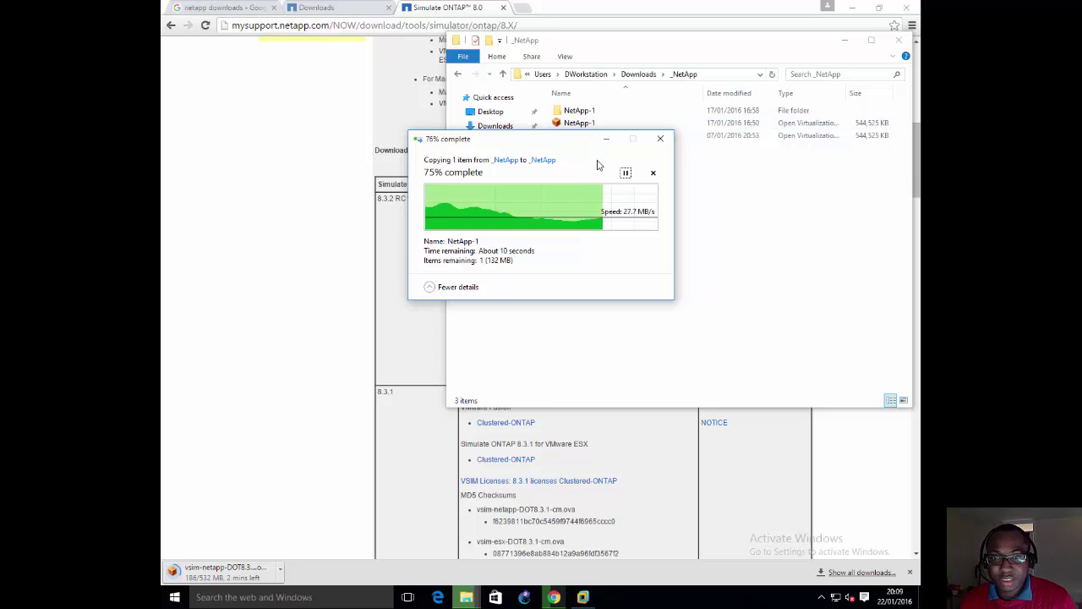
{"action": "left_click_drag", "start_coordinate": [583, 144], "coordinate": [708, 197]}
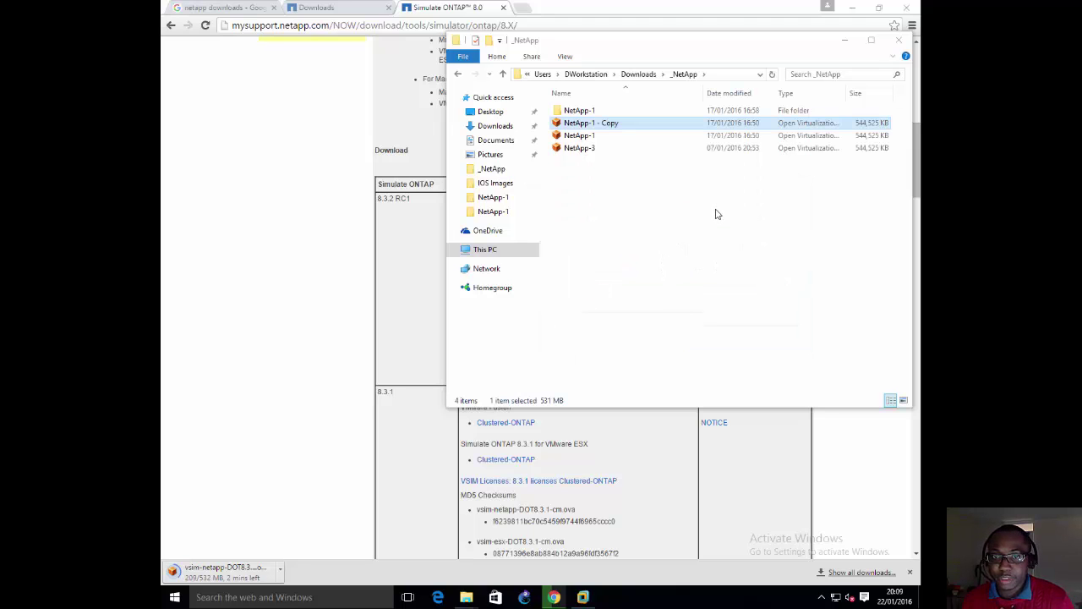
{"action": "left_click", "coordinate": [660, 217]}
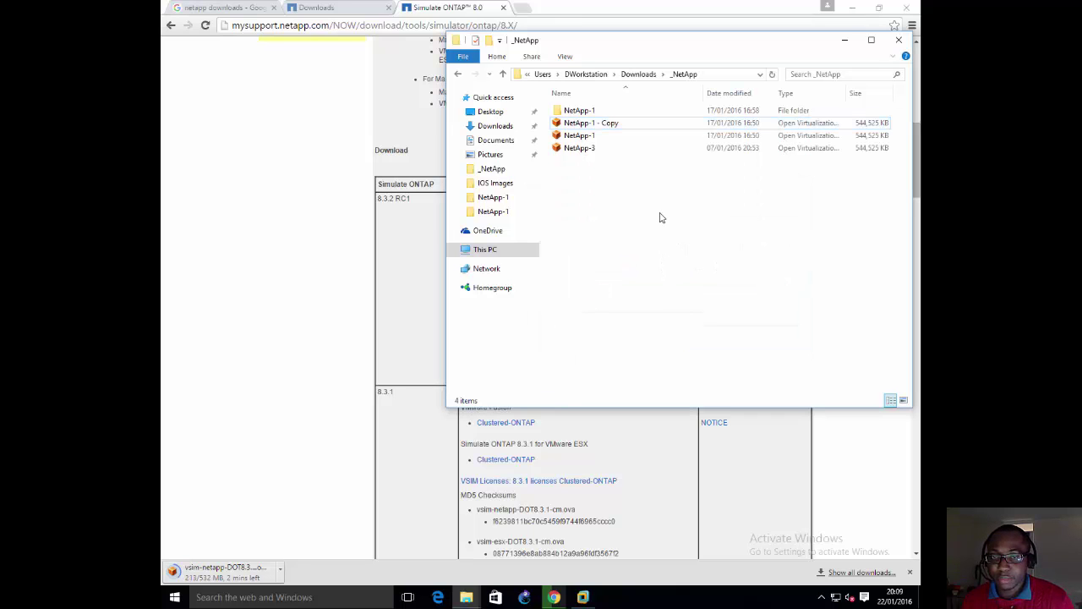
Step: Delete NetApp-1 - Copy and bring VMware Workstation to the front
{"action": "left_click", "coordinate": [578, 126]}
{"action": "key", "text": "Delete"}
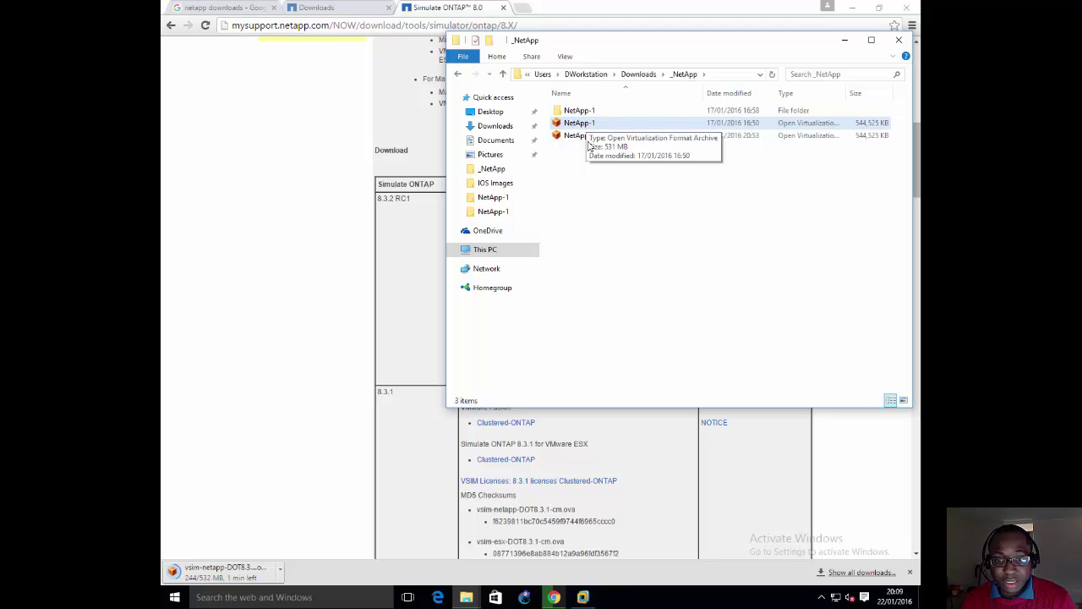
{"action": "left_click", "coordinate": [588, 602]}
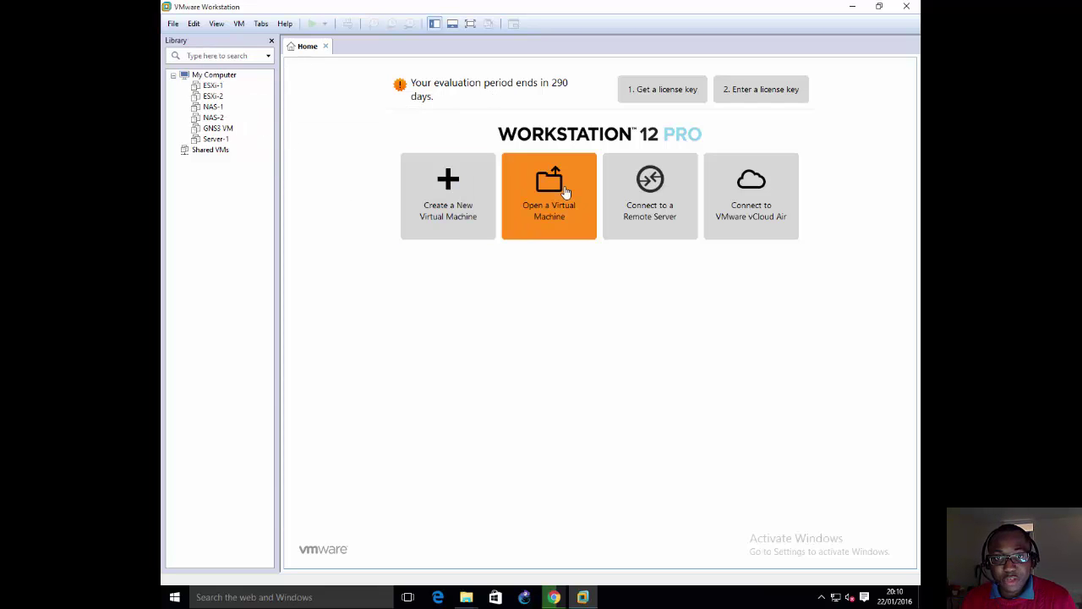
Step: Open the NetApp-1 appliance file from the _NetApp folder via File > Open
{"action": "left_click", "coordinate": [174, 24]}
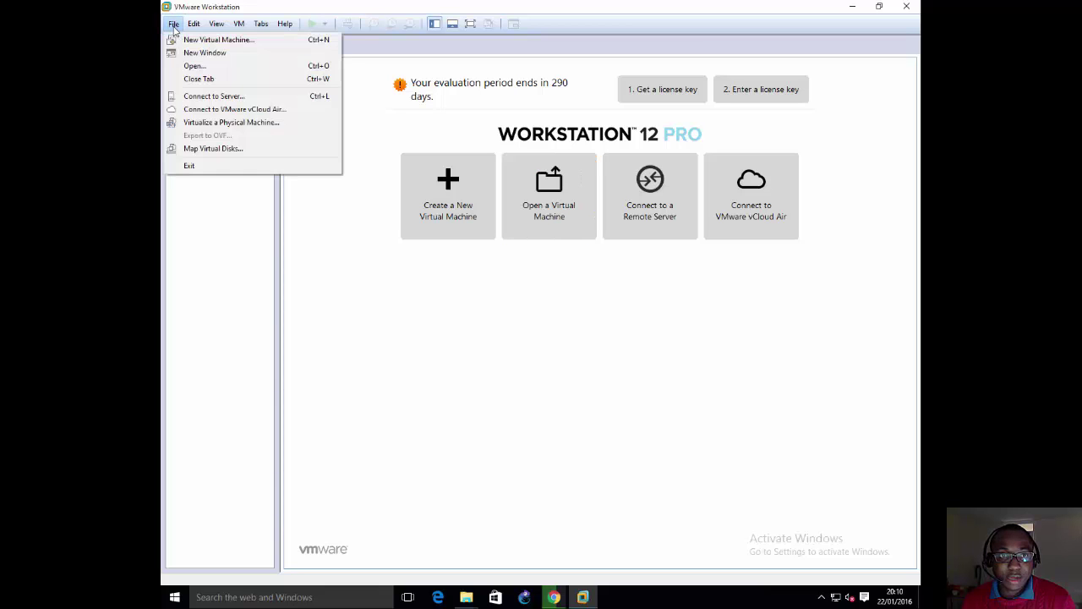
{"action": "left_click", "coordinate": [195, 66]}
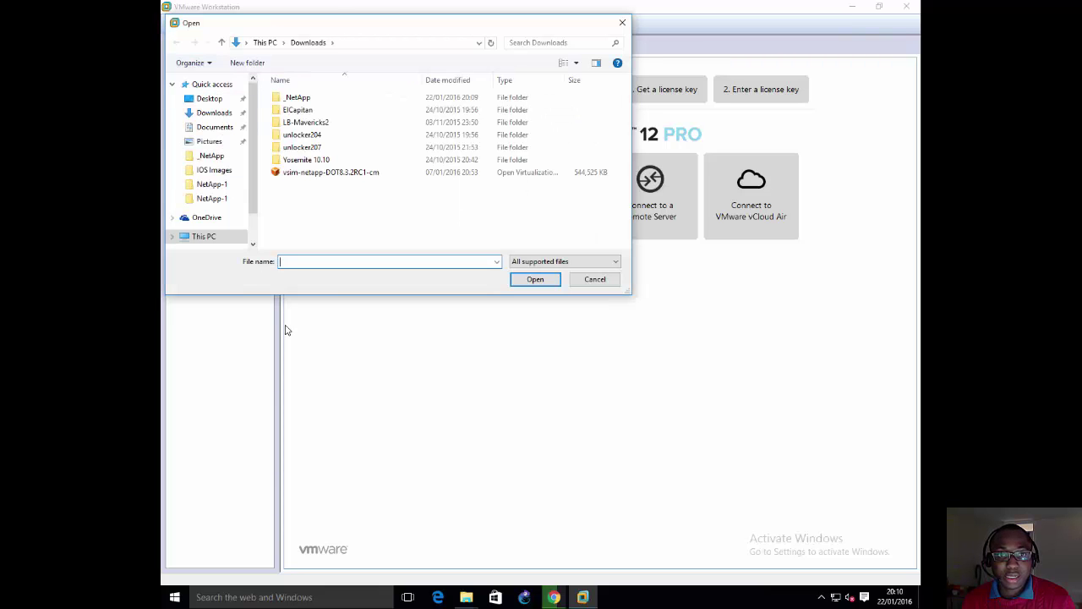
{"action": "left_click", "coordinate": [345, 174]}
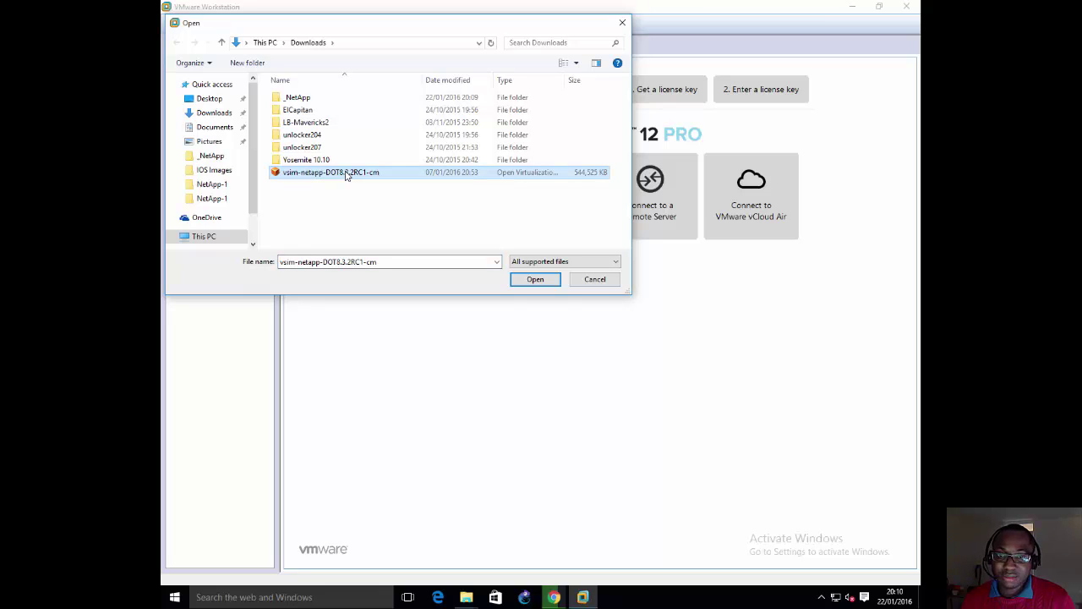
{"action": "double_click", "coordinate": [303, 99]}
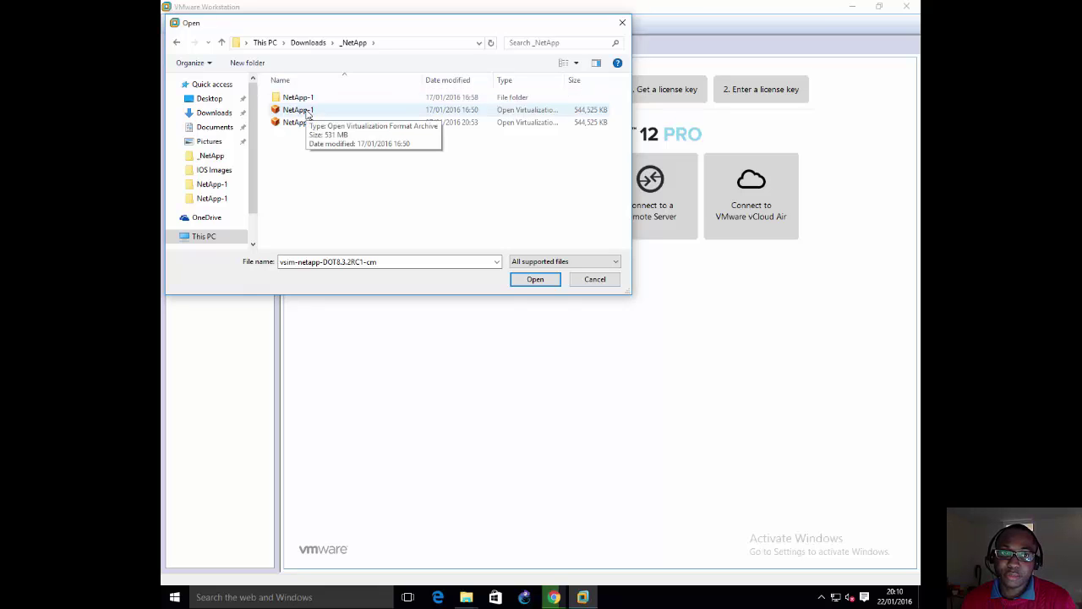
{"action": "left_click", "coordinate": [307, 113]}
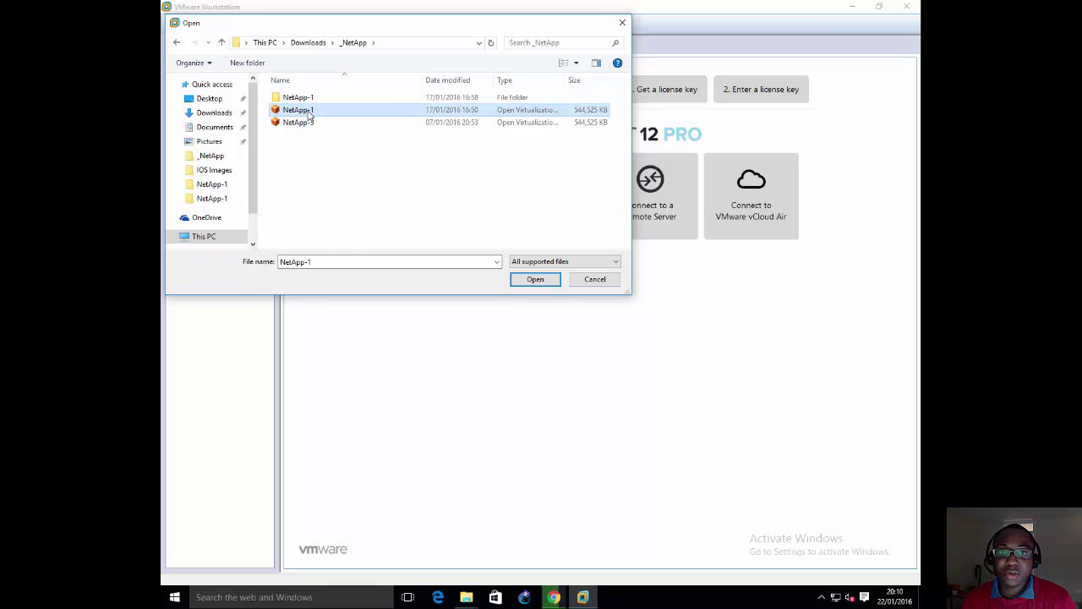
{"action": "left_click_drag", "start_coordinate": [564, 80], "coordinate": [604, 79]}
{"action": "left_click", "coordinate": [535, 280]}
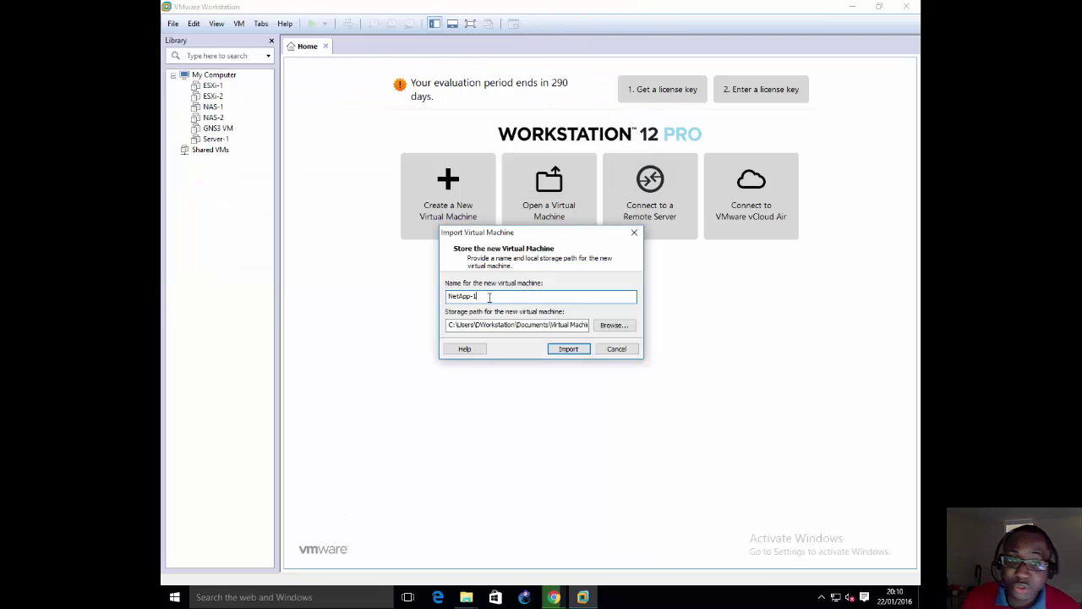
Step: Keep the VM name NetApp-1 and the default storage path, and start the import
{"action": "left_click_drag", "start_coordinate": [480, 297], "coordinate": [331, 276]}
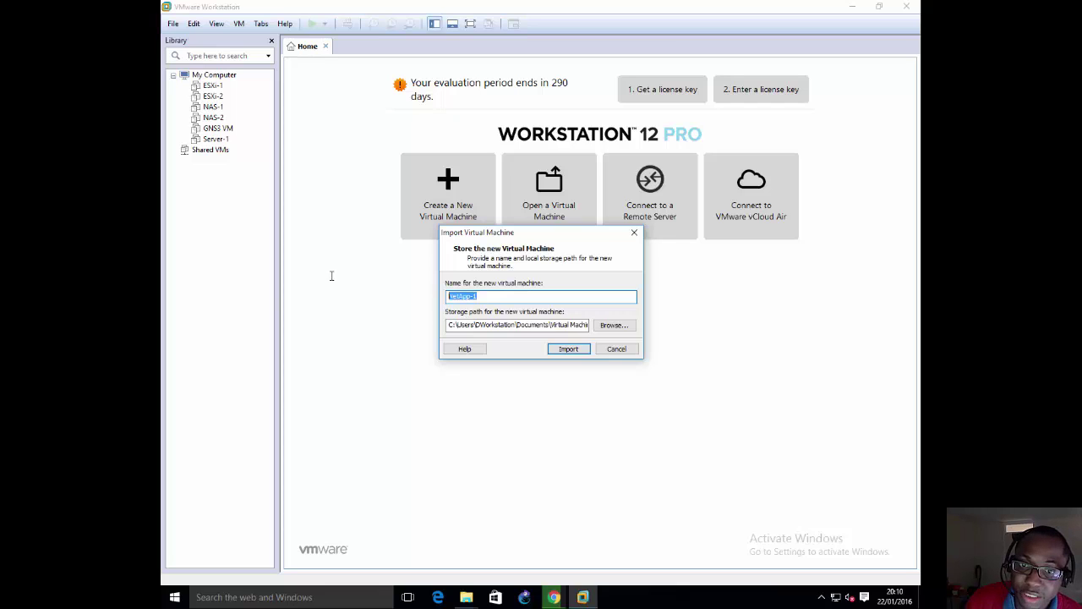
{"action": "key", "text": "Right"}
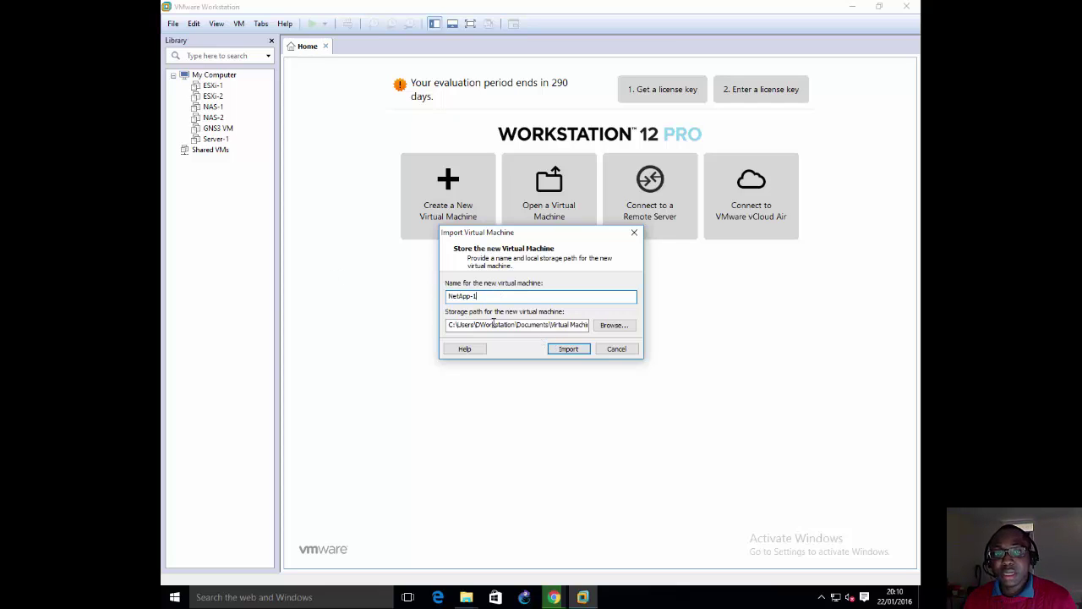
{"action": "left_click_drag", "start_coordinate": [487, 325], "coordinate": [602, 331]}
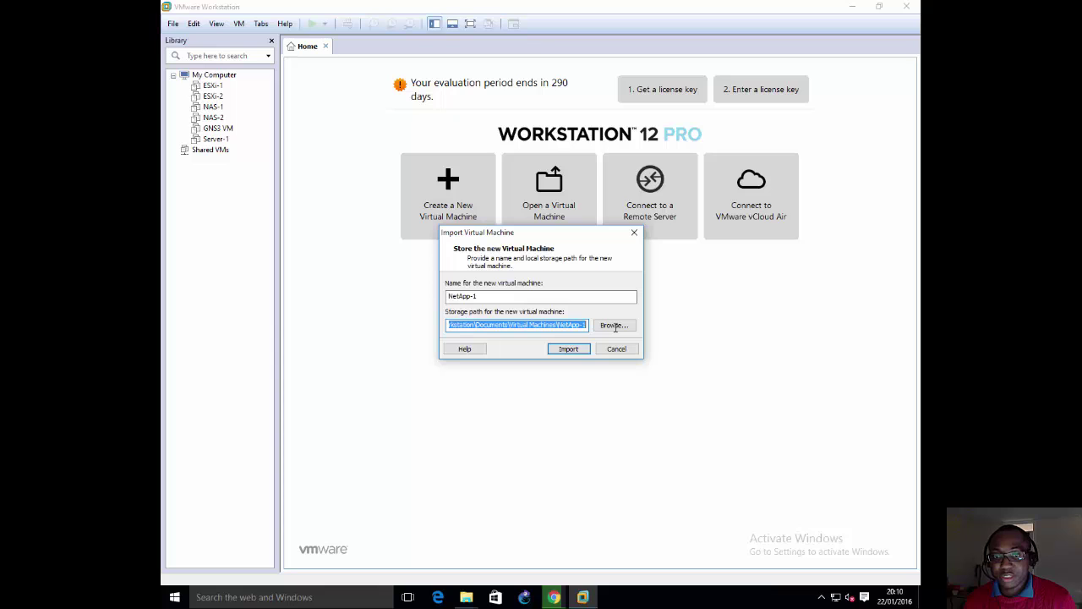
{"action": "left_click", "coordinate": [561, 349]}
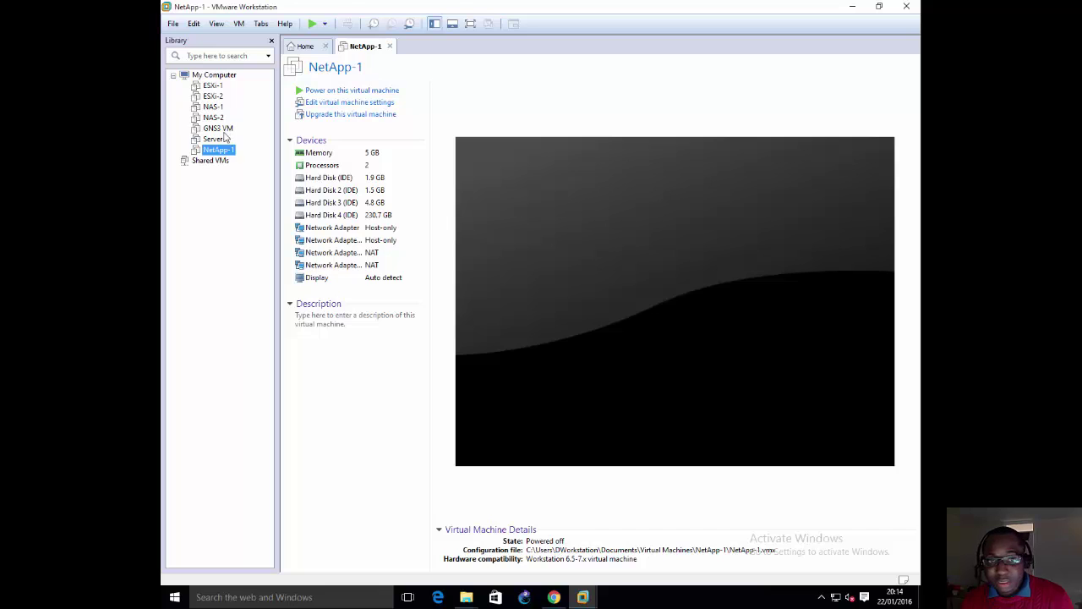
Step: Inspect NetApp-1's network adapters and Hard Disk 4 in VM Settings, closing without changes
{"action": "double_click", "coordinate": [322, 231]}
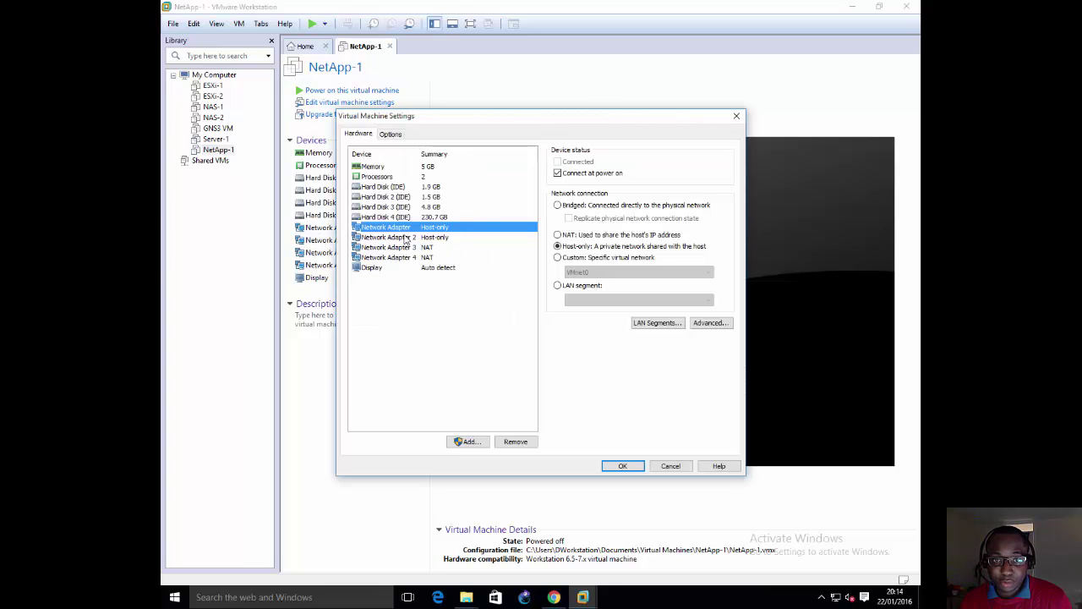
{"action": "left_click", "coordinate": [404, 241]}
{"action": "left_click", "coordinate": [406, 256]}
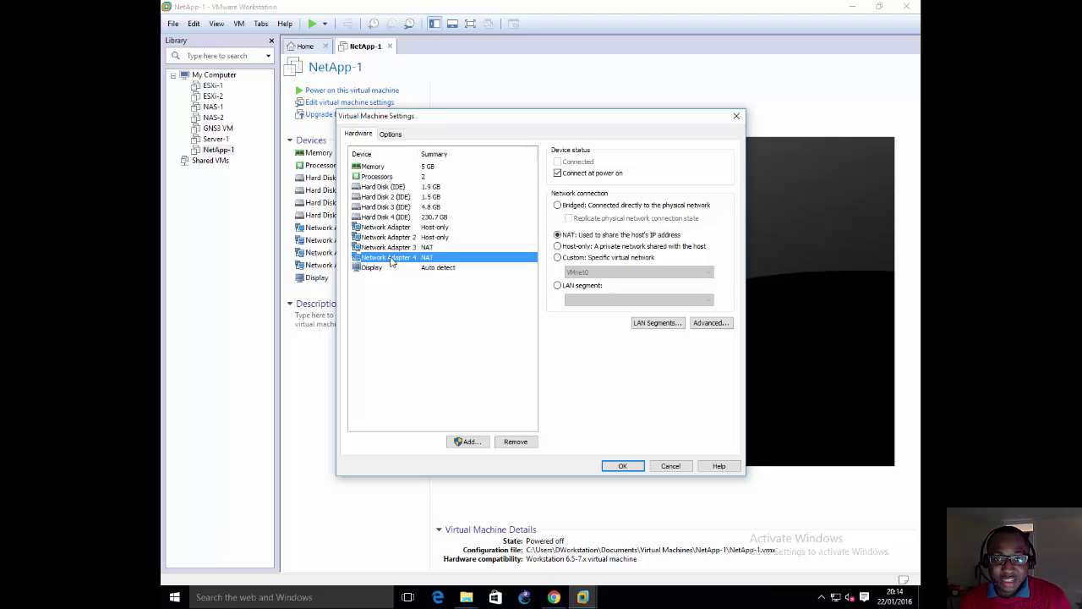
{"action": "left_click", "coordinate": [391, 219]}
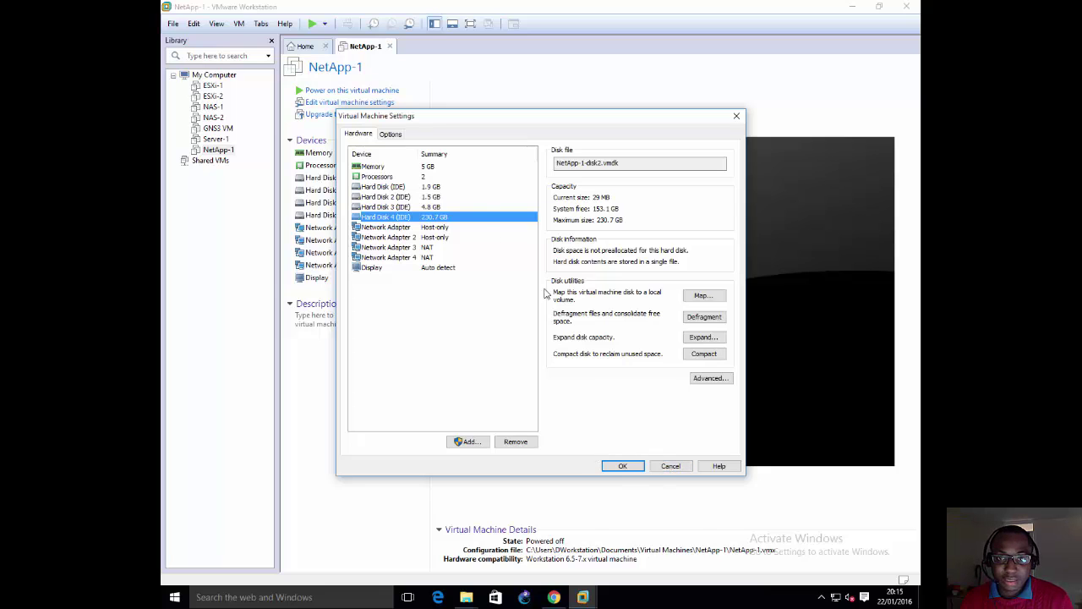
{"action": "left_click", "coordinate": [738, 116]}
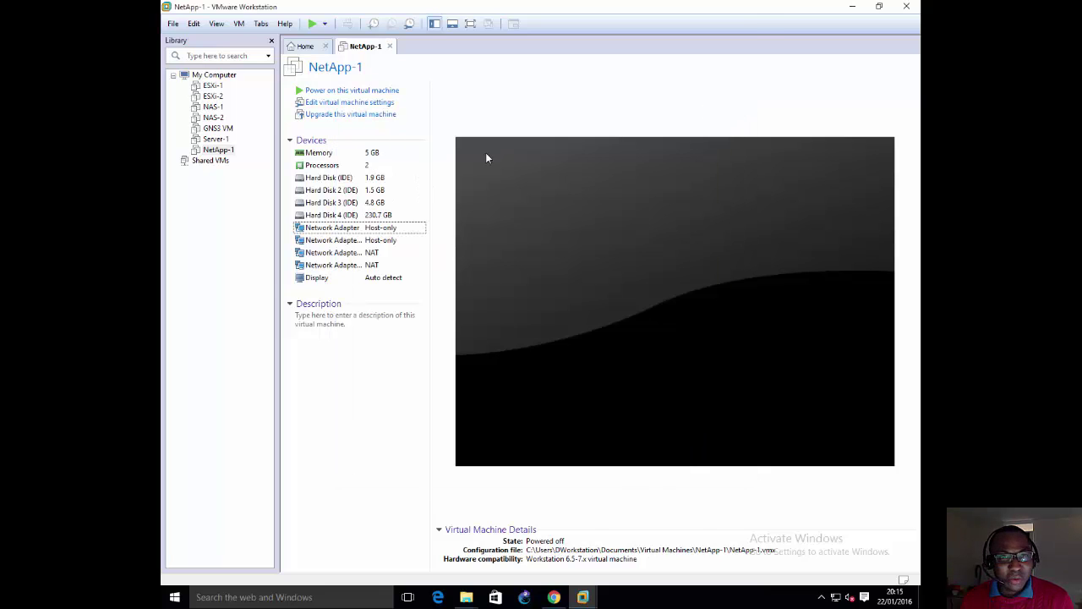
Step: Open the Virtual Network Editor and launch a Command Prompt window
{"action": "left_click", "coordinate": [239, 24]}
{"action": "mouse_move", "coordinate": [195, 26]}
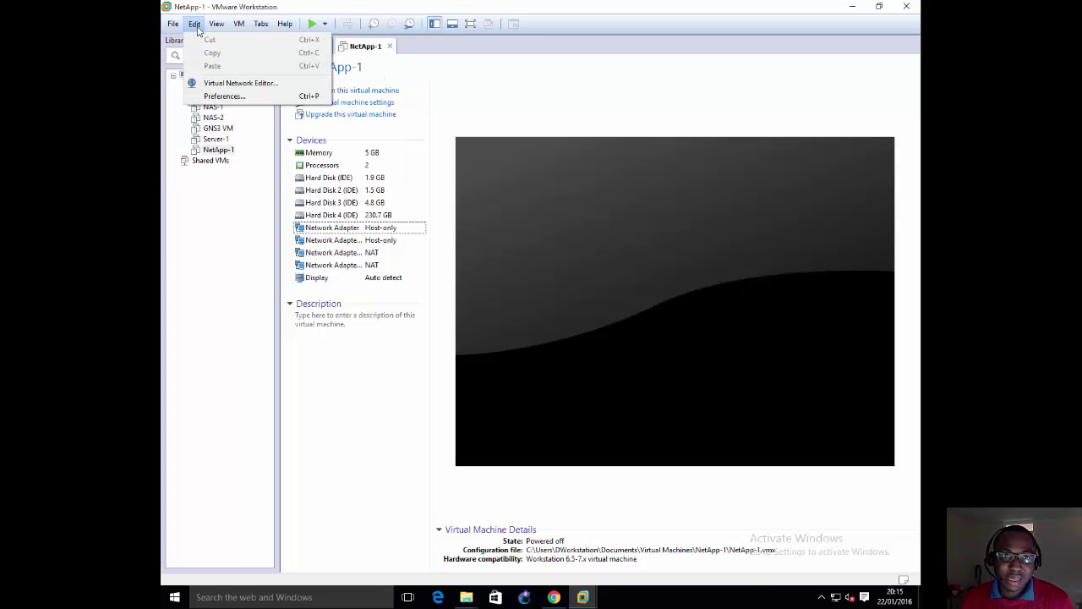
{"action": "left_click", "coordinate": [213, 83]}
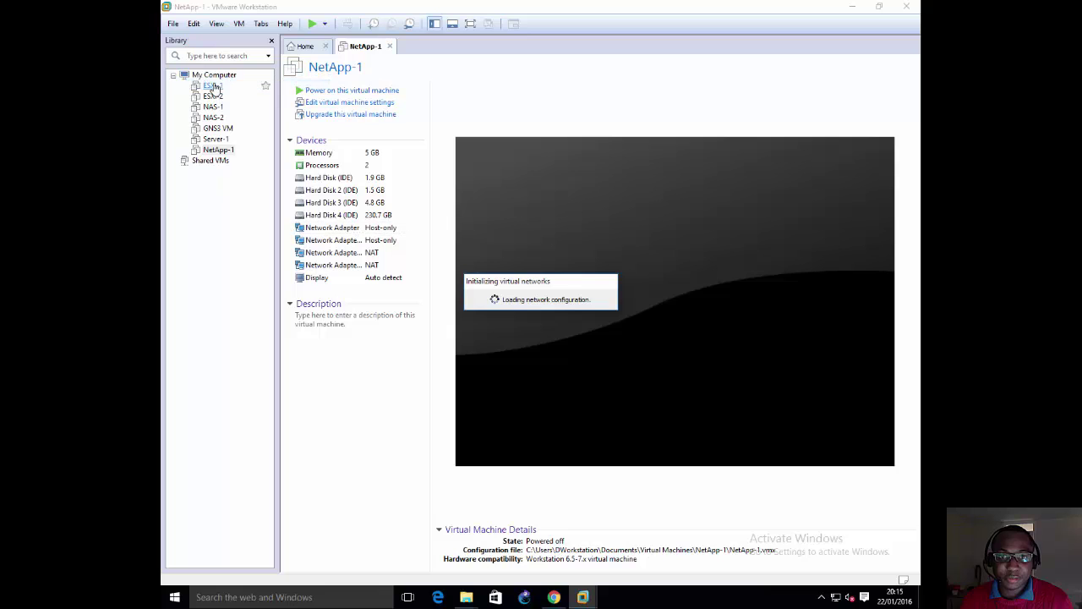
{"action": "left_click", "coordinate": [175, 598]}
{"action": "left_click", "coordinate": [207, 387]}
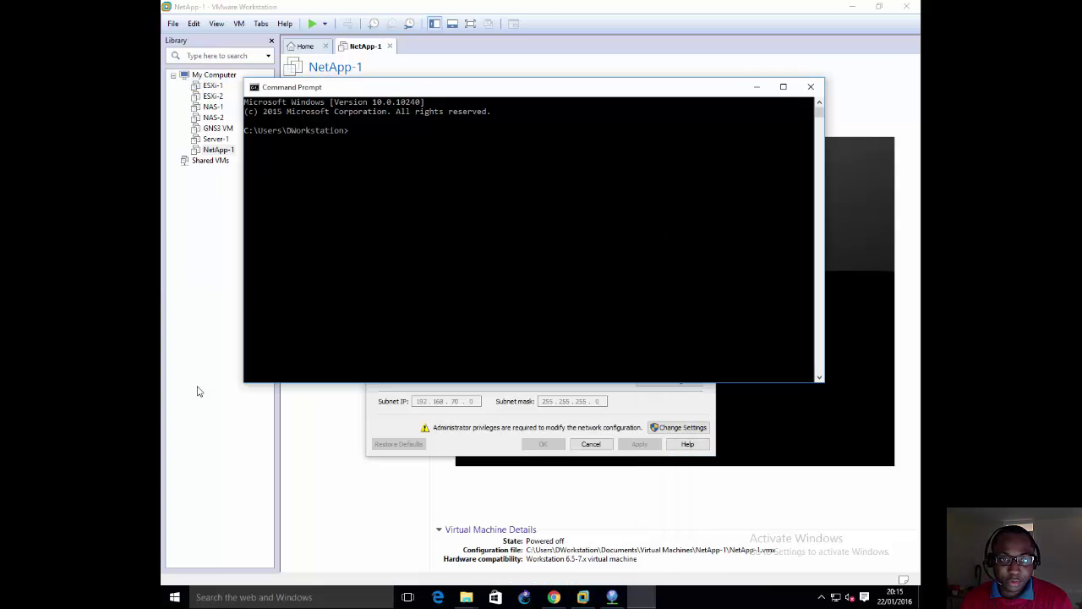
Step: Launch Notepad with the notepad command and try the missing recent vmware notes file
{"action": "type", "text": "note"}
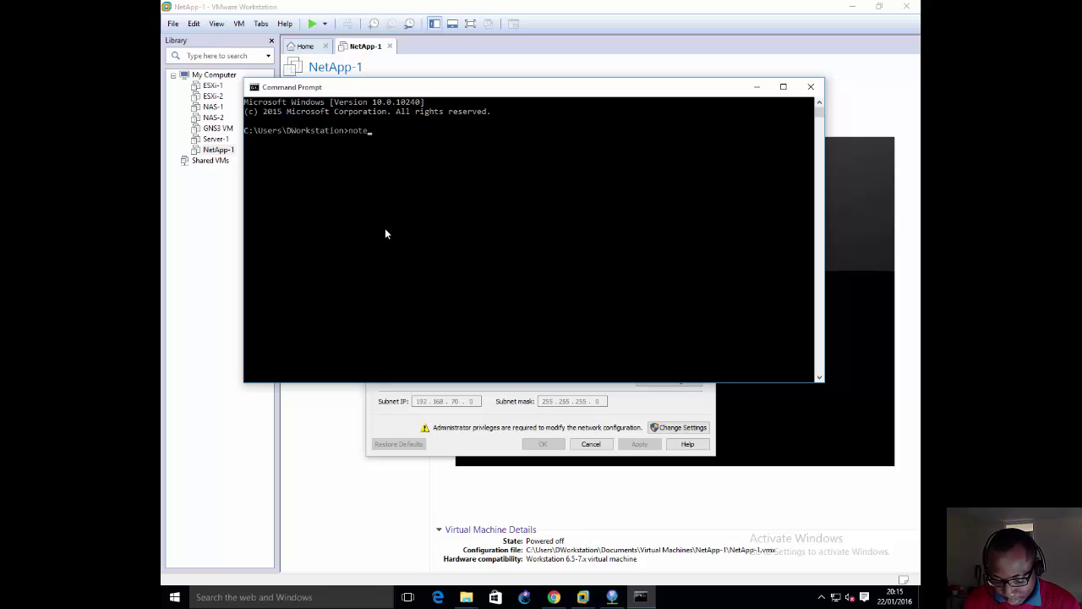
{"action": "type", "text": "pad"}
{"action": "key", "text": "Return"}
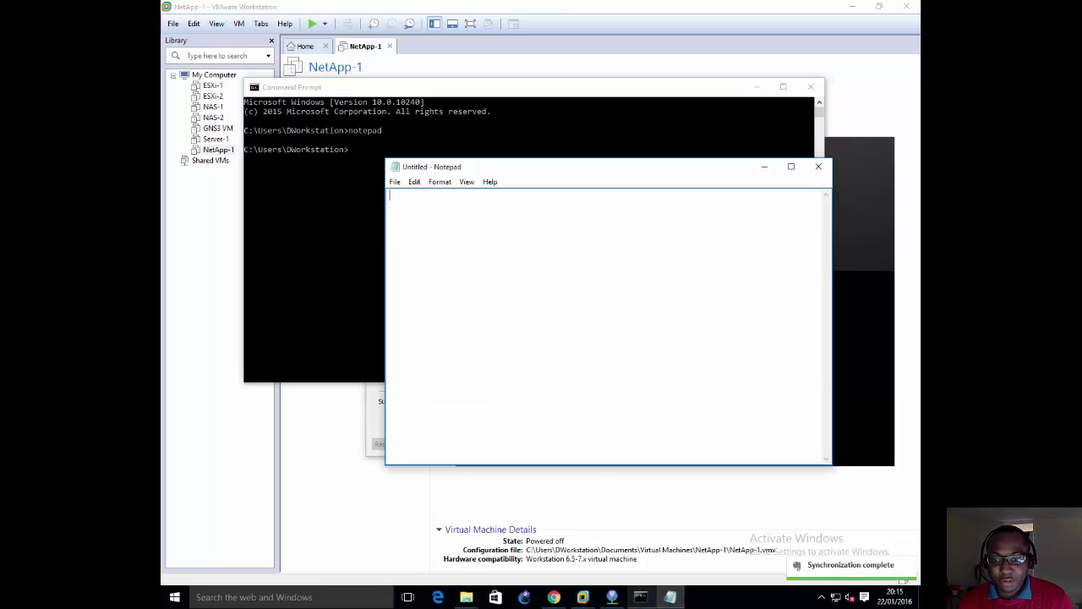
{"action": "right_click", "coordinate": [670, 595]}
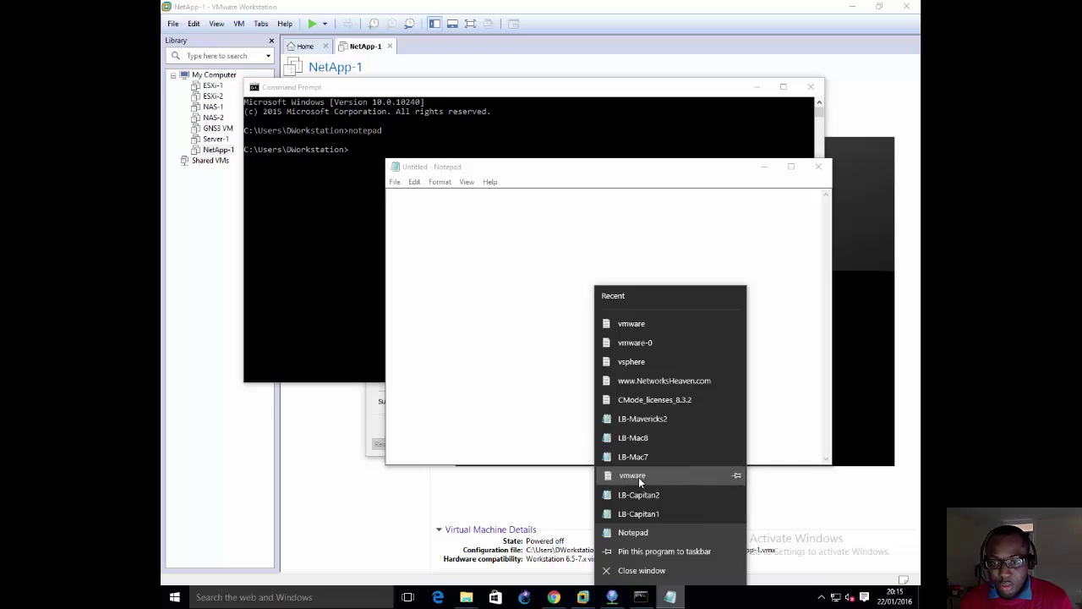
{"action": "left_click", "coordinate": [640, 478]}
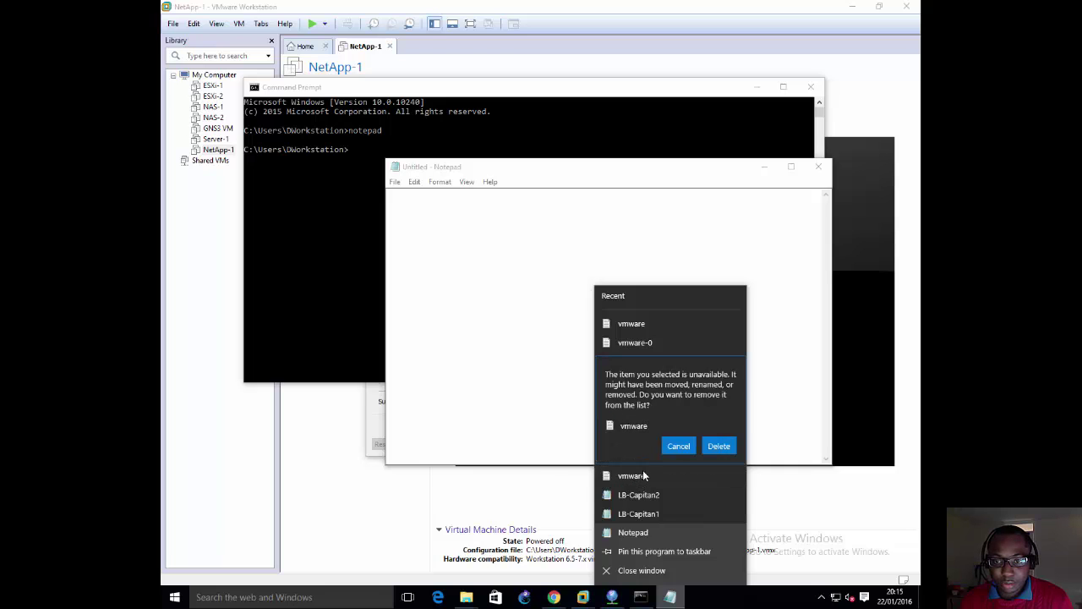
{"action": "left_click", "coordinate": [556, 360]}
{"action": "left_click", "coordinate": [552, 347]}
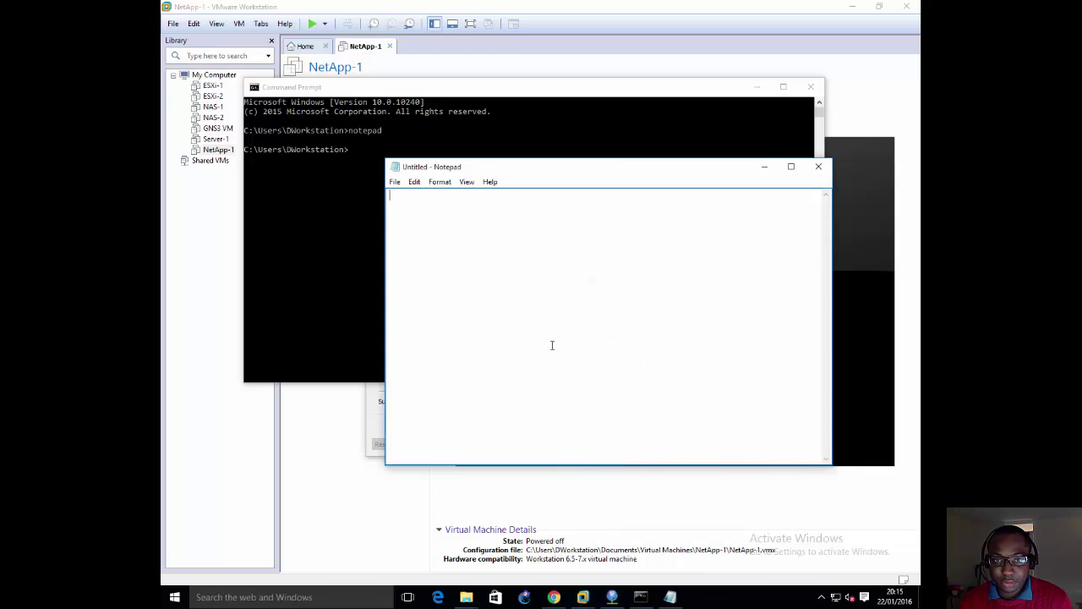
Step: Open the vsphere network notes from Notepad's recent files and review the vmnet6 line
{"action": "right_click", "coordinate": [669, 597]}
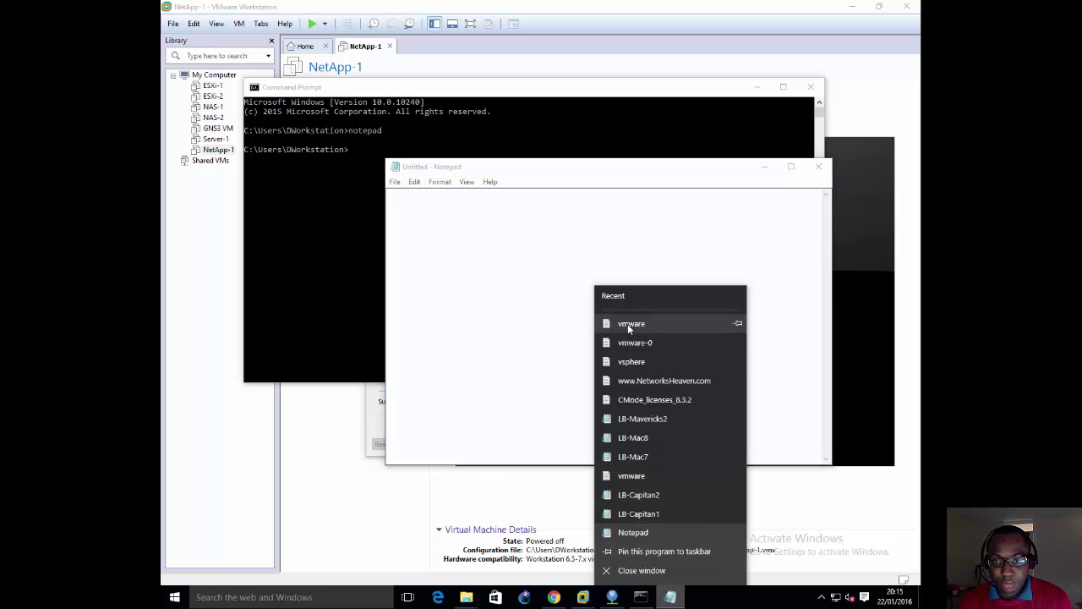
{"action": "left_click", "coordinate": [631, 361]}
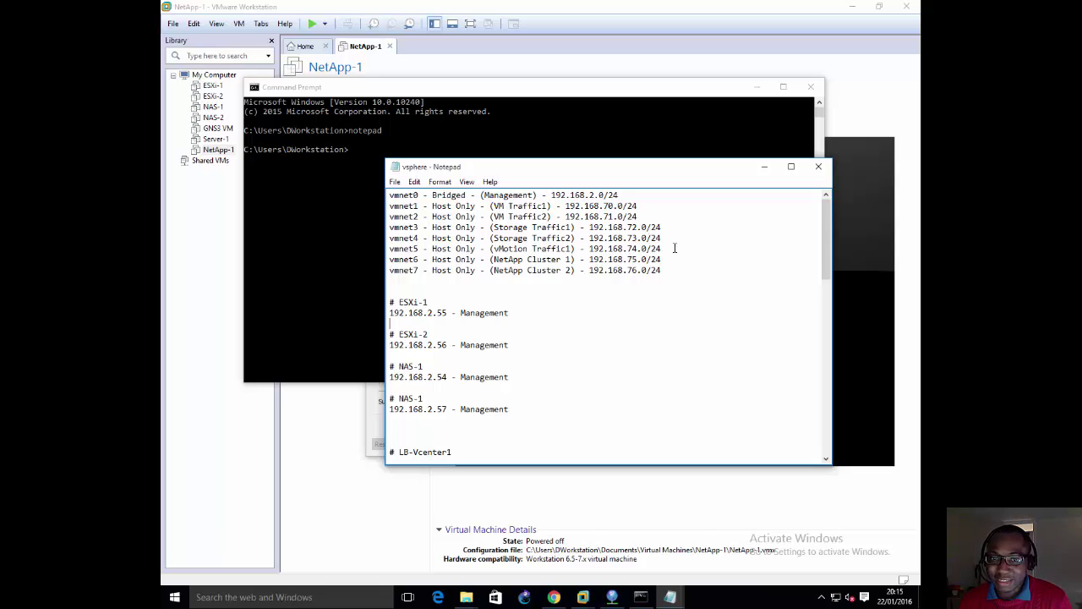
{"action": "left_click_drag", "start_coordinate": [664, 260], "coordinate": [398, 259]}
{"action": "left_click", "coordinate": [402, 260]}
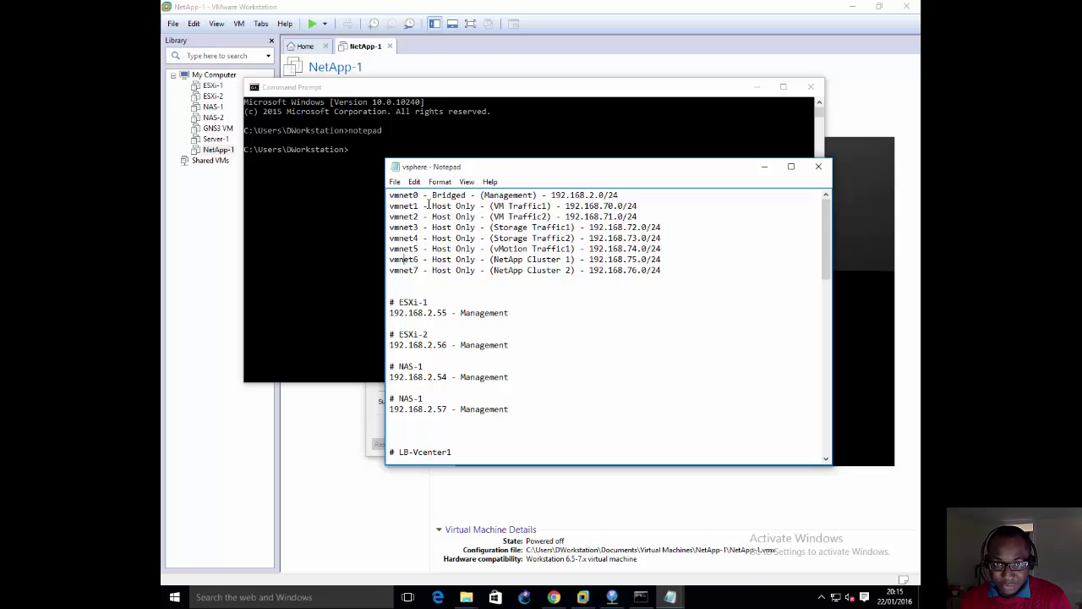
Step: Reopen VMware's Virtual Network Editor from the Edit menu
{"action": "left_click", "coordinate": [174, 23]}
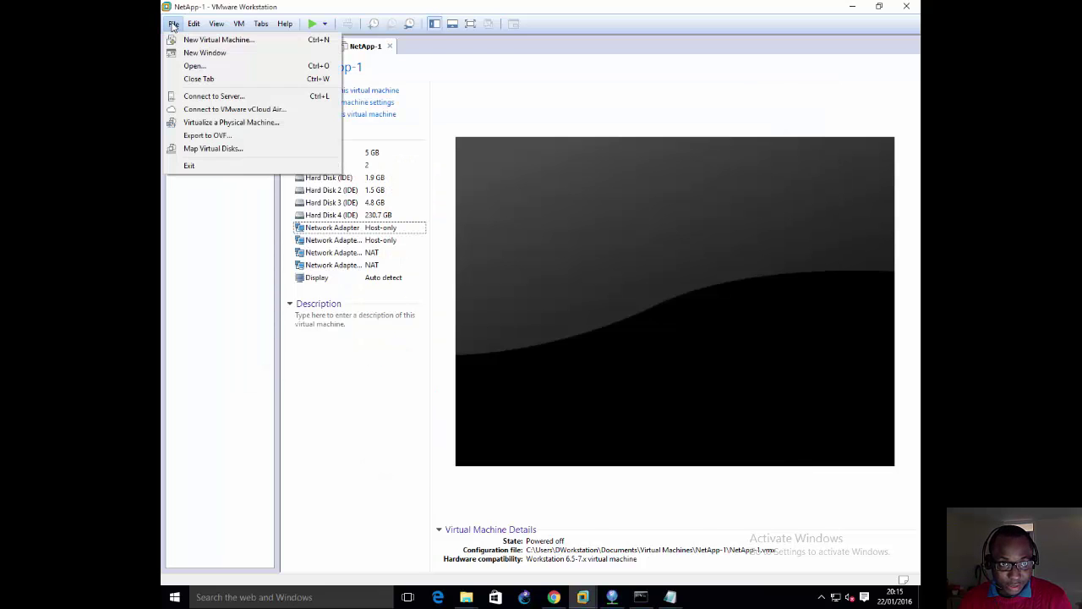
{"action": "mouse_move", "coordinate": [193, 23]}
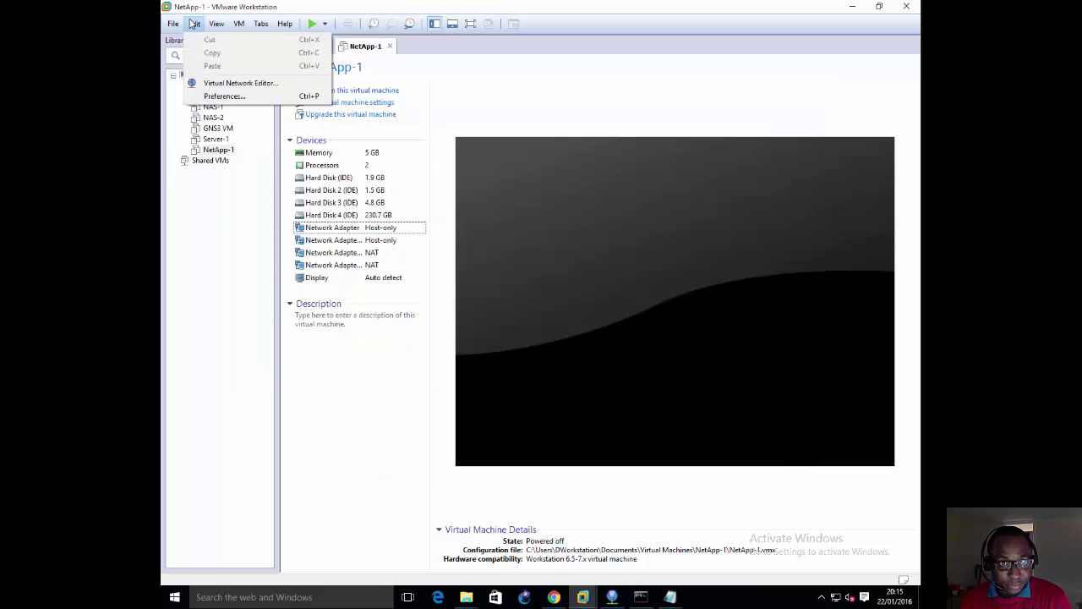
{"action": "left_click", "coordinate": [215, 85]}
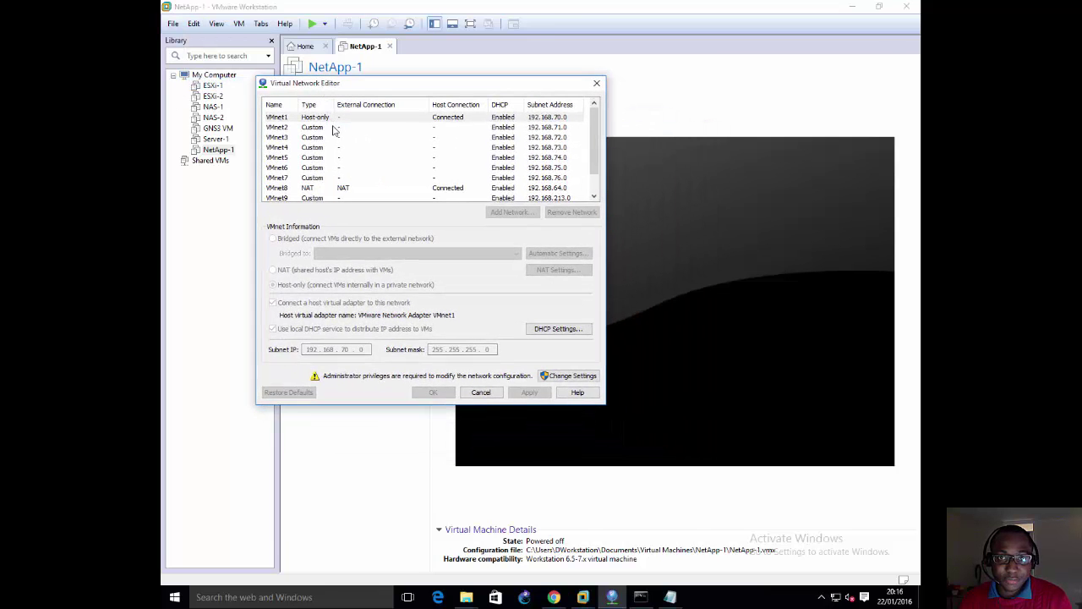
Step: Step through the VMnet2–VMnet7 rows in the Virtual Network Editor to view their subnets
{"action": "left_click", "coordinate": [333, 128]}
{"action": "left_click", "coordinate": [333, 139]}
{"action": "left_click", "coordinate": [331, 150]}
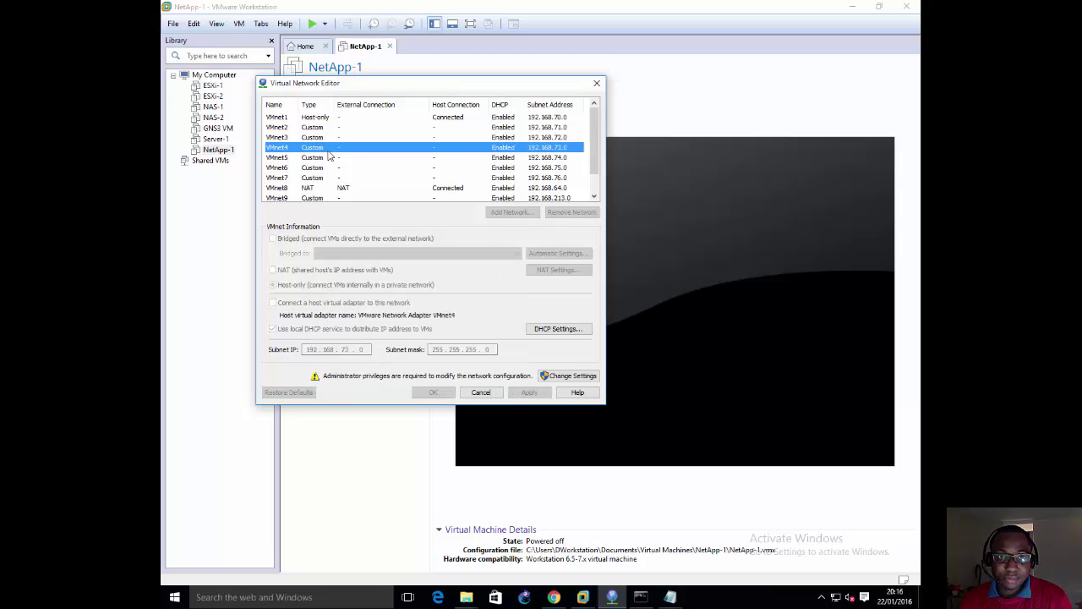
{"action": "left_click", "coordinate": [325, 160]}
{"action": "left_click", "coordinate": [327, 168]}
{"action": "left_click", "coordinate": [327, 178]}
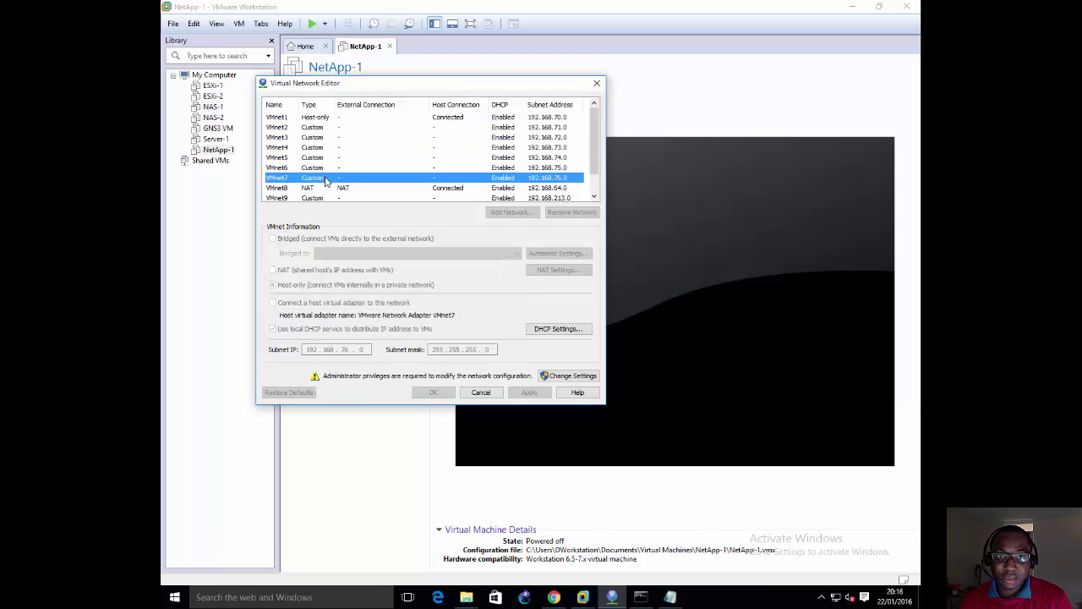
{"action": "left_click", "coordinate": [299, 119]}
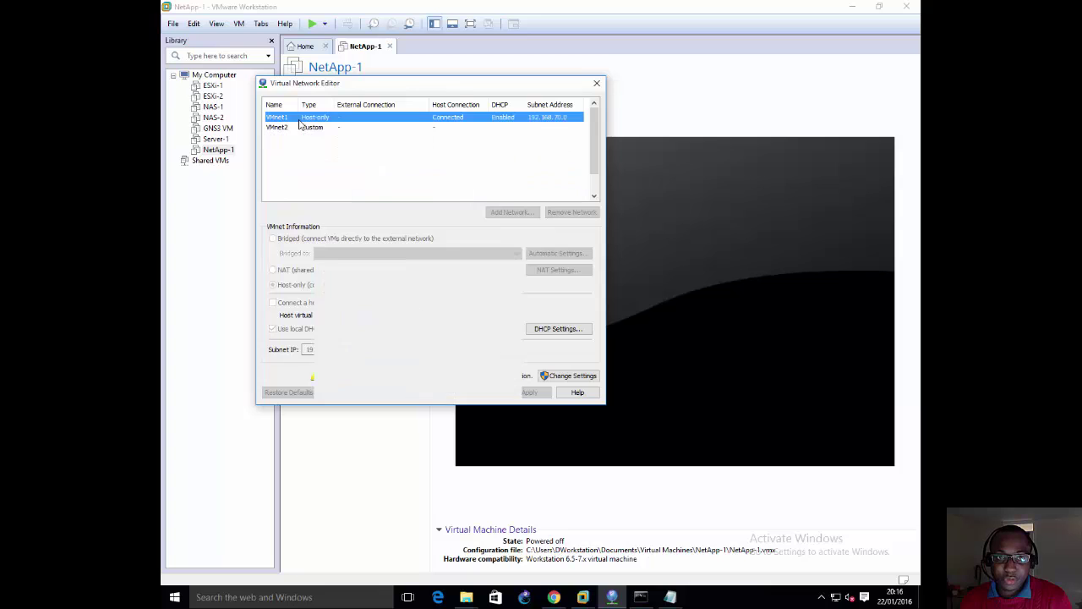
{"action": "left_click", "coordinate": [302, 129]}
{"action": "left_click", "coordinate": [302, 138]}
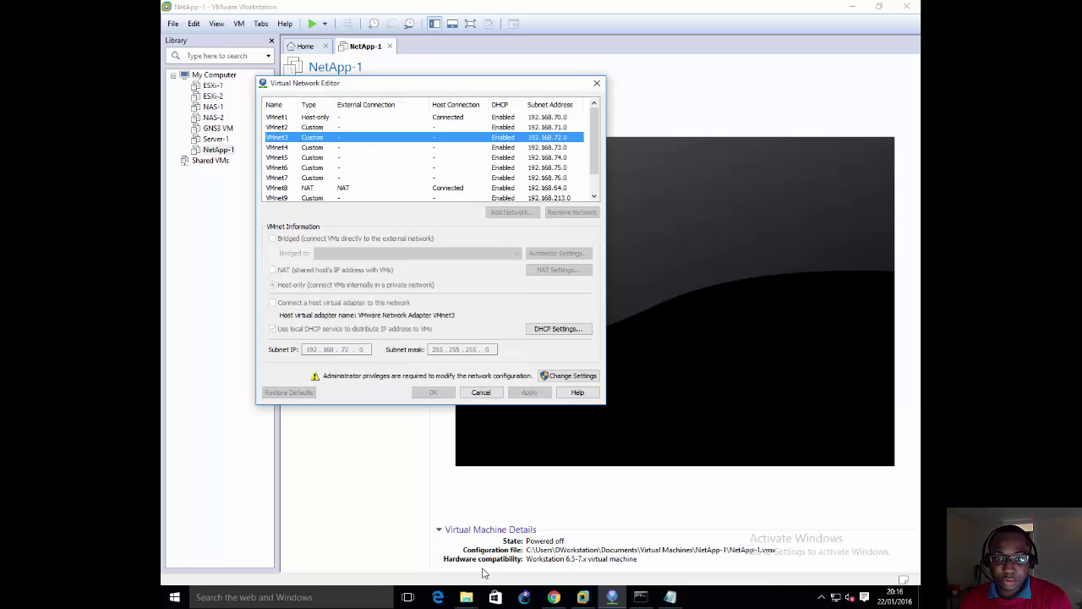
Step: Compare with the vsphere notes' 192.168.2.0/24 management subnet, then close the Virtual Network Editor
{"action": "left_click", "coordinate": [667, 598]}
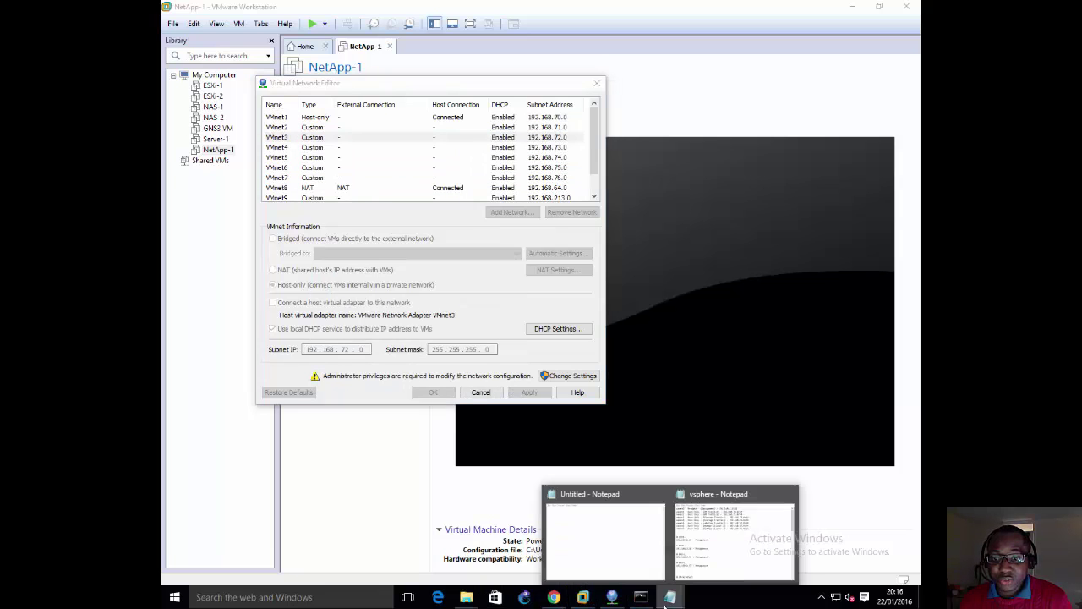
{"action": "left_click", "coordinate": [720, 558]}
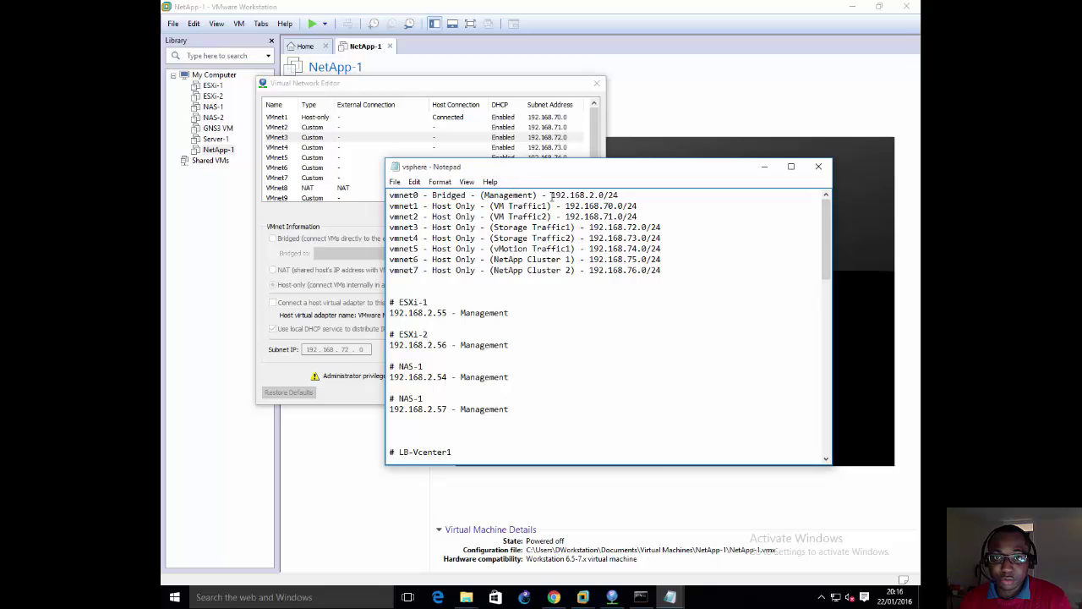
{"action": "left_click_drag", "start_coordinate": [552, 195], "coordinate": [654, 198]}
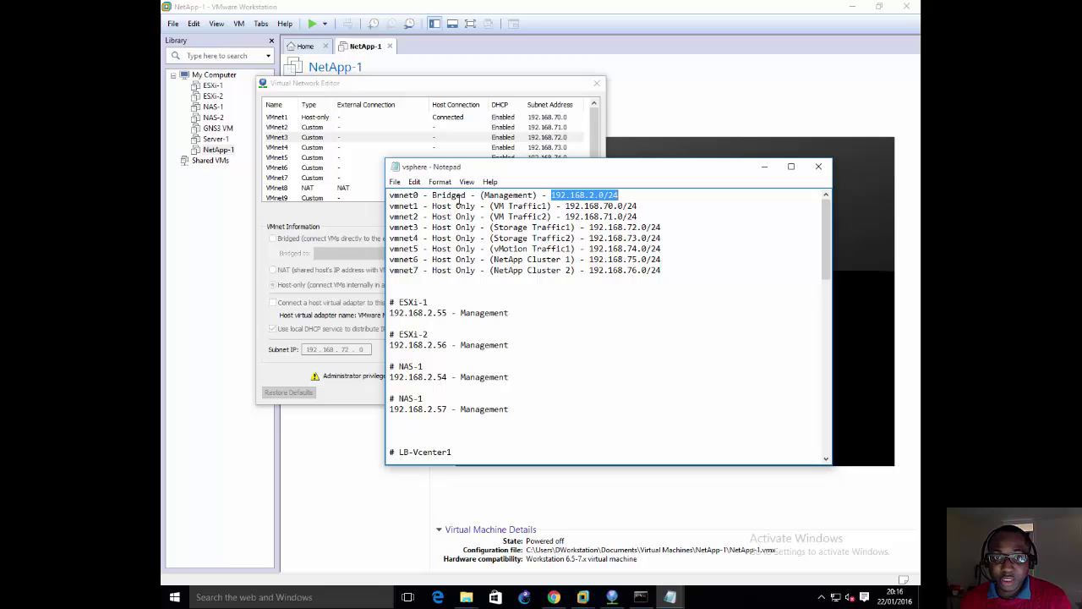
{"action": "left_click", "coordinate": [623, 196]}
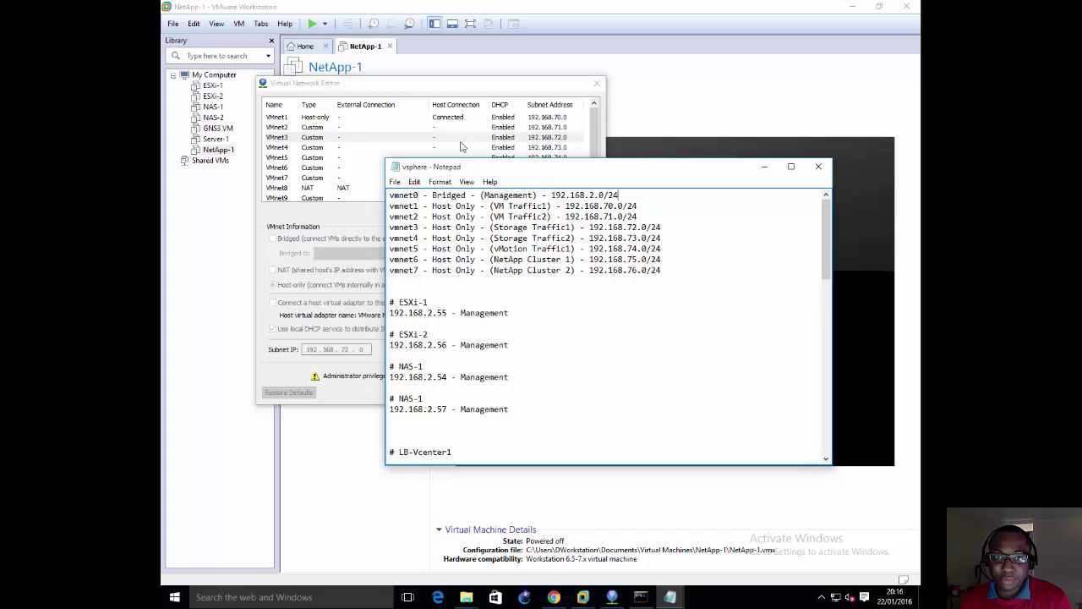
{"action": "left_click", "coordinate": [456, 89]}
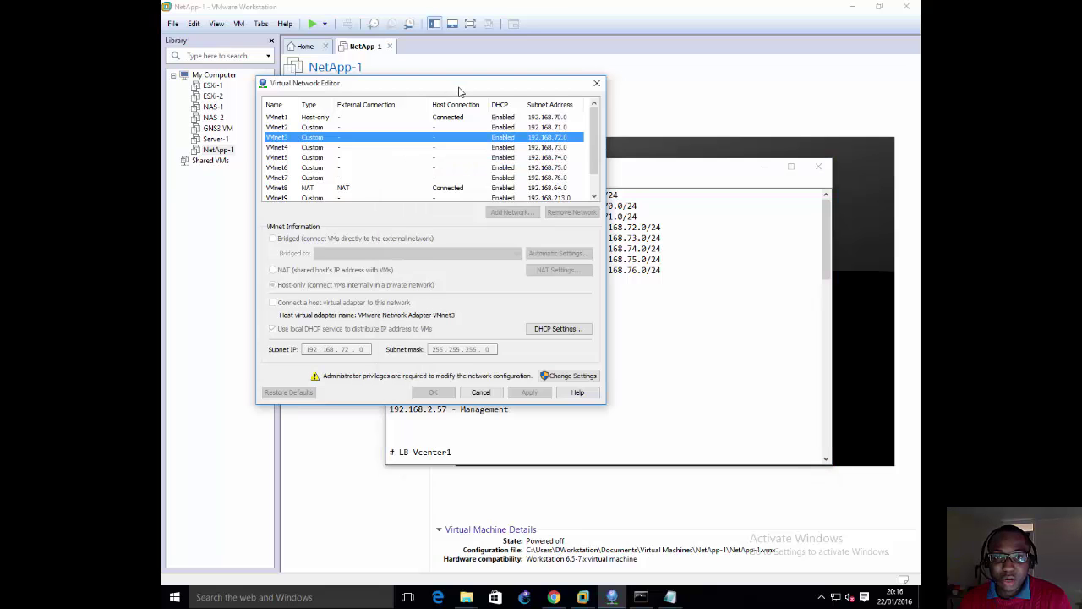
{"action": "left_click", "coordinate": [597, 83]}
Step: Open NetApp-1's settings on the first network adapter, with the vsphere notes alongside
{"action": "left_click_drag", "start_coordinate": [533, 162], "coordinate": [614, 136]}
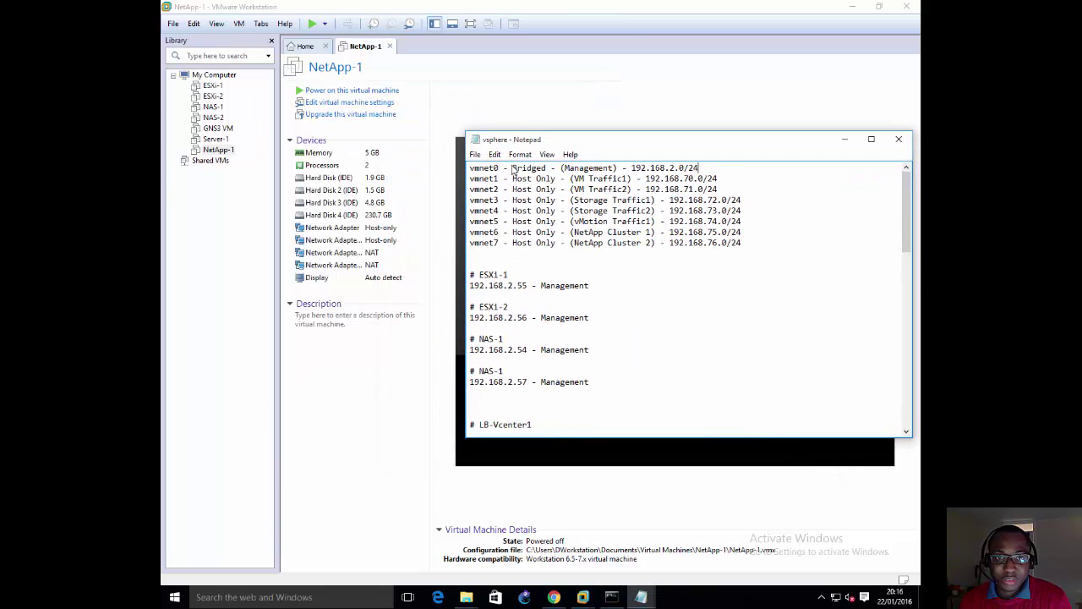
{"action": "right_click", "coordinate": [223, 154]}
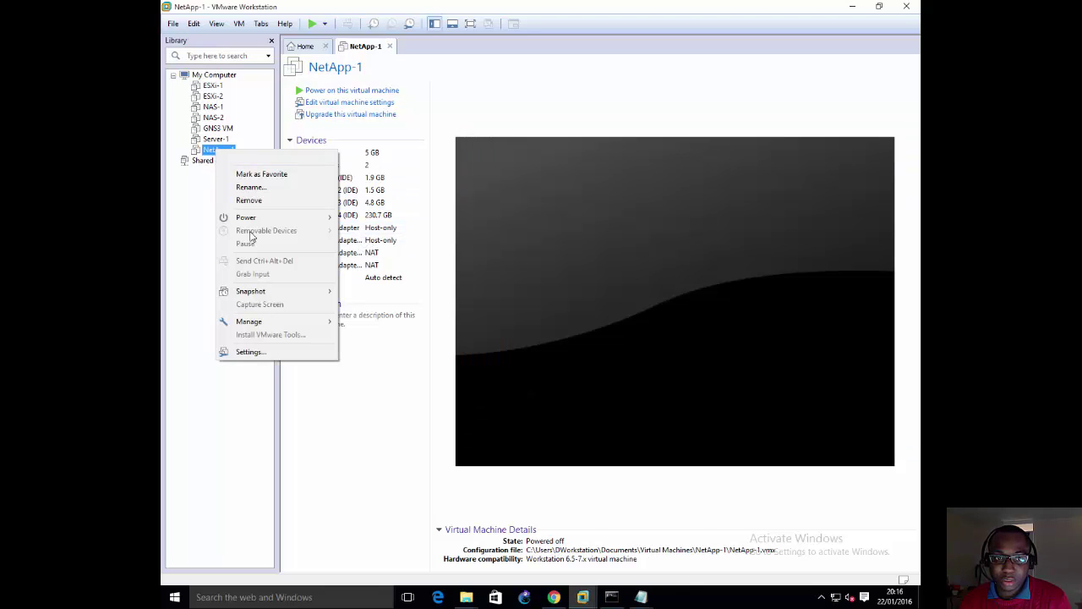
{"action": "left_click", "coordinate": [258, 351]}
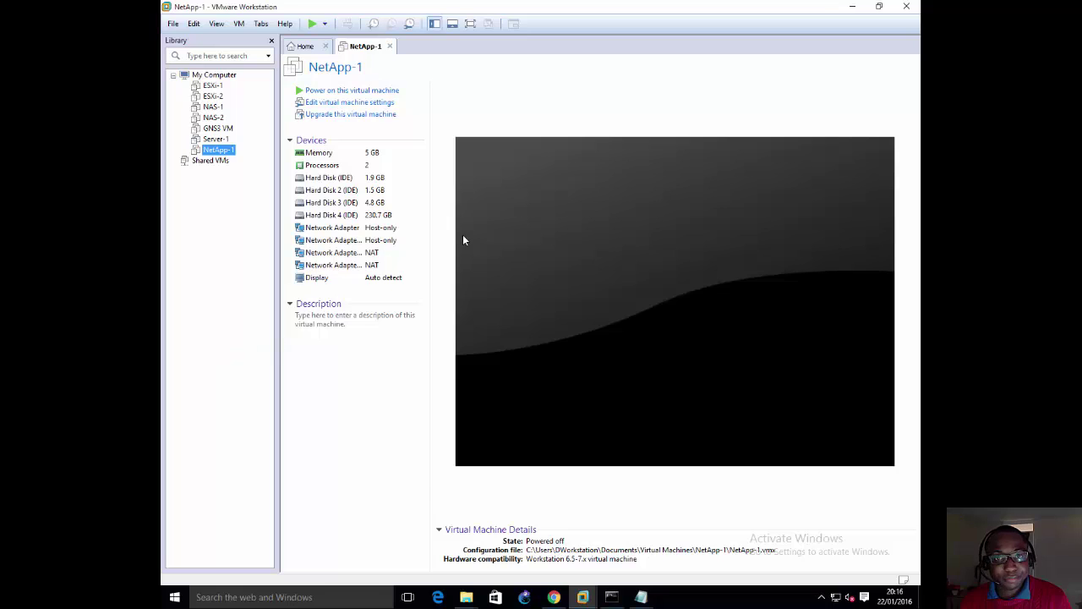
{"action": "left_click", "coordinate": [407, 228]}
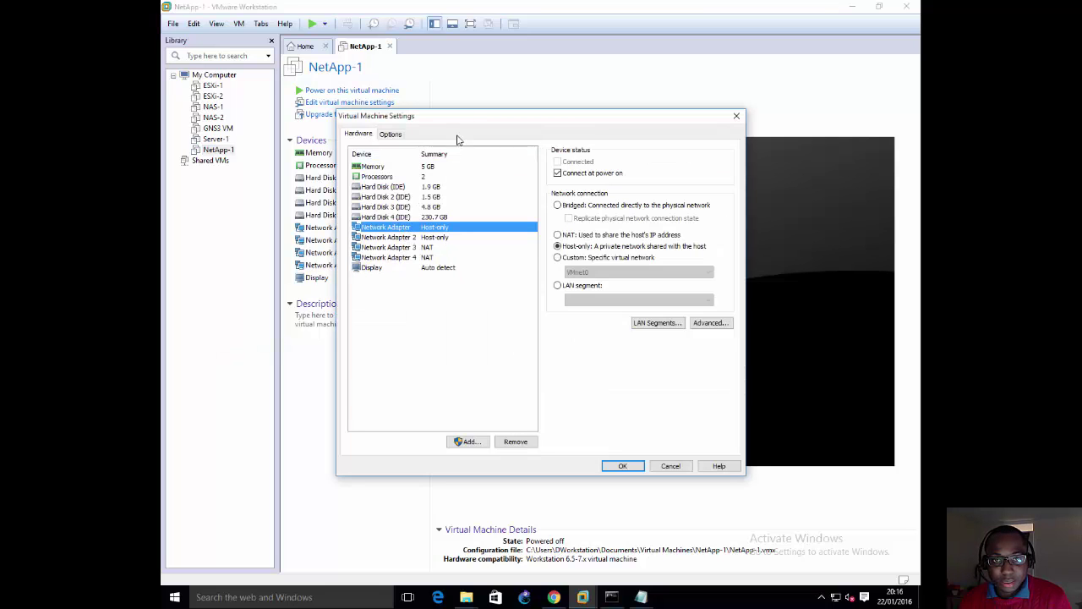
{"action": "left_click_drag", "start_coordinate": [464, 119], "coordinate": [390, 76]}
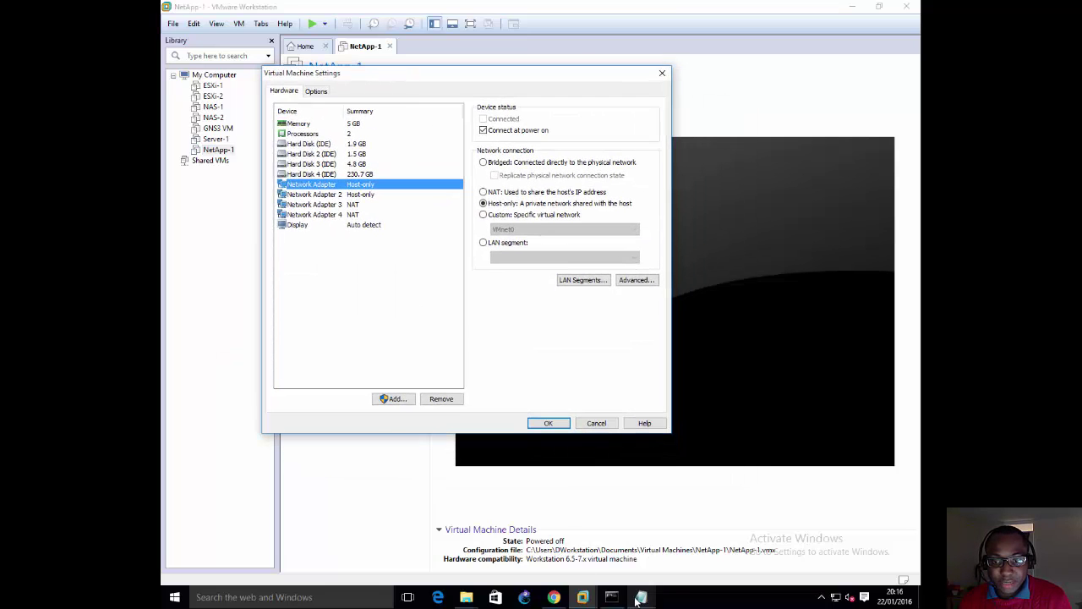
{"action": "mouse_move", "coordinate": [641, 597]}
{"action": "left_click", "coordinate": [681, 514]}
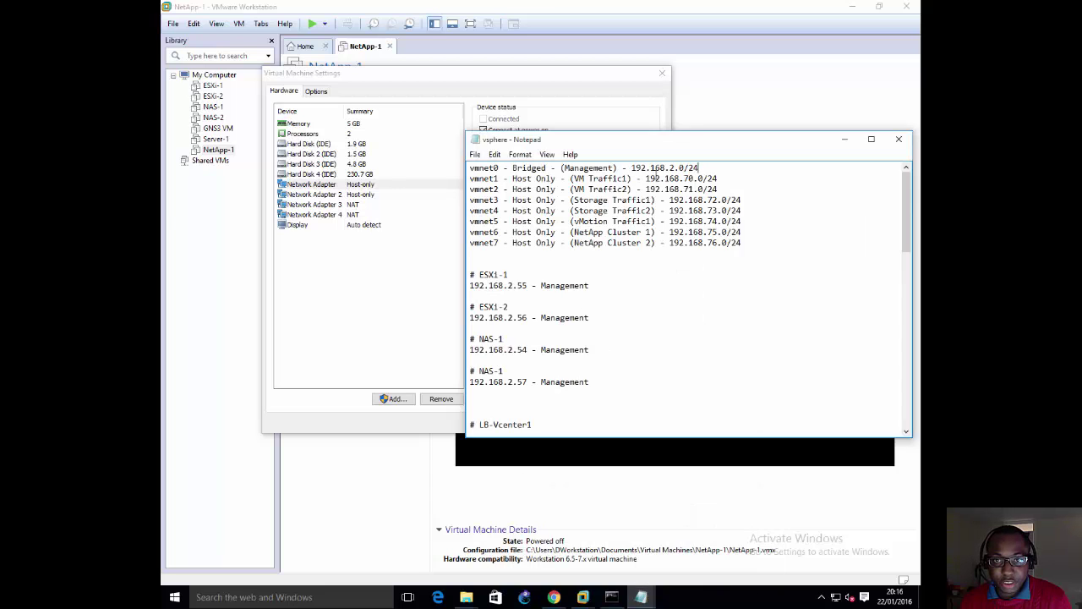
Step: Set NetApp-1's first network adapter to Bridged networking
{"action": "left_click", "coordinate": [387, 185]}
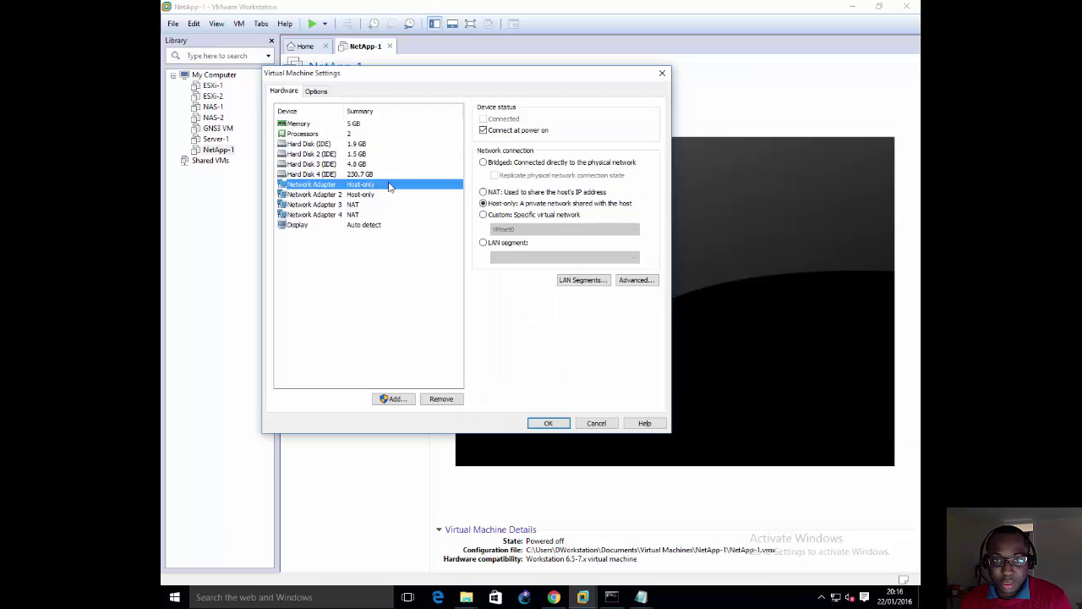
{"action": "left_click", "coordinate": [515, 217]}
{"action": "left_click", "coordinate": [521, 229]}
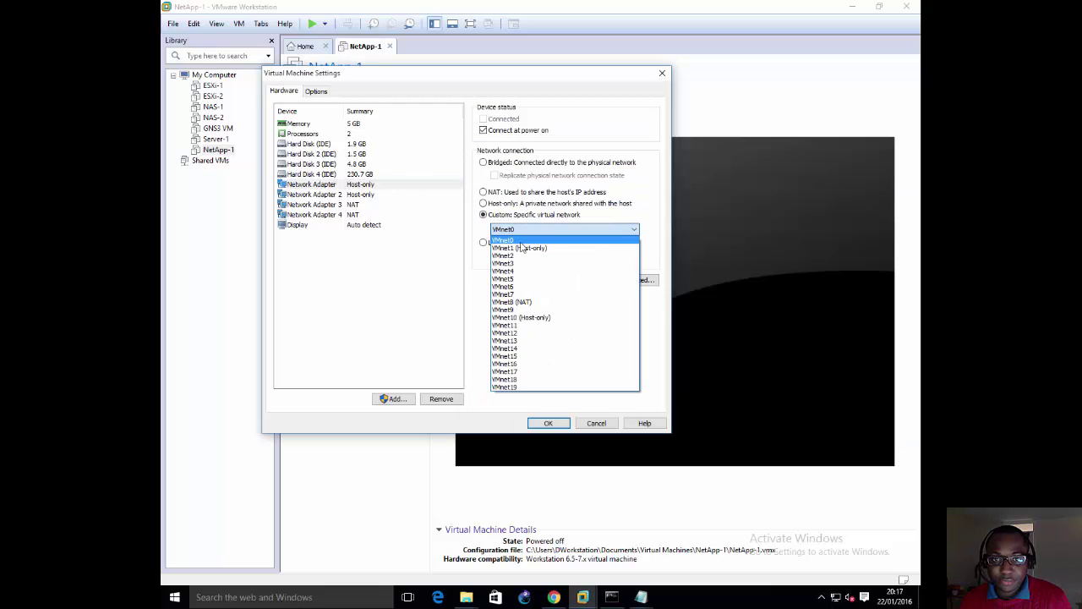
{"action": "left_click", "coordinate": [522, 240]}
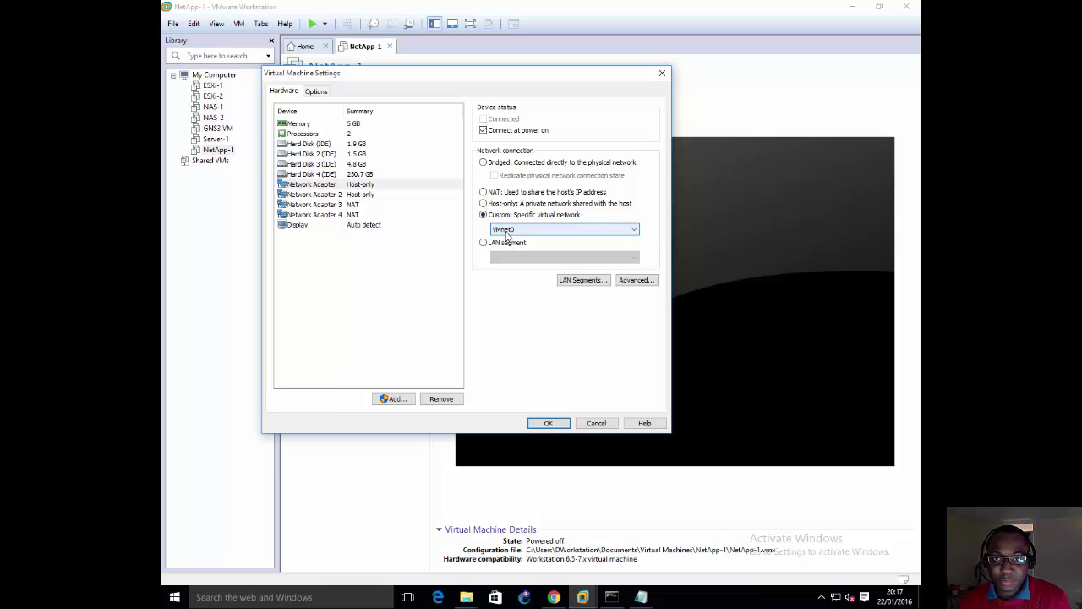
{"action": "left_click", "coordinate": [535, 164]}
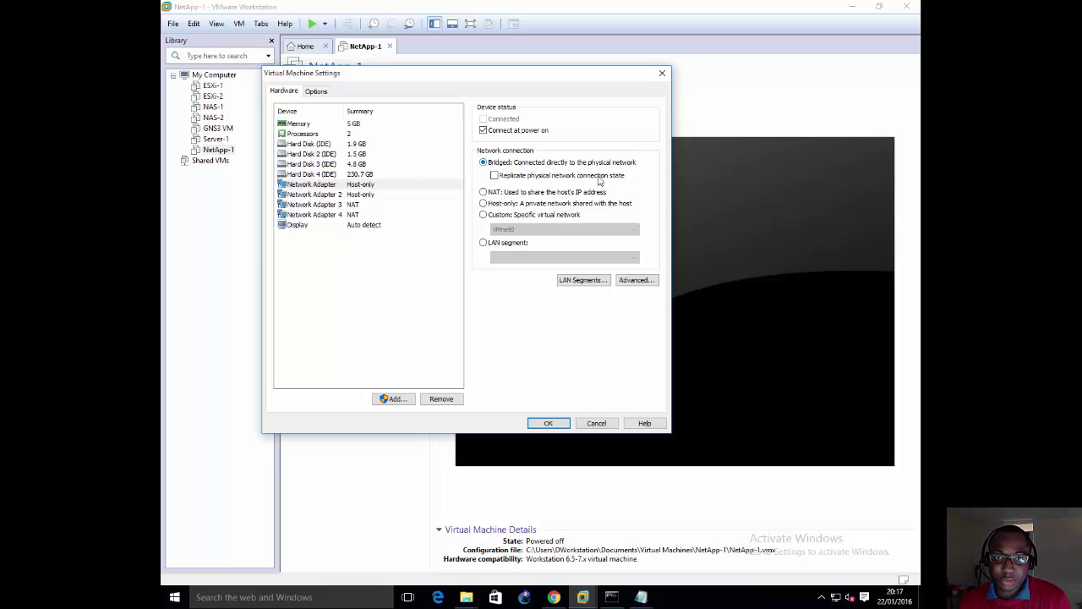
{"action": "left_click", "coordinate": [373, 196]}
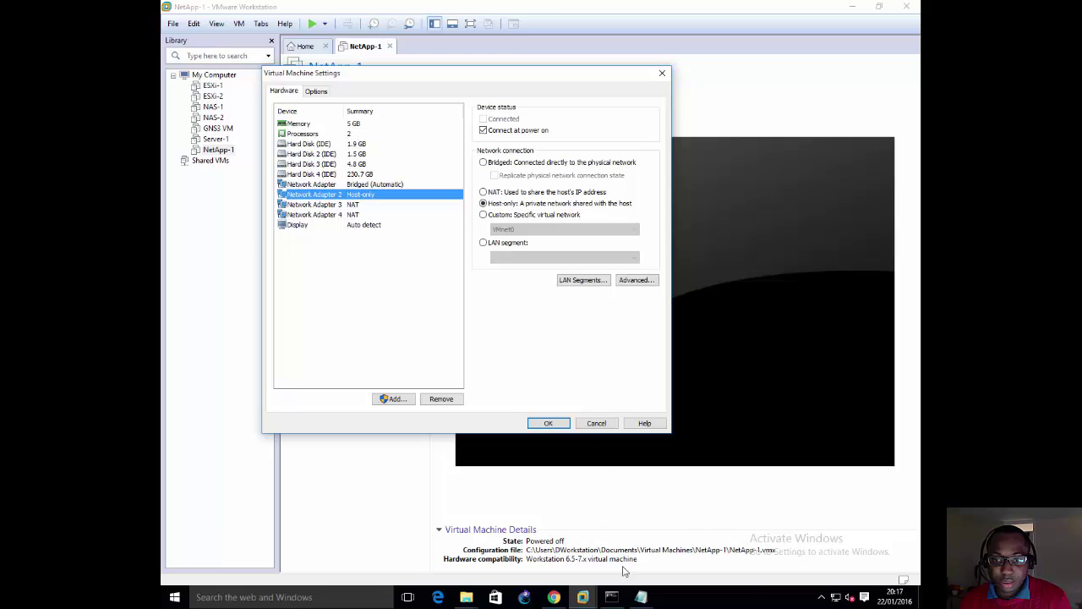
Step: Check the vmnet6 NetApp Cluster line in the notes and connect Network Adapter 2 to custom VMnet6
{"action": "left_click", "coordinate": [641, 597]}
{"action": "left_click", "coordinate": [730, 543]}
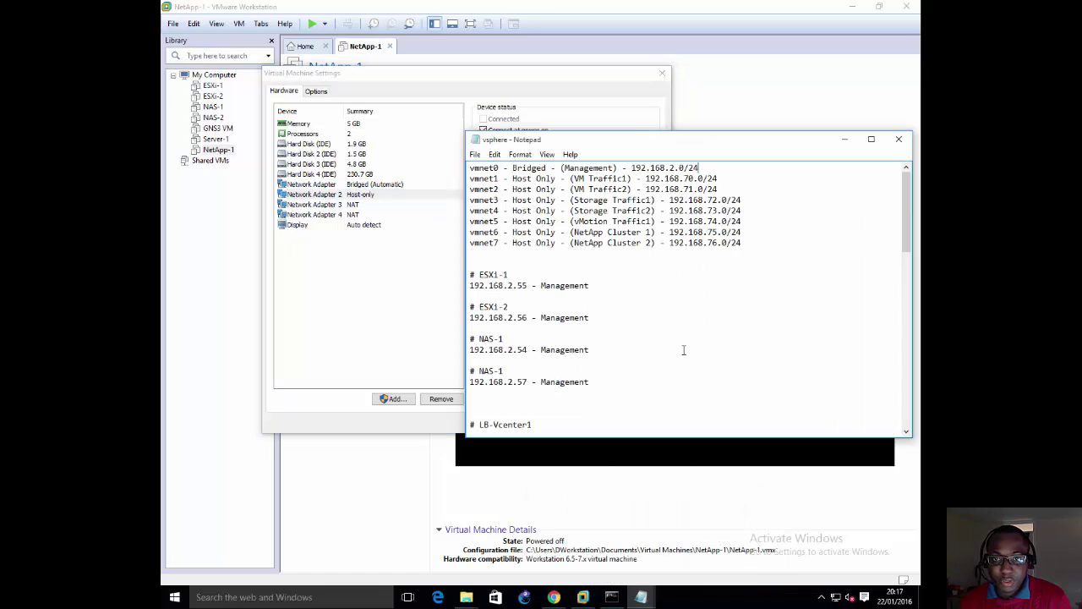
{"action": "left_click_drag", "start_coordinate": [489, 234], "coordinate": [699, 233]}
{"action": "left_click", "coordinate": [491, 236]}
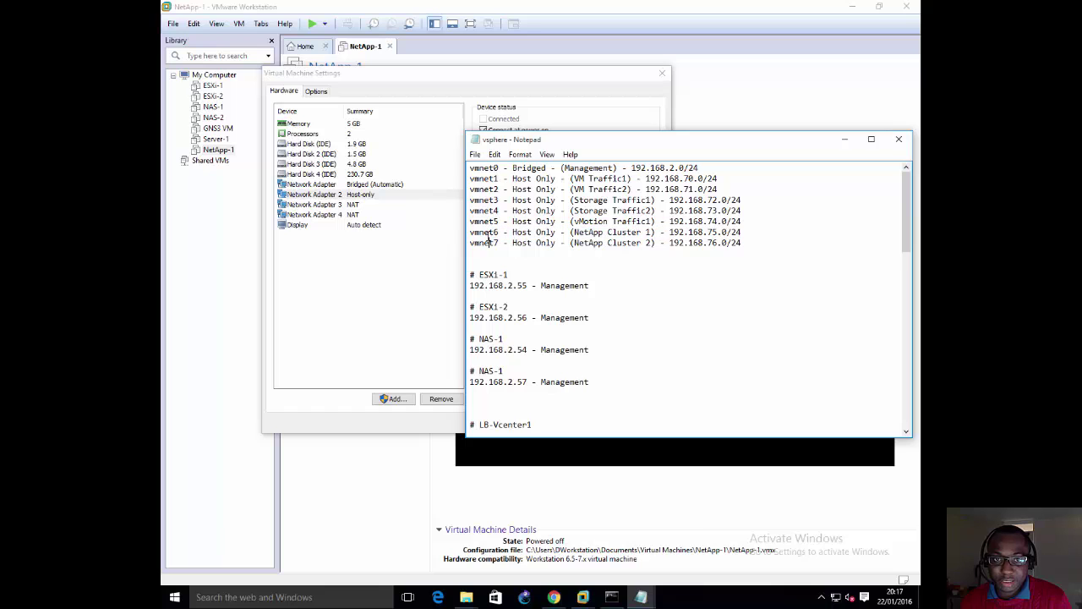
{"action": "left_click", "coordinate": [365, 195]}
{"action": "left_click", "coordinate": [511, 216]}
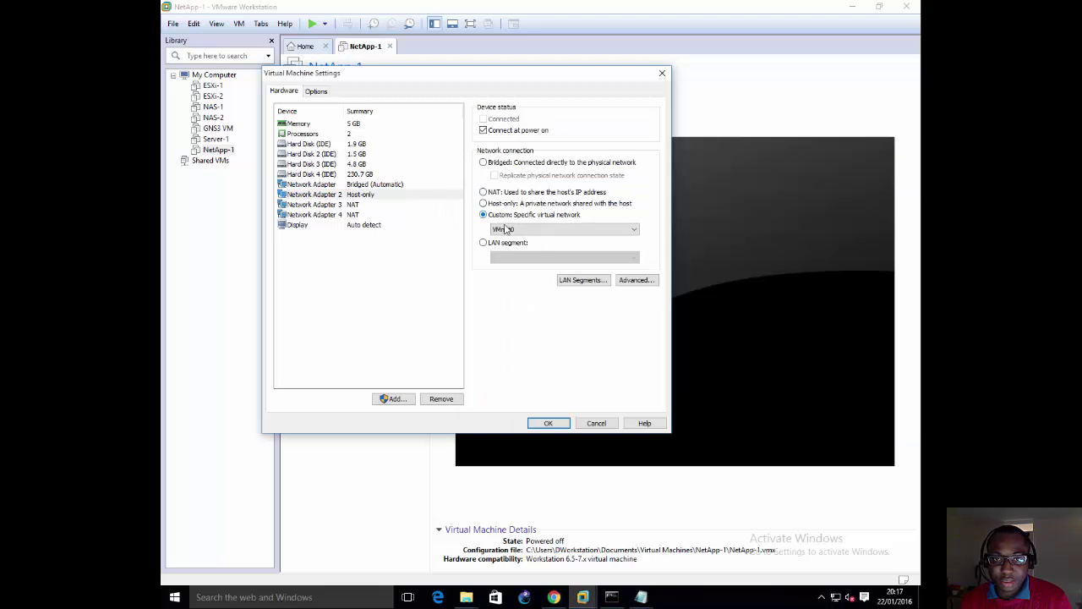
{"action": "left_click", "coordinate": [510, 229]}
{"action": "left_click", "coordinate": [518, 287]}
Step: Check the vmnet7 line in the notes and connect Network Adapter 3 to custom VMnet7
{"action": "left_click", "coordinate": [350, 206]}
{"action": "mouse_move", "coordinate": [641, 596]}
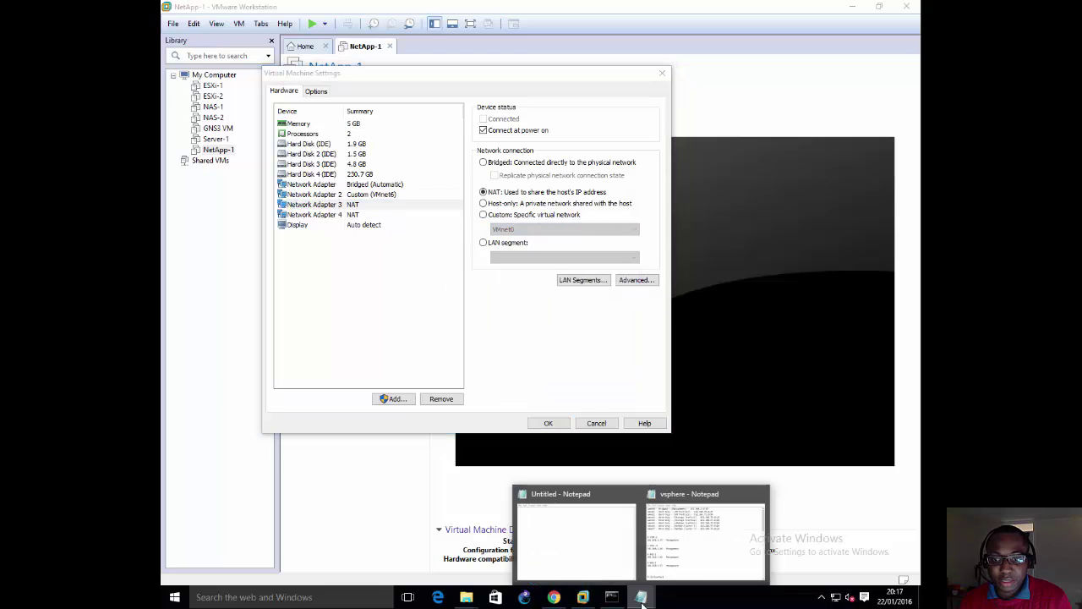
{"action": "left_click", "coordinate": [709, 566]}
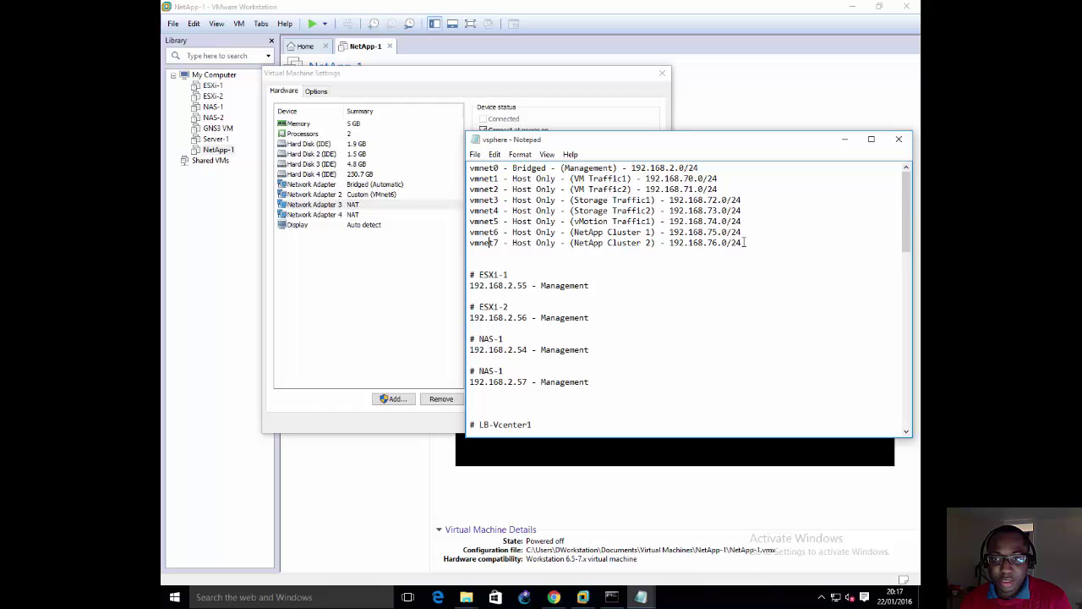
{"action": "left_click_drag", "start_coordinate": [744, 243], "coordinate": [475, 231]}
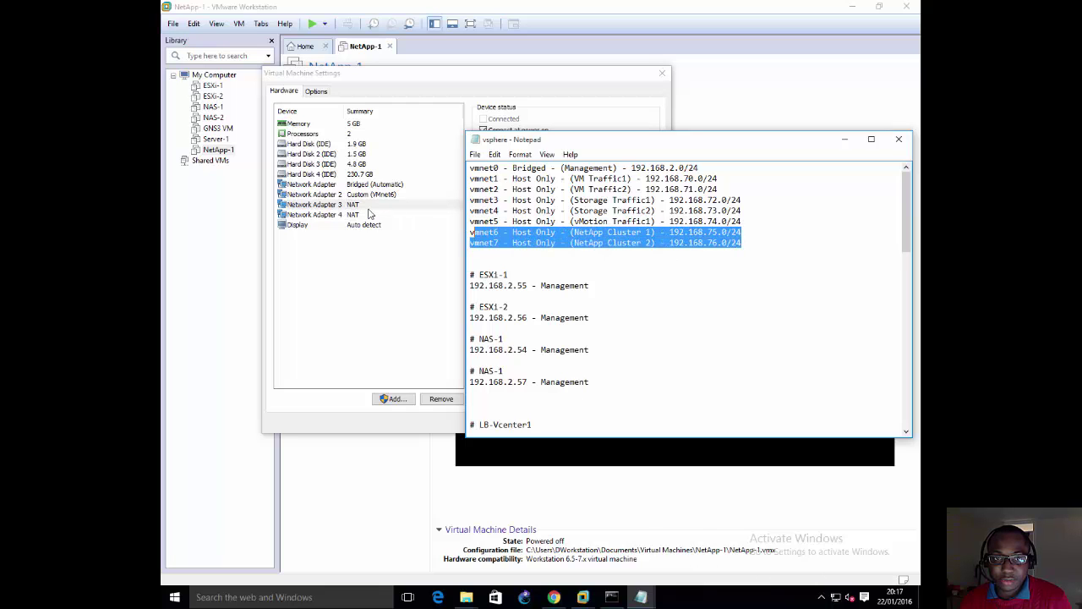
{"action": "left_click", "coordinate": [369, 214]}
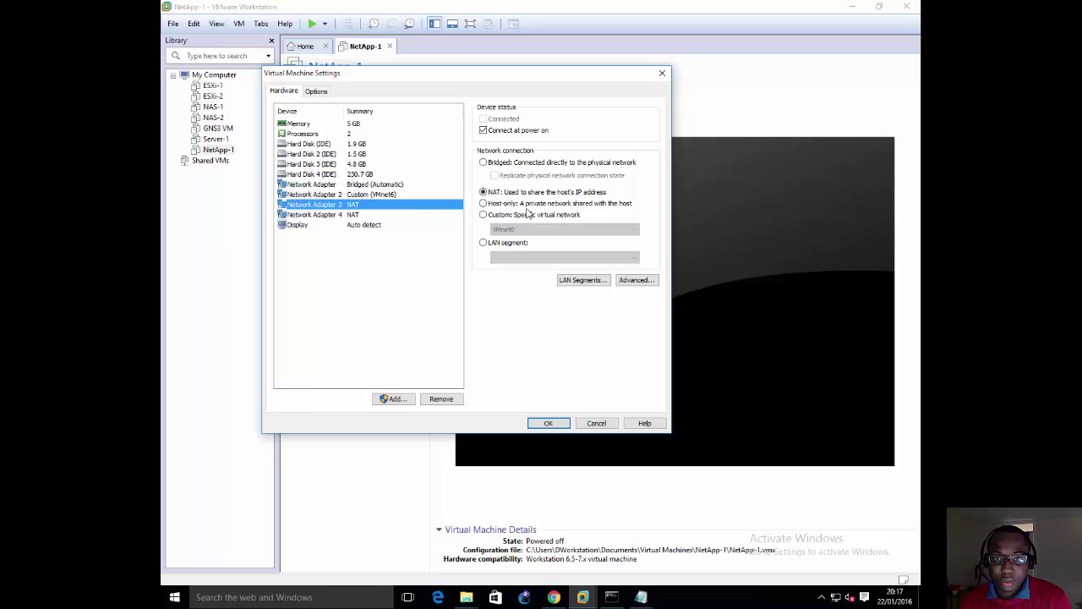
{"action": "left_click", "coordinate": [527, 214]}
{"action": "left_click", "coordinate": [525, 229]}
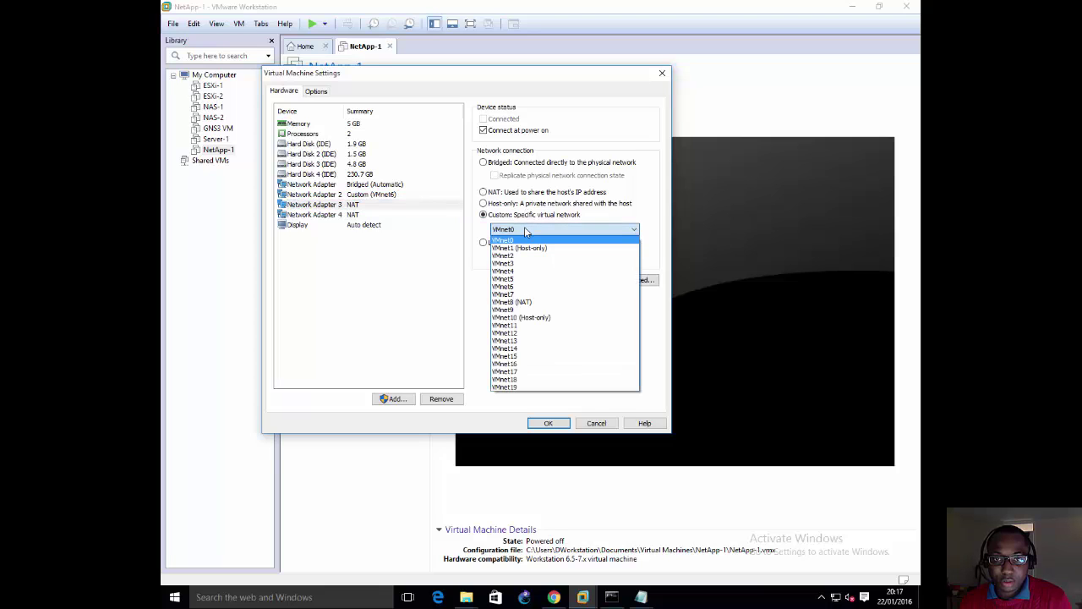
{"action": "left_click", "coordinate": [524, 294]}
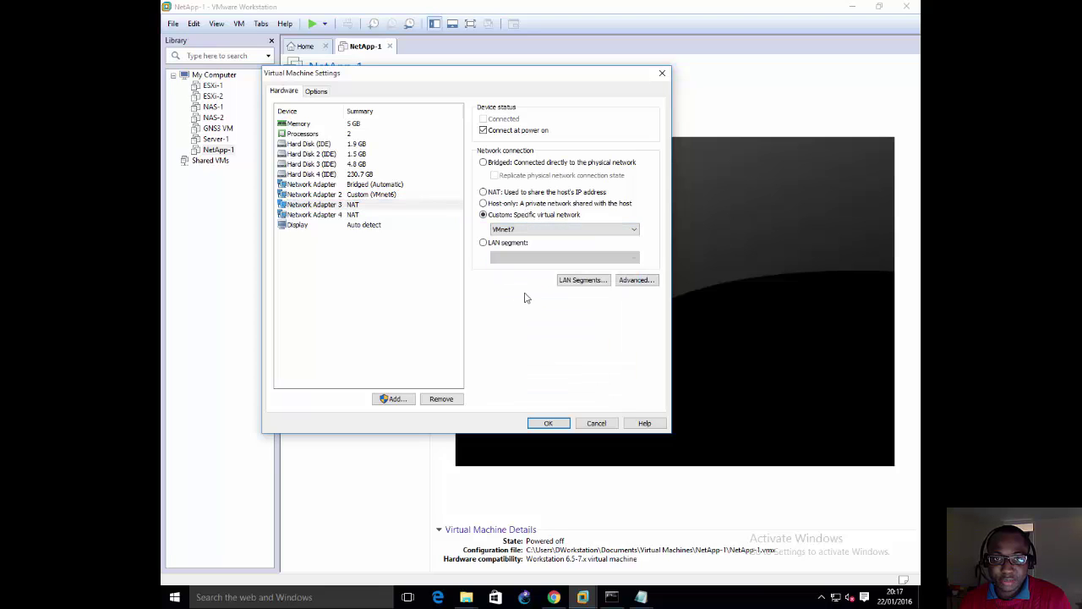
{"action": "left_click", "coordinate": [366, 214]}
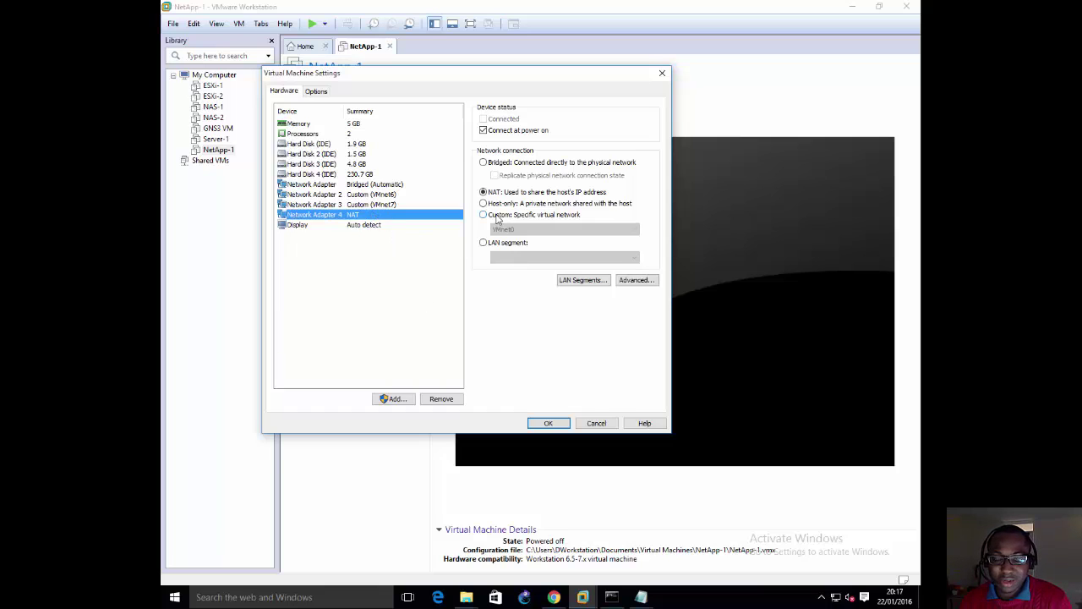
Step: Switch Network Adapter 4 from NAT to Bridged, then launch Add Hardware with administrator approval
{"action": "left_click", "coordinate": [499, 217]}
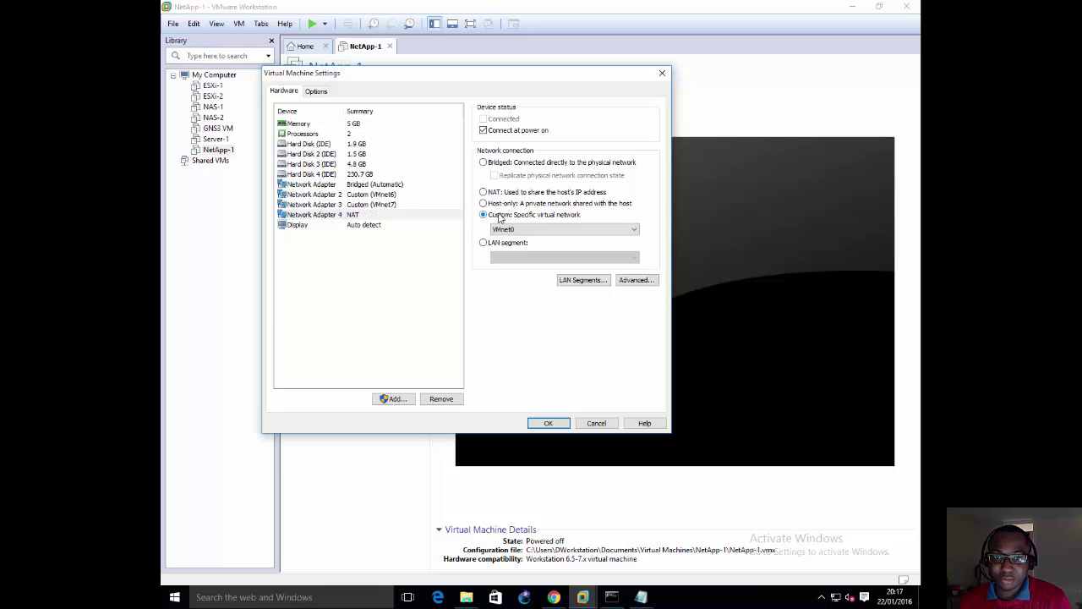
{"action": "left_click", "coordinate": [510, 230]}
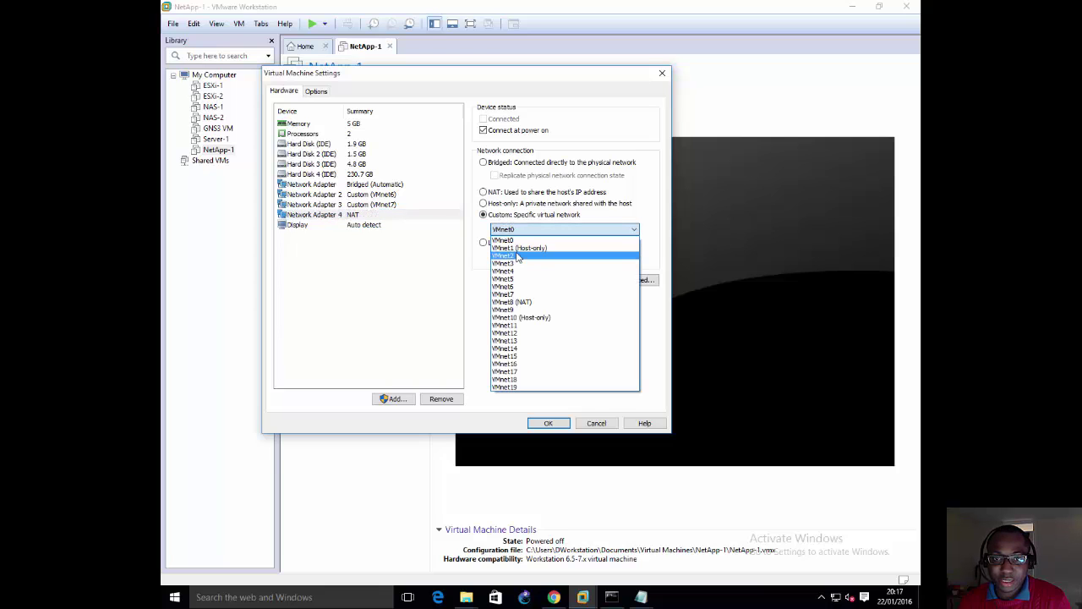
{"action": "left_click", "coordinate": [497, 167]}
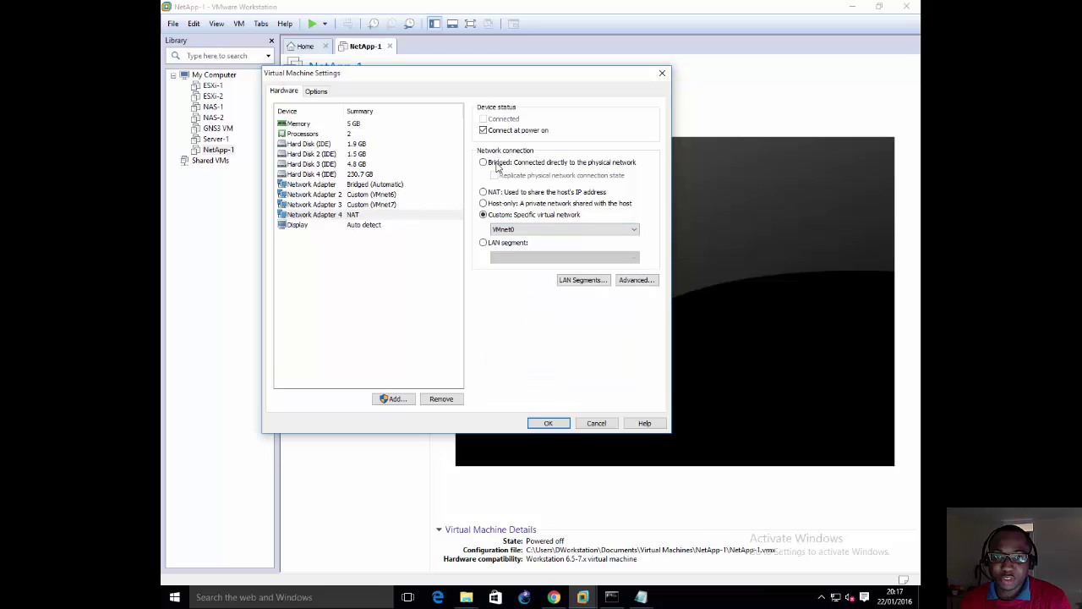
{"action": "left_click", "coordinate": [497, 164]}
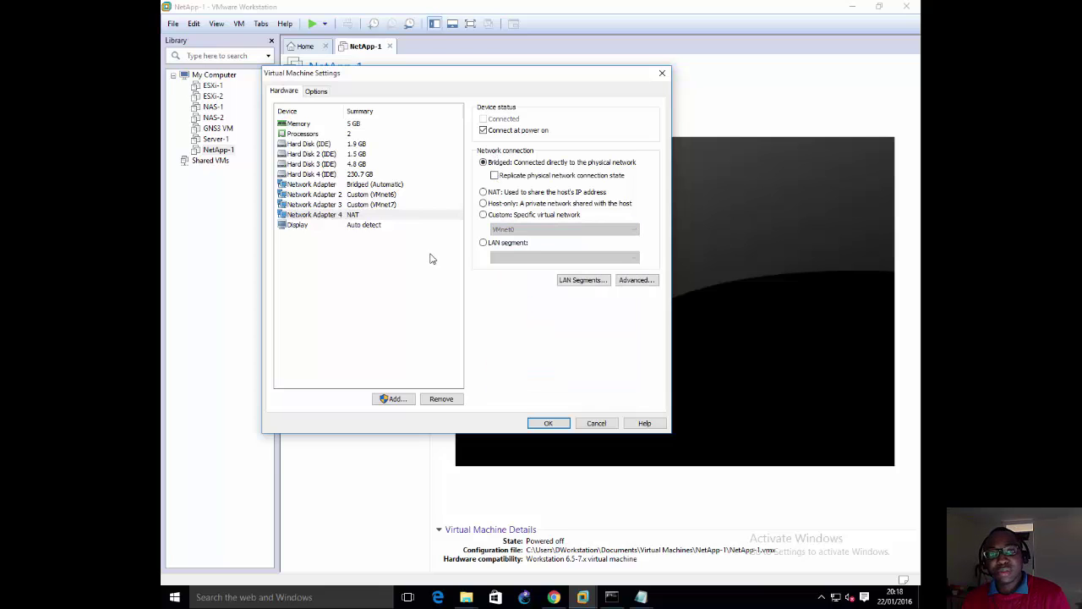
{"action": "left_click", "coordinate": [374, 205]}
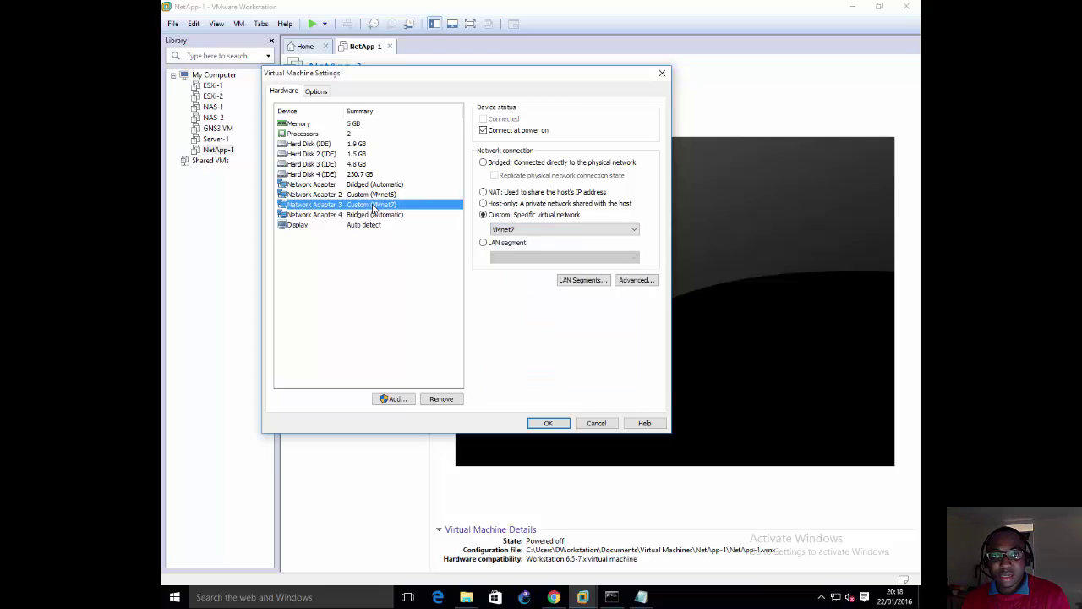
{"action": "left_click", "coordinate": [389, 399]}
{"action": "left_click", "coordinate": [592, 335]}
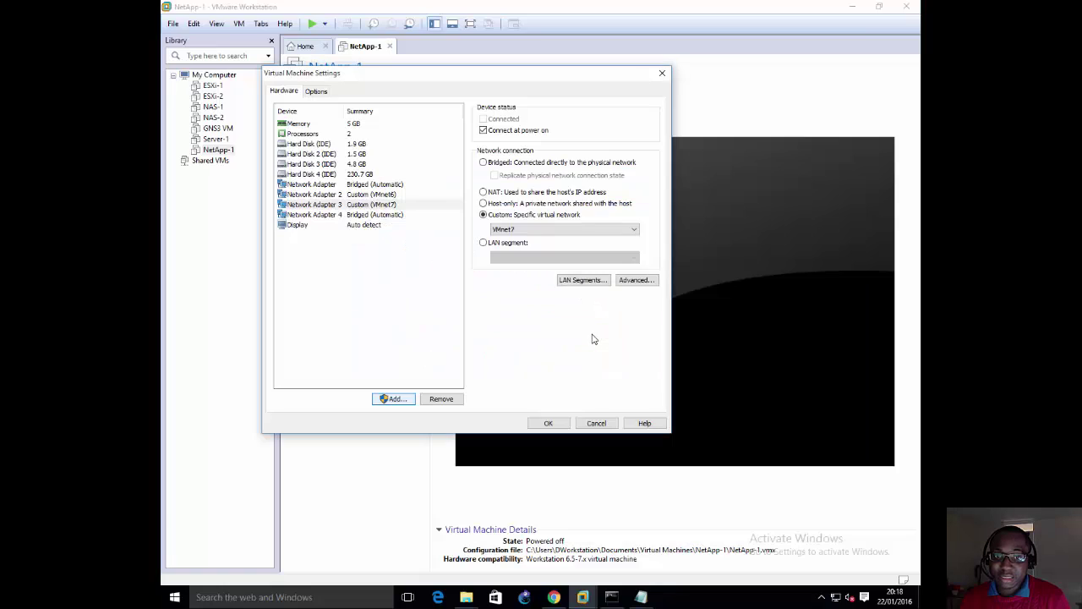
Step: Add a fifth network adapter, left as Host-only, through the Add Hardware Wizard
{"action": "left_click", "coordinate": [384, 242]}
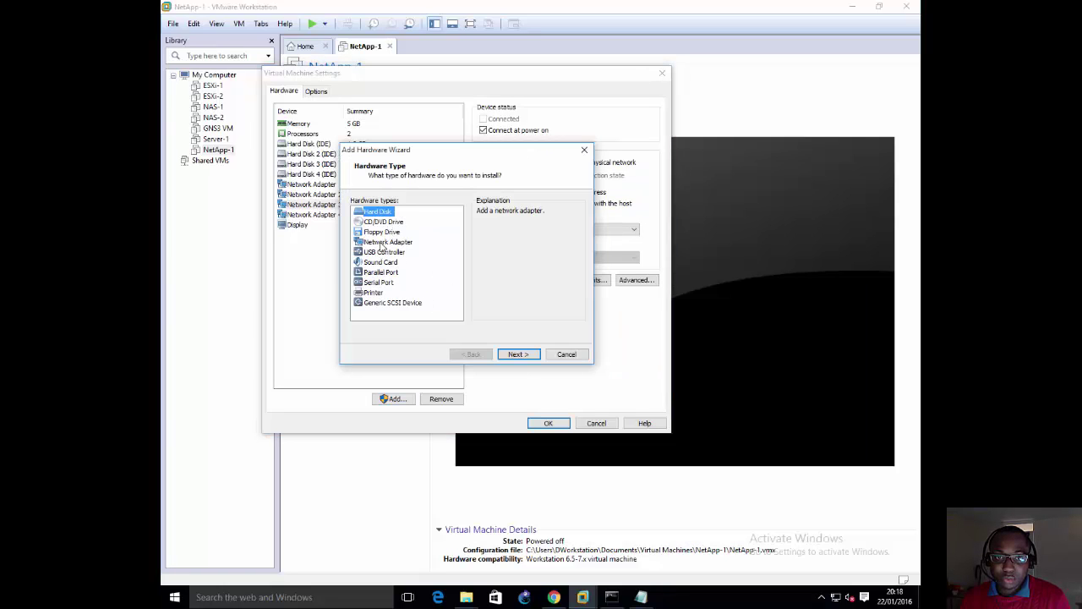
{"action": "left_click", "coordinate": [518, 355]}
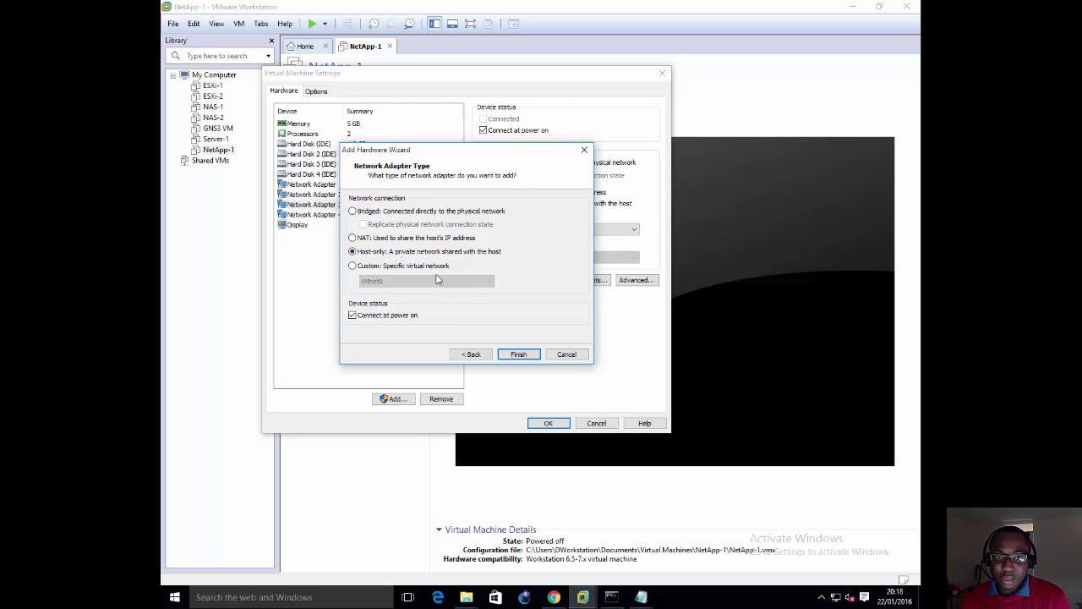
{"action": "left_click", "coordinate": [520, 356]}
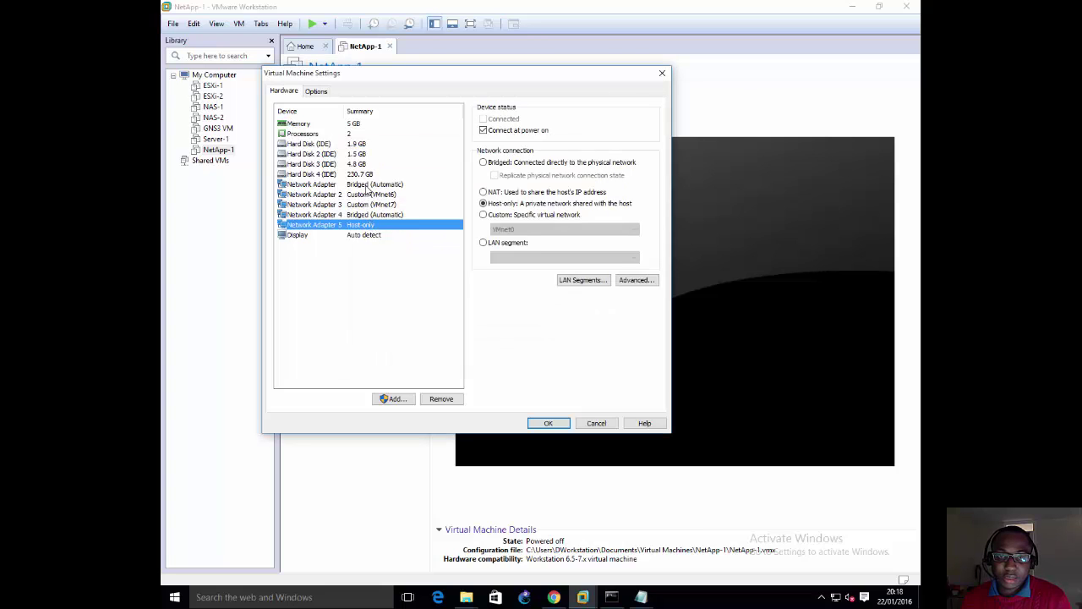
{"action": "left_click", "coordinate": [368, 186]}
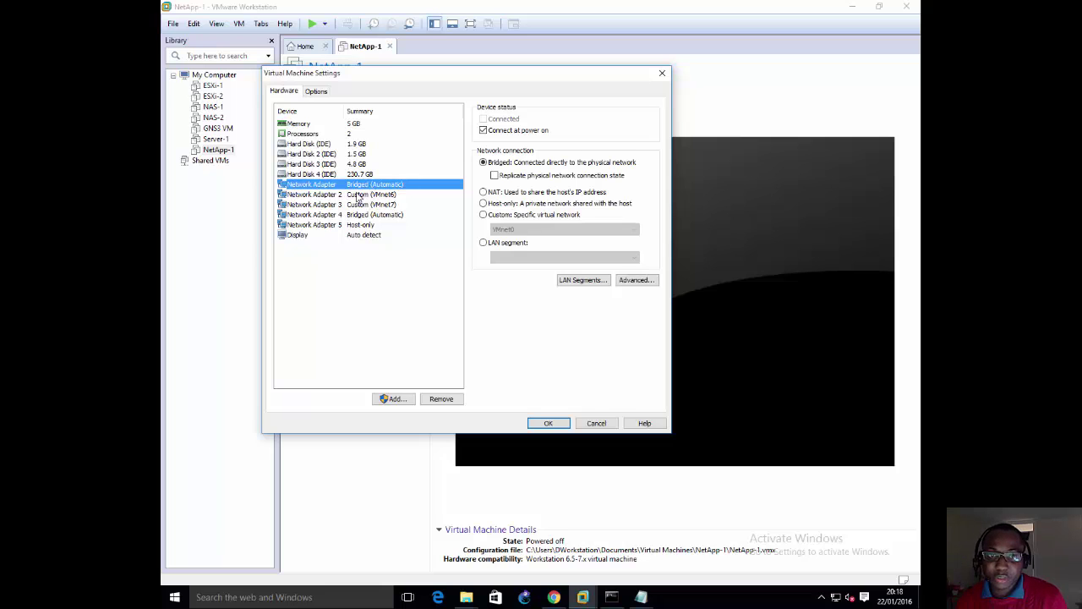
{"action": "left_click", "coordinate": [384, 218]}
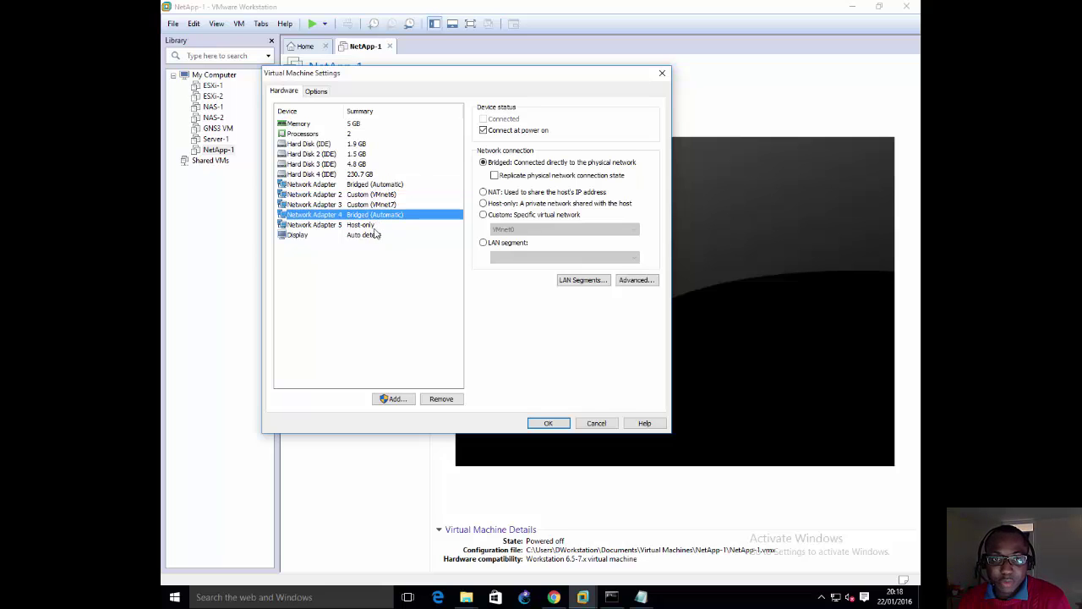
{"action": "left_click", "coordinate": [372, 226]}
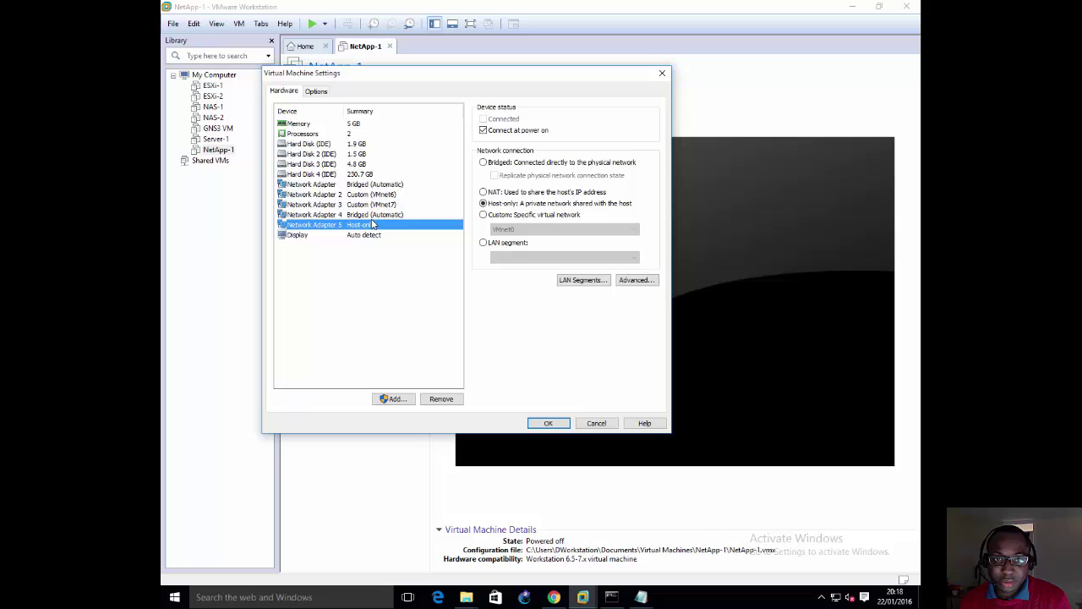
{"action": "left_click", "coordinate": [372, 215]}
{"action": "left_click", "coordinate": [372, 226]}
{"action": "left_click", "coordinate": [372, 215]}
{"action": "left_click", "coordinate": [372, 226]}
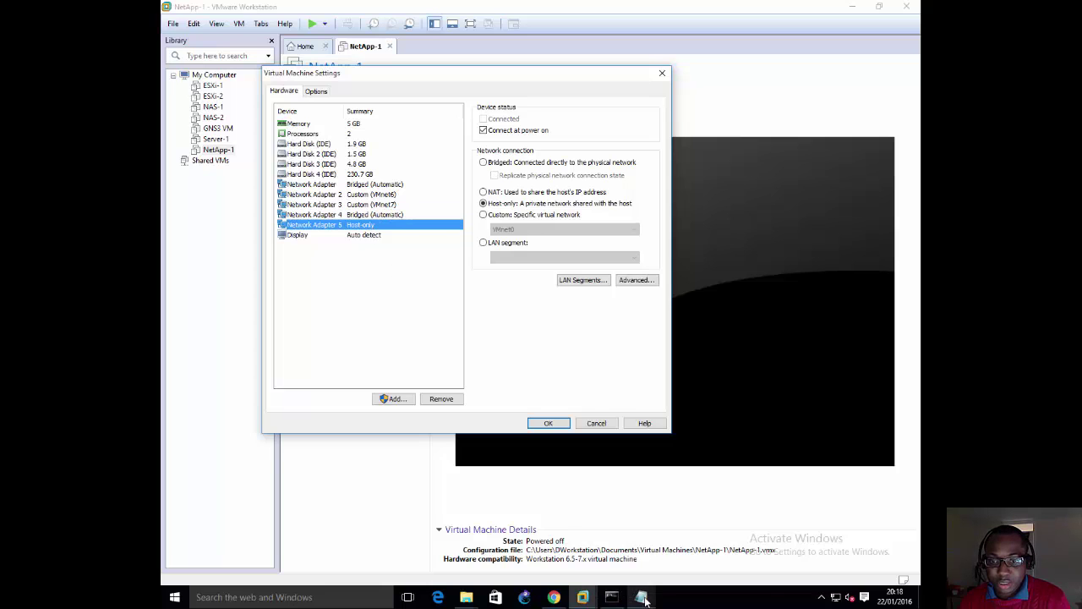
{"action": "mouse_move", "coordinate": [644, 598]}
{"action": "left_click", "coordinate": [711, 535]}
{"action": "left_click", "coordinate": [515, 204]}
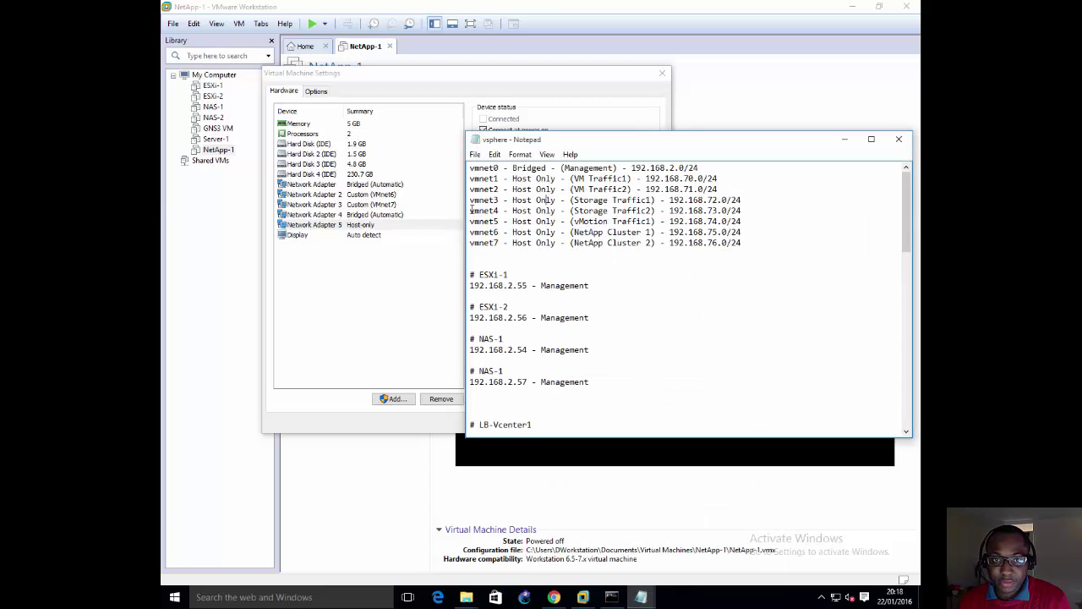
{"action": "left_click", "coordinate": [392, 214]}
Step: Put Network Adapter 4 on the custom network VMnet3
{"action": "left_click", "coordinate": [504, 215]}
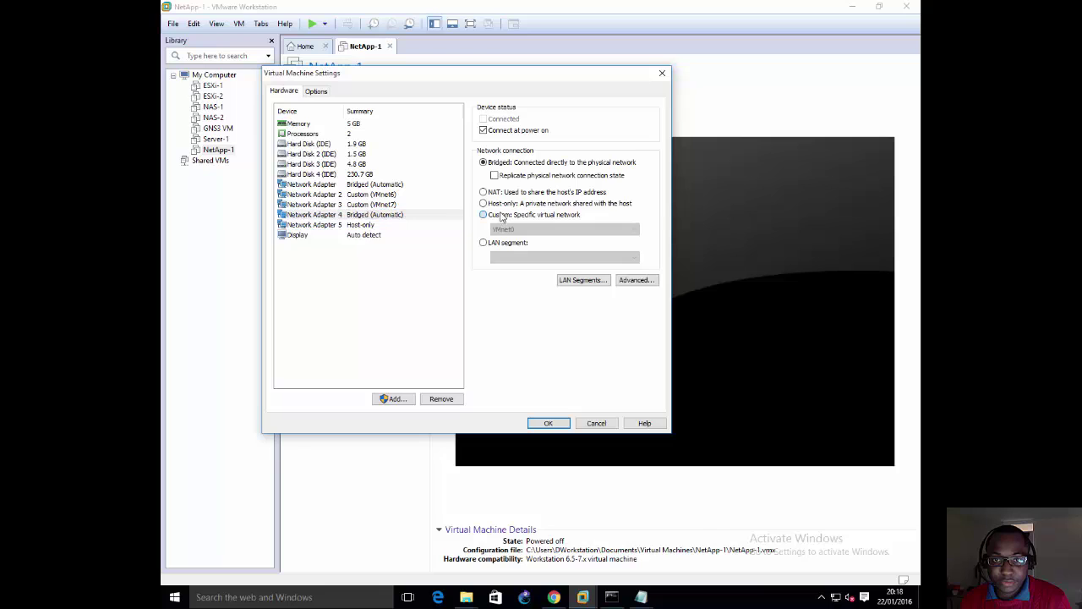
{"action": "left_click", "coordinate": [506, 229]}
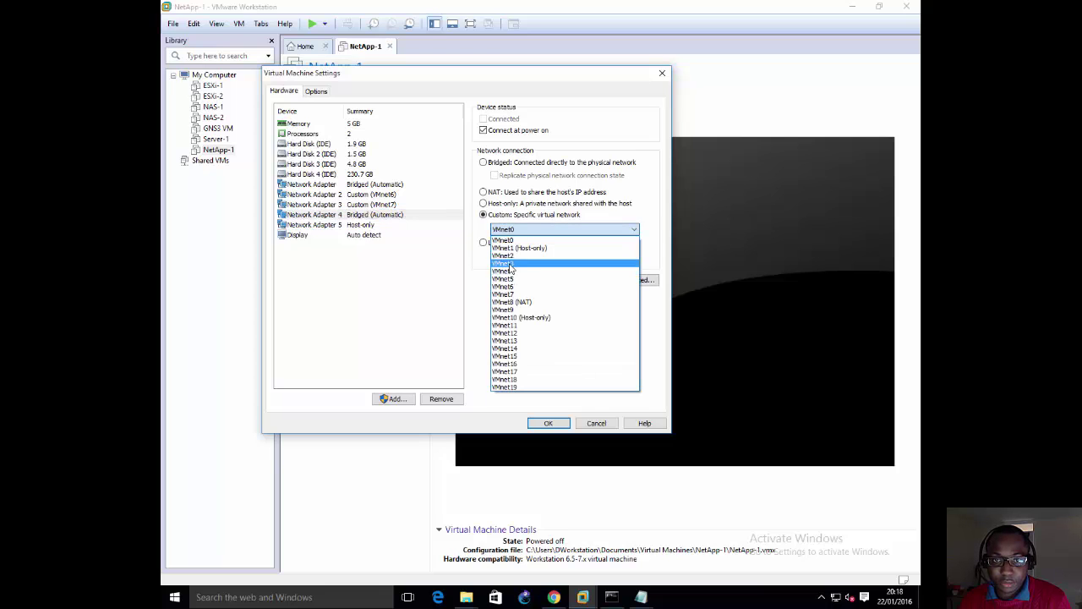
{"action": "left_click", "coordinate": [506, 263]}
Step: Put Network Adapter 5 on custom VMnet4 and recheck Adapter 4's VMnet3 setting
{"action": "left_click", "coordinate": [376, 225]}
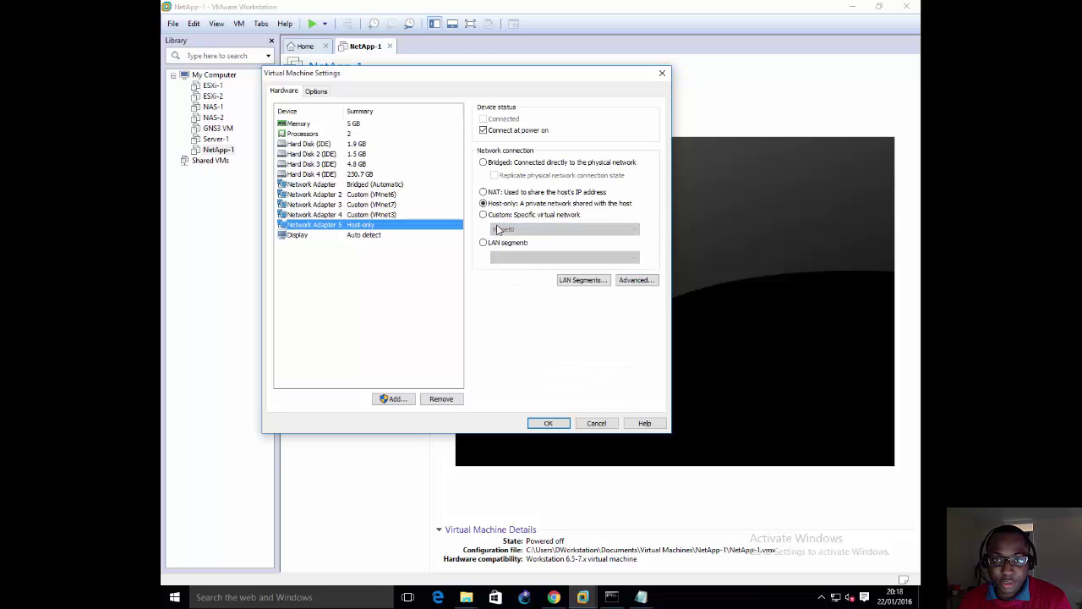
{"action": "left_click", "coordinate": [519, 216]}
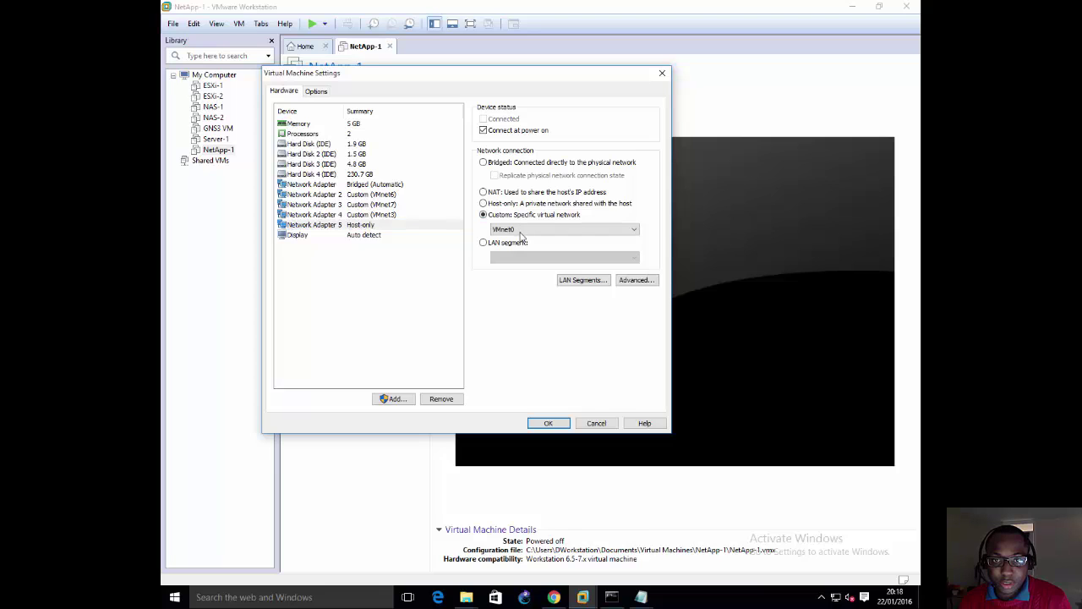
{"action": "left_click", "coordinate": [522, 229]}
{"action": "left_click", "coordinate": [522, 272]}
{"action": "left_click", "coordinate": [400, 215]}
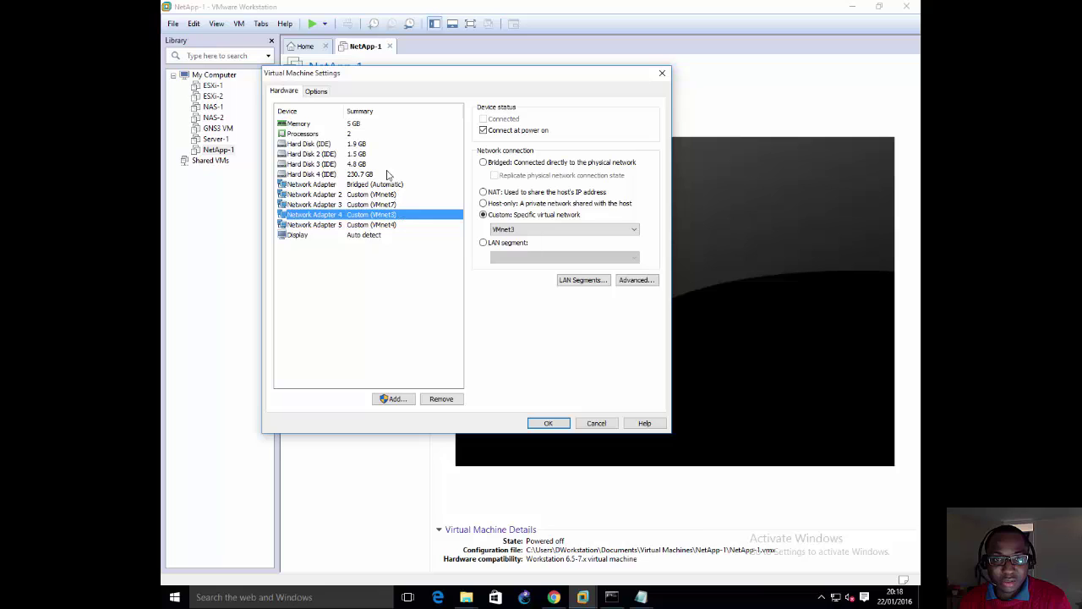
{"action": "left_click", "coordinate": [394, 398]}
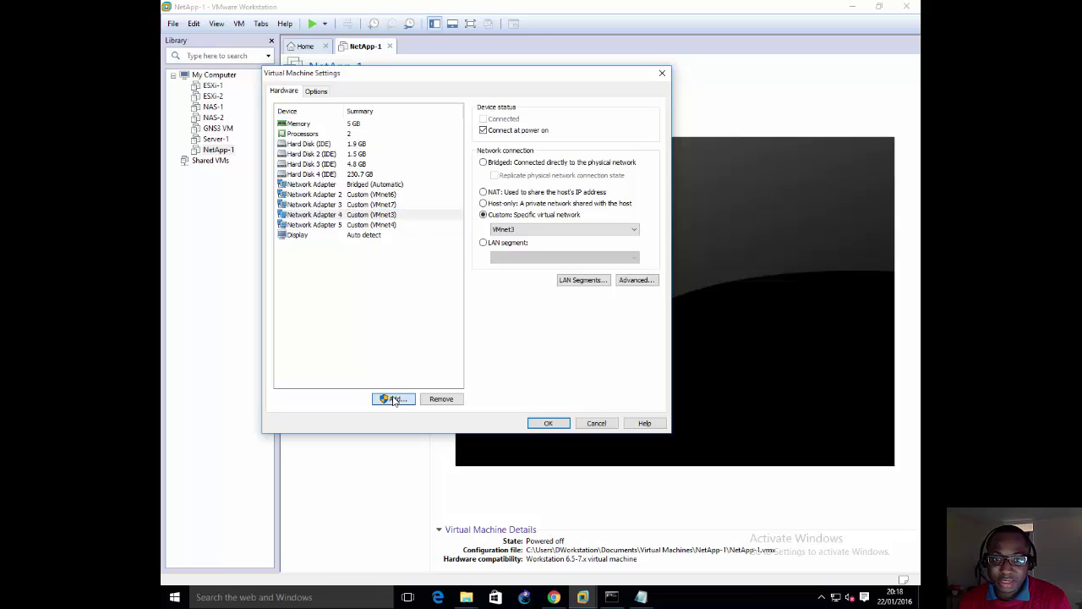
Step: Add a new Bridged network adapter to NetApp-1's hardware, making six adapters
{"action": "left_click", "coordinate": [389, 242]}
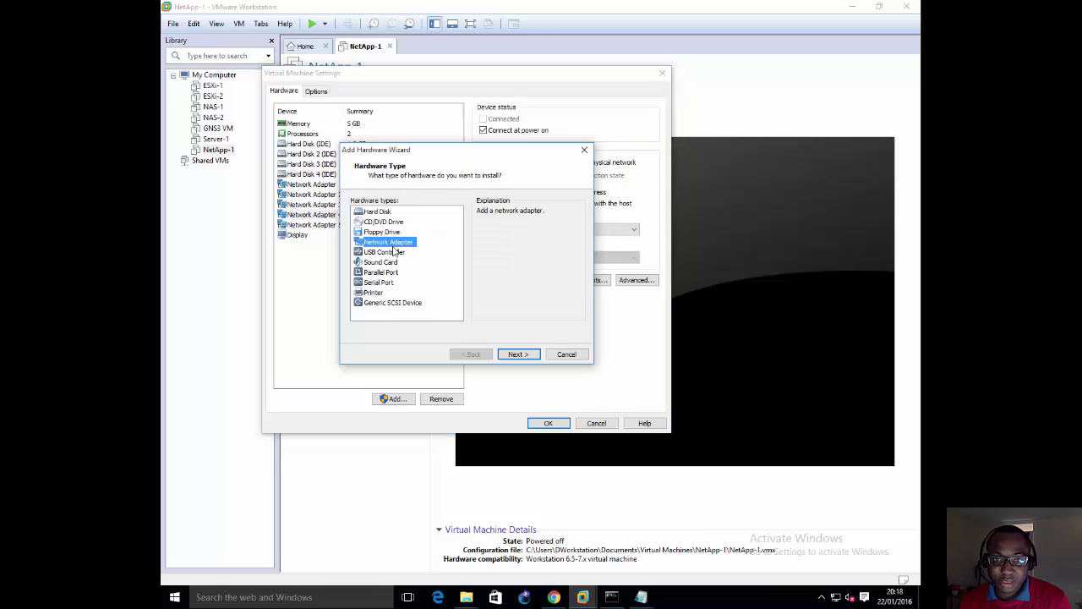
{"action": "left_click", "coordinate": [516, 355]}
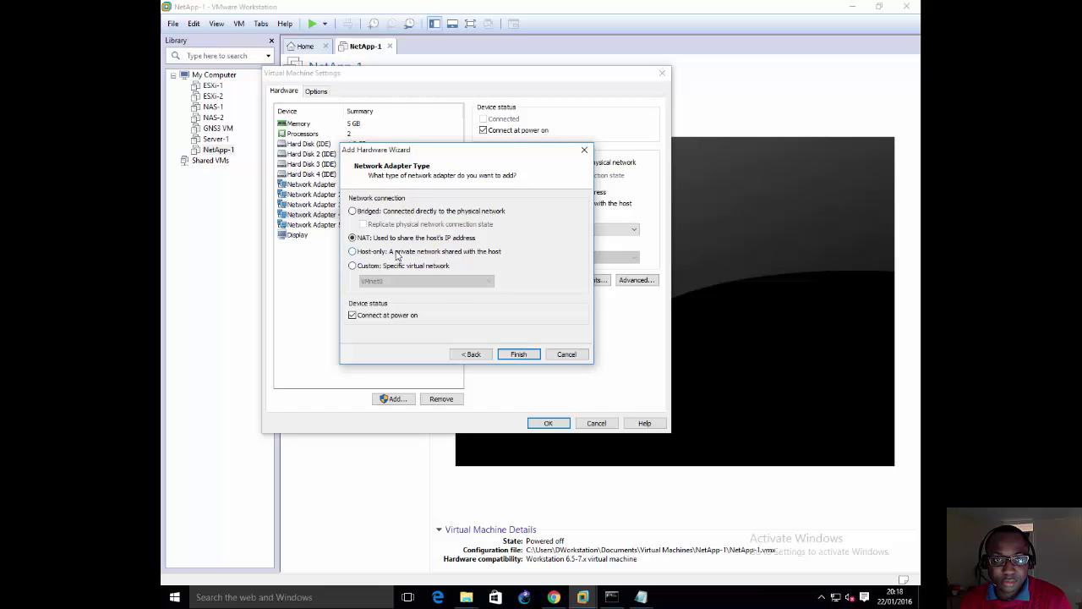
{"action": "left_click", "coordinate": [386, 213]}
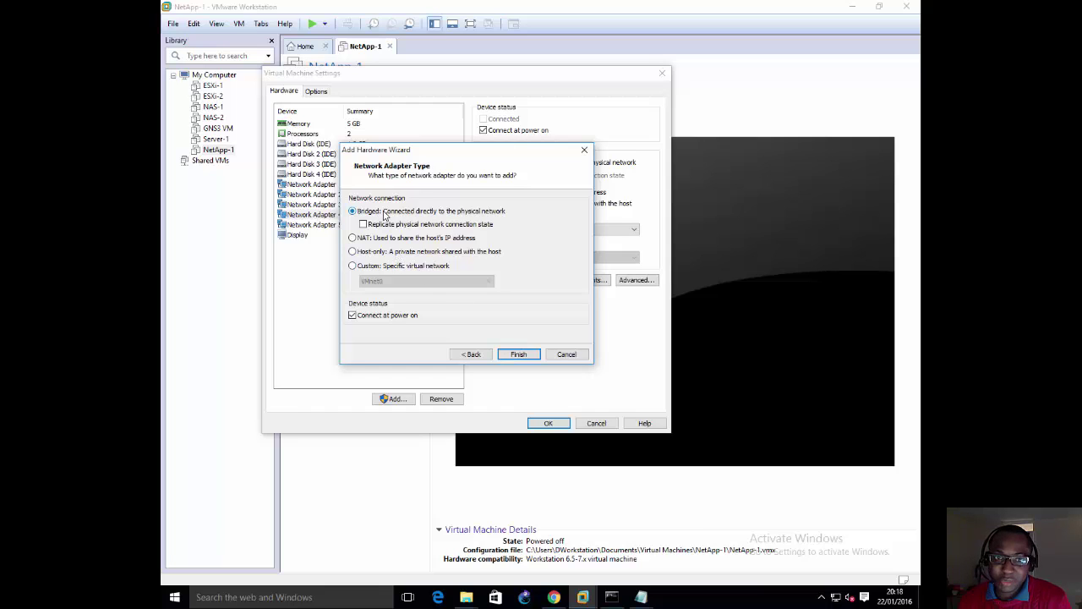
{"action": "left_click", "coordinate": [515, 354]}
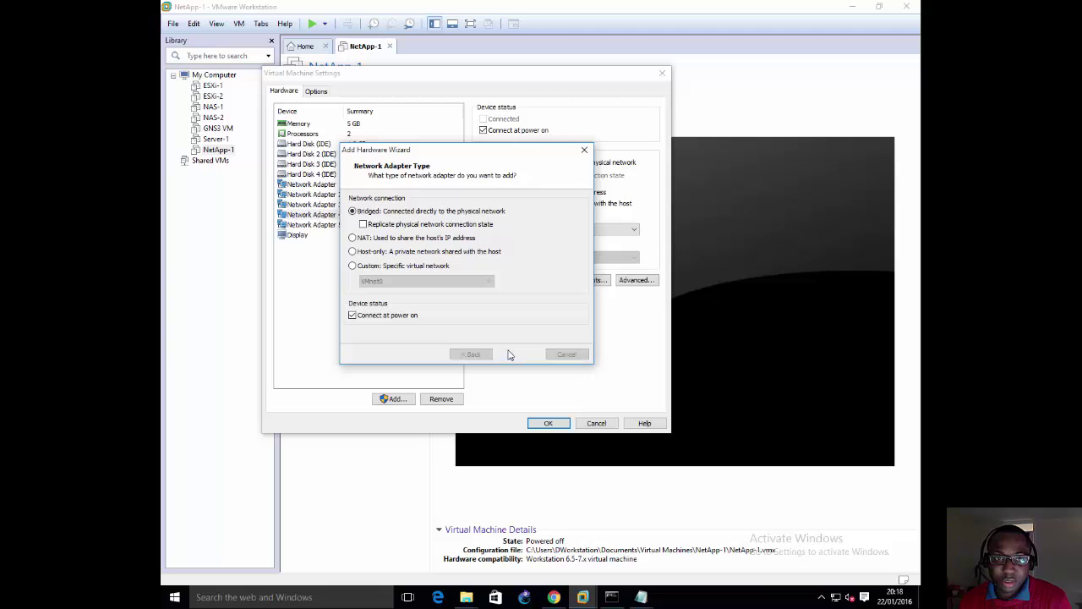
{"action": "left_click", "coordinate": [378, 186]}
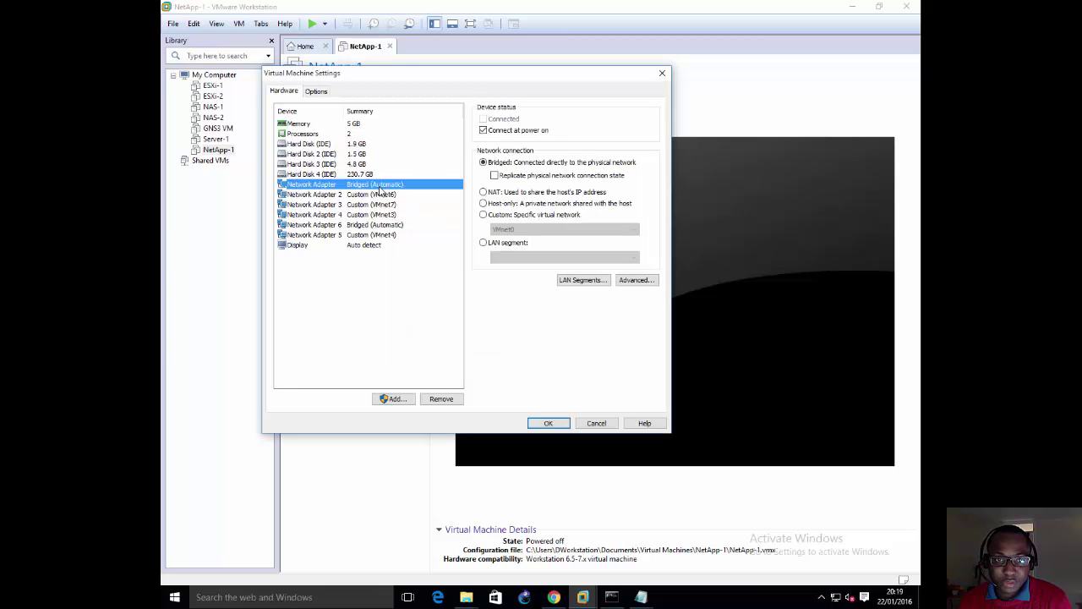
Step: Put Network Adapter 6 on VMnet4 and connect Network Adapter 5 as Bridged
{"action": "left_click", "coordinate": [385, 235]}
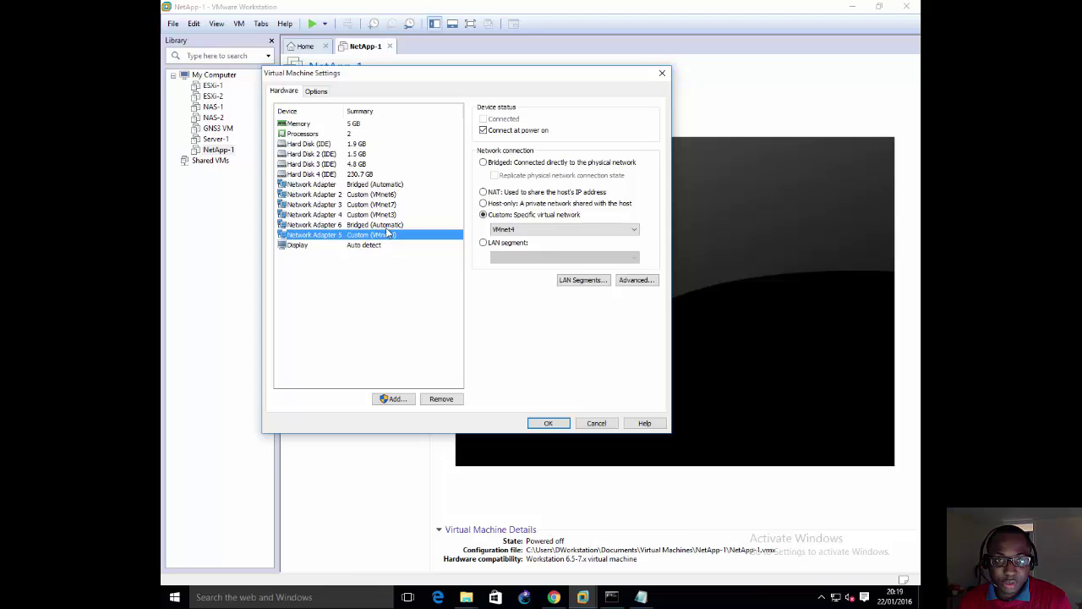
{"action": "left_click", "coordinate": [389, 225]}
{"action": "left_click", "coordinate": [512, 215]}
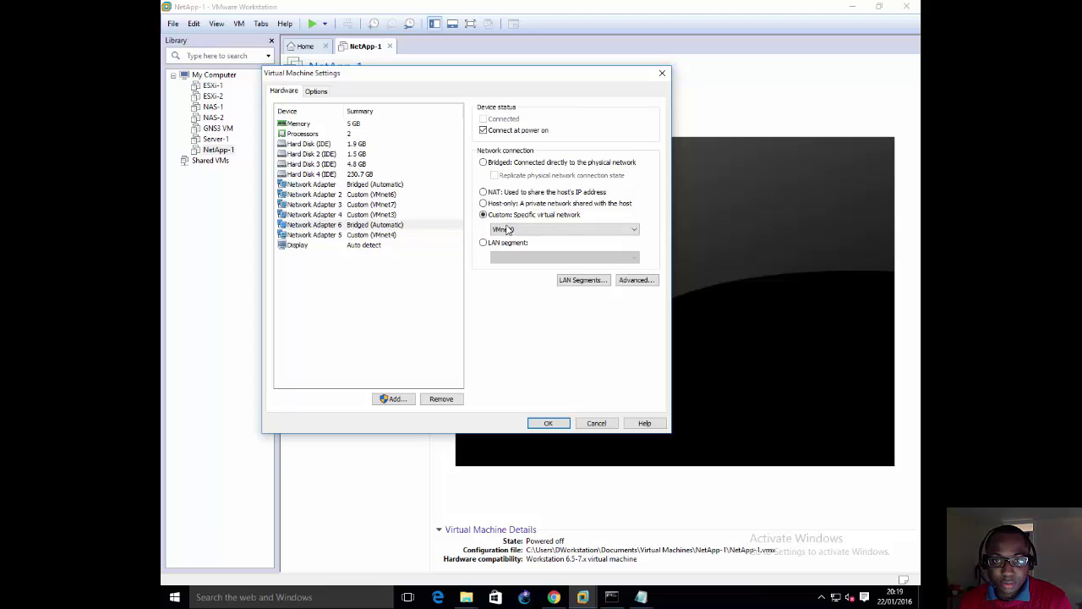
{"action": "left_click", "coordinate": [511, 229]}
{"action": "left_click", "coordinate": [506, 271]}
{"action": "left_click", "coordinate": [389, 235]}
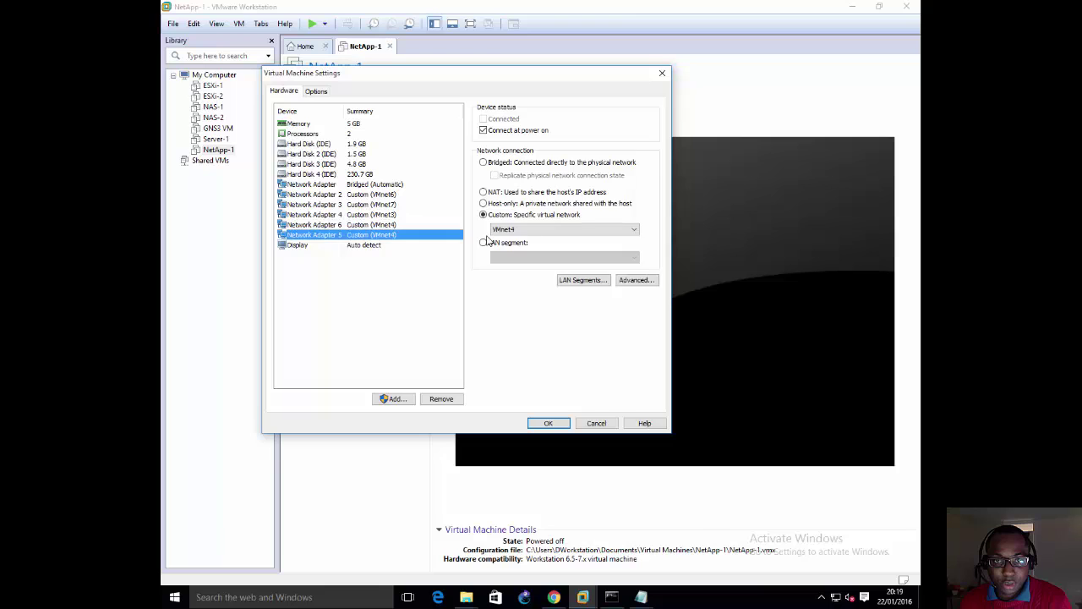
{"action": "left_click", "coordinate": [499, 162]}
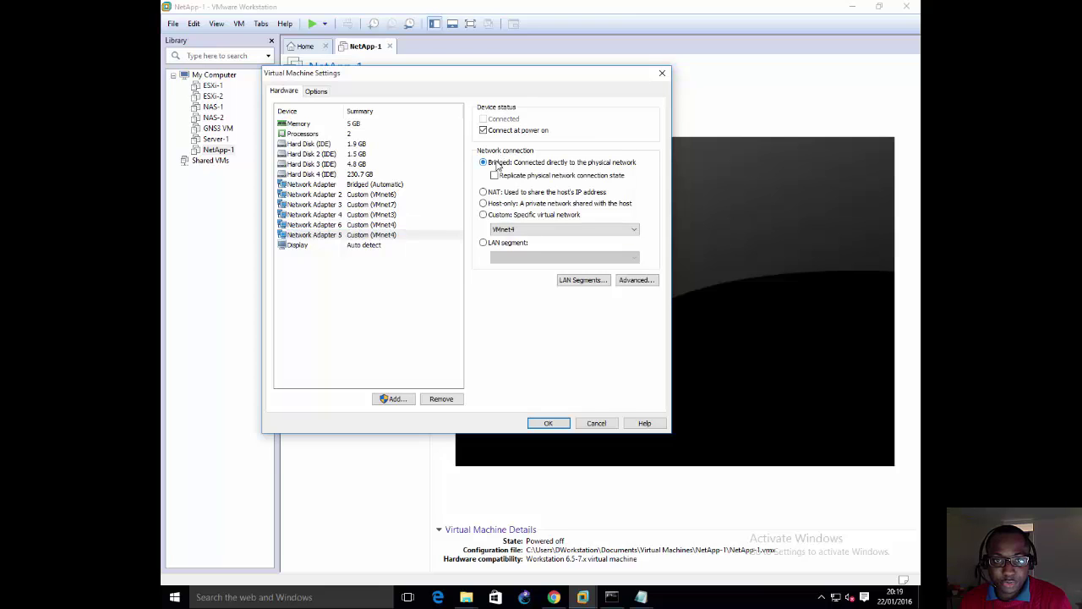
Step: Review all six adapters' networks (Bridged, VMnet6, VMnet7, VMnet3, Bridged, VMnet4) and save the settings
{"action": "left_click", "coordinate": [388, 186]}
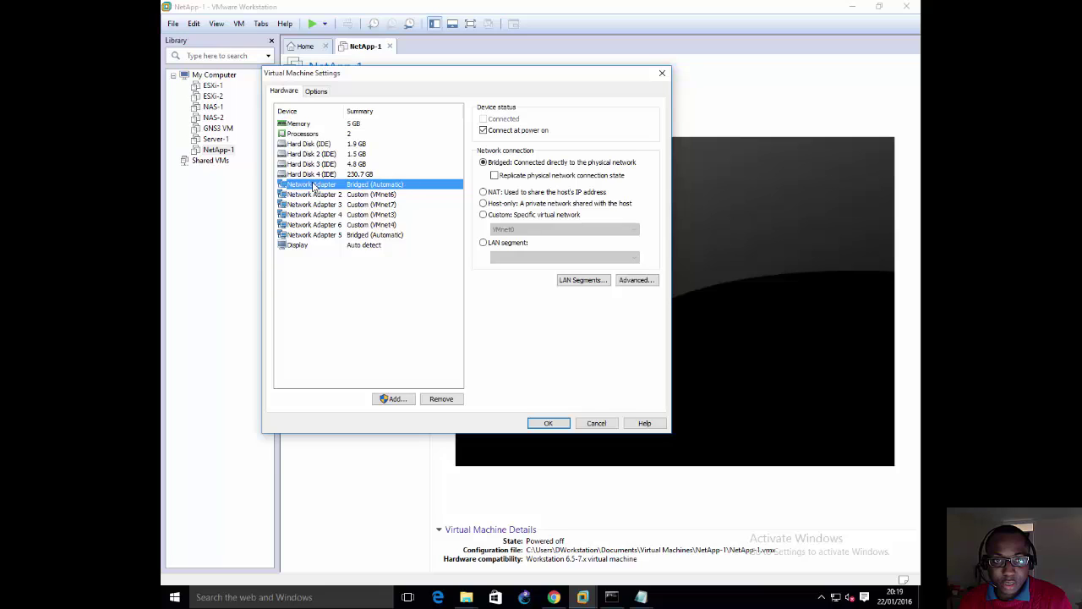
{"action": "left_click", "coordinate": [325, 196]}
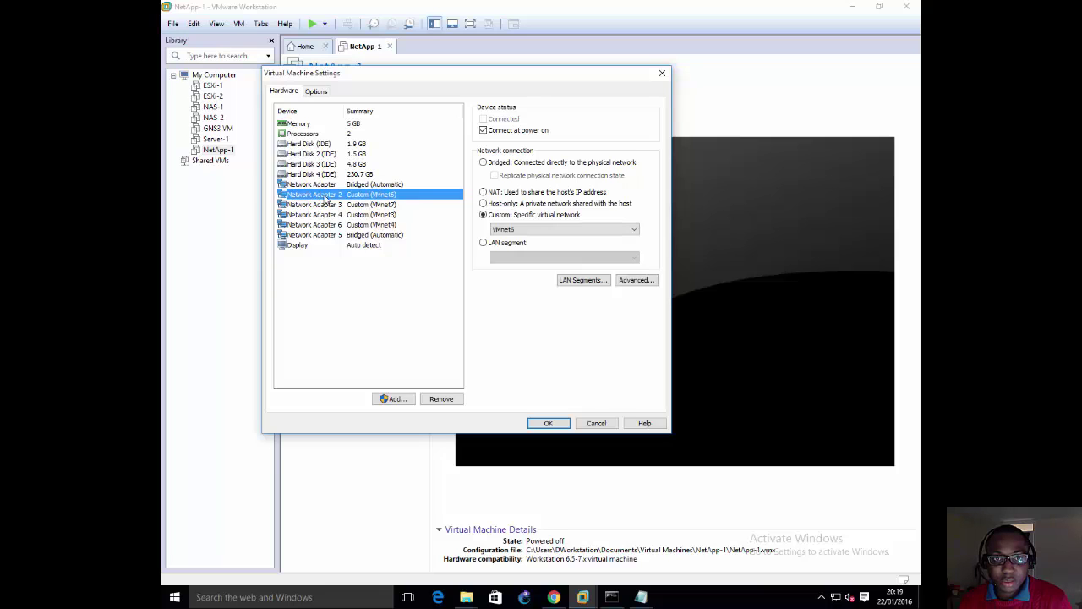
{"action": "left_click", "coordinate": [325, 206]}
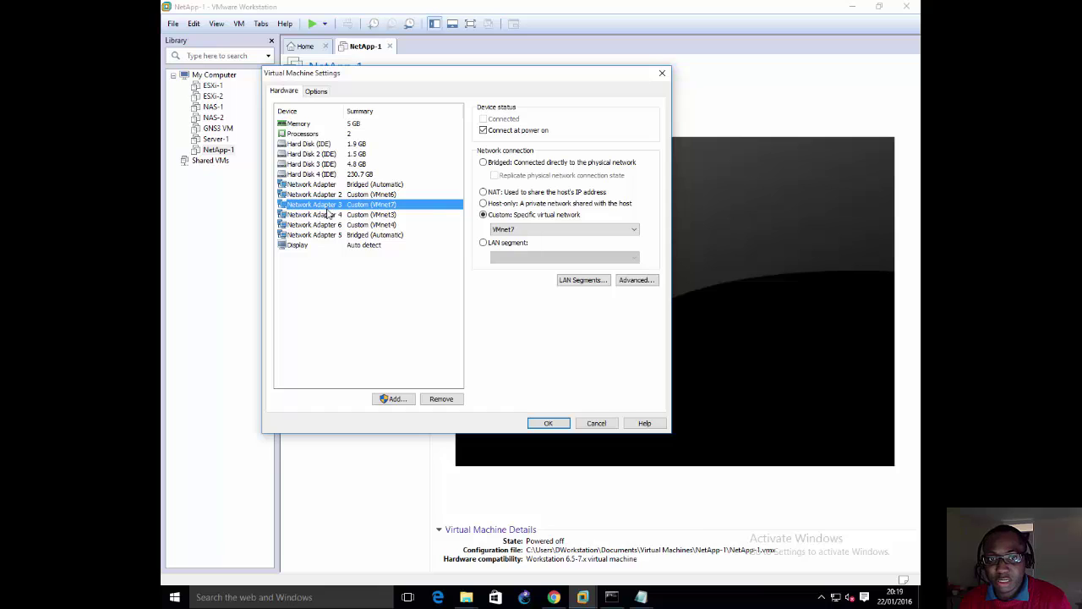
{"action": "left_click", "coordinate": [334, 215]}
{"action": "left_click", "coordinate": [334, 225]}
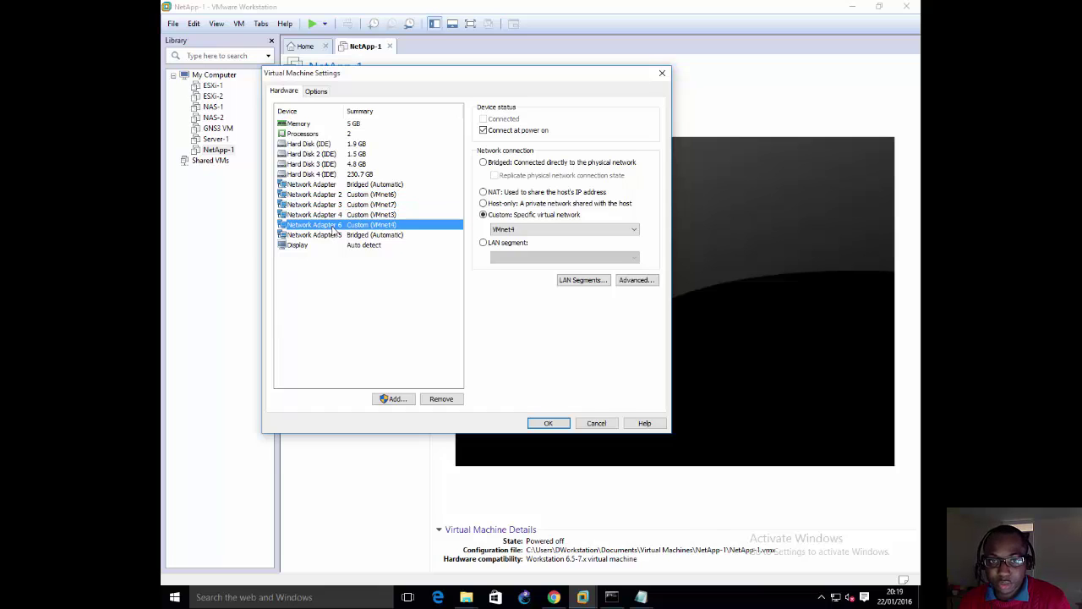
{"action": "left_click", "coordinate": [389, 237]}
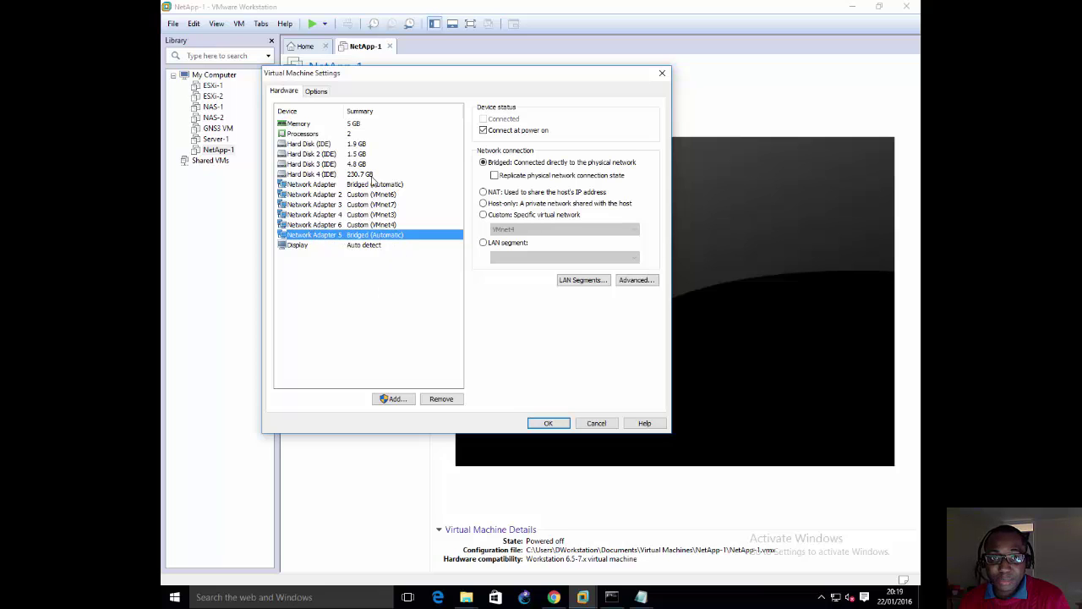
{"action": "left_click", "coordinate": [550, 422]}
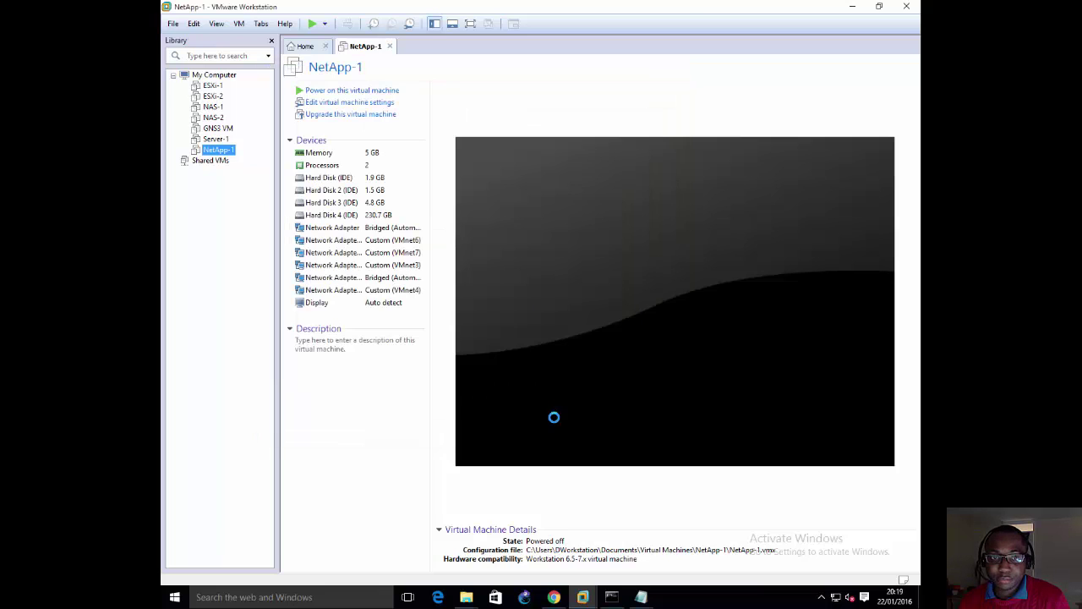
{"action": "right_click", "coordinate": [221, 153]}
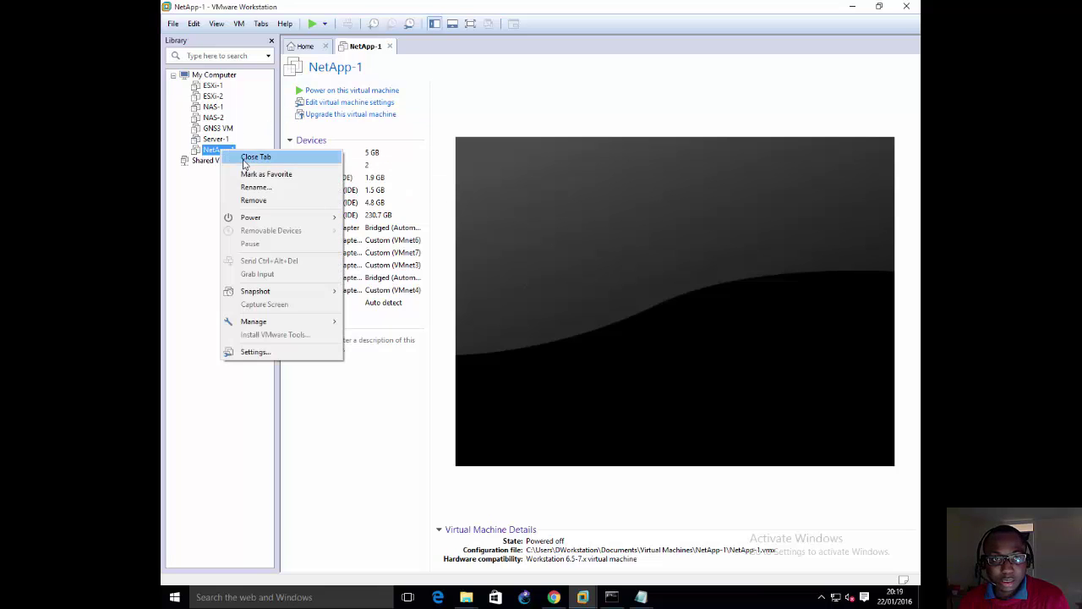
{"action": "mouse_move", "coordinate": [306, 220]}
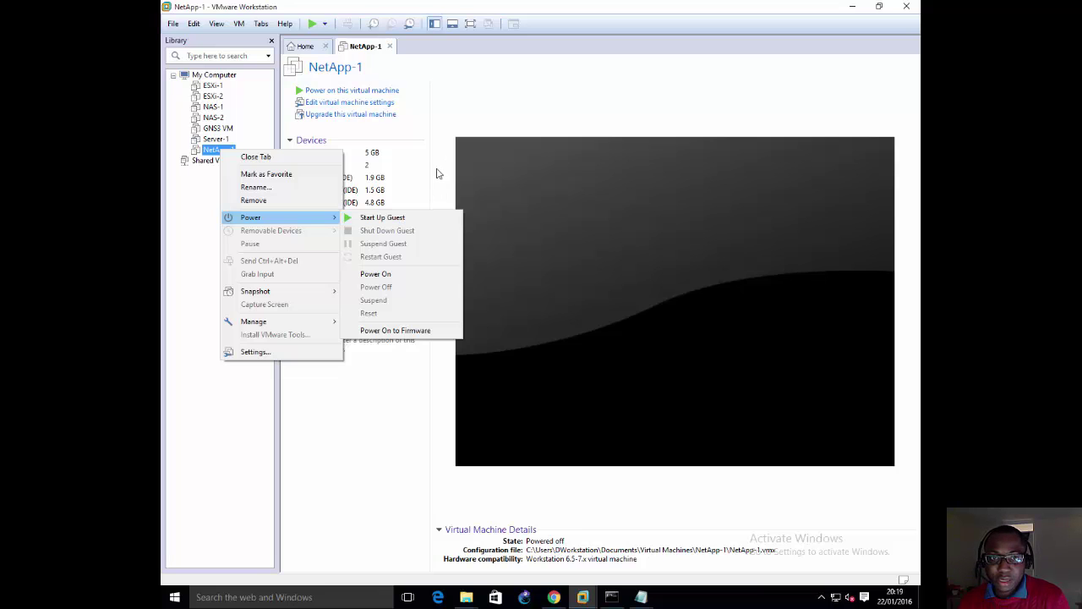
{"action": "left_click", "coordinate": [438, 174]}
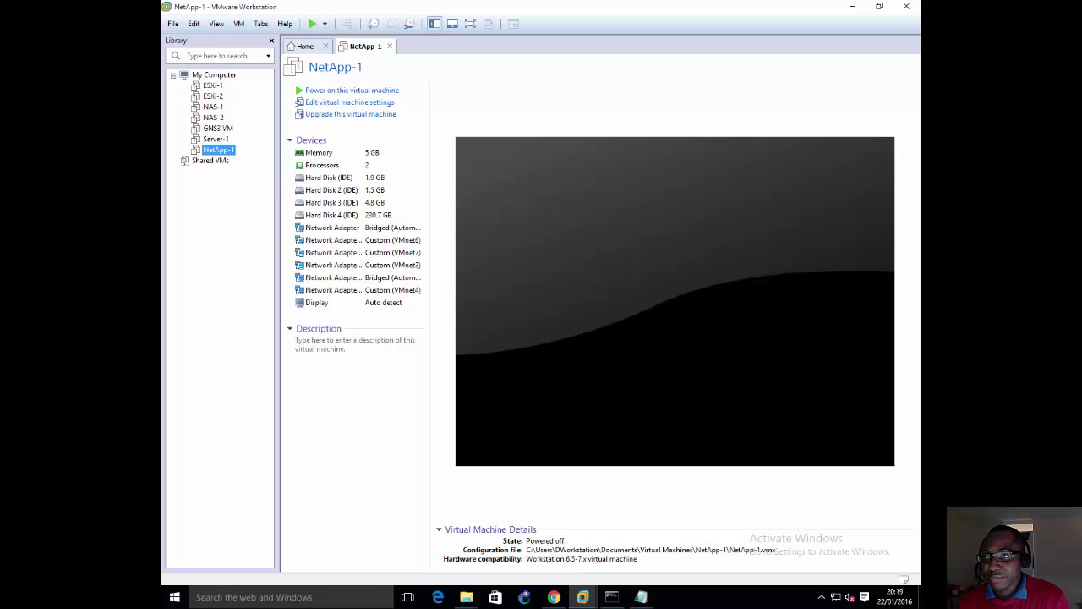
{"action": "key", "text": "alt+Tab"}
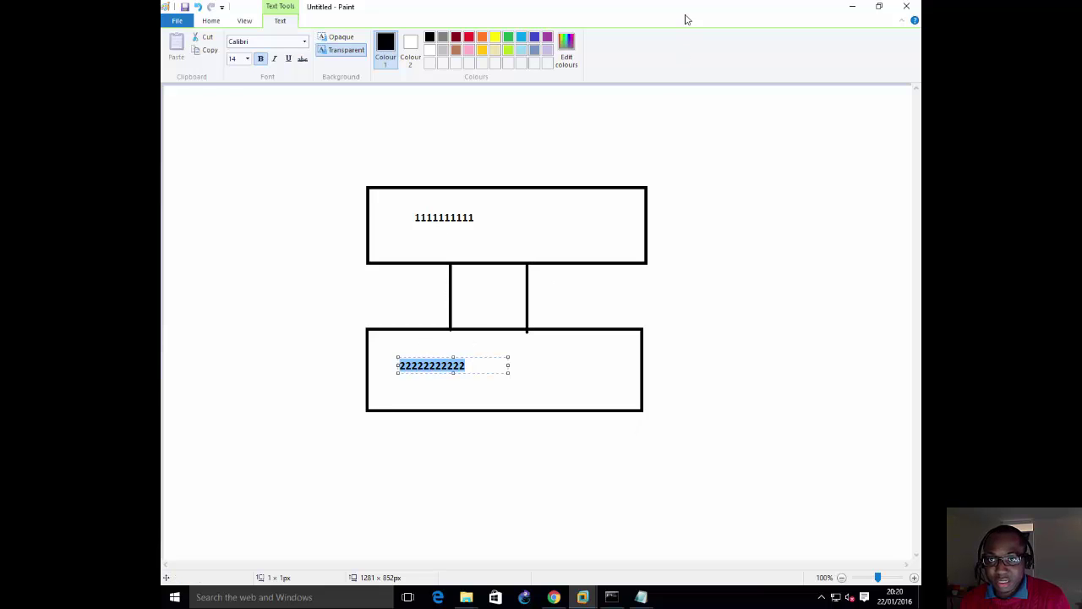
{"action": "left_click_drag", "start_coordinate": [688, 17], "coordinate": [709, 46]}
{"action": "key", "text": "alt+Tab"}
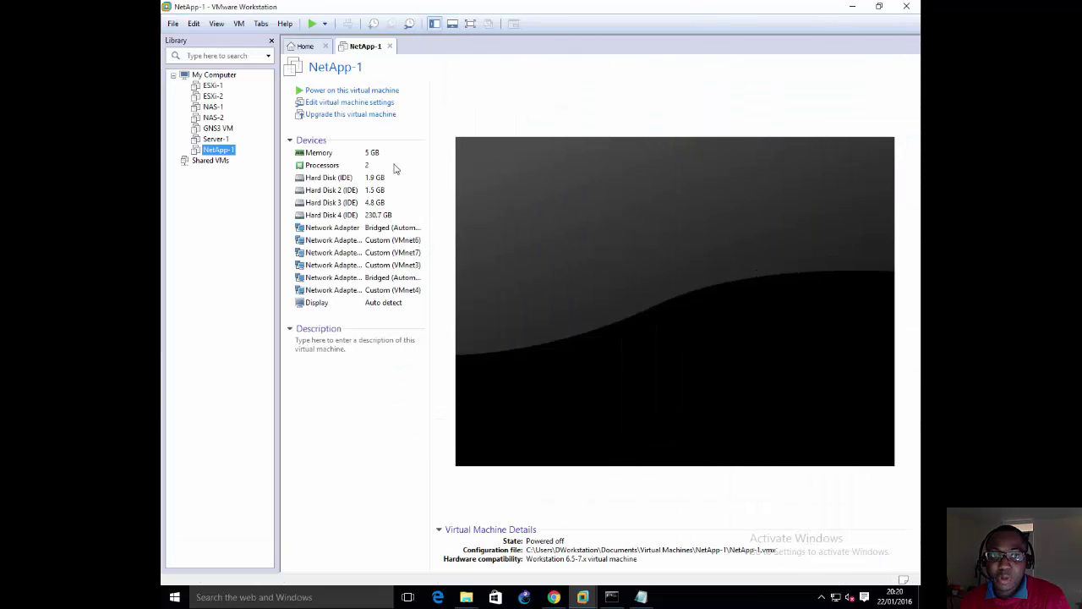
Step: Launch Manage > Clone for NetApp-1 and move past the wizard's introduction page
{"action": "right_click", "coordinate": [222, 158]}
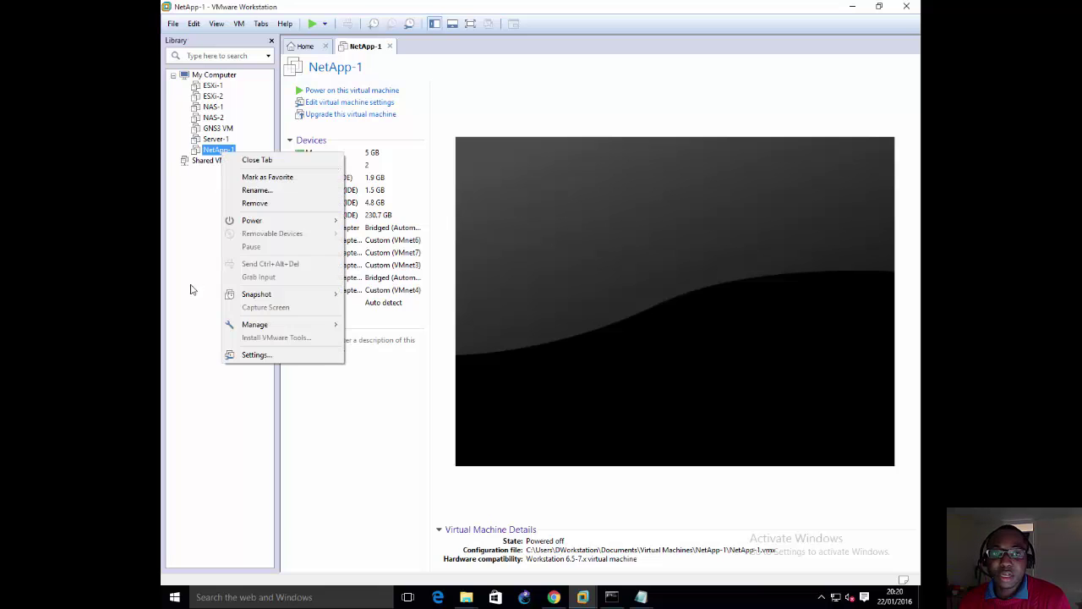
{"action": "left_click", "coordinate": [380, 363]}
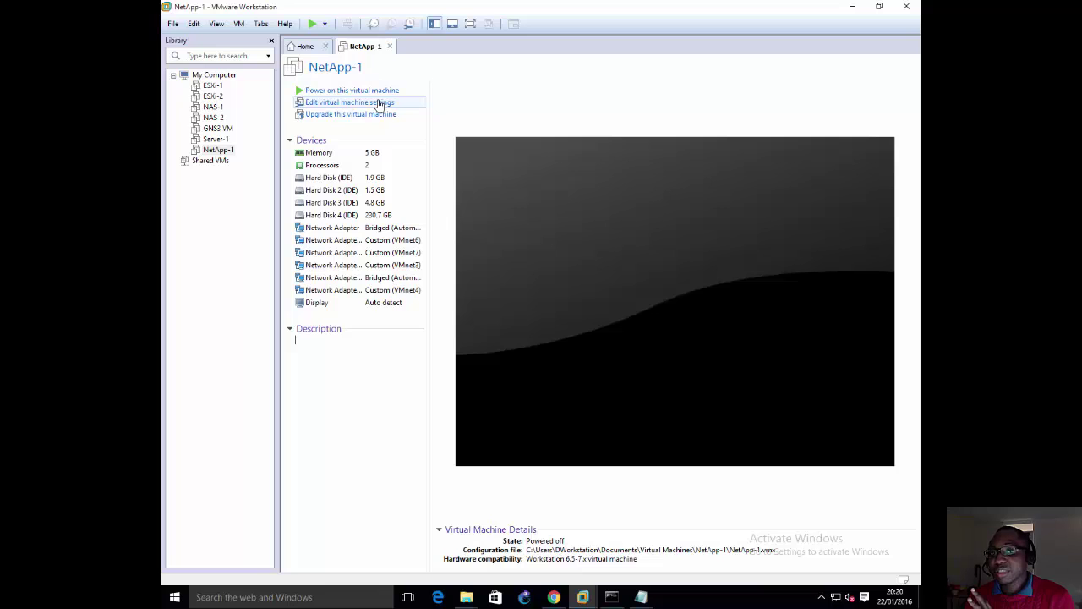
{"action": "right_click", "coordinate": [211, 152]}
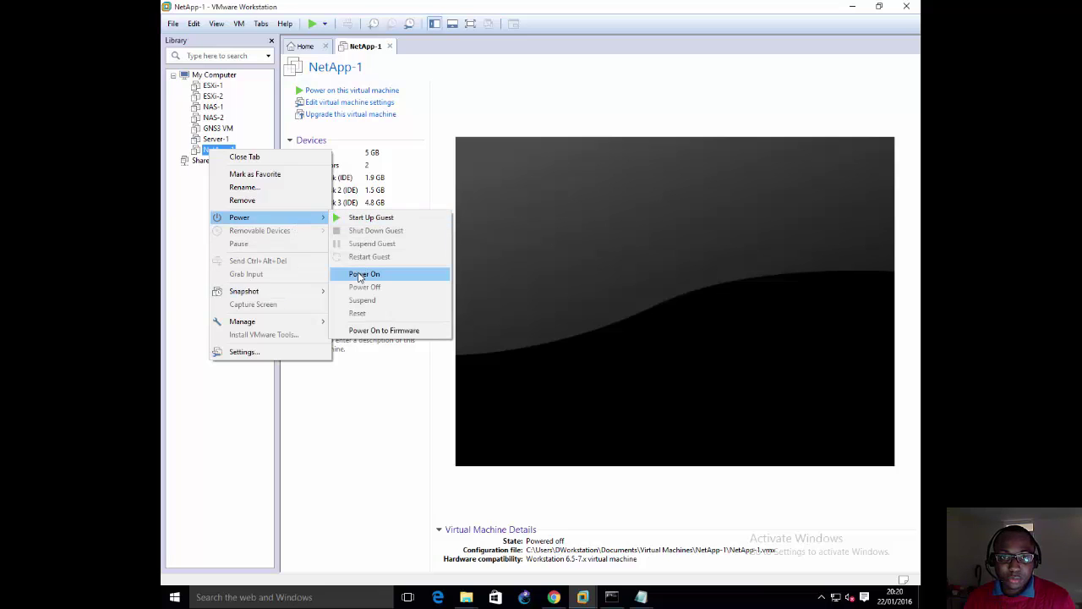
{"action": "mouse_move", "coordinate": [291, 293]}
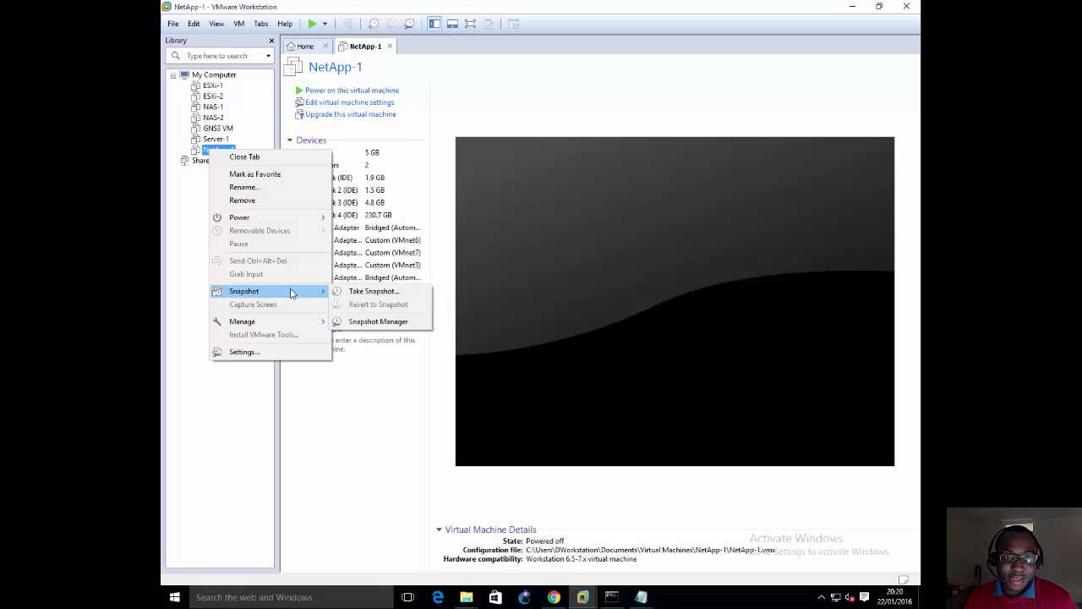
{"action": "mouse_move", "coordinate": [289, 325]}
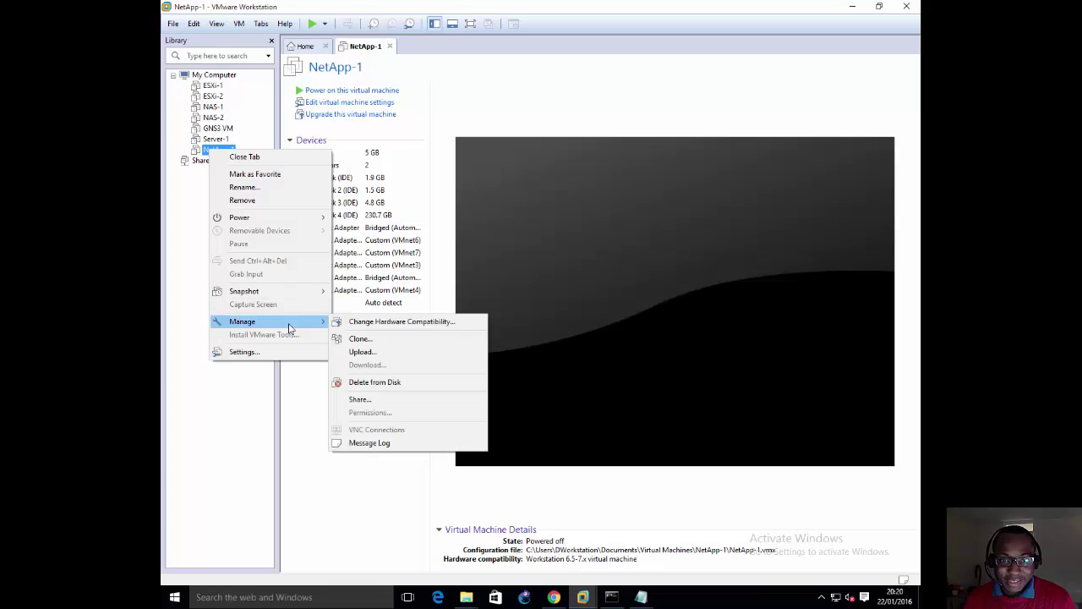
{"action": "left_click", "coordinate": [360, 340]}
{"action": "left_click", "coordinate": [587, 392]}
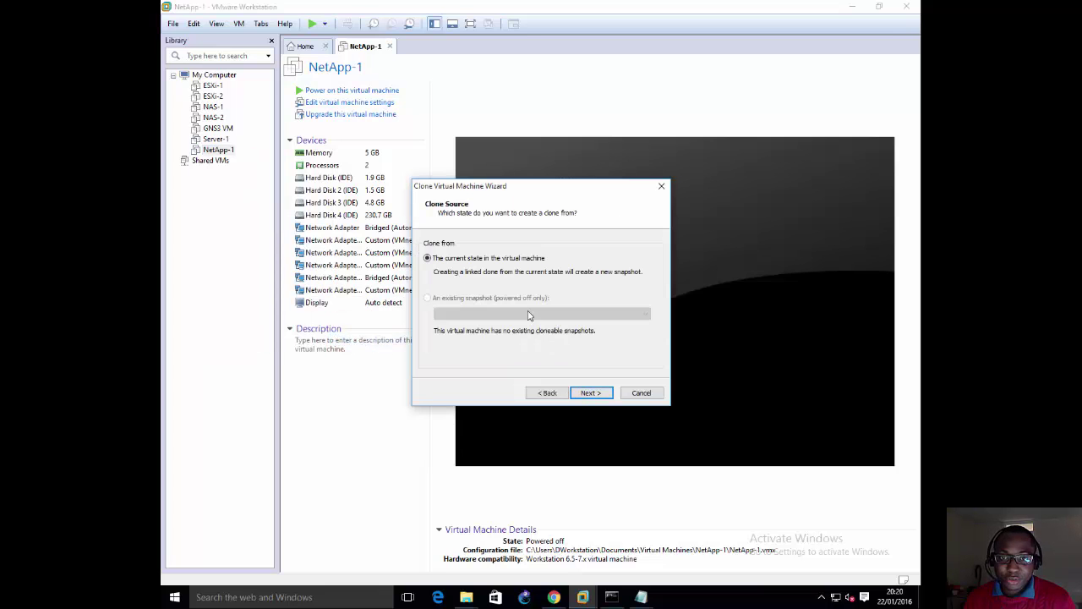
Step: Clone NetApp-1's current state as a full clone named NetApp-2
{"action": "left_click", "coordinate": [591, 392]}
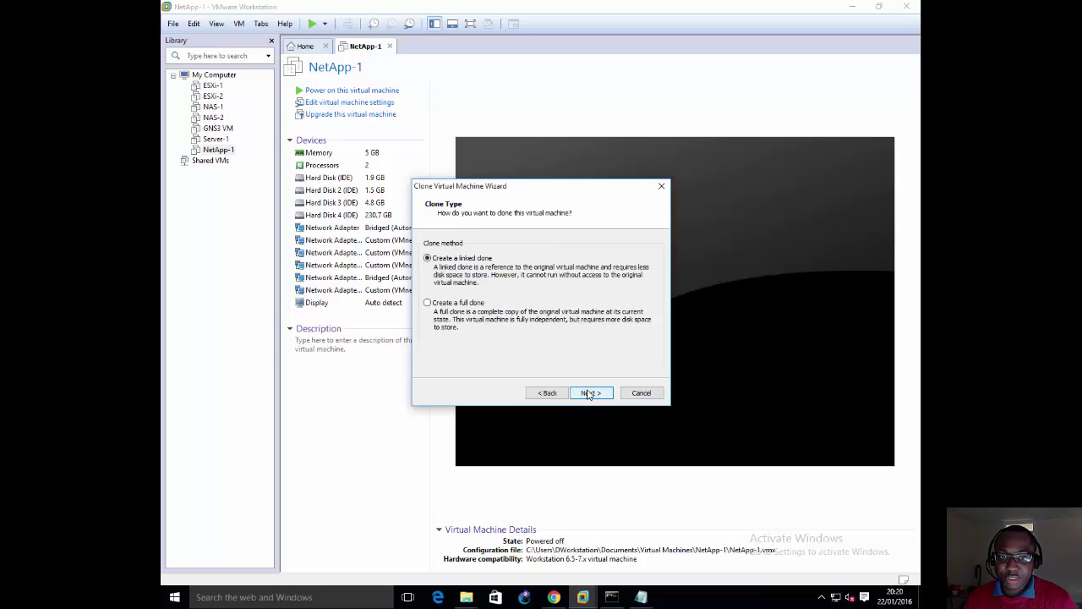
{"action": "left_click", "coordinate": [449, 305]}
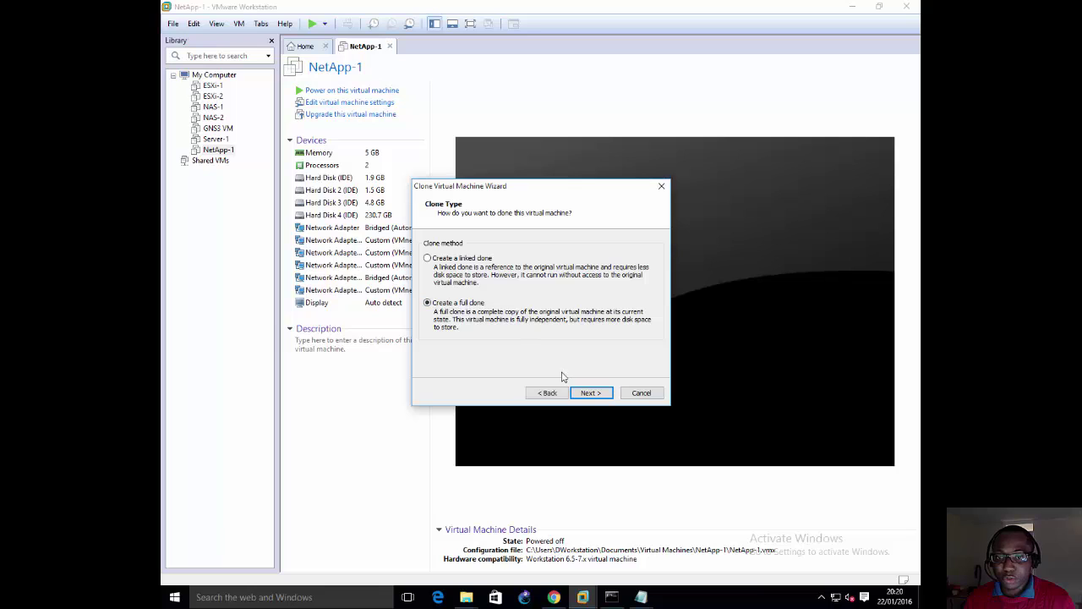
{"action": "left_click", "coordinate": [591, 392]}
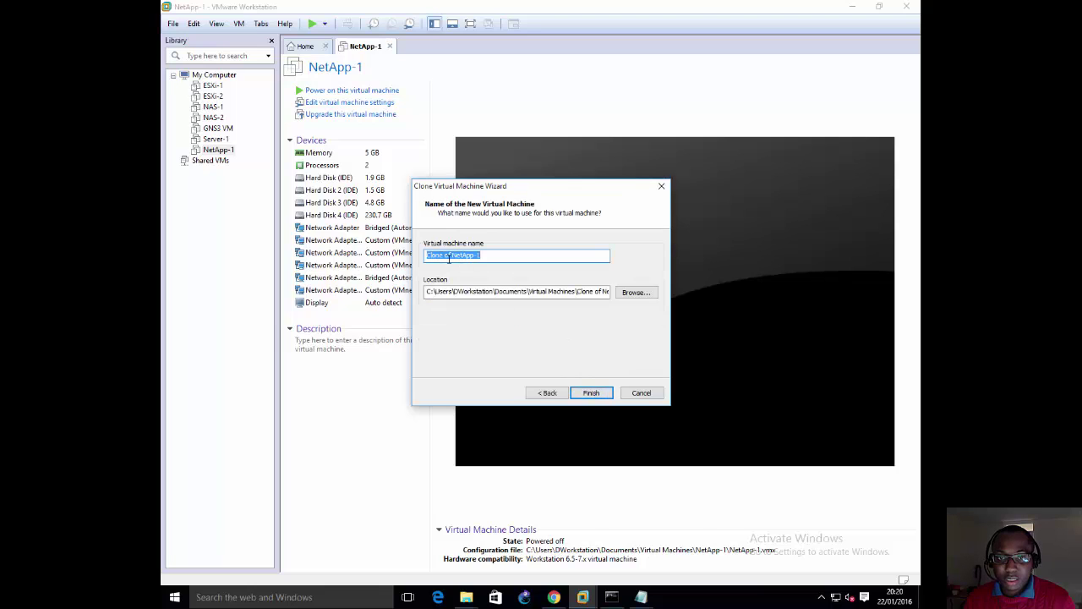
{"action": "left_click_drag", "start_coordinate": [449, 257], "coordinate": [250, 242]}
{"action": "key", "text": "BackSpace"}
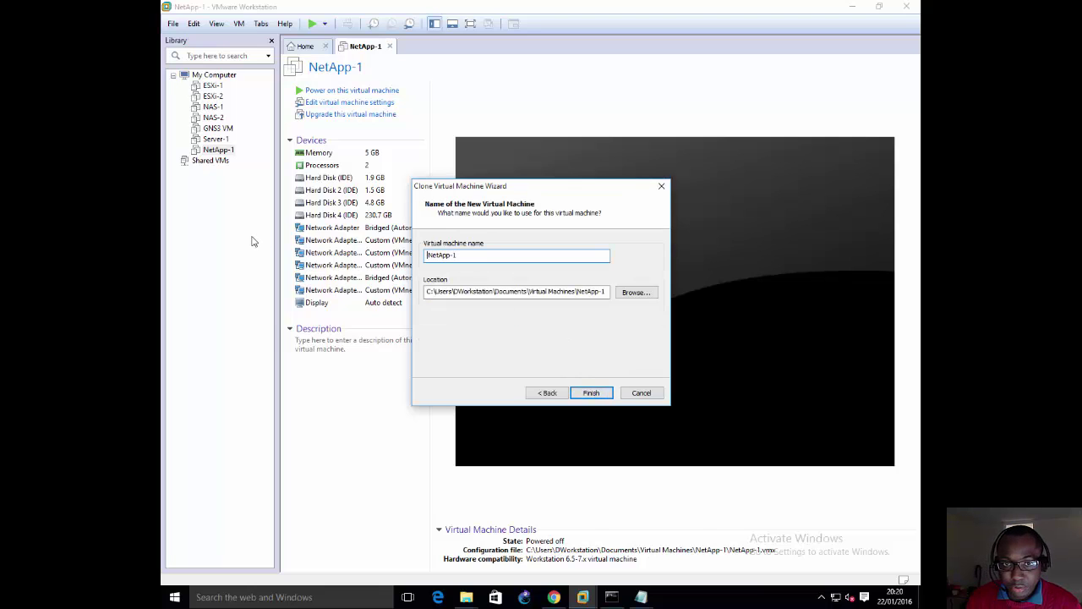
{"action": "key", "text": "BackSpace"}
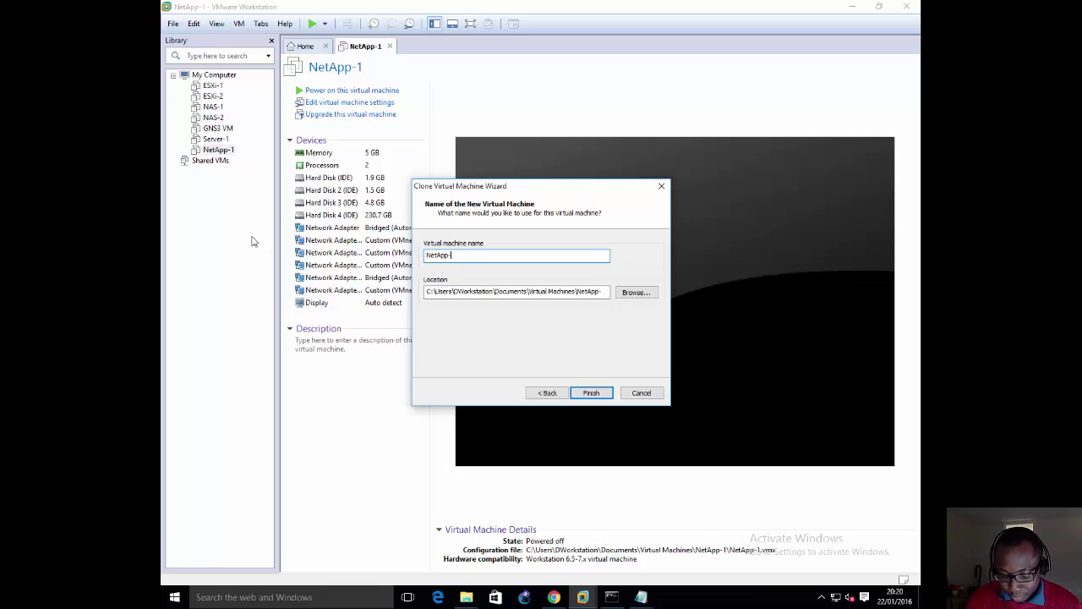
{"action": "type", "text": "2"}
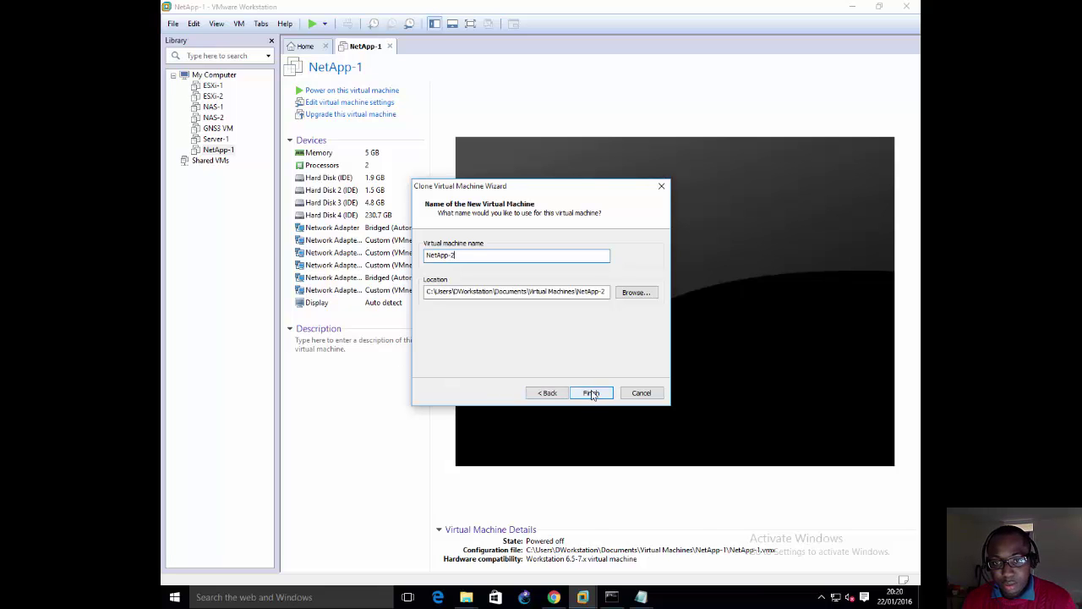
{"action": "left_click", "coordinate": [592, 393]}
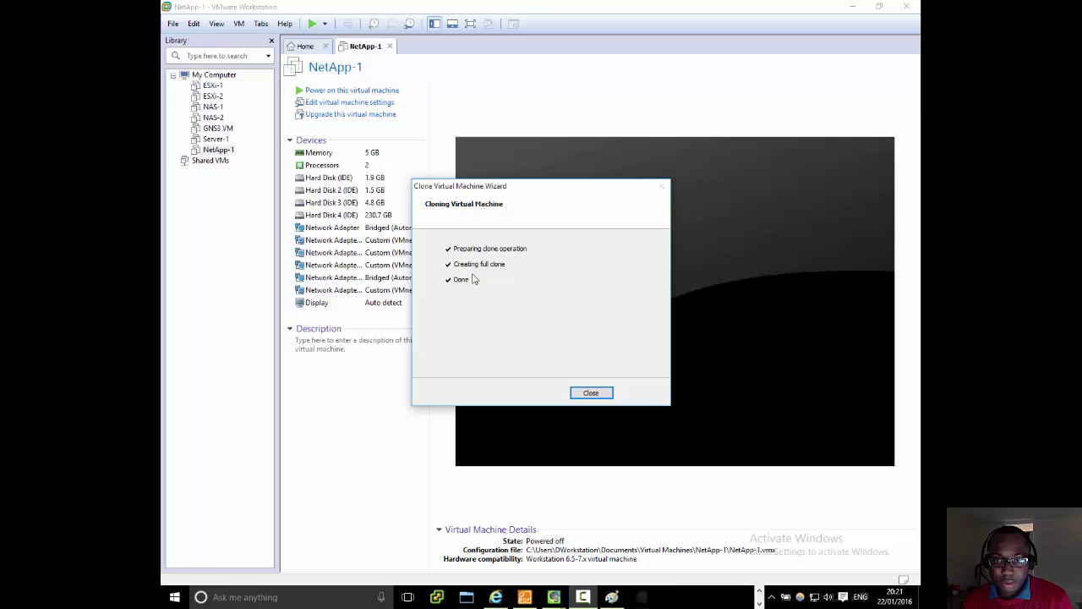
Step: Close the clone wizard and compare NetApp-1 and NetApp-2 details in the Library
{"action": "left_click", "coordinate": [578, 393]}
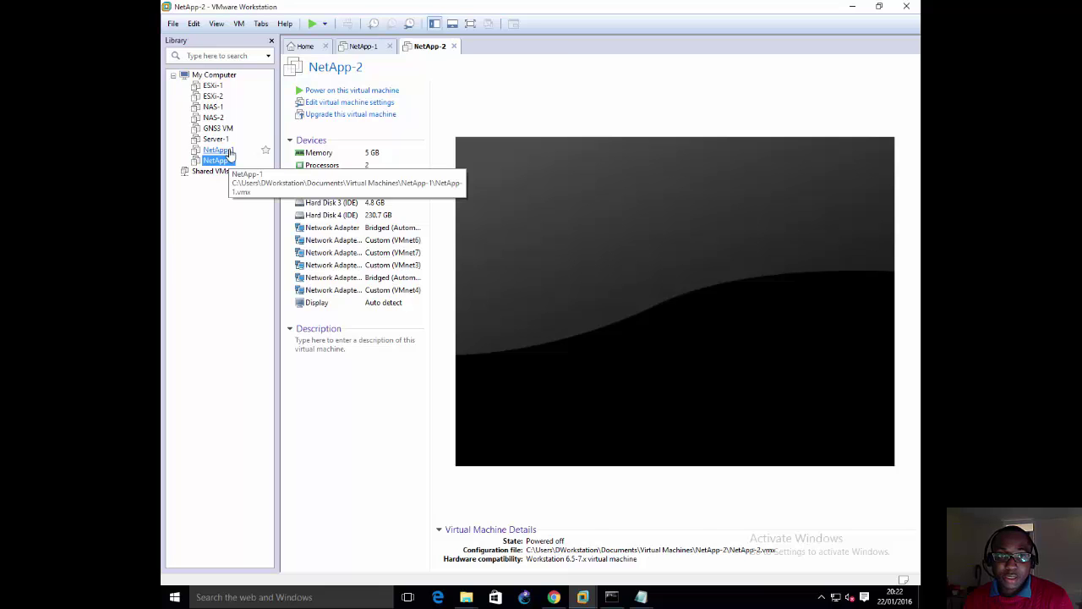
{"action": "left_click", "coordinate": [230, 153]}
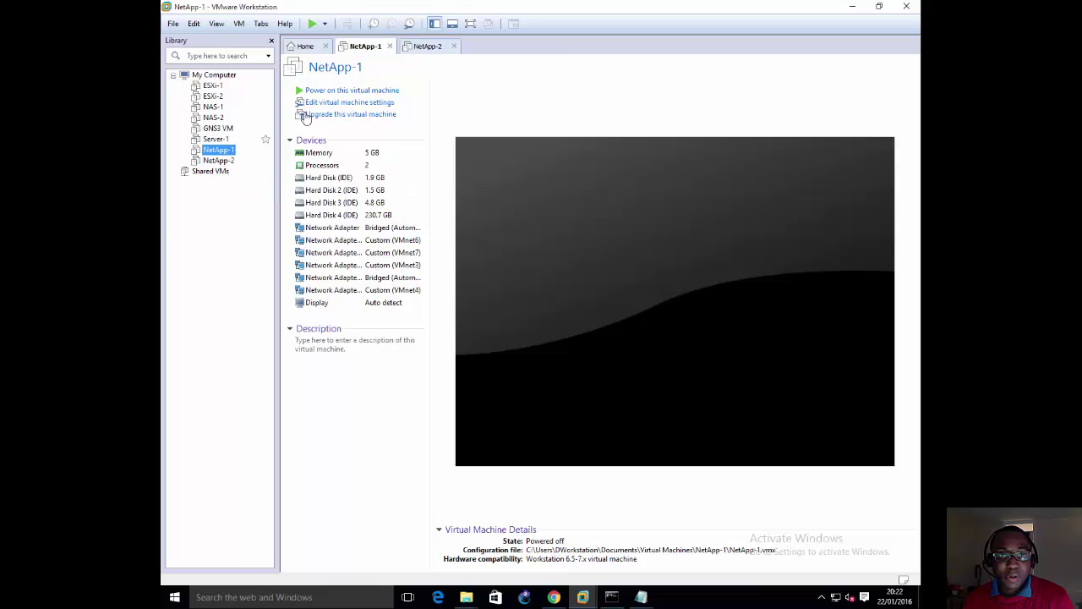
{"action": "left_click", "coordinate": [234, 161]}
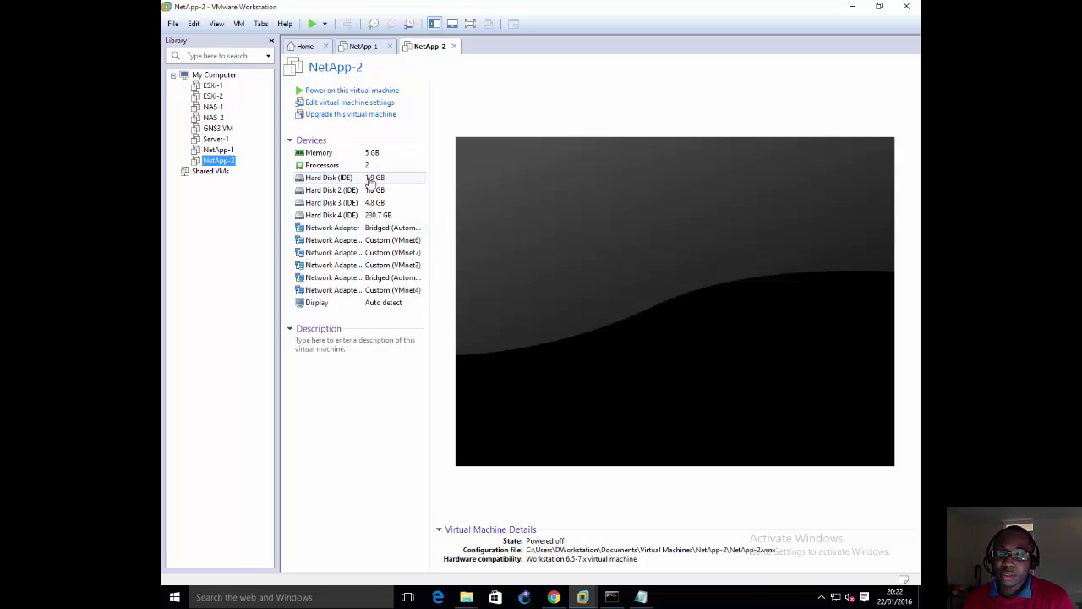
{"action": "left_click", "coordinate": [218, 150]}
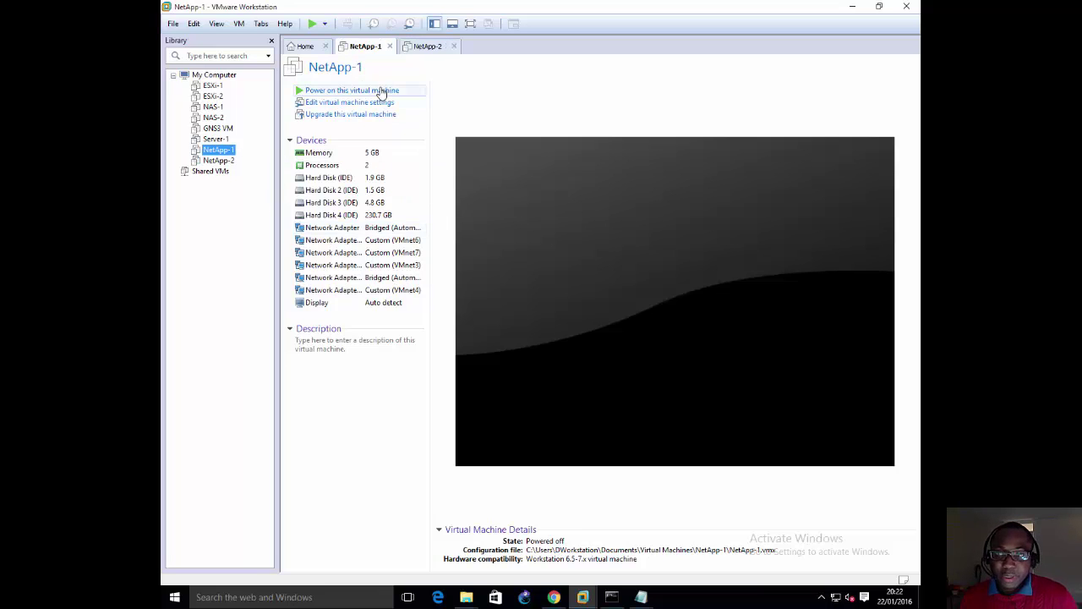
Step: Power on NetApp-1 and press Space in its console to interrupt autoboot
{"action": "left_click", "coordinate": [382, 91]}
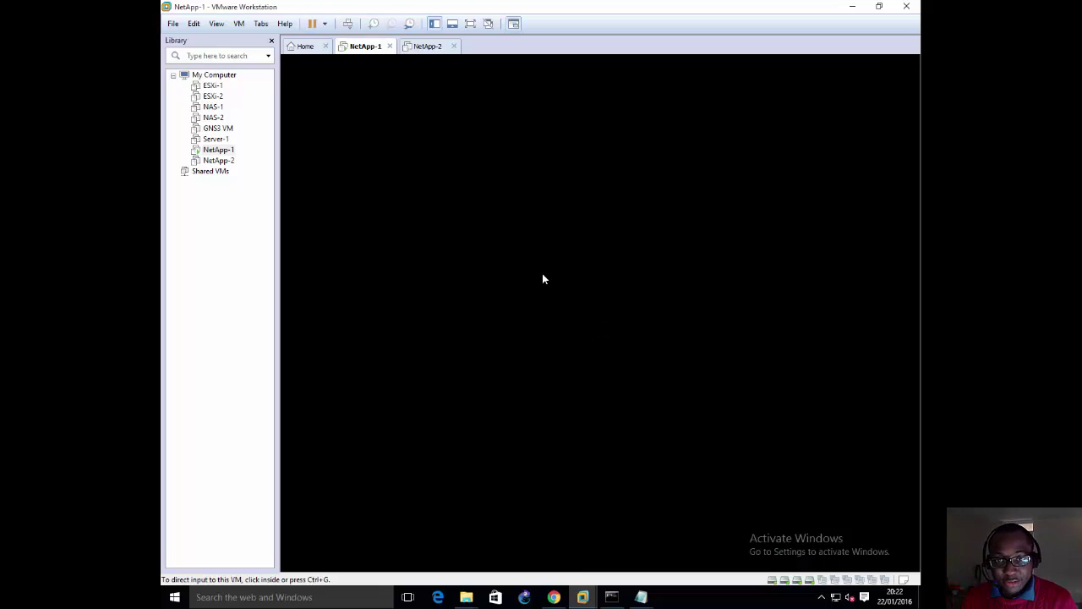
{"action": "left_click", "coordinate": [543, 274]}
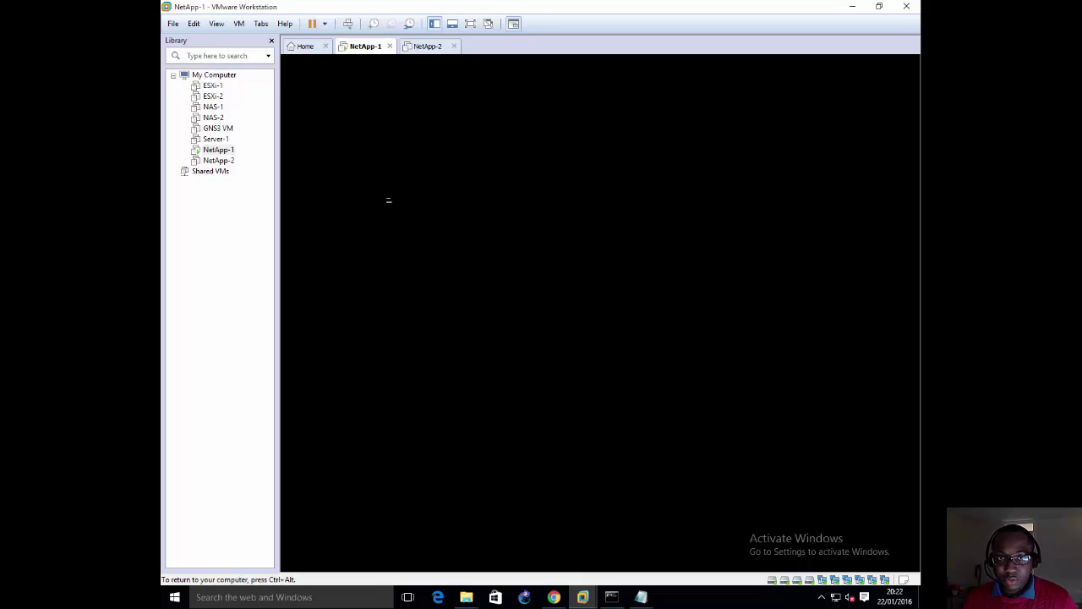
{"action": "key", "text": "space"}
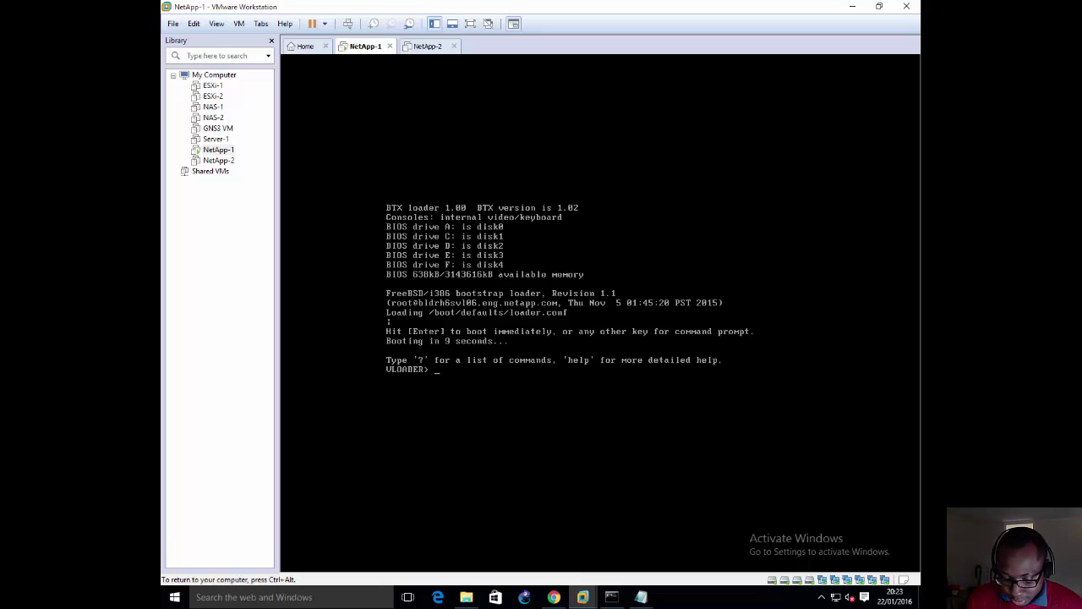
Step: Query printenv bootarg.vm.run_vmtools, retyping it after 'not found', until it returns true
{"action": "type", "text": "print"}
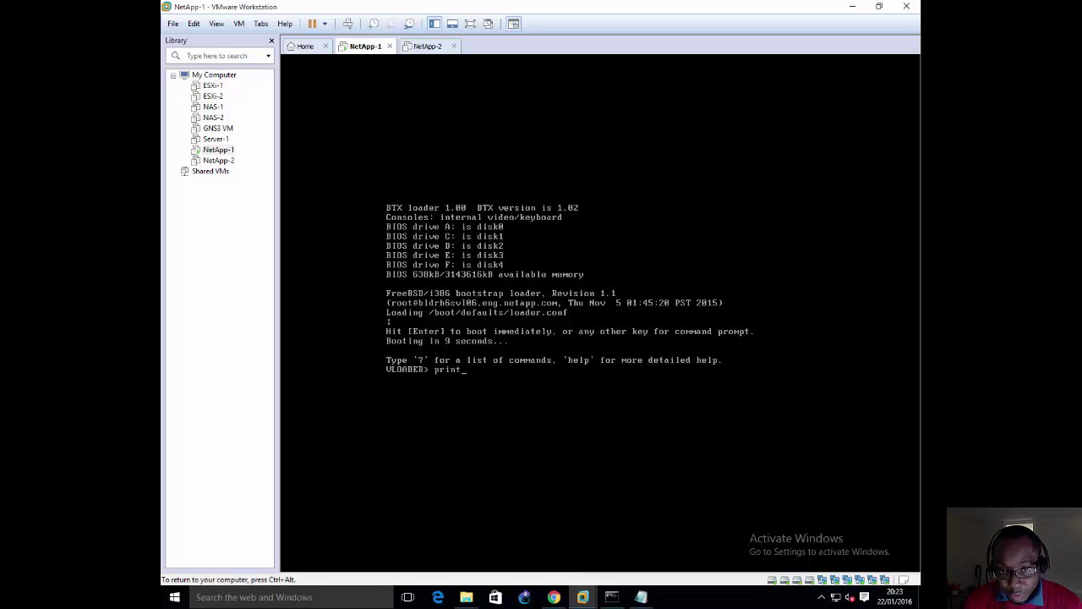
{"action": "type", "text": "env"}
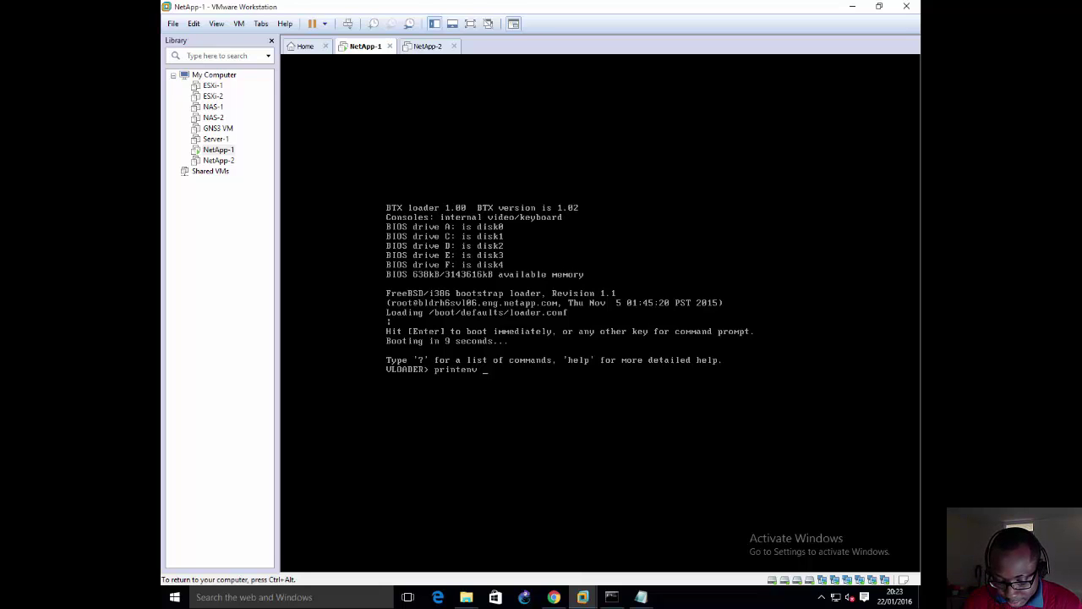
{"action": "type", "text": "boot"}
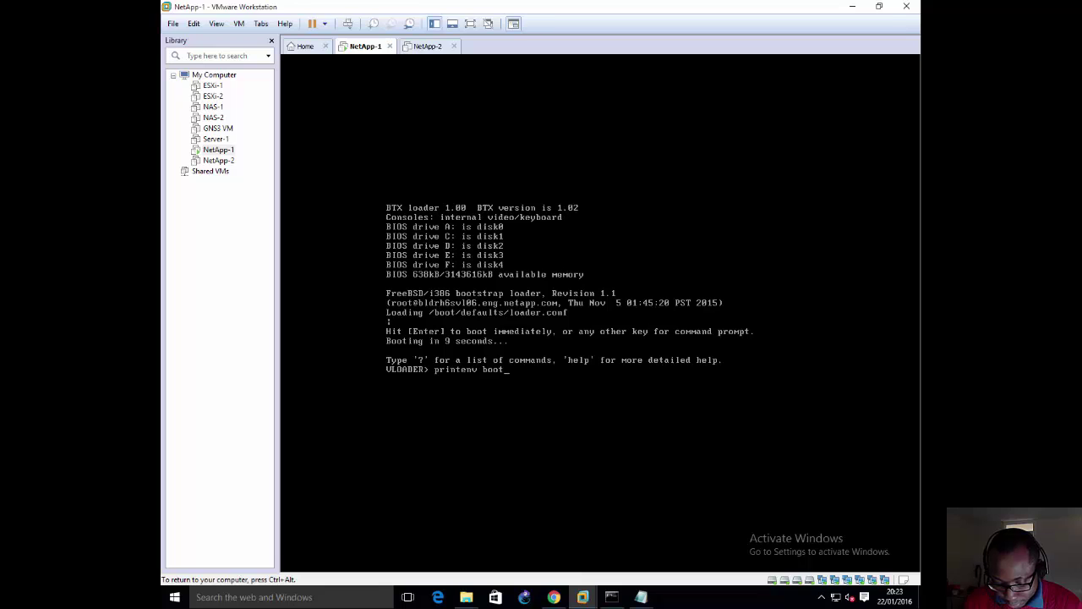
{"action": "type", "text": "arg.vm"}
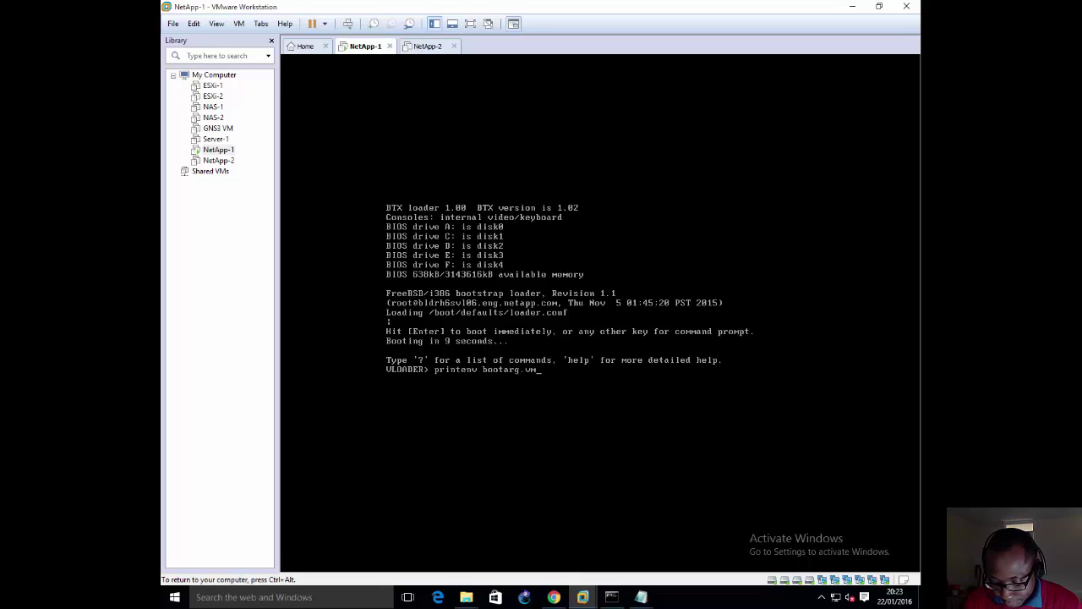
{"action": "type", "text": ".run"}
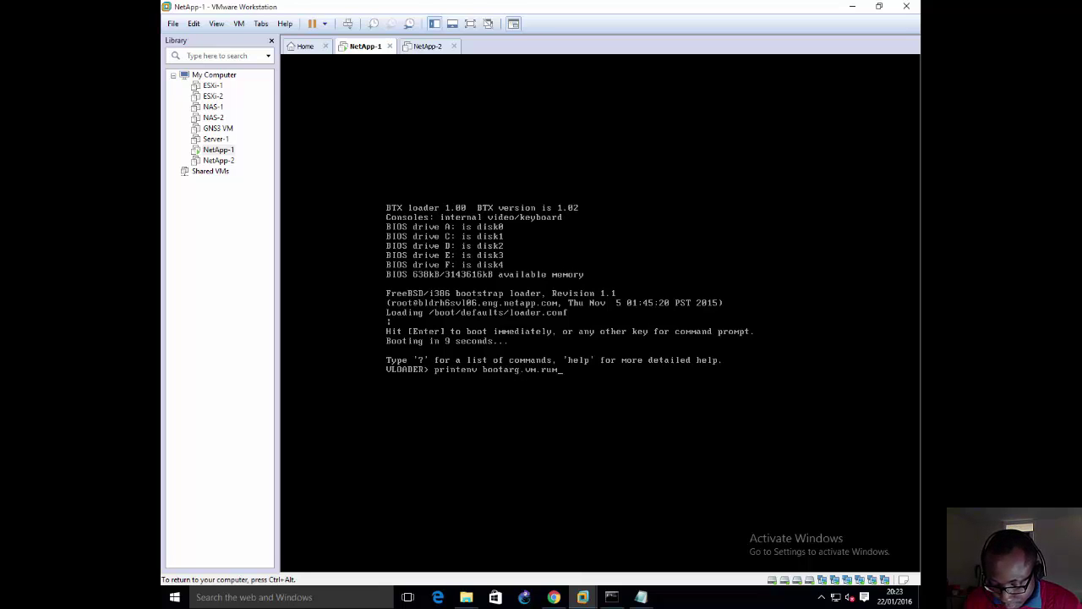
{"action": "type", "text": "_vmtools"}
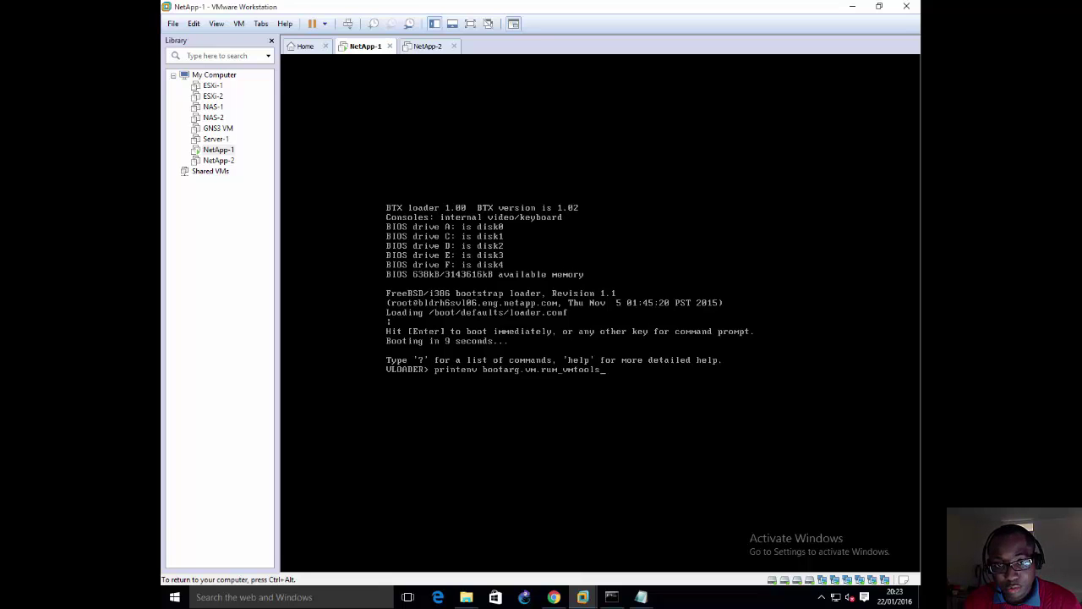
{"action": "key", "text": "Return"}
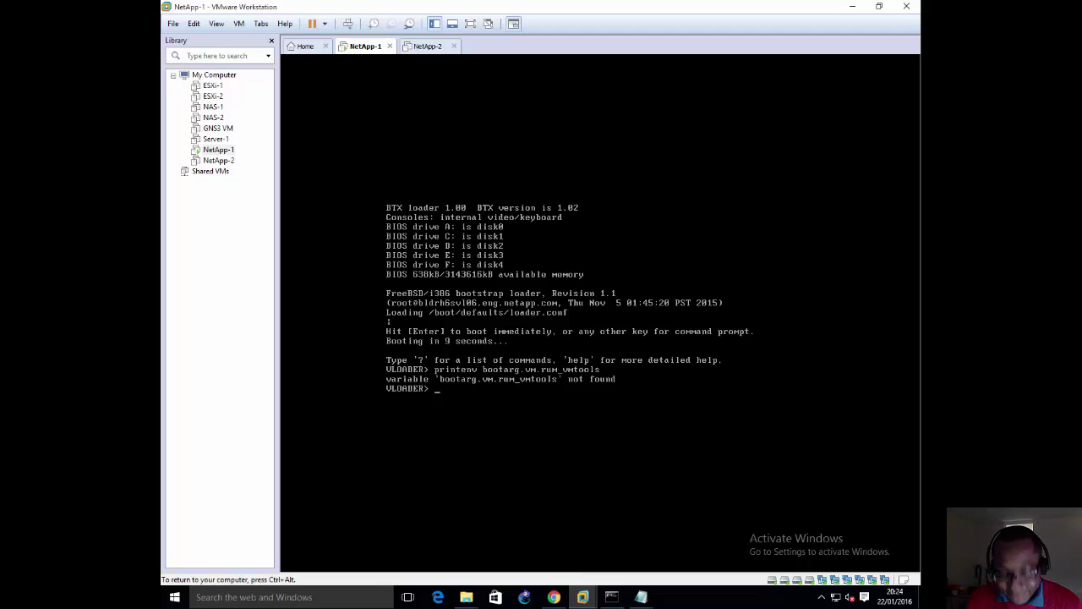
{"action": "type", "text": "p"}
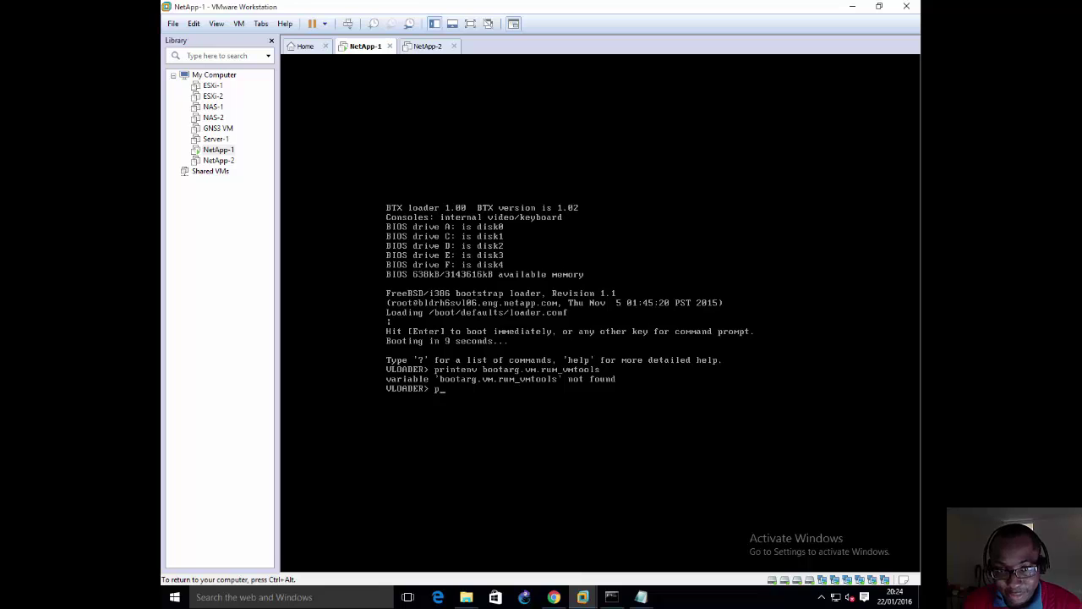
{"action": "type", "text": "rintenv"}
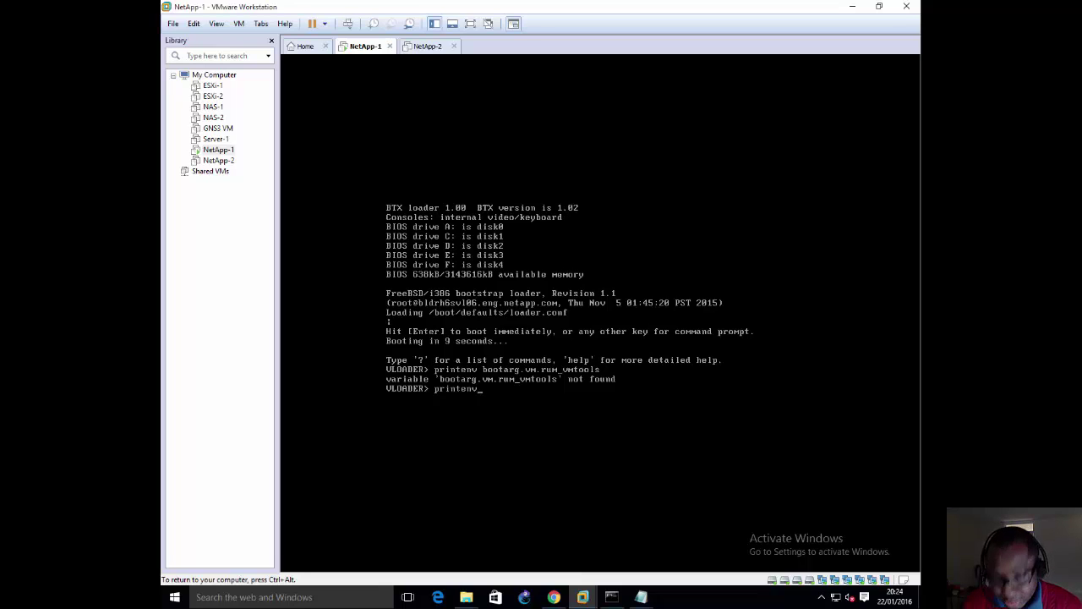
{"action": "type", "text": " boot"}
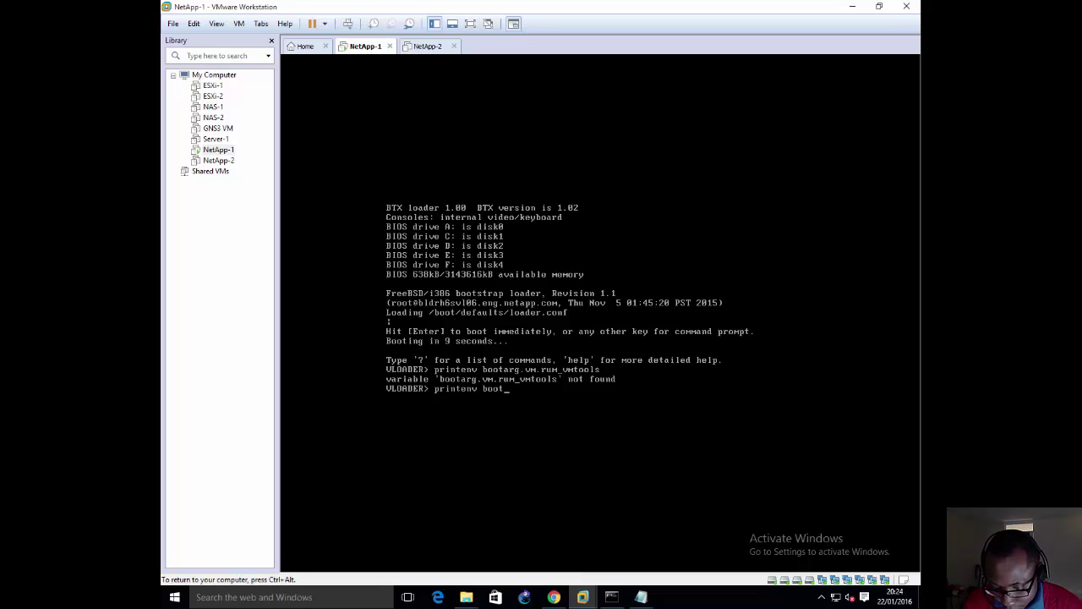
{"action": "type", "text": "arg.vm."}
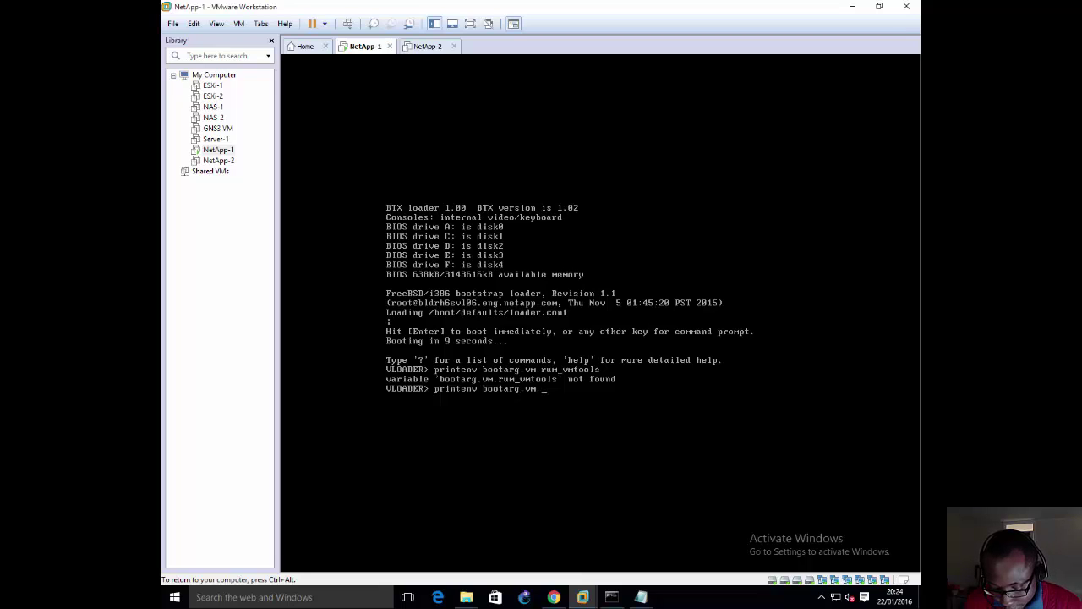
{"action": "type", "text": "run"}
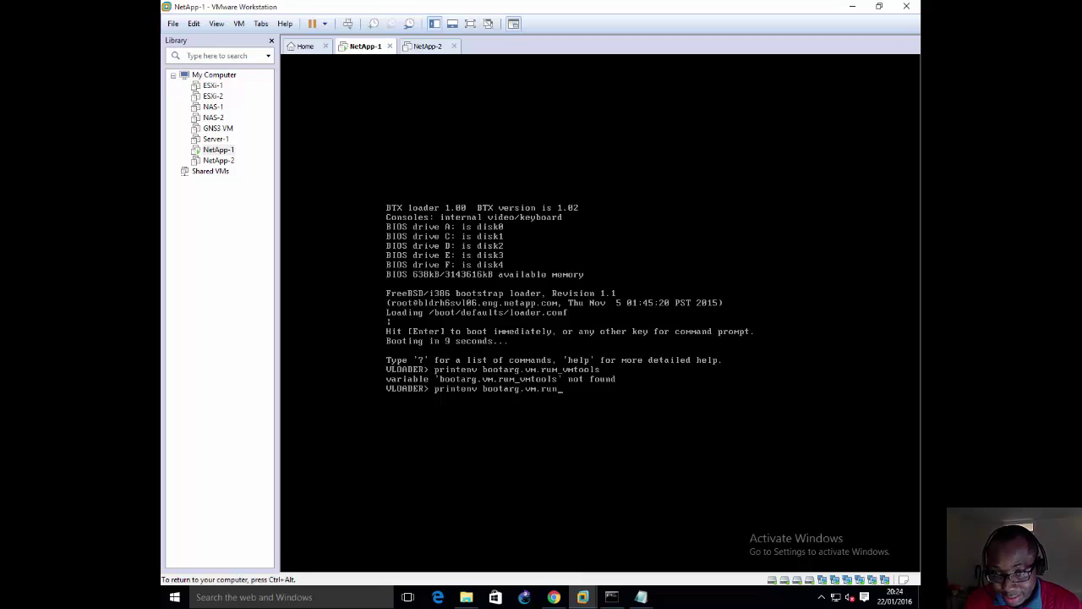
{"action": "type", "text": "_vmtools"}
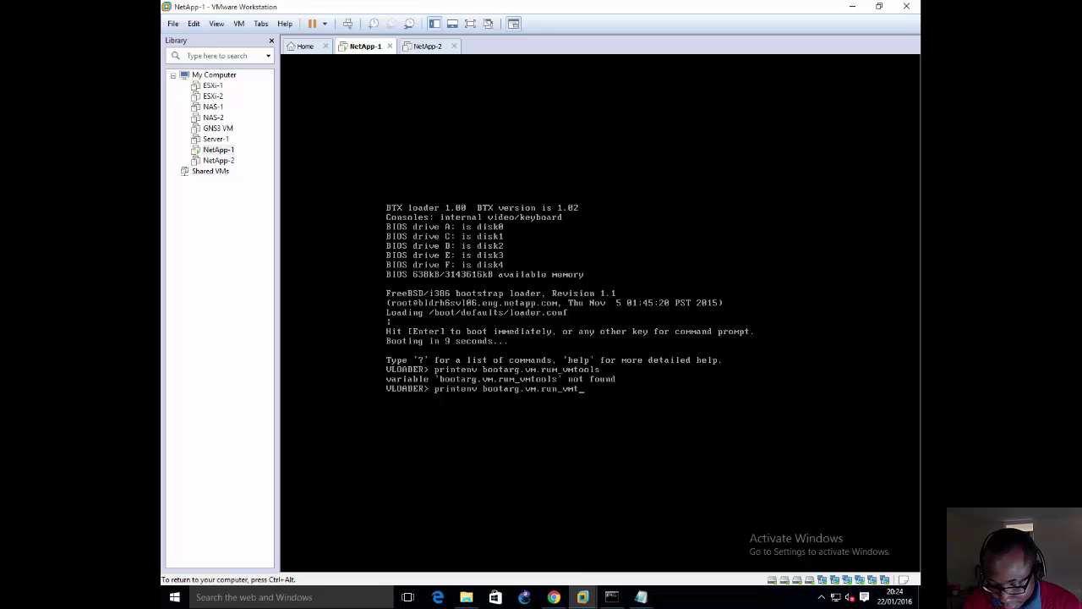
{"action": "key", "text": "Return"}
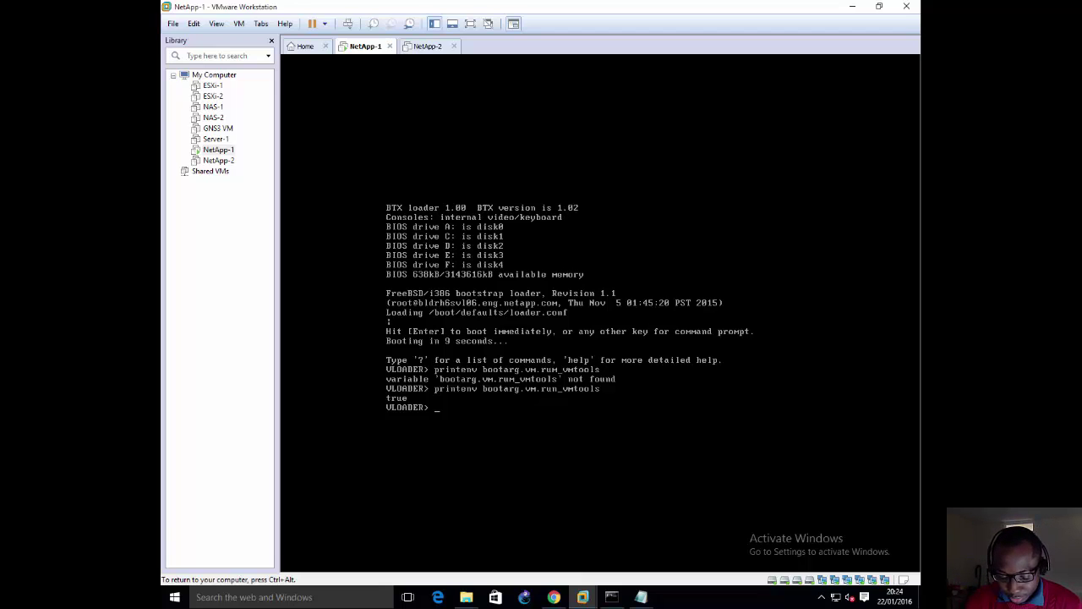
{"action": "type", "text": "set"}
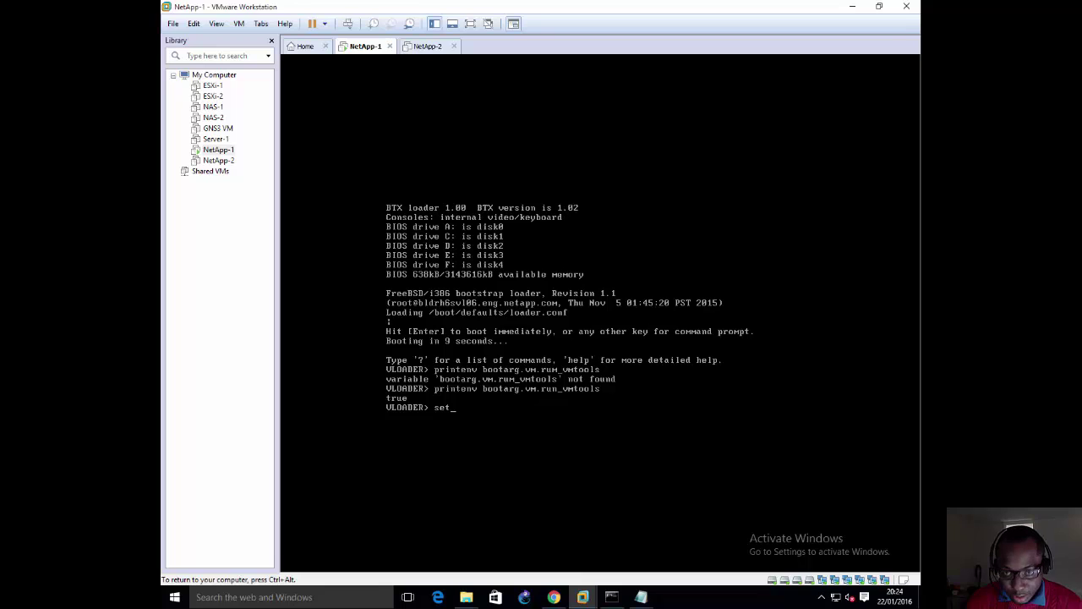
{"action": "type", "text": "env"}
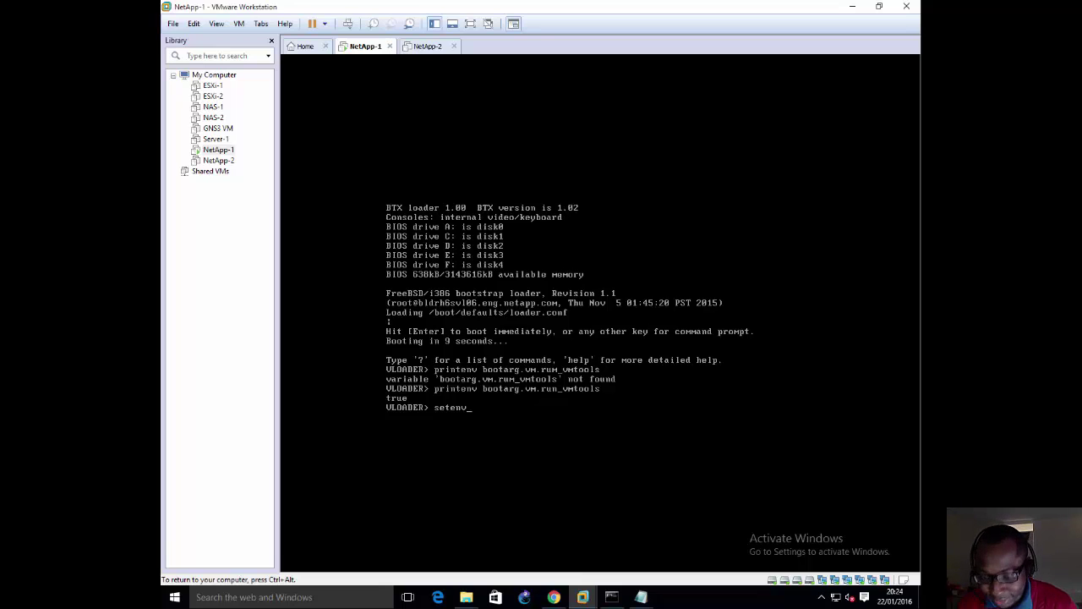
{"action": "type", "text": "bootarg"}
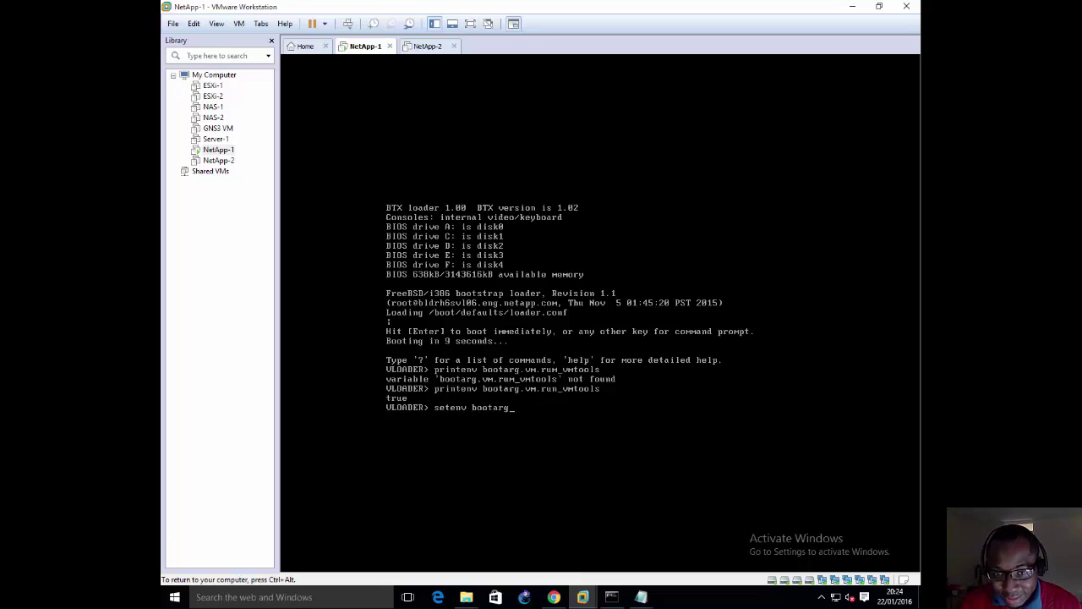
{"action": "type", "text": ".vm"}
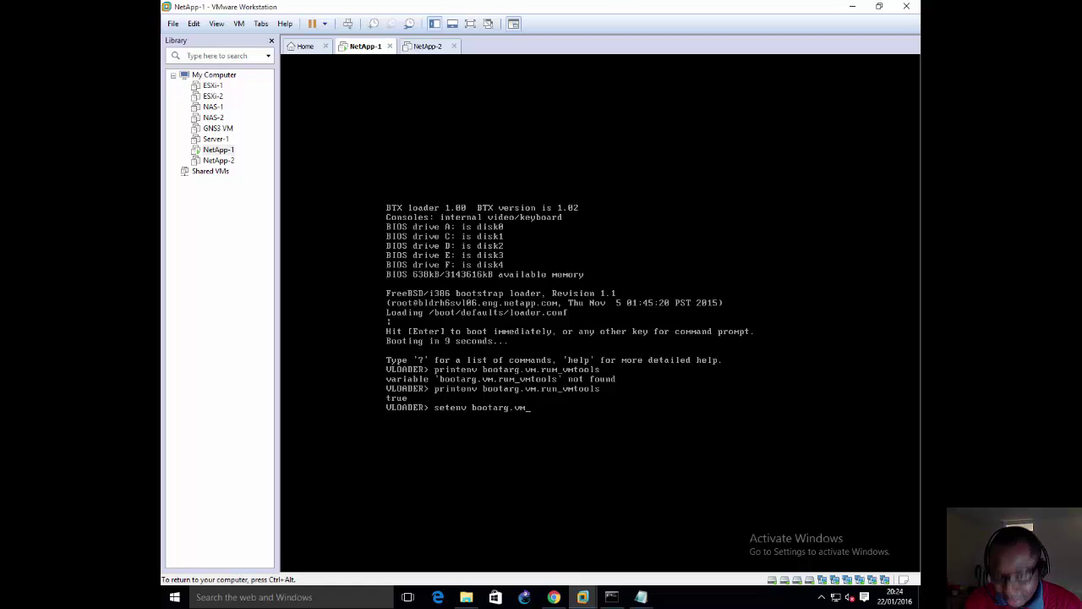
{"action": "type", "text": ".r"}
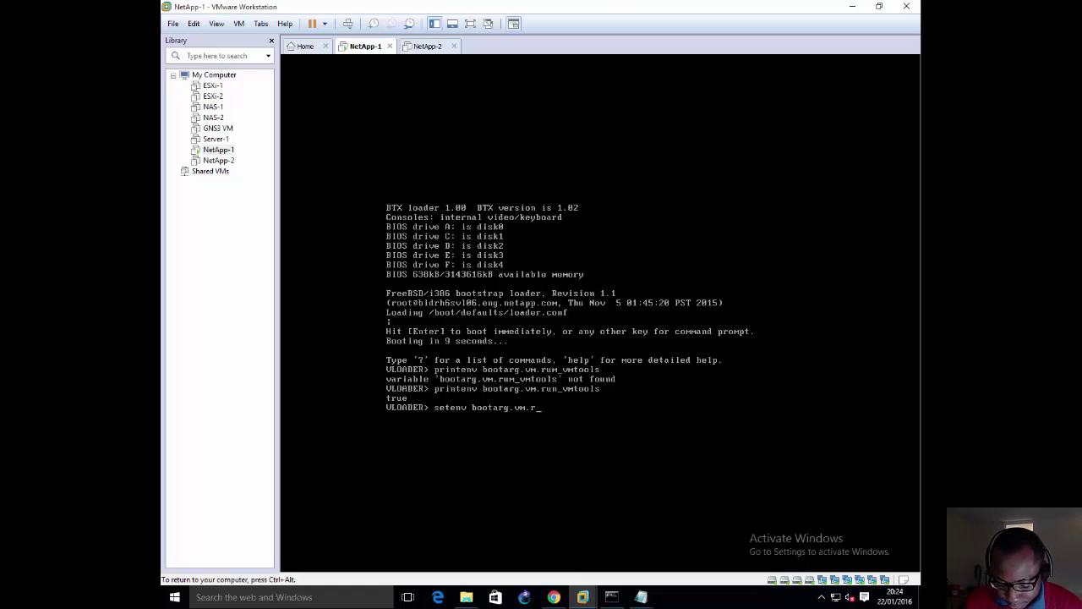
{"action": "type", "text": "un_vmto"}
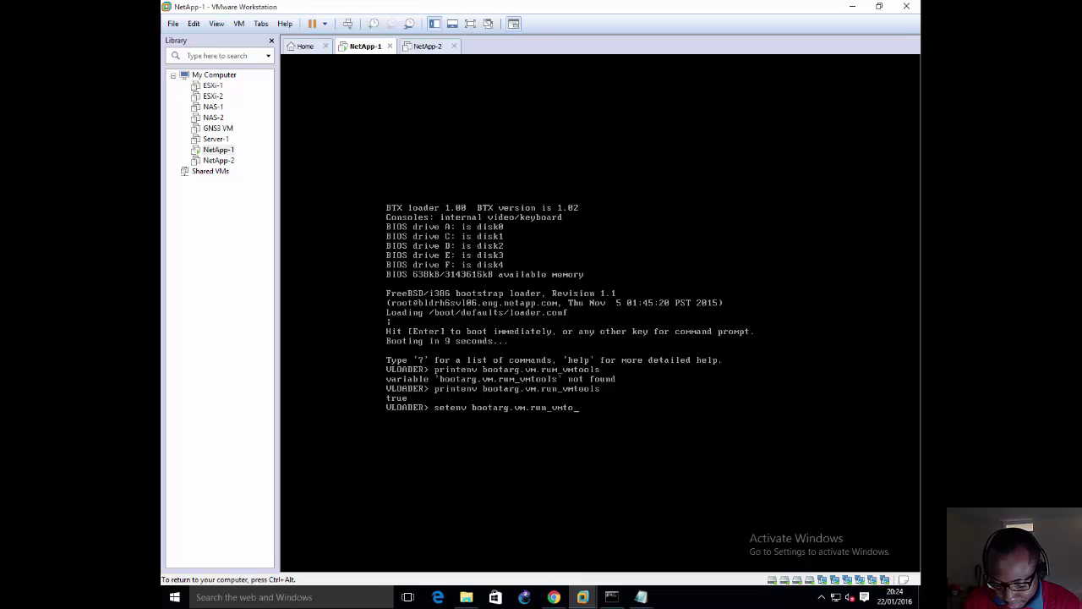
{"action": "type", "text": "ols false"}
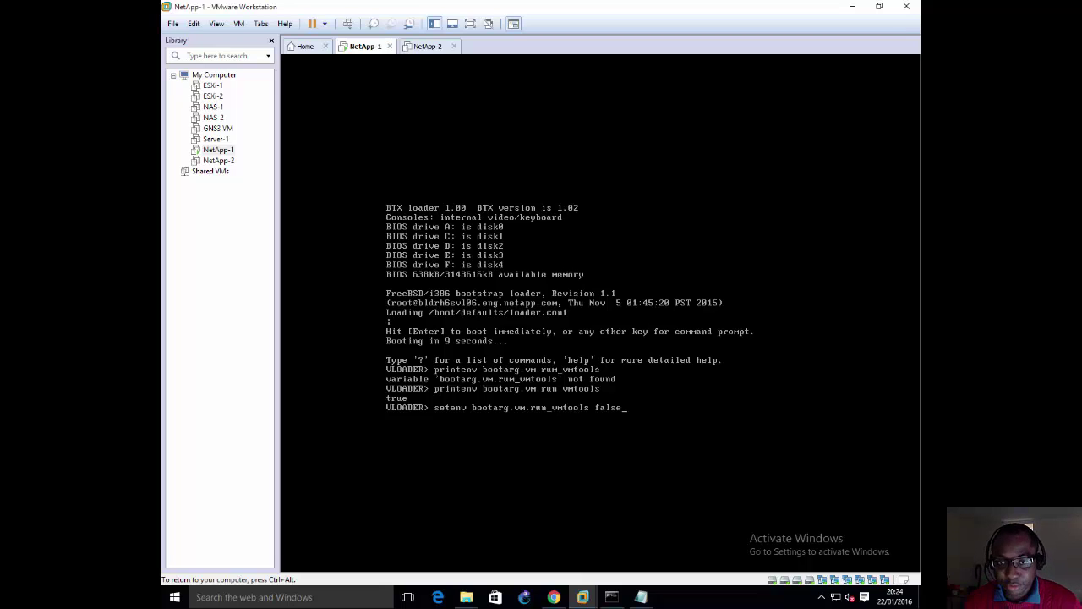
{"action": "key", "text": "BackSpace"}
{"action": "key", "text": "BackSpace"}
{"action": "key", "text": "BackSpace"}
{"action": "key", "text": "BackSpace"}
{"action": "key", "text": "BackSpace"}
{"action": "key", "text": "BackSpace"}
{"action": "key", "text": "BackSpace"}
{"action": "key", "text": "BackSpace"}
{"action": "key", "text": "BackSpace"}
{"action": "key", "text": "BackSpace"}
{"action": "key", "text": "BackSpace"}
{"action": "key", "text": "BackSpace"}
{"action": "key", "text": "BackSpace"}
{"action": "key", "text": "BackSpace"}
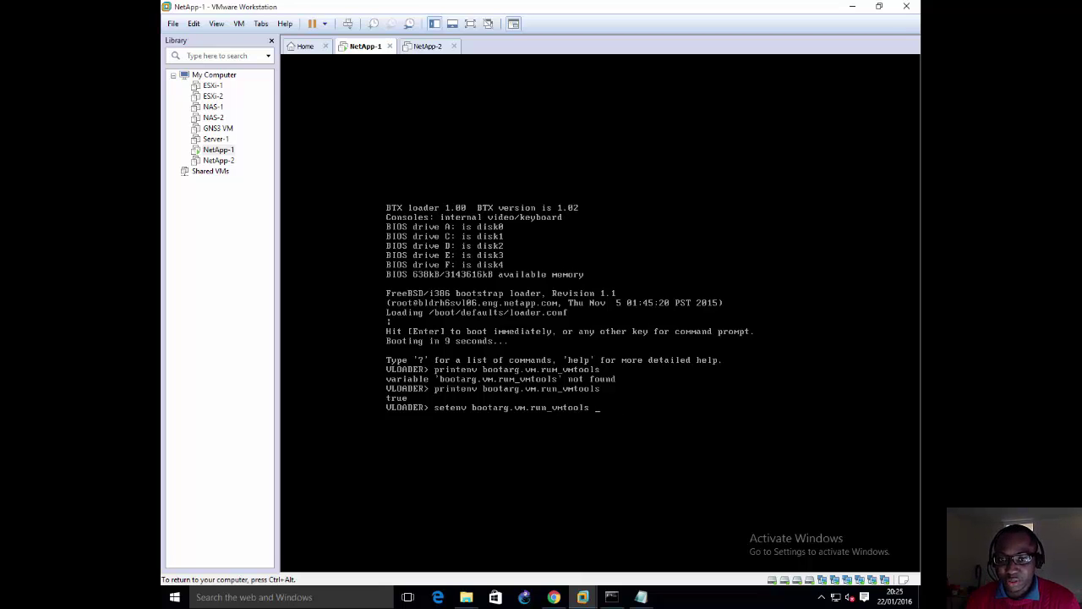
{"action": "key", "text": "BackSpace"}
{"action": "key", "text": "BackSpace"}
{"action": "key", "text": "BackSpace"}
{"action": "key", "text": "BackSpace"}
{"action": "key", "text": "BackSpace"}
{"action": "key", "text": "BackSpace"}
{"action": "key", "text": "BackSpace"}
{"action": "key", "text": "BackSpace"}
{"action": "key", "text": "BackSpace"}
{"action": "key", "text": "BackSpace"}
{"action": "key", "text": "BackSpace"}
{"action": "key", "text": "BackSpace"}
{"action": "key", "text": "BackSpace"}
{"action": "key", "text": "BackSpace"}
{"action": "key", "text": "BackSpace"}
{"action": "key", "text": "BackSpace"}
{"action": "key", "text": "BackSpace"}
{"action": "key", "text": "BackSpace"}
{"action": "key", "text": "BackSpace"}
{"action": "key", "text": "BackSpace"}
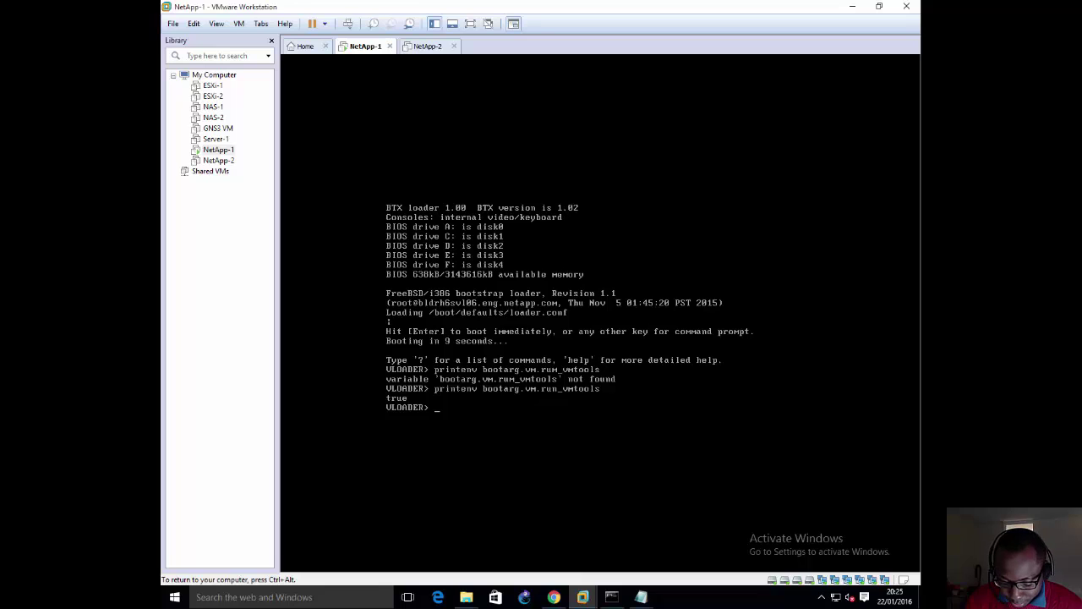
Step: Run printenv bootarg.vm.sim.vdevinit, which returns 23:14:0,23:14:1
{"action": "type", "text": "pr"}
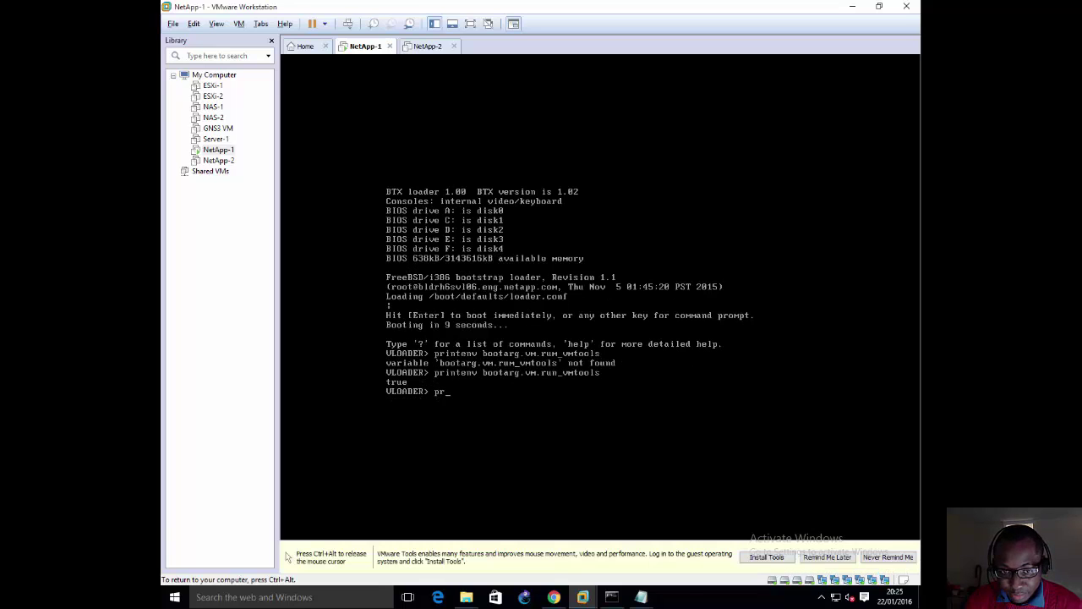
{"action": "type", "text": "inte"}
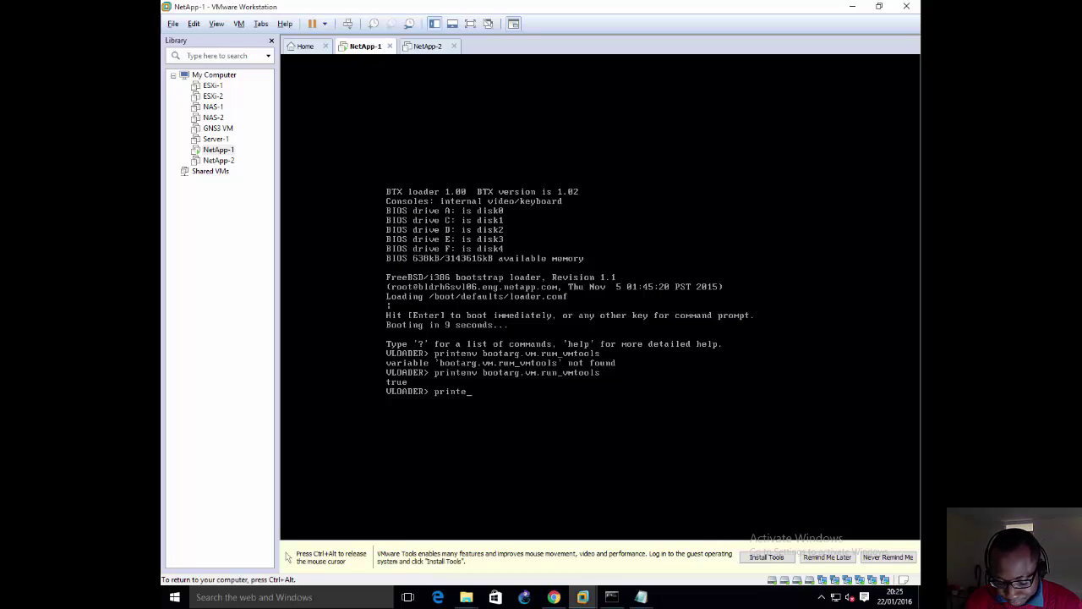
{"action": "type", "text": "nv "}
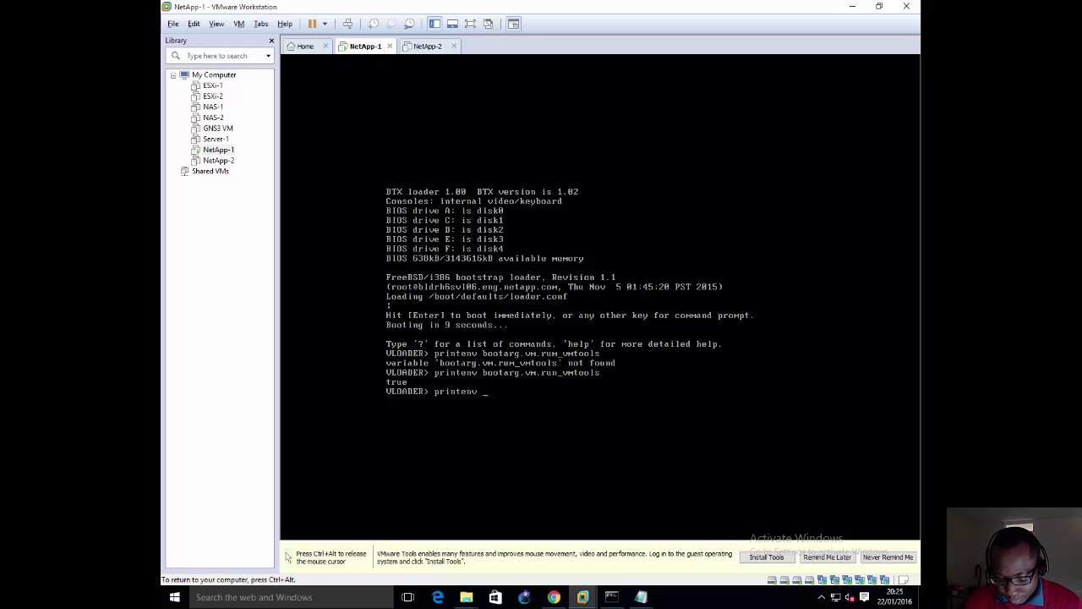
{"action": "type", "text": "bootarg"}
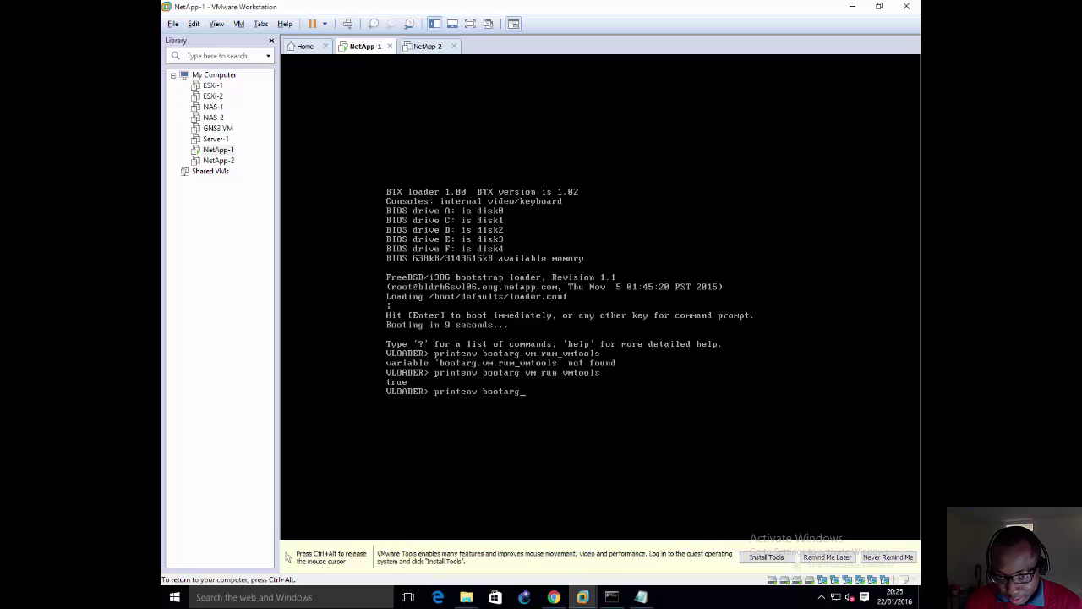
{"action": "type", "text": "."}
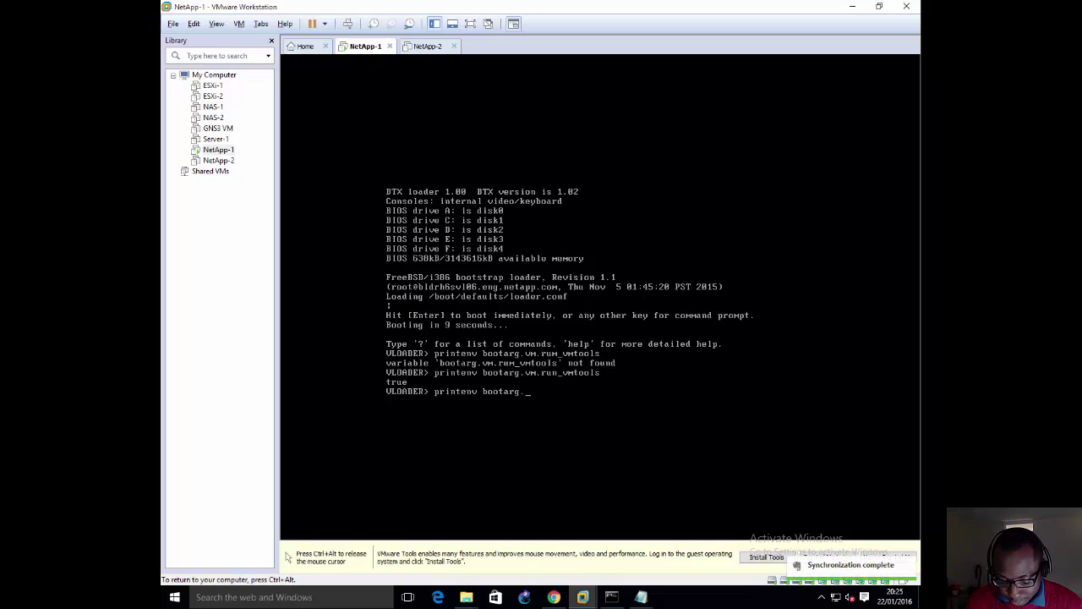
{"action": "type", "text": "vm.sim"}
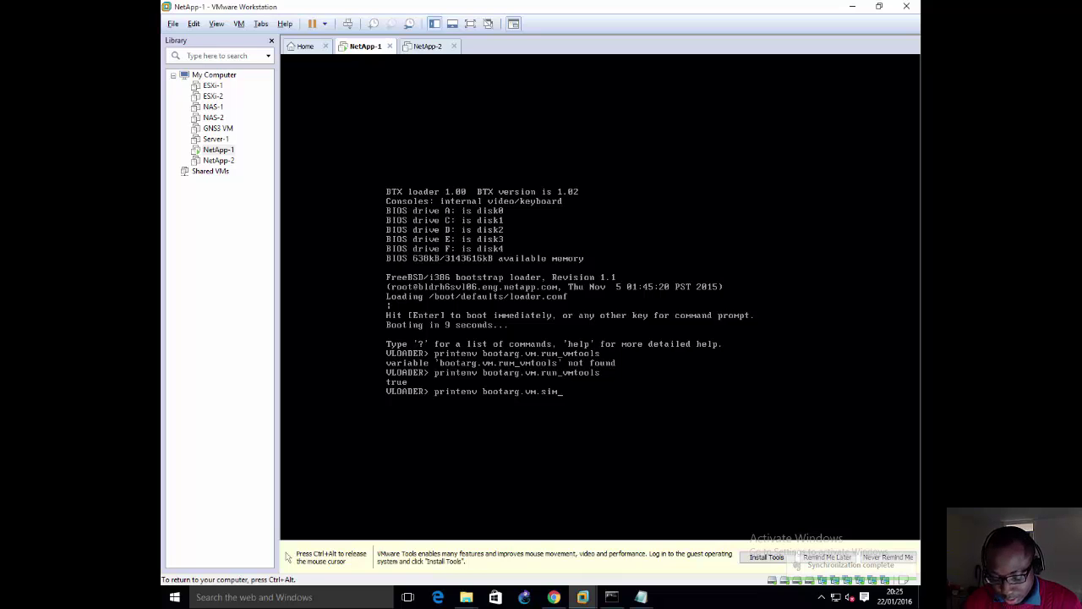
{"action": "type", "text": ".v"}
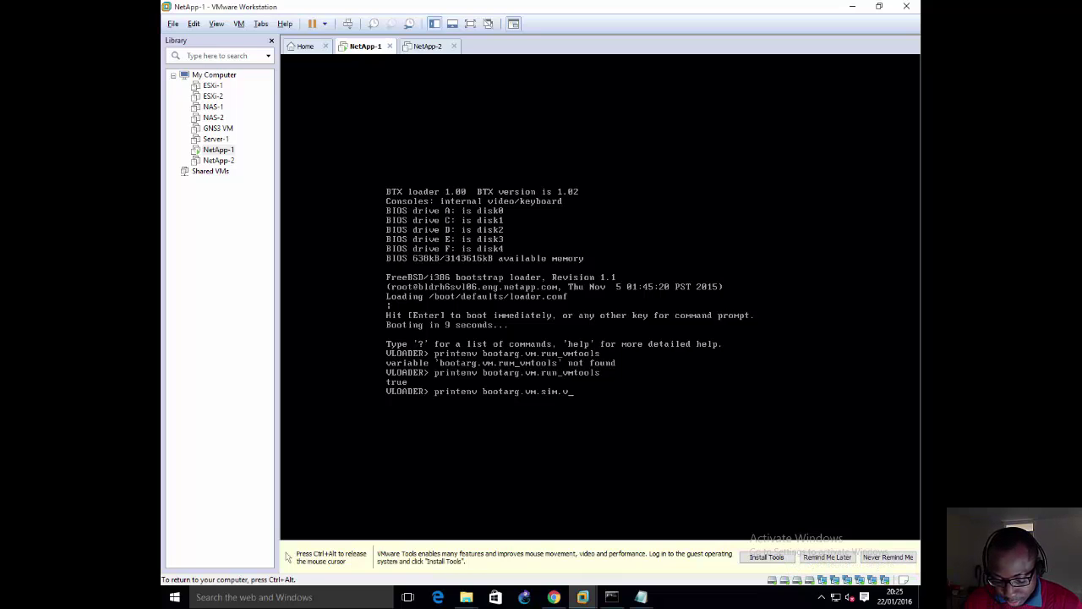
{"action": "type", "text": "devinit"}
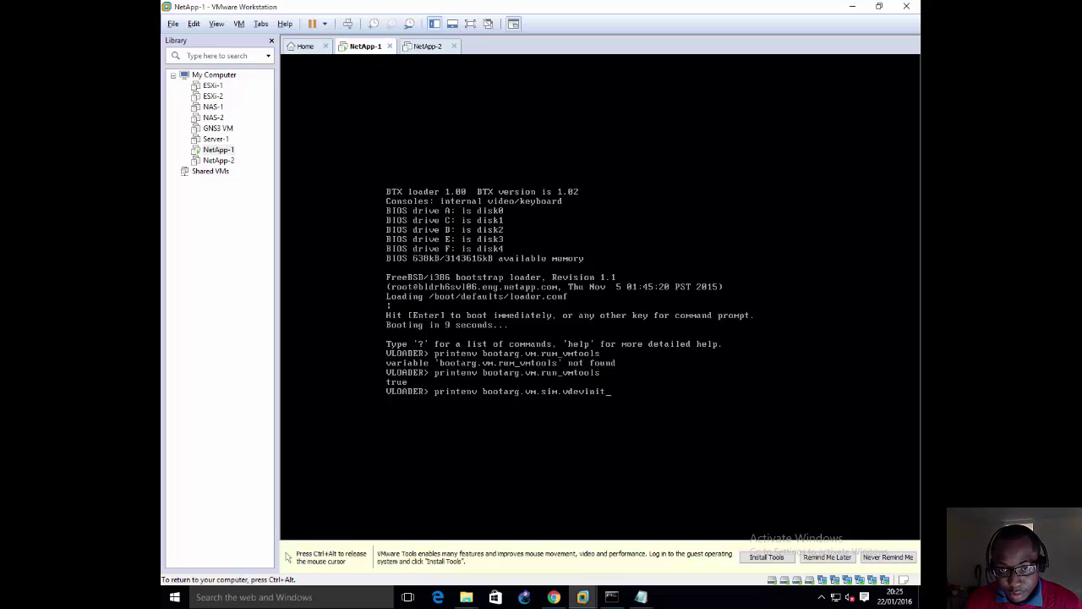
{"action": "key", "text": "Return"}
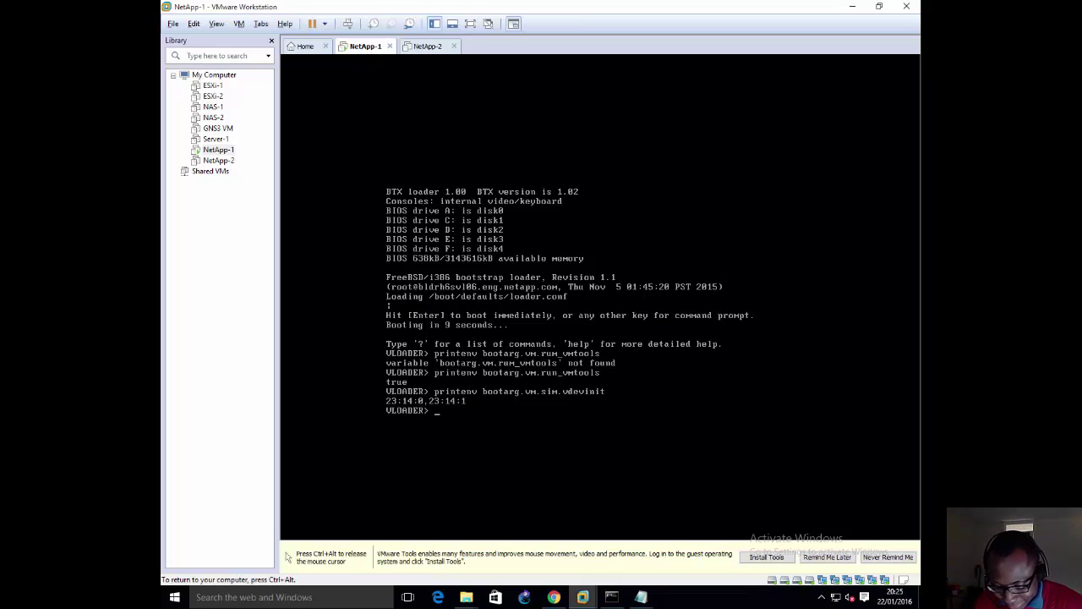
Step: Print bootarg.nvram.sysid with printenv, correcting the misspelled variable name along the way
{"action": "type", "text": "prin"}
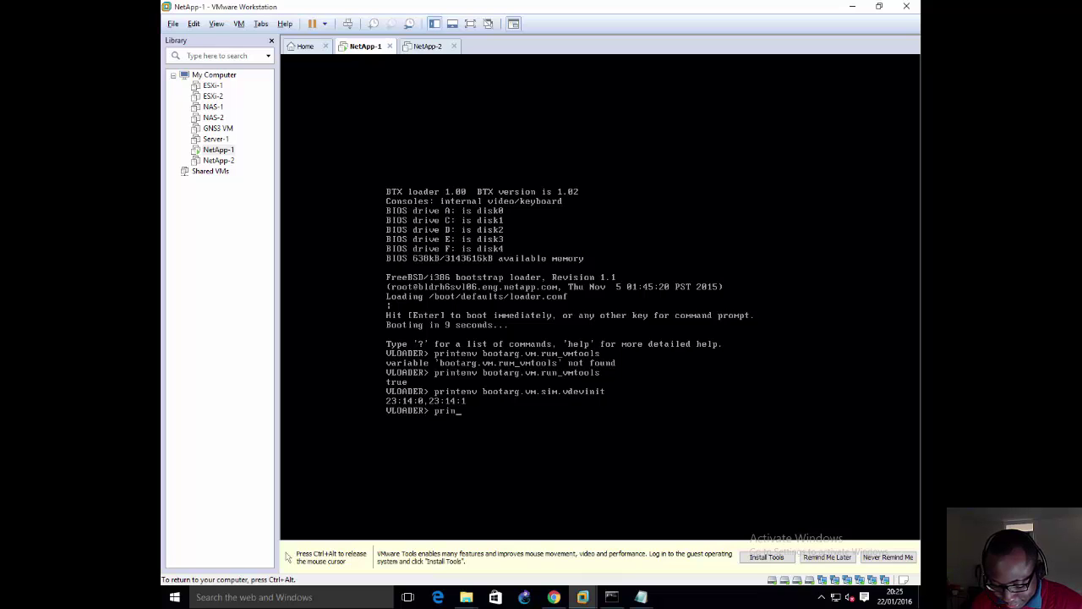
{"action": "type", "text": "tenv boo"}
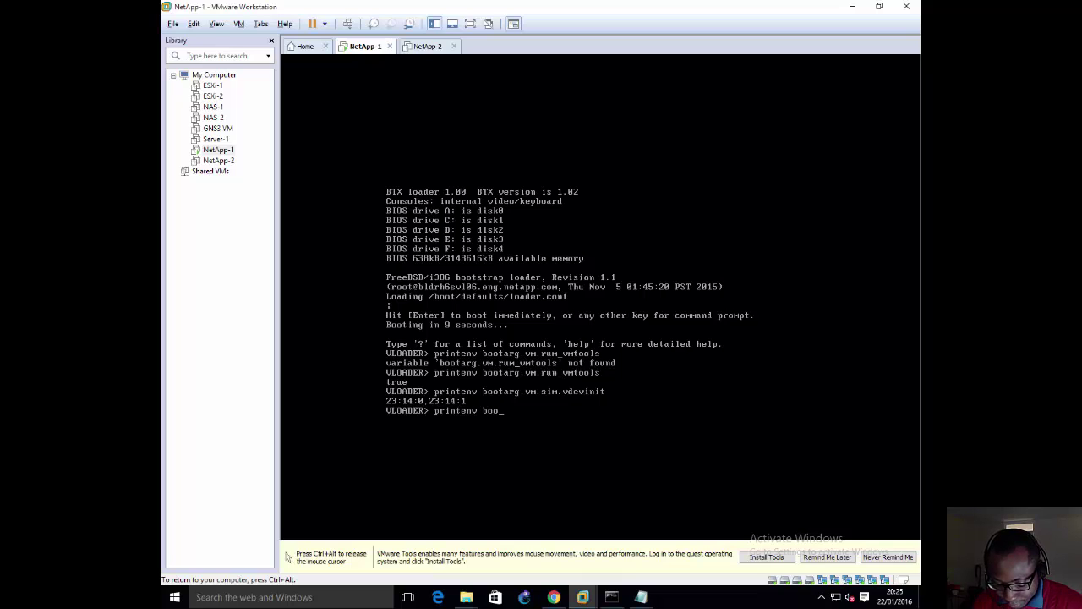
{"action": "type", "text": "tagr.nvra"}
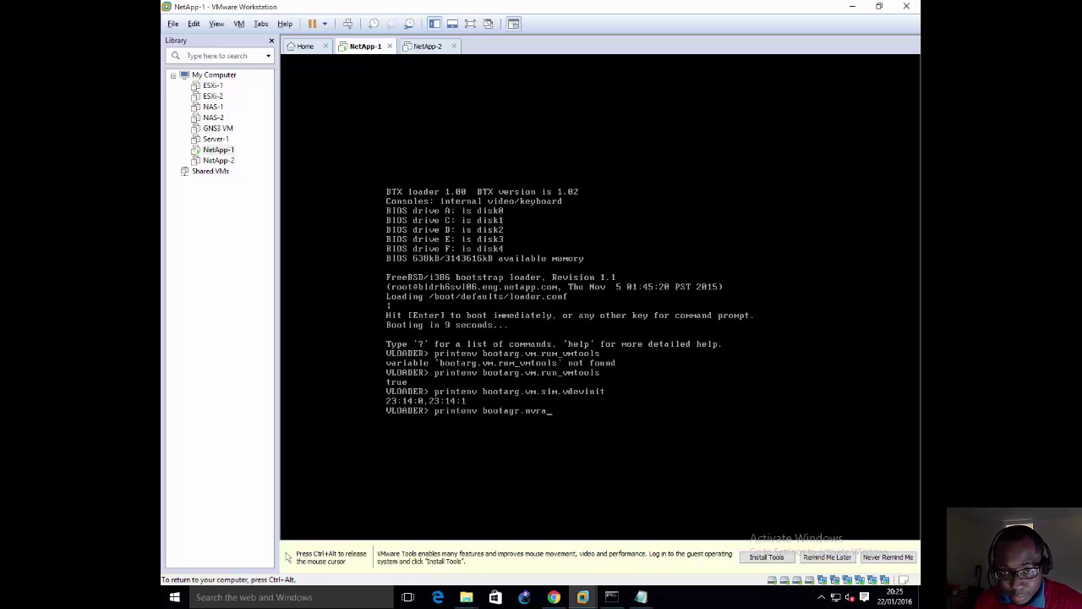
{"action": "type", "text": "m.sysid"}
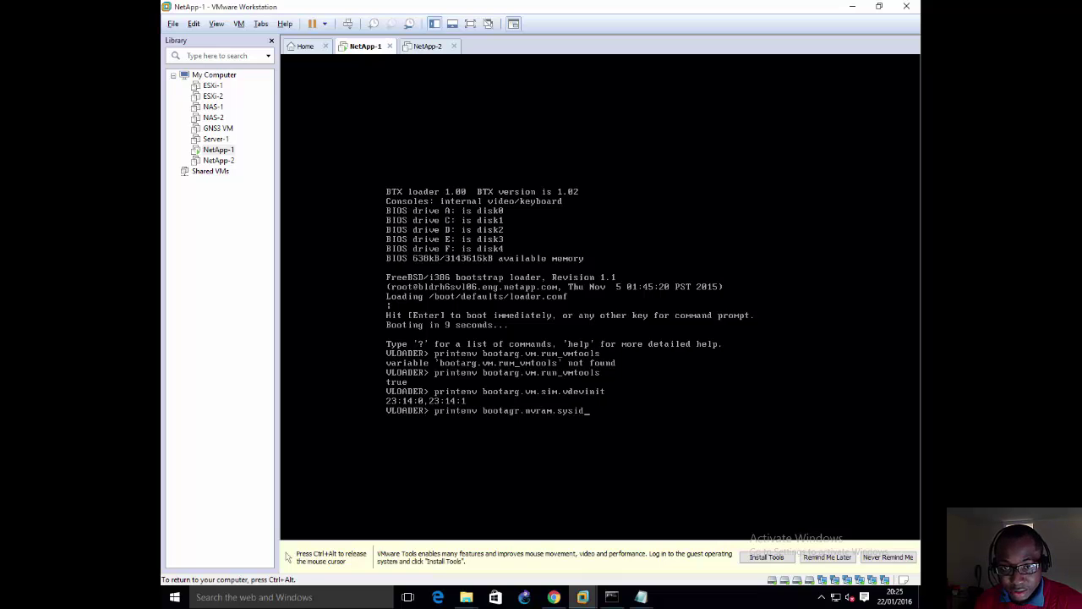
{"action": "key", "text": "Return"}
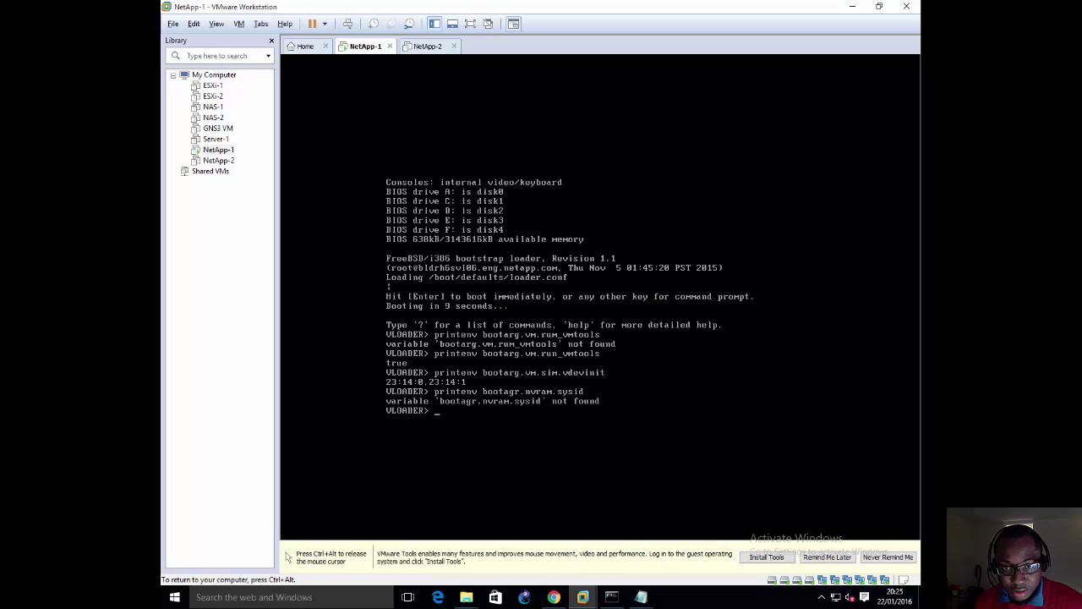
{"action": "key", "text": "BackSpace"}
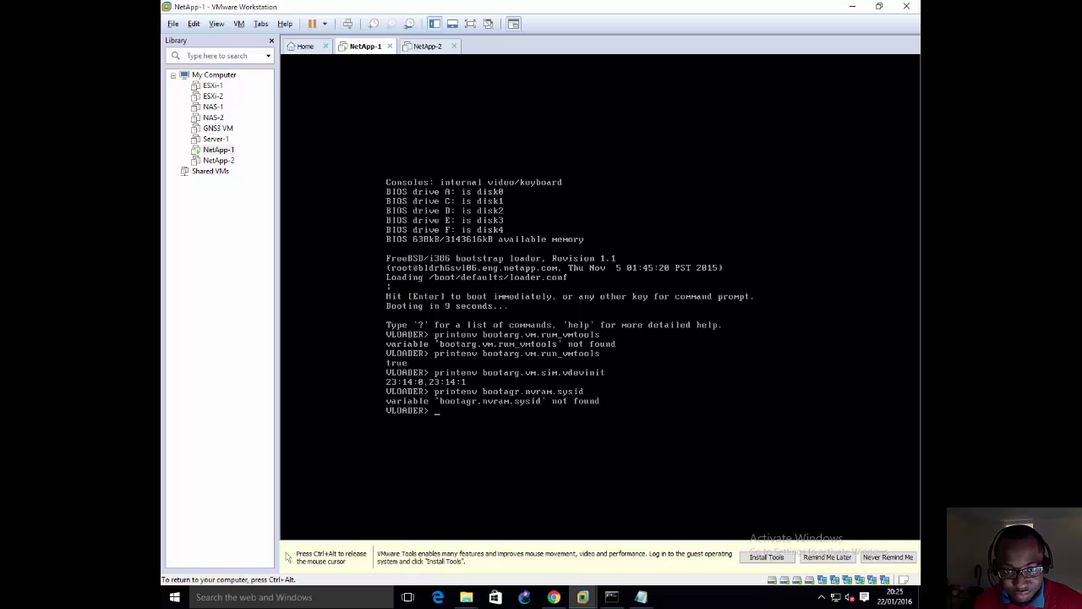
{"action": "type", "text": "print"}
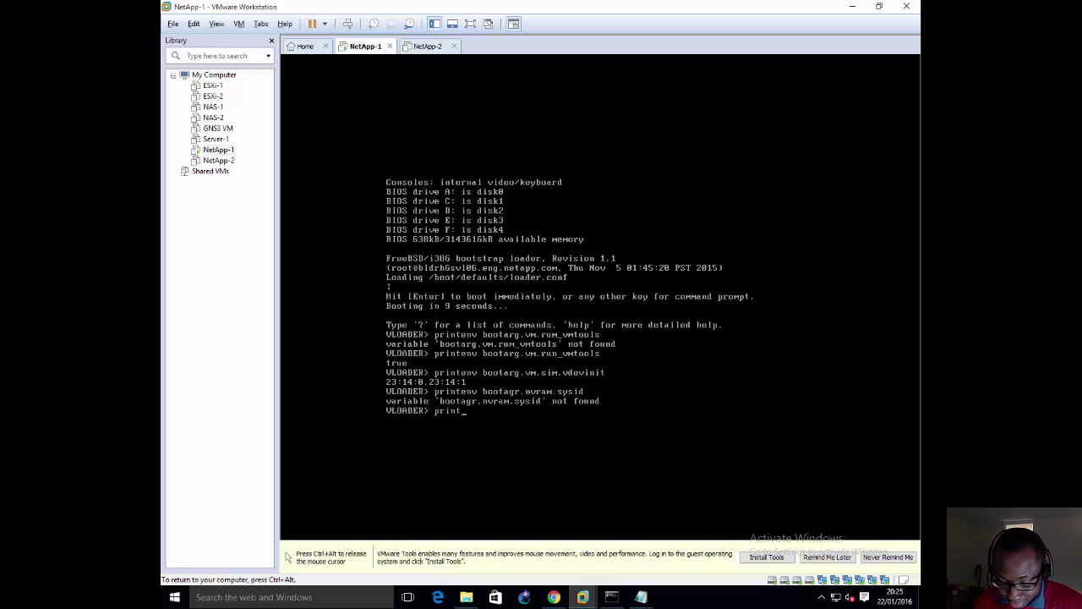
{"action": "type", "text": "env"}
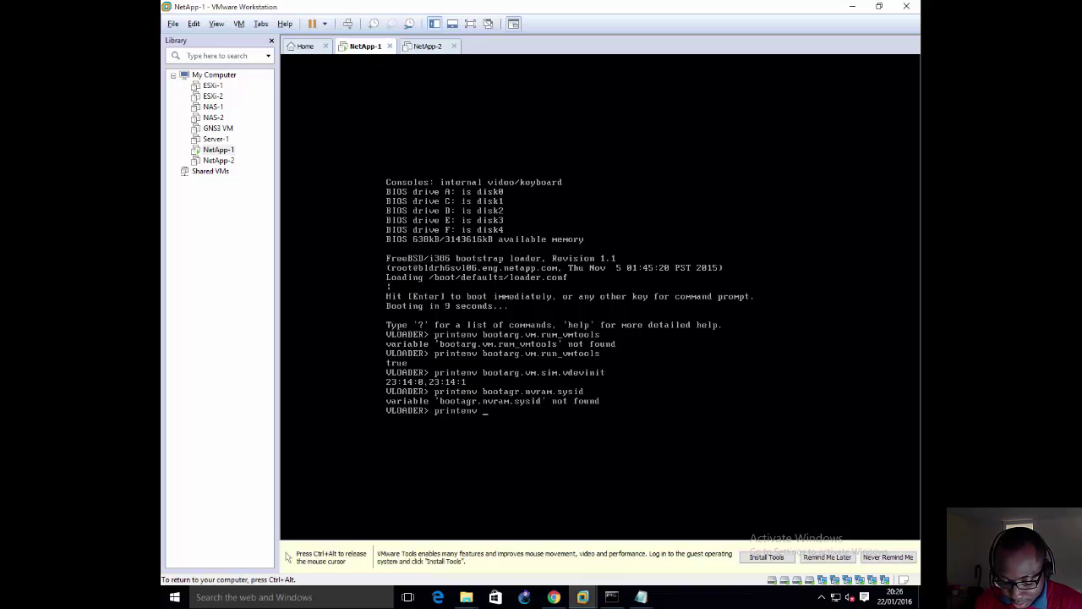
{"action": "type", "text": " SER"}
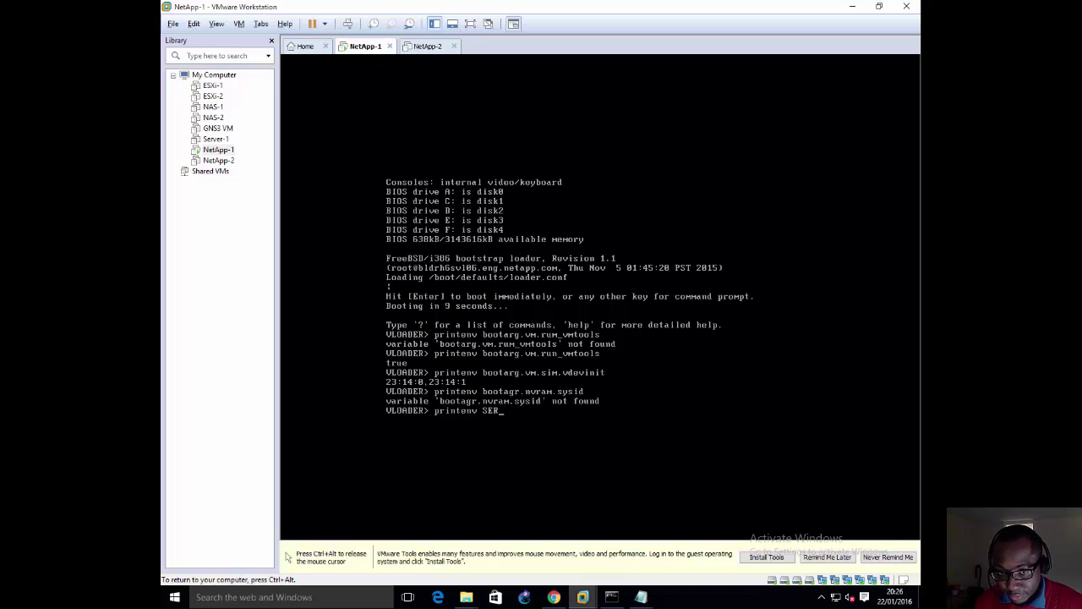
{"action": "key", "text": "BackSpace"}
{"action": "key", "text": "BackSpace"}
{"action": "key", "text": "BackSpace"}
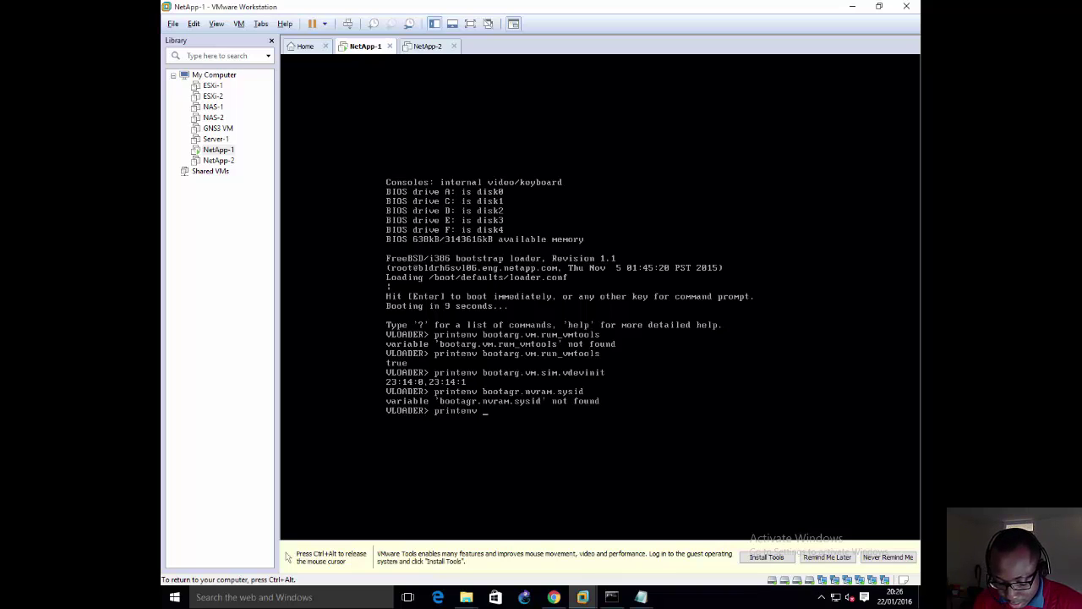
{"action": "type", "text": "ootarg"}
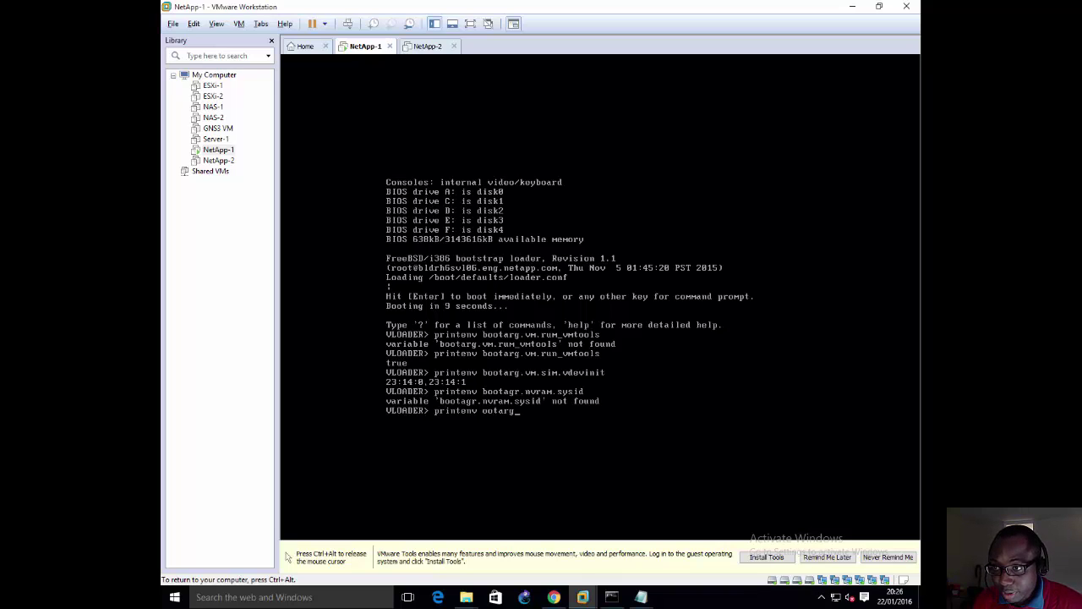
{"action": "type", "text": "."}
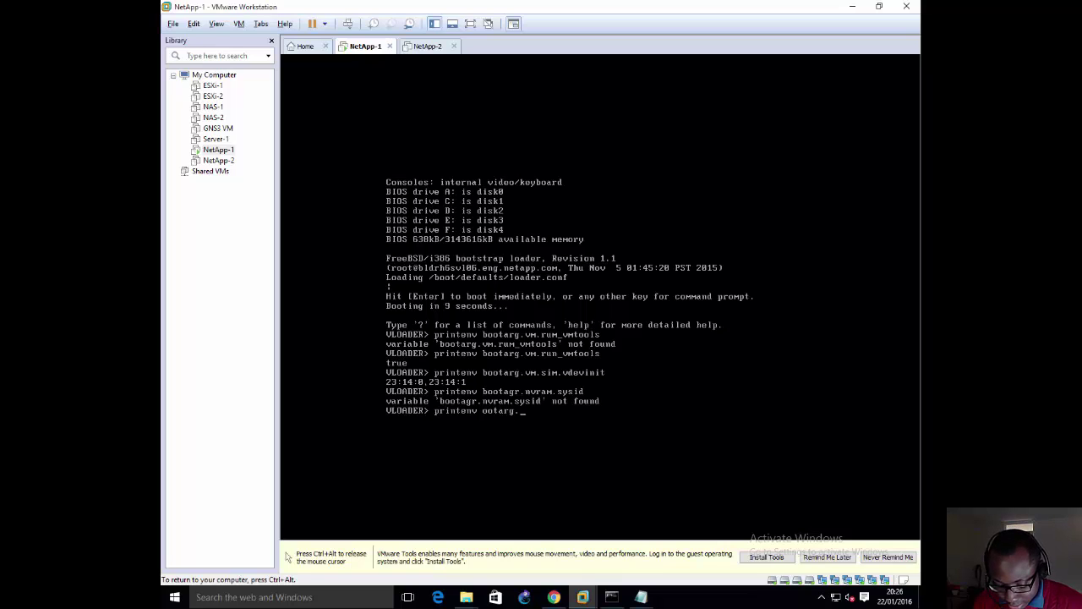
{"action": "type", "text": "nvram"}
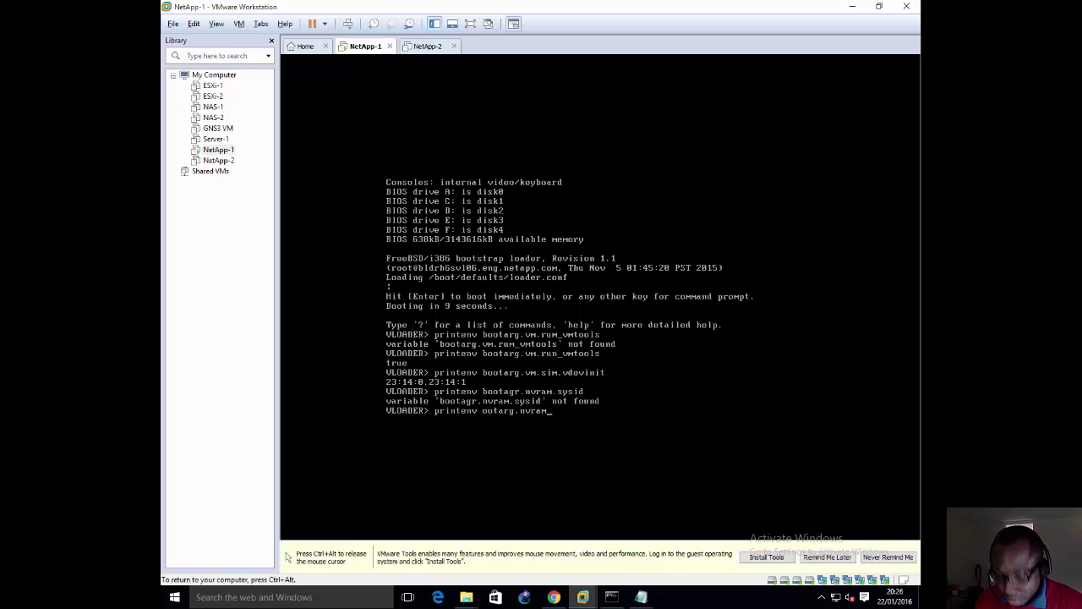
{"action": "type", "text": ".sysid"}
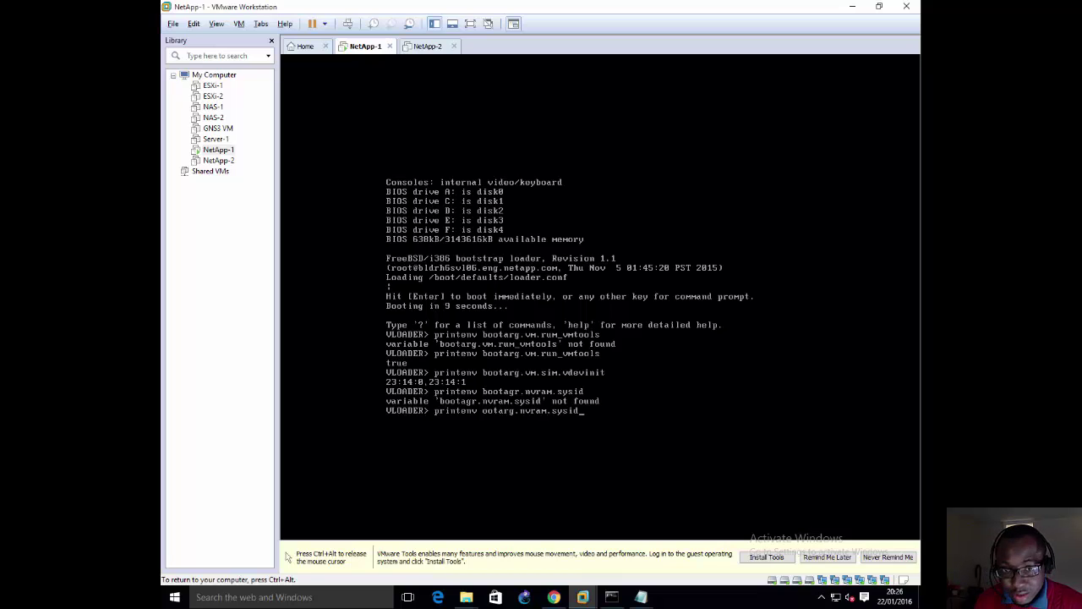
{"action": "key", "text": "Return"}
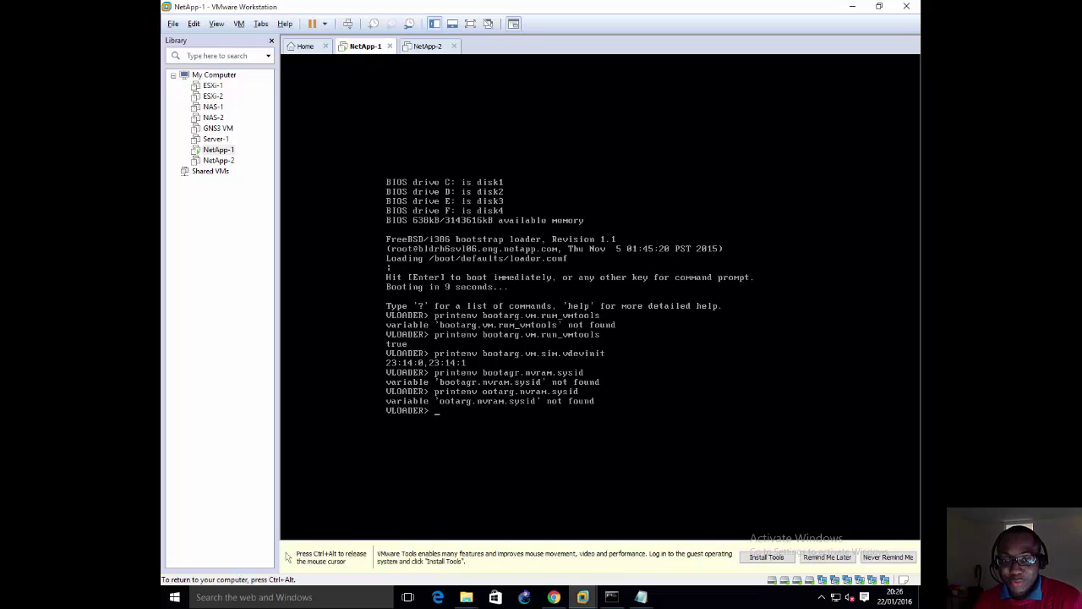
{"action": "type", "text": "pri"}
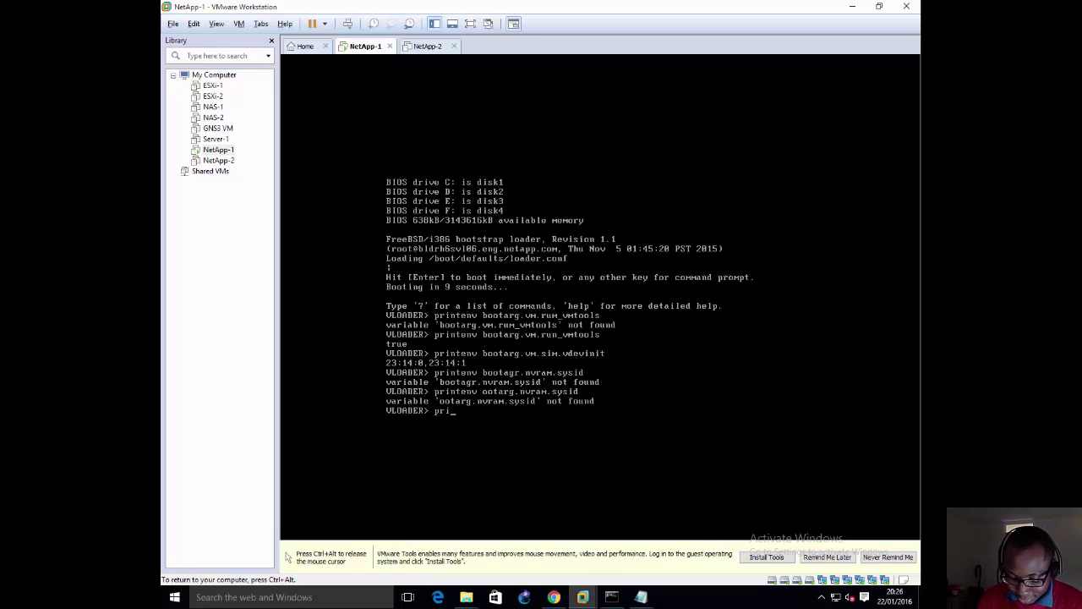
{"action": "type", "text": "ntenv"}
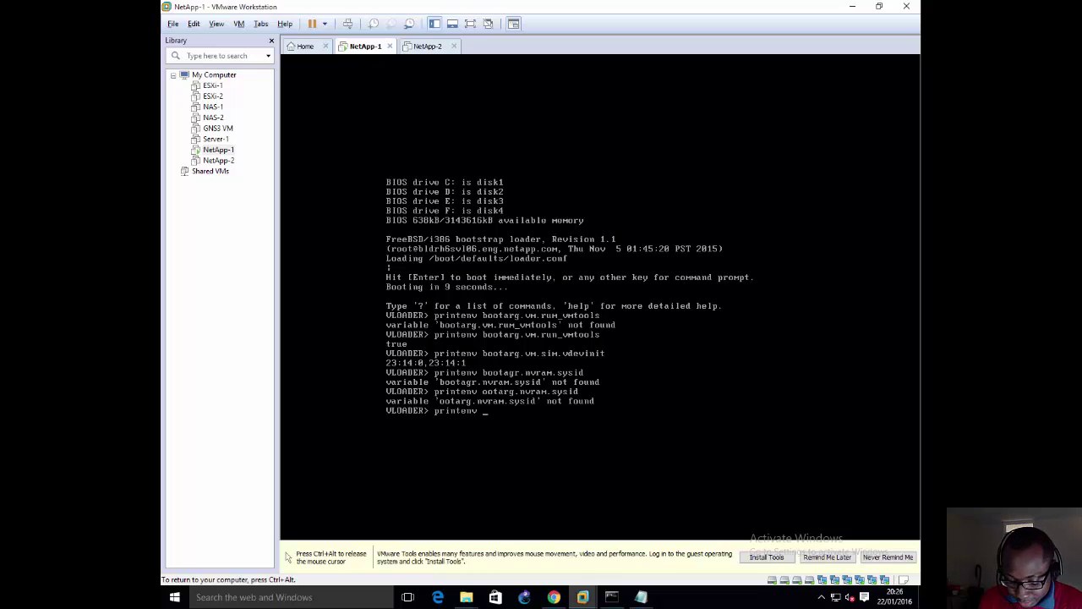
{"action": "type", "text": " boot"}
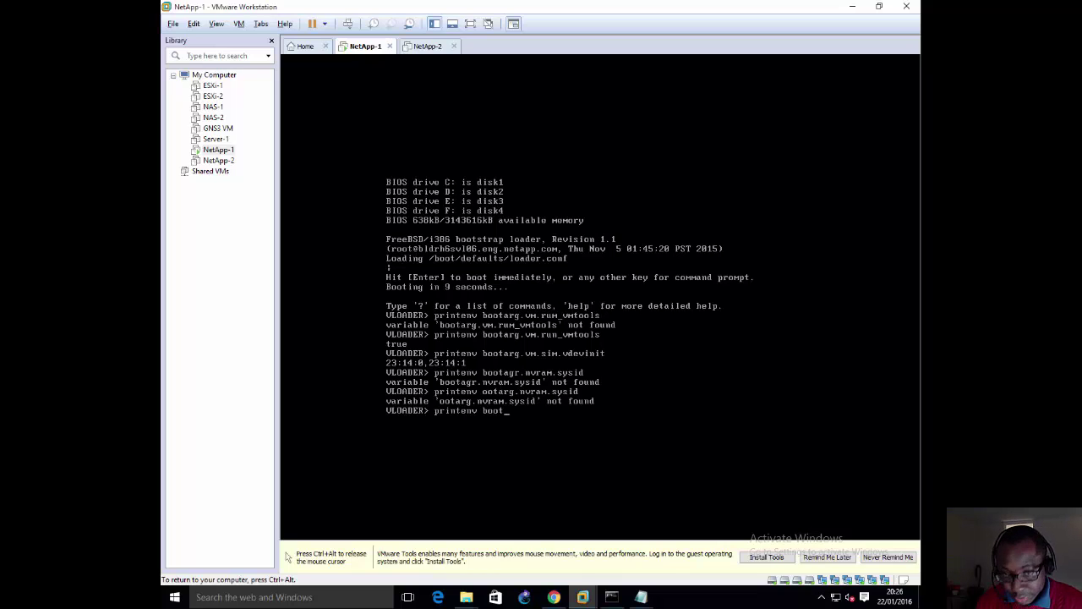
{"action": "type", "text": "arg."}
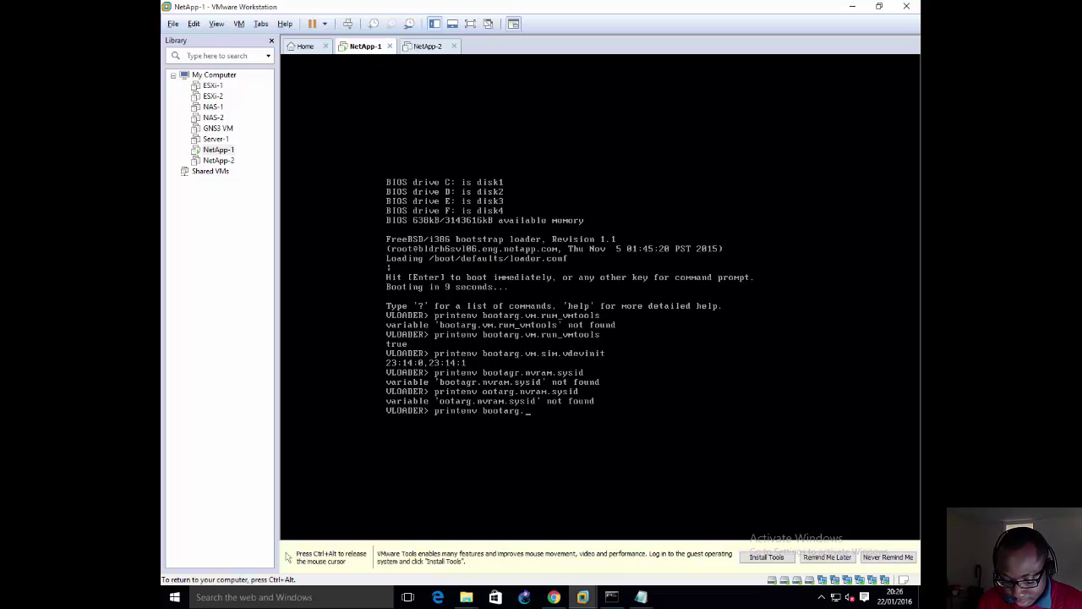
{"action": "type", "text": "nvr"}
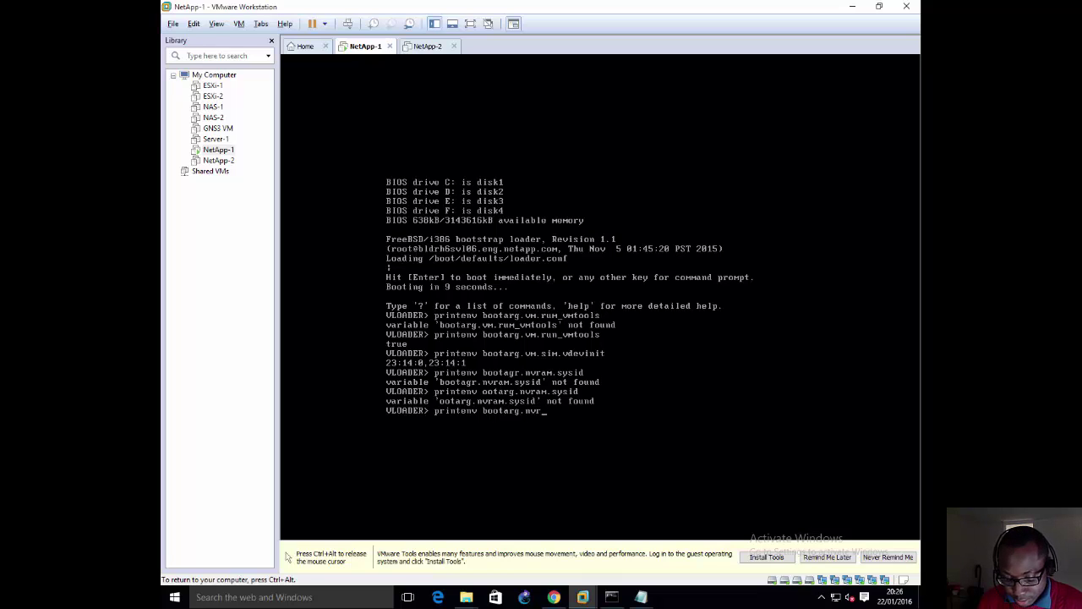
{"action": "type", "text": "am.sysid"}
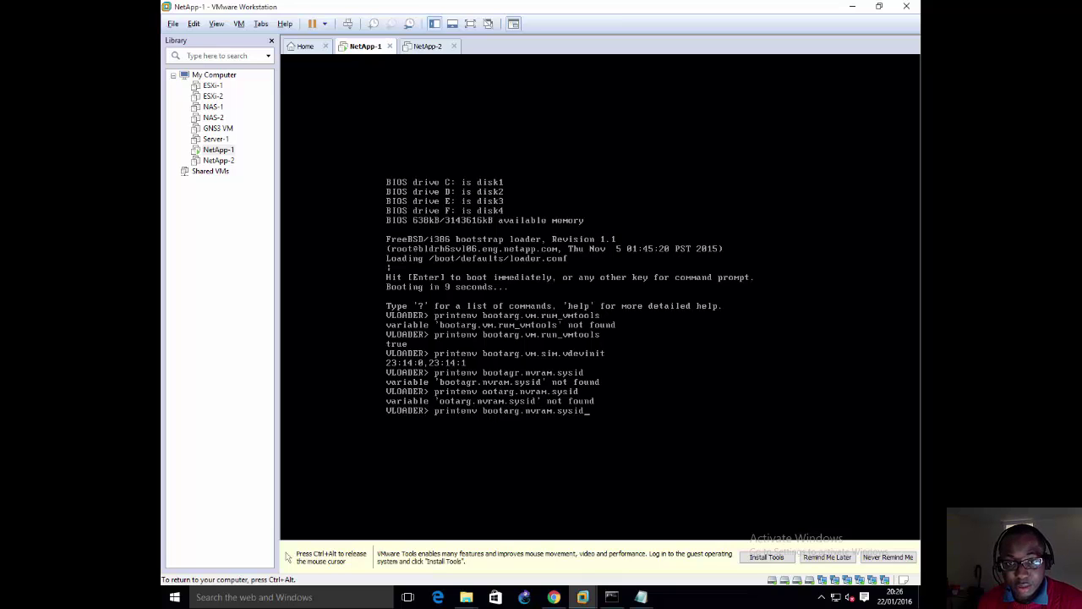
{"action": "key", "text": "Return"}
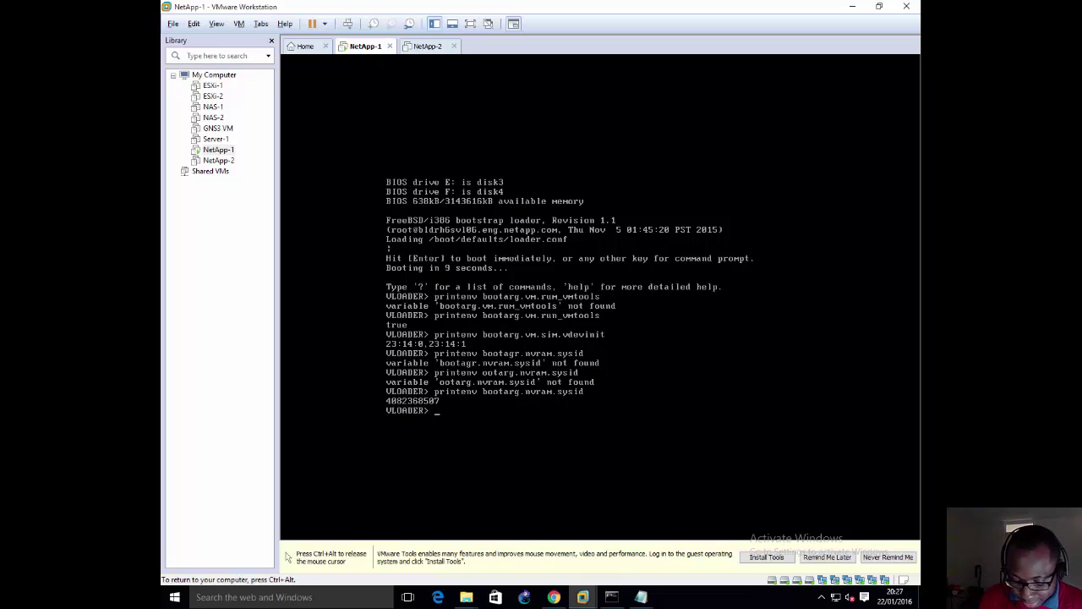
Step: Print the SYS_SERIAL_NUM serial number with printenv after a failed 'print' attempt
{"action": "type", "text": "print "}
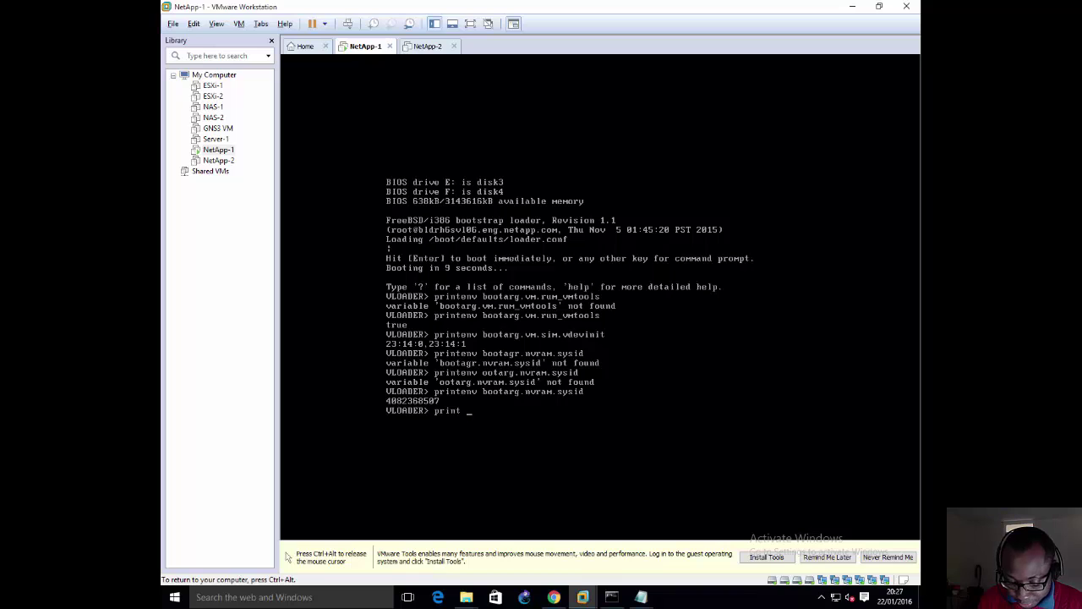
{"action": "type", "text": "SYS_SE"}
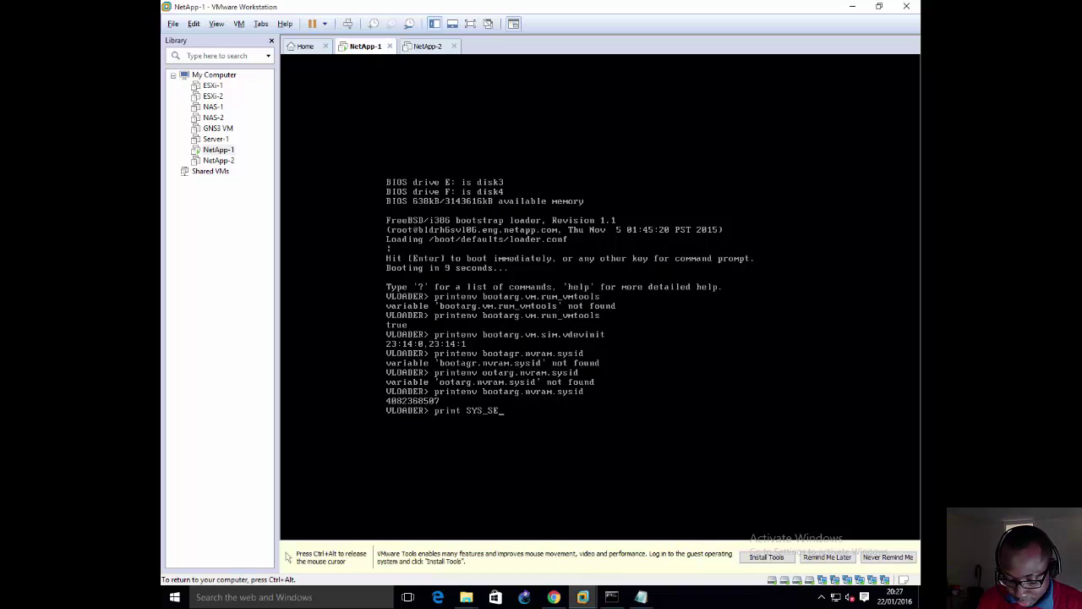
{"action": "type", "text": "RIAL_NUM"}
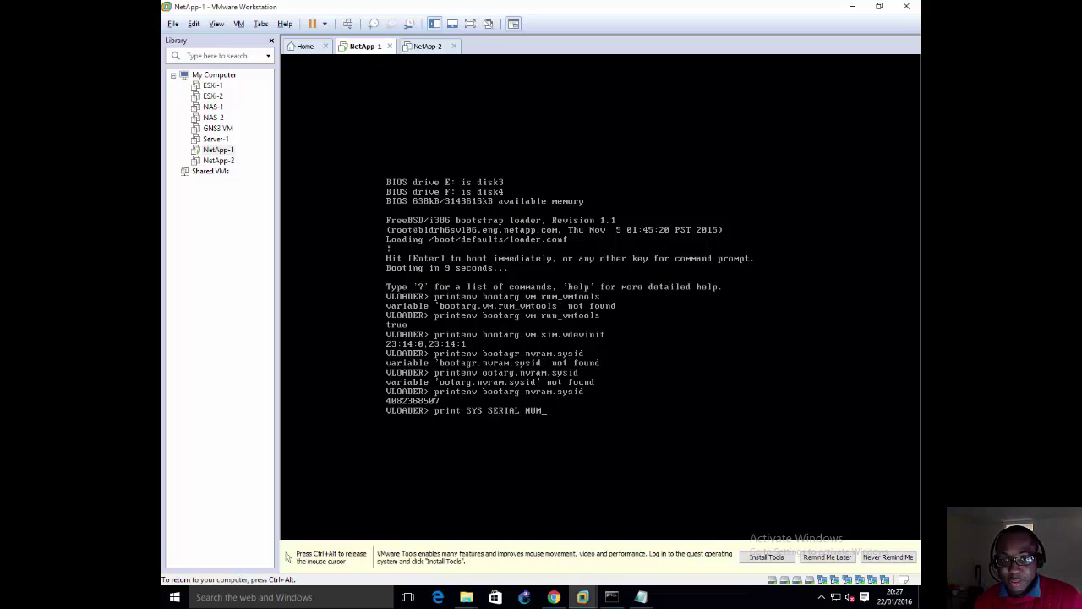
{"action": "key", "text": "Return"}
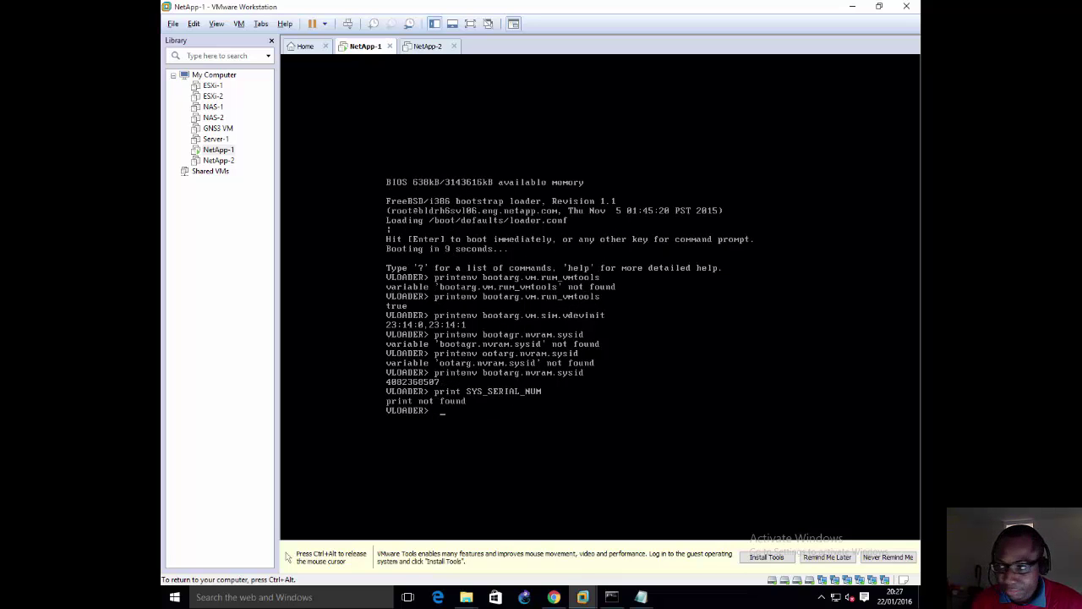
{"action": "key", "text": "BackSpace"}
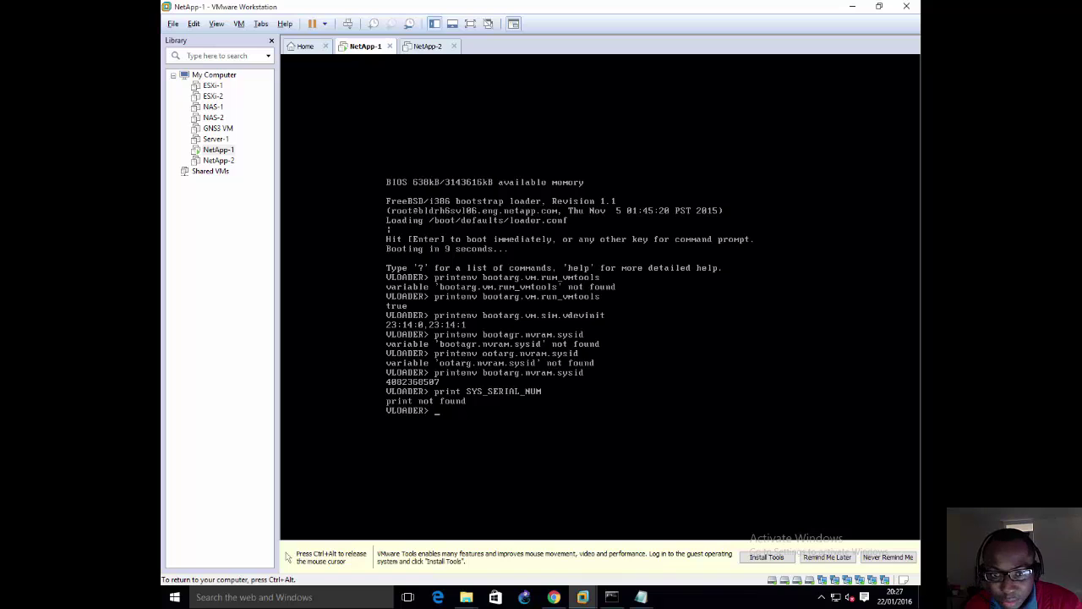
{"action": "type", "text": "pri"}
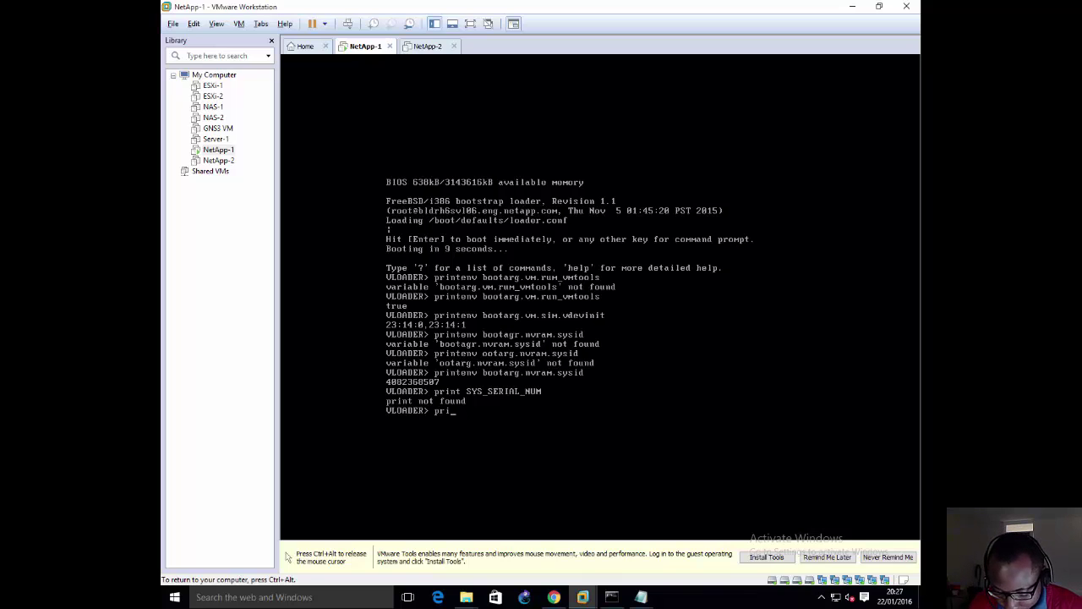
{"action": "type", "text": "ntenv"}
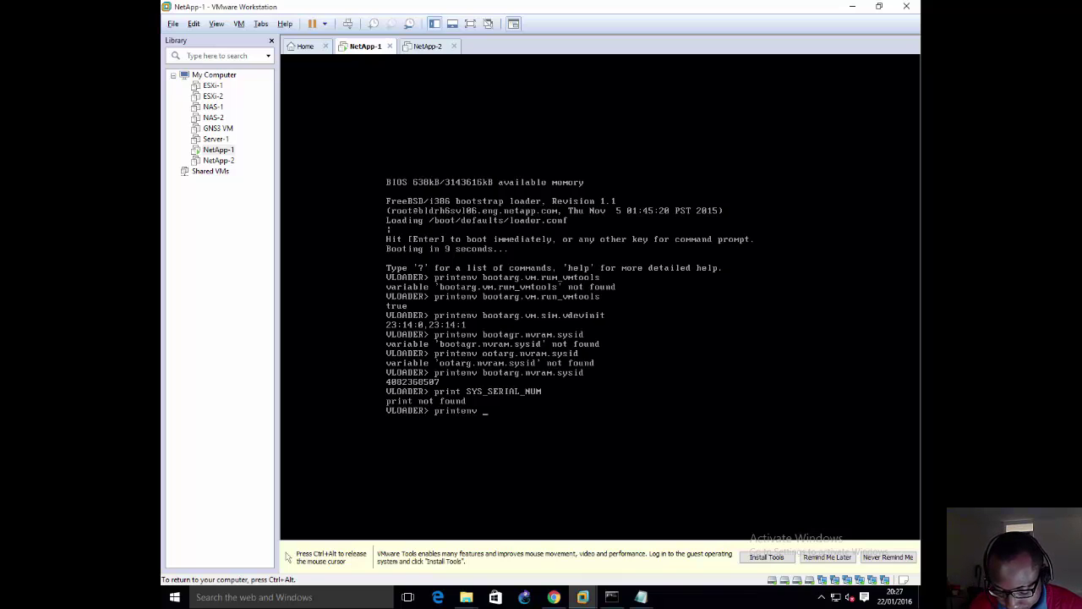
{"action": "type", "text": " SYS_"}
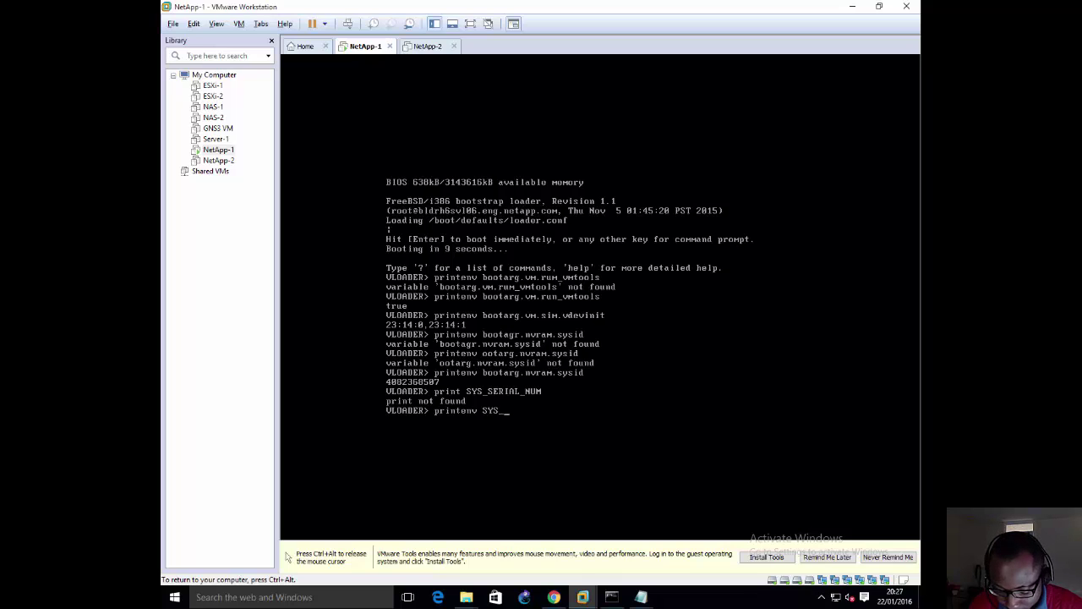
{"action": "type", "text": "SERIAL_"}
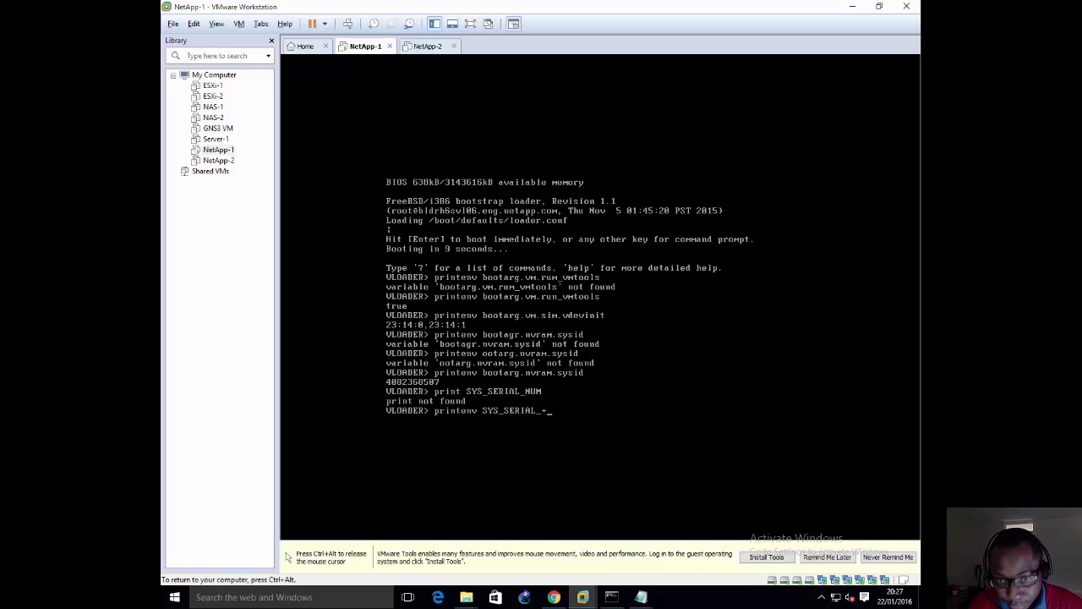
{"action": "type", "text": "NUM"}
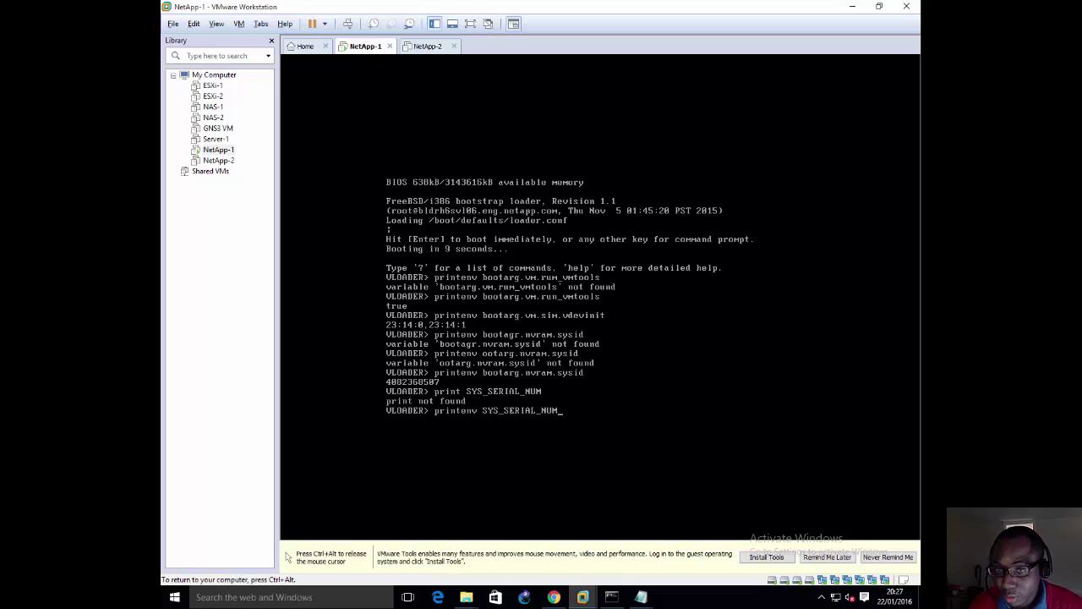
{"action": "key", "text": "Return"}
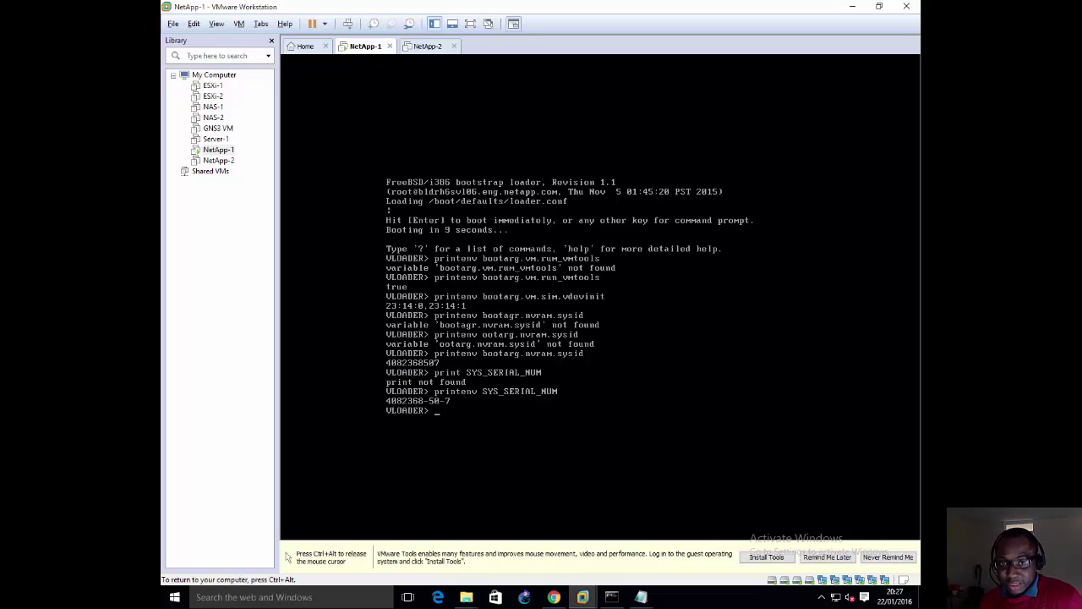
{"action": "key", "text": "ctrl+alt"}
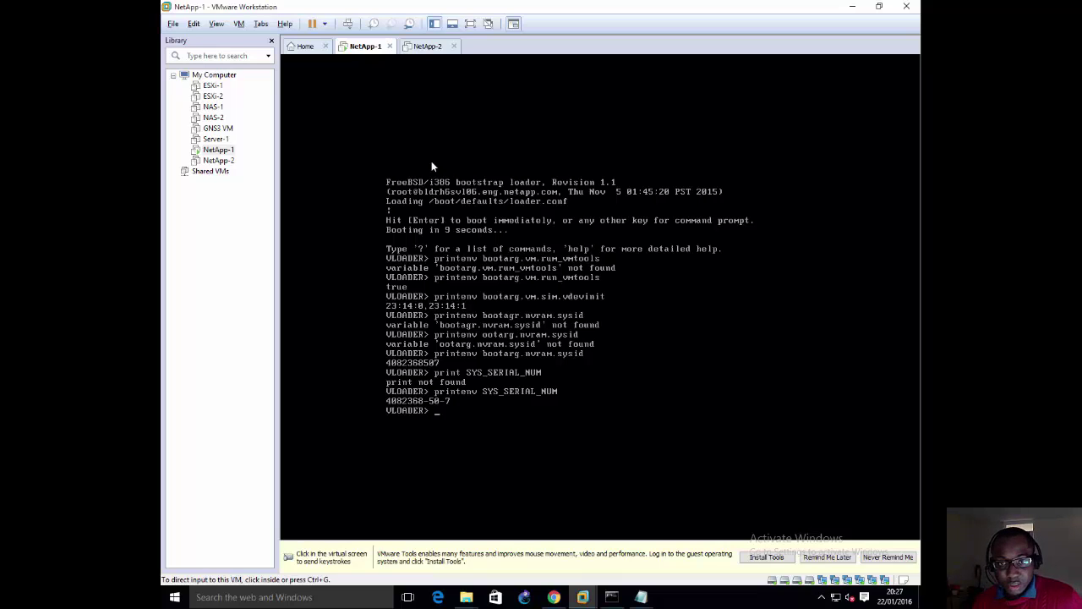
{"action": "left_click", "coordinate": [554, 597]}
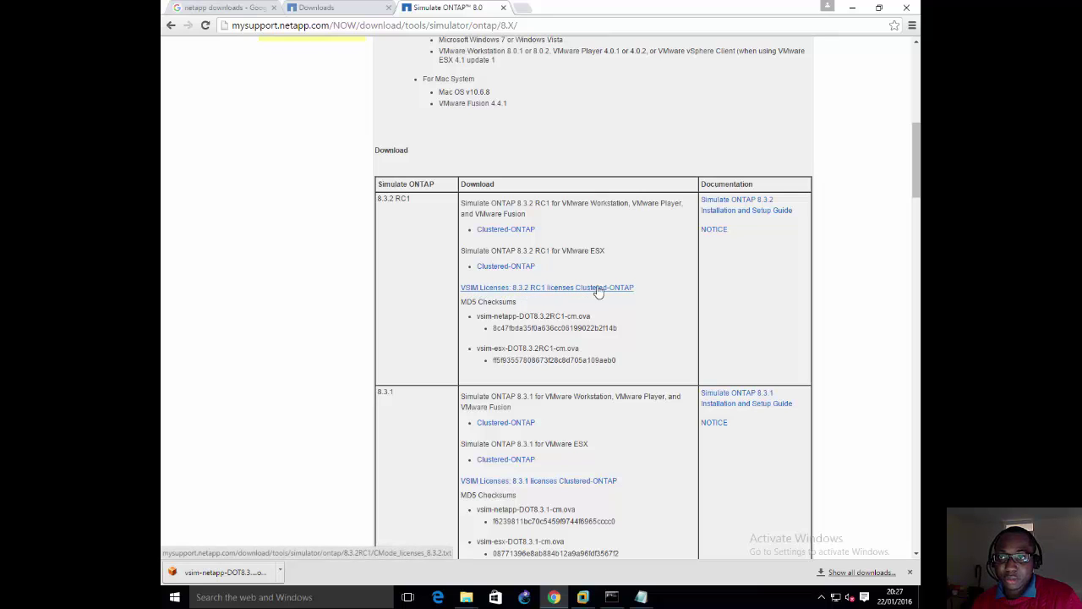
{"action": "left_click", "coordinate": [854, 8]}
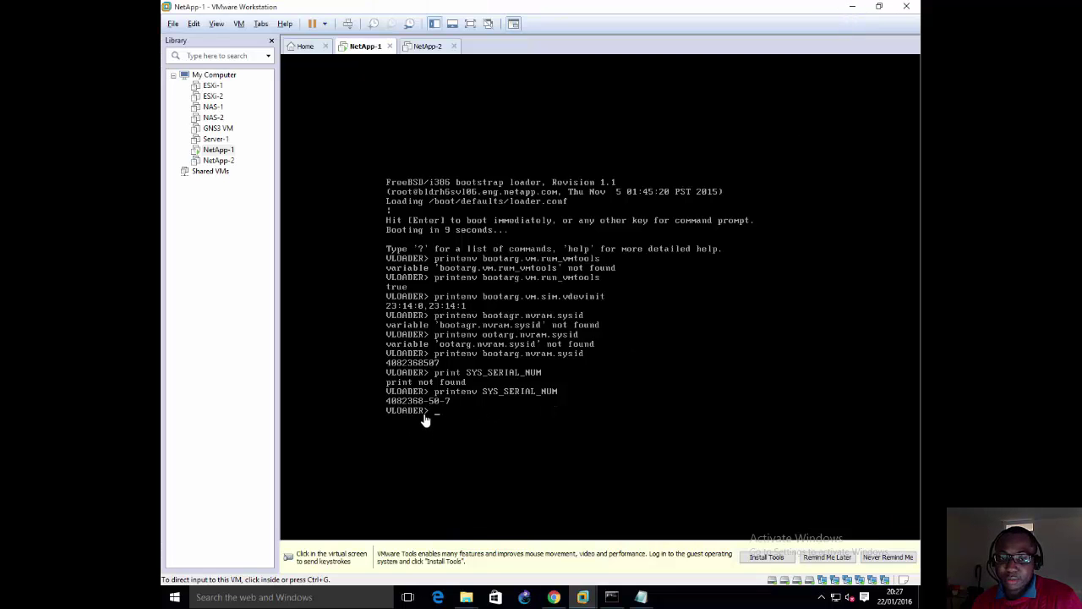
Step: Type setenv bootarg.nvram.sysid=111111111 in the console, then erase it back to 'setenv '
{"action": "left_click", "coordinate": [487, 358]}
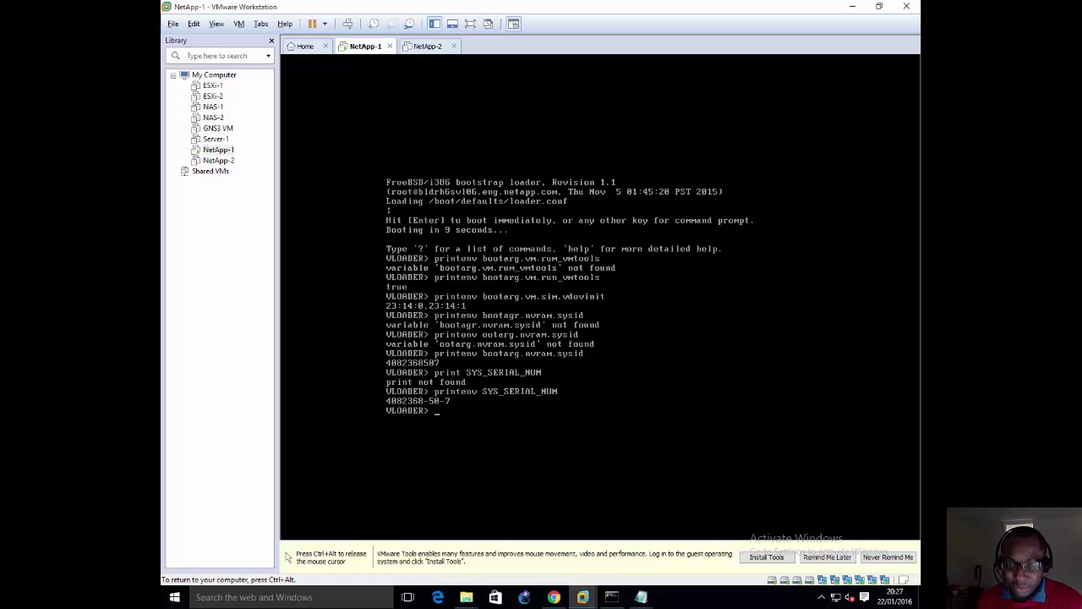
{"action": "type", "text": "setenv"}
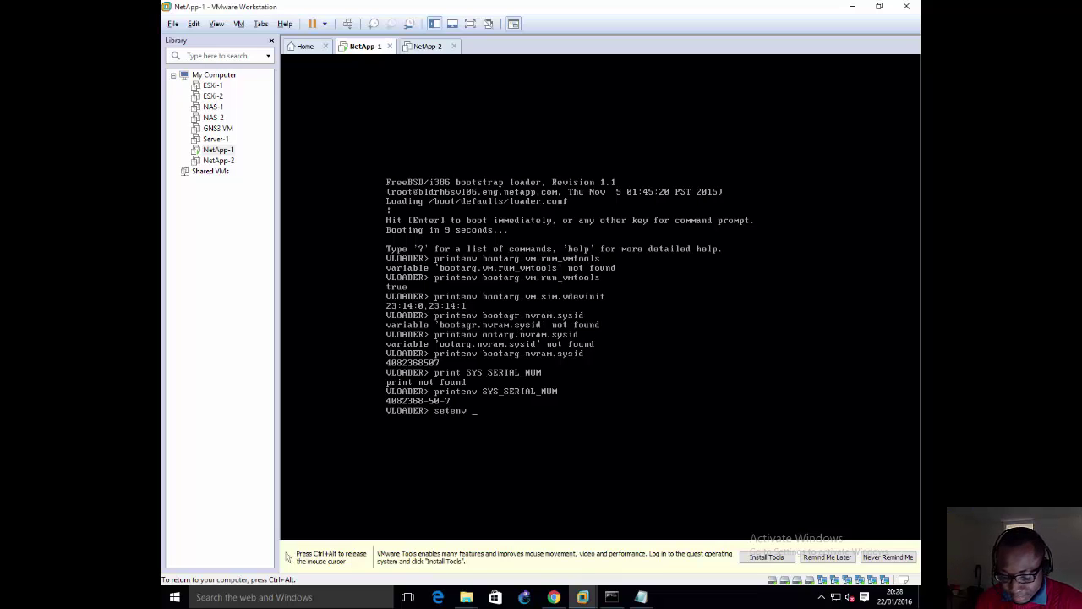
{"action": "type", "text": " bootarg"}
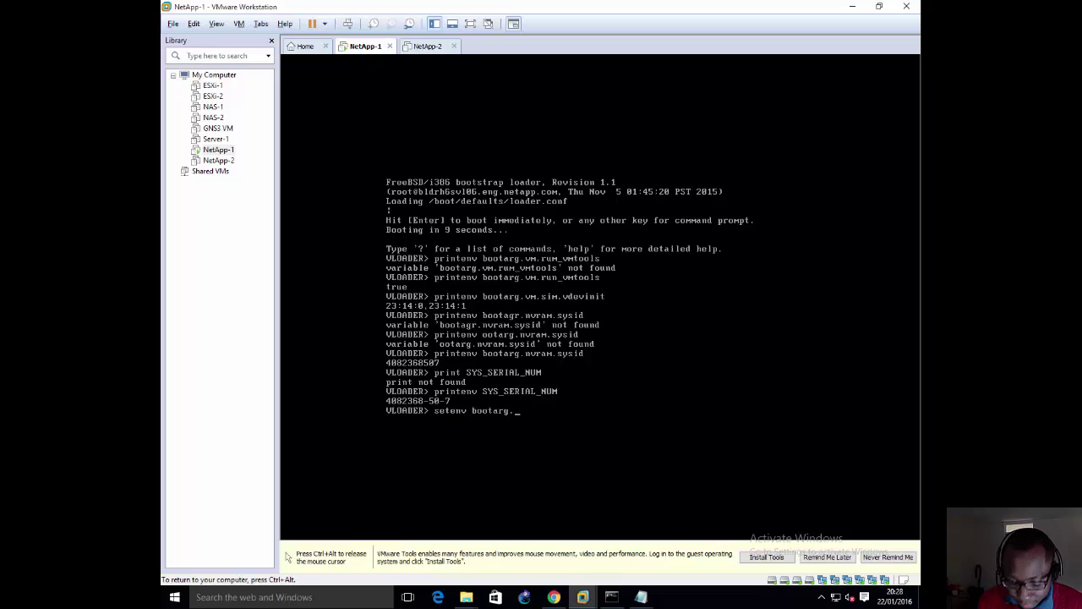
{"action": "type", "text": ".nvra"}
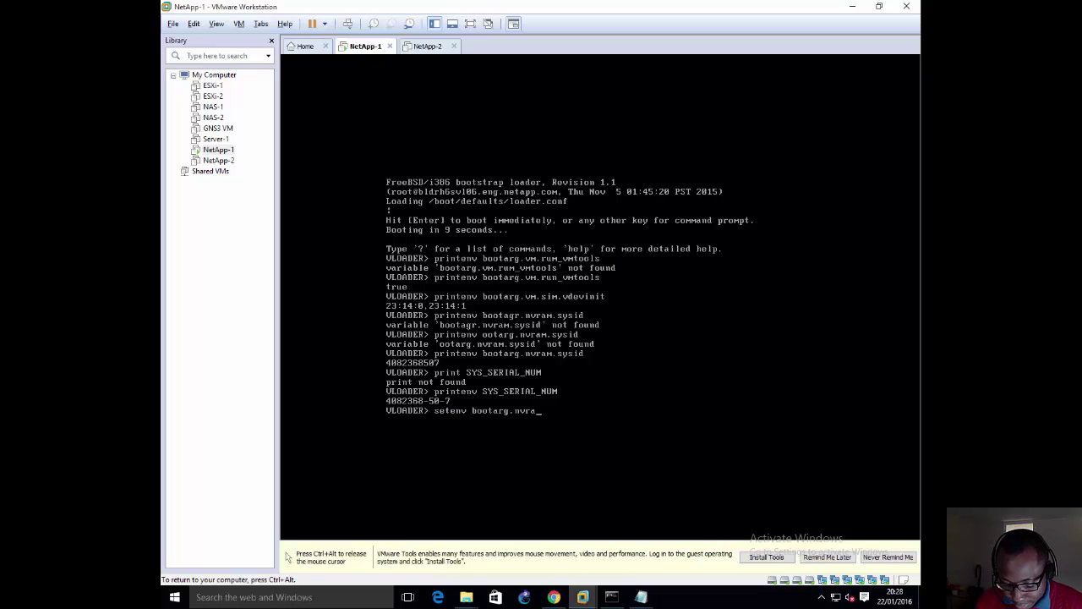
{"action": "type", "text": "m.sysid"}
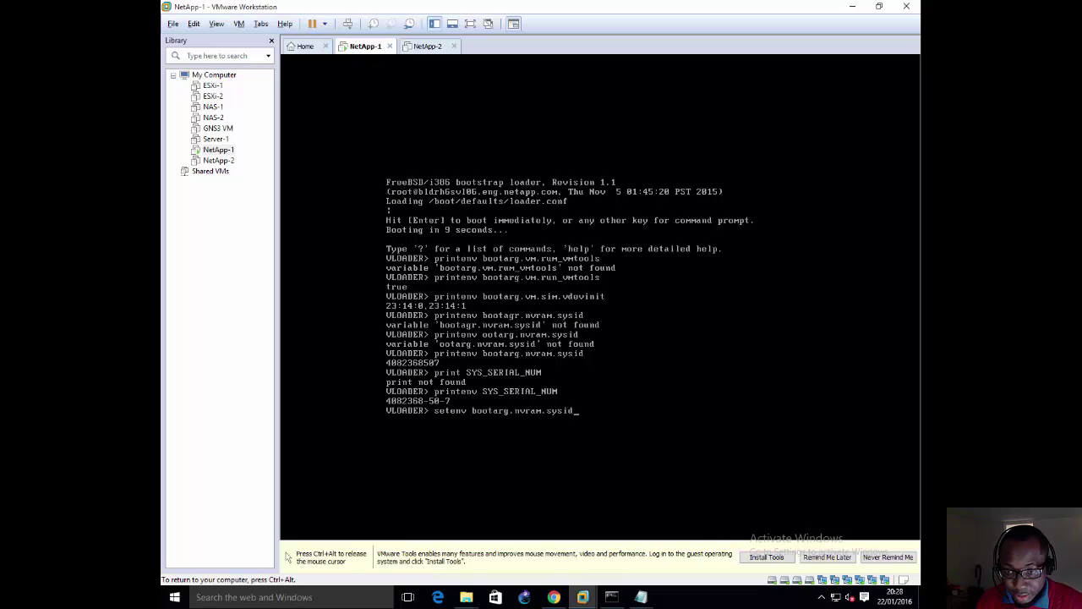
{"action": "type", "text": "="}
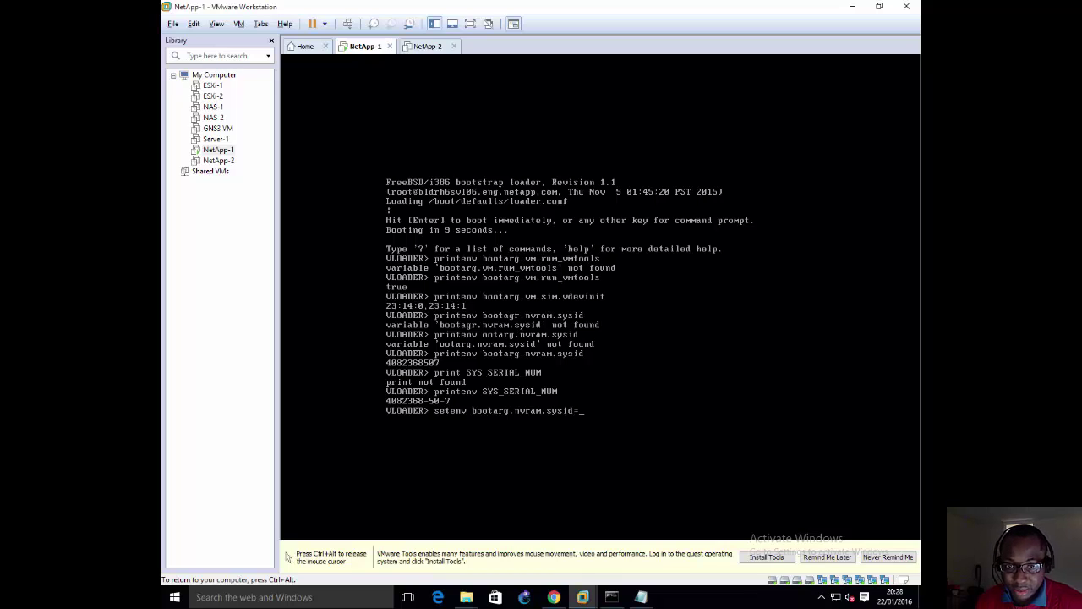
{"action": "type", "text": "111111111"}
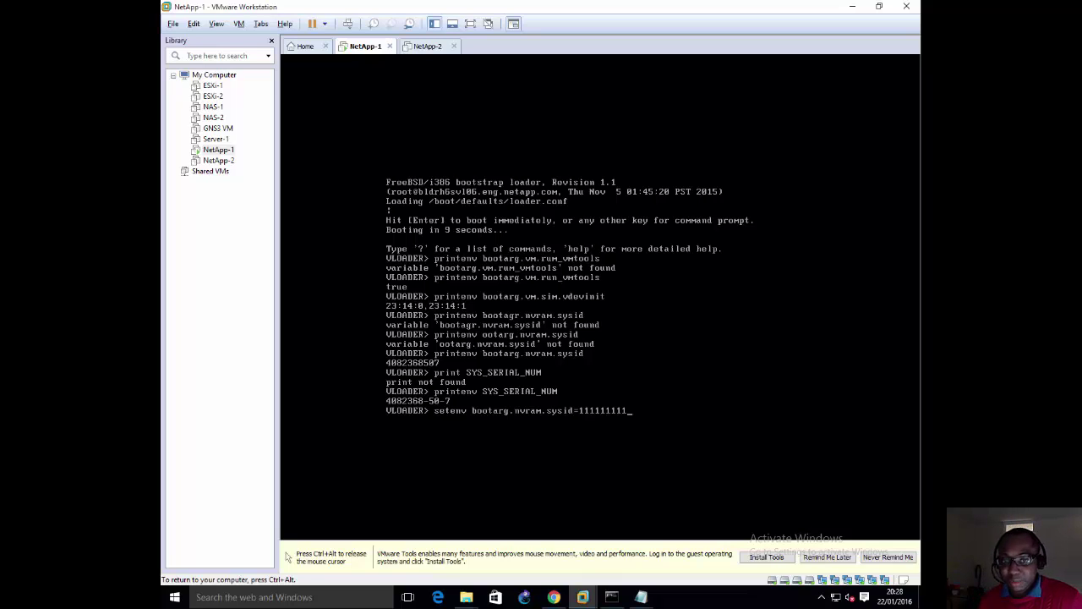
{"action": "key", "text": "BackSpace"}
{"action": "key", "text": "BackSpace"}
{"action": "key", "text": "BackSpace"}
{"action": "key", "text": "BackSpace"}
{"action": "key", "text": "BackSpace"}
{"action": "key", "text": "BackSpace"}
{"action": "key", "text": "BackSpace"}
{"action": "key", "text": "BackSpace"}
{"action": "key", "text": "BackSpace"}
{"action": "key", "text": "BackSpace"}
{"action": "key", "text": "BackSpace"}
{"action": "key", "text": "BackSpace"}
{"action": "key", "text": "BackSpace"}
{"action": "key", "text": "BackSpace"}
{"action": "key", "text": "BackSpace"}
{"action": "key", "text": "BackSpace"}
{"action": "key", "text": "BackSpace"}
{"action": "key", "text": "BackSpace"}
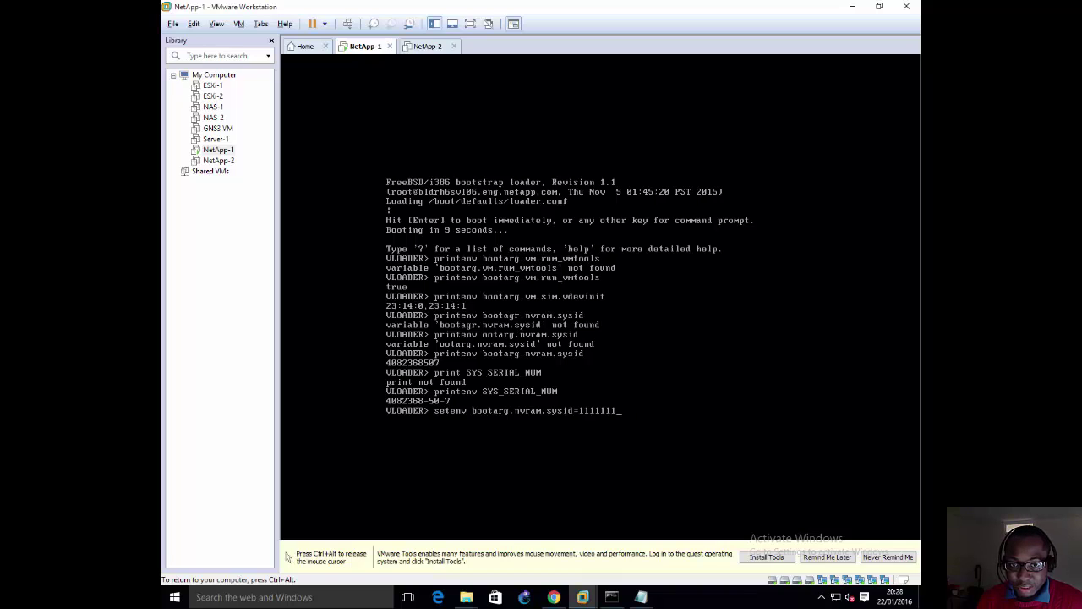
{"action": "key", "text": "BackSpace"}
{"action": "key", "text": "BackSpace"}
{"action": "key", "text": "BackSpace"}
{"action": "key", "text": "BackSpace"}
{"action": "key", "text": "BackSpace"}
{"action": "key", "text": "BackSpace"}
{"action": "key", "text": "BackSpace"}
{"action": "key", "text": "BackSpace"}
{"action": "key", "text": "BackSpace"}
{"action": "key", "text": "BackSpace"}
{"action": "key", "text": "BackSpace"}
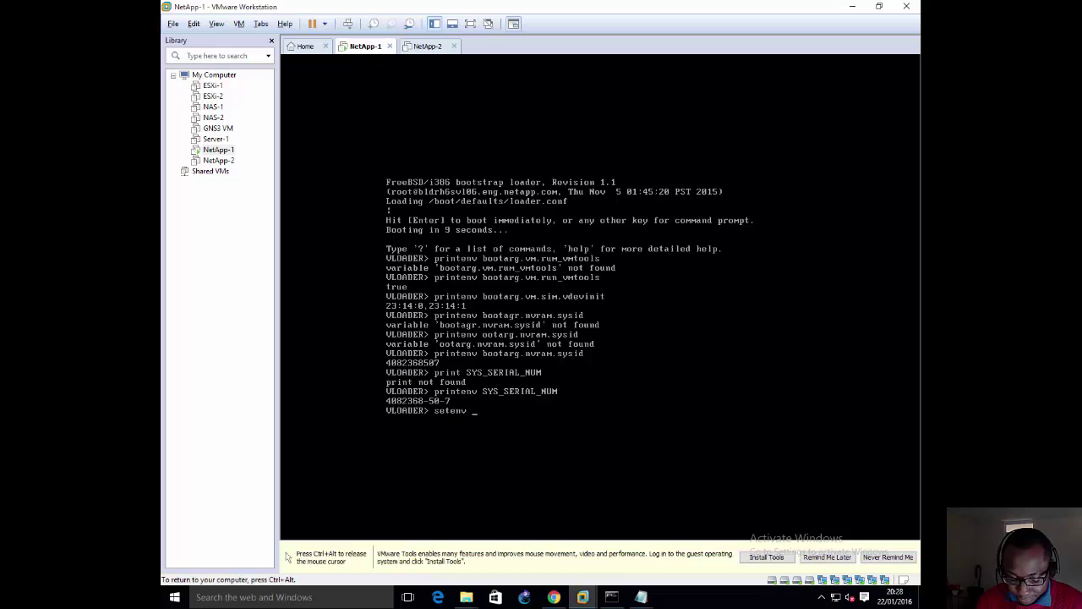
{"action": "type", "text": "SYS_SE"}
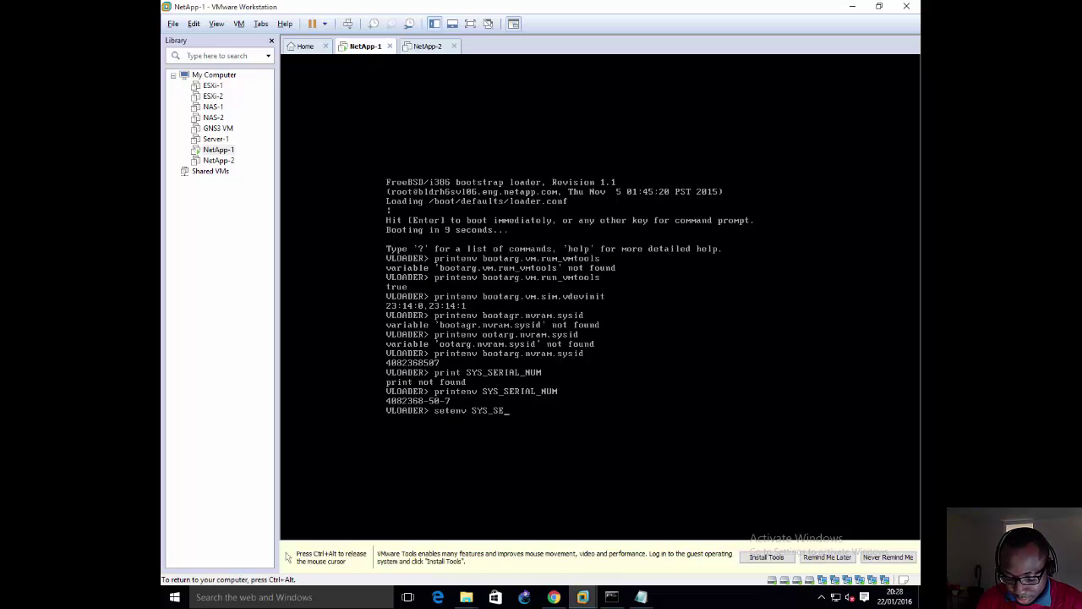
{"action": "type", "text": "RIAL_NUM"}
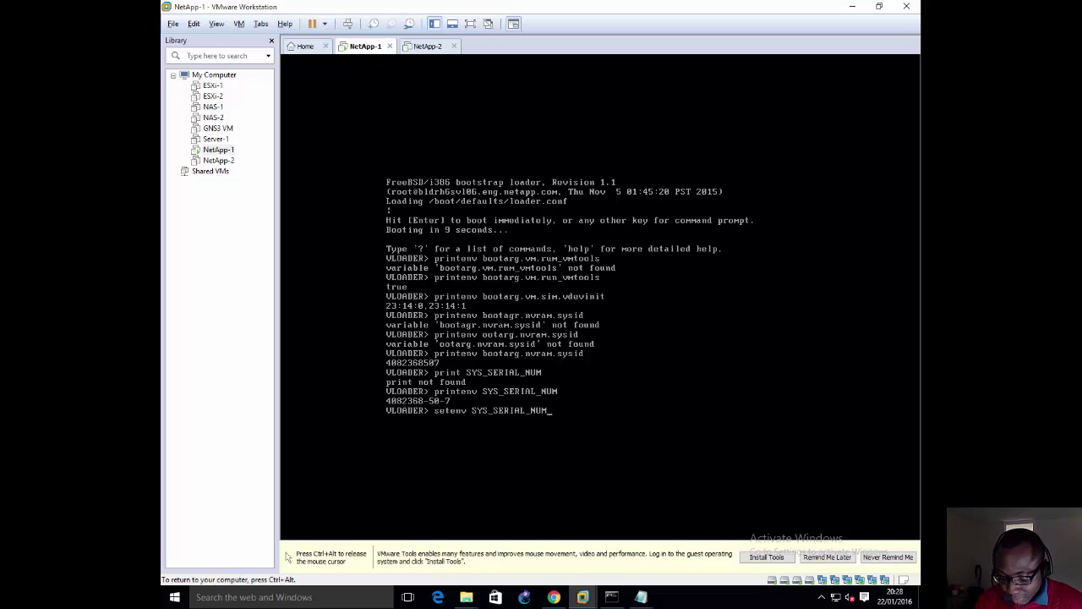
{"action": "type", "text": "="}
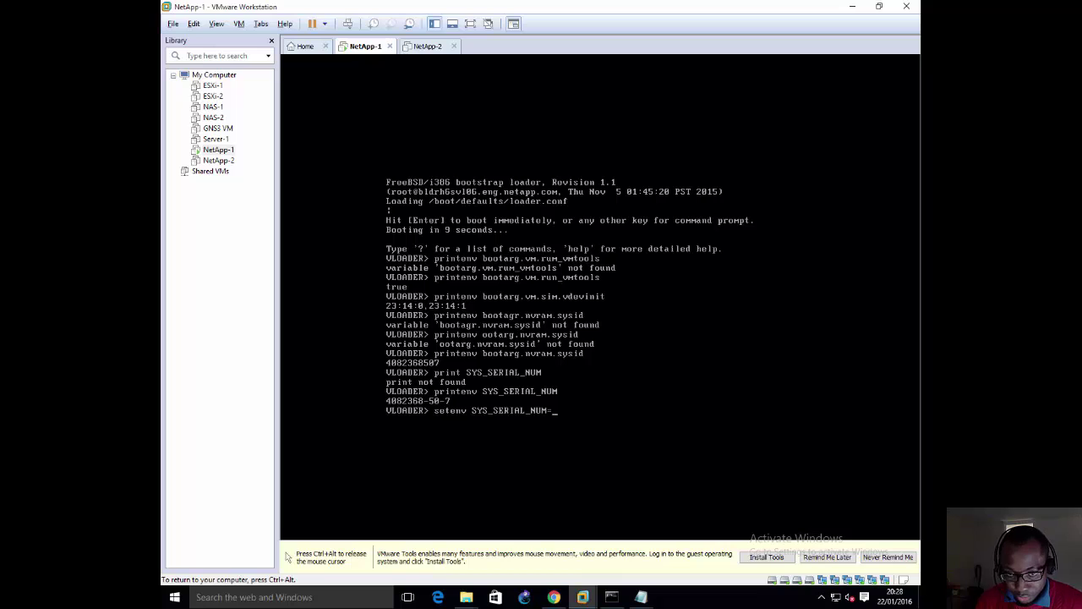
{"action": "type", "text": "11111111"}
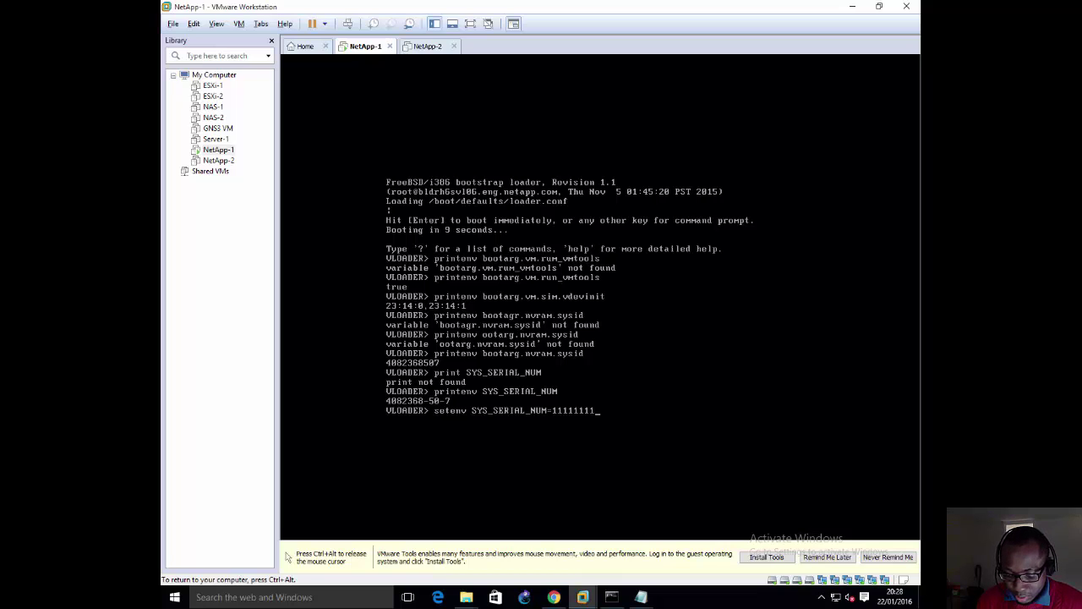
{"action": "type", "text": "-11"}
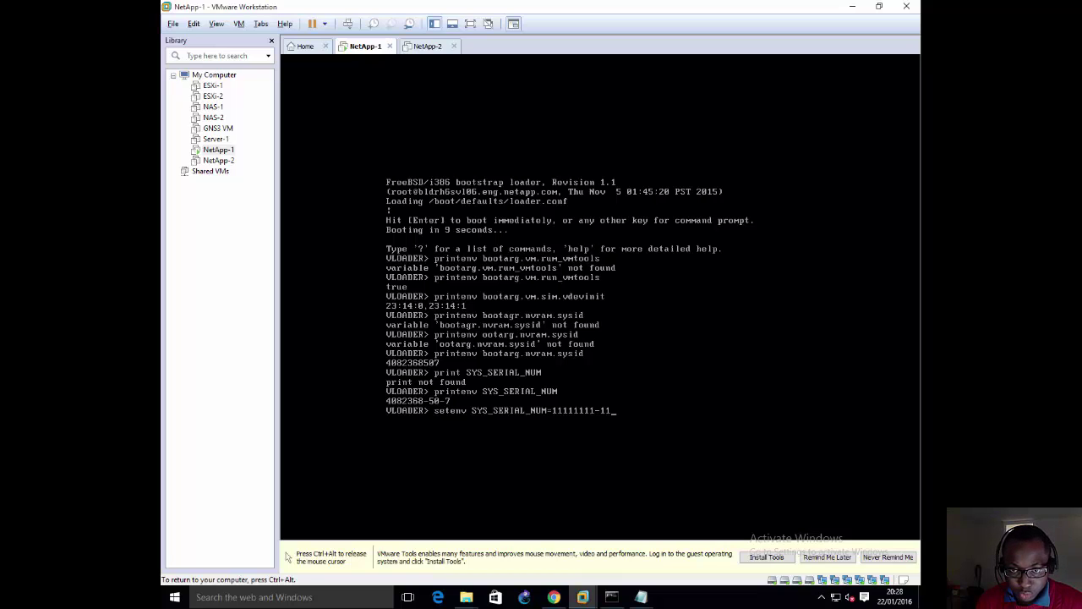
{"action": "type", "text": "-1"}
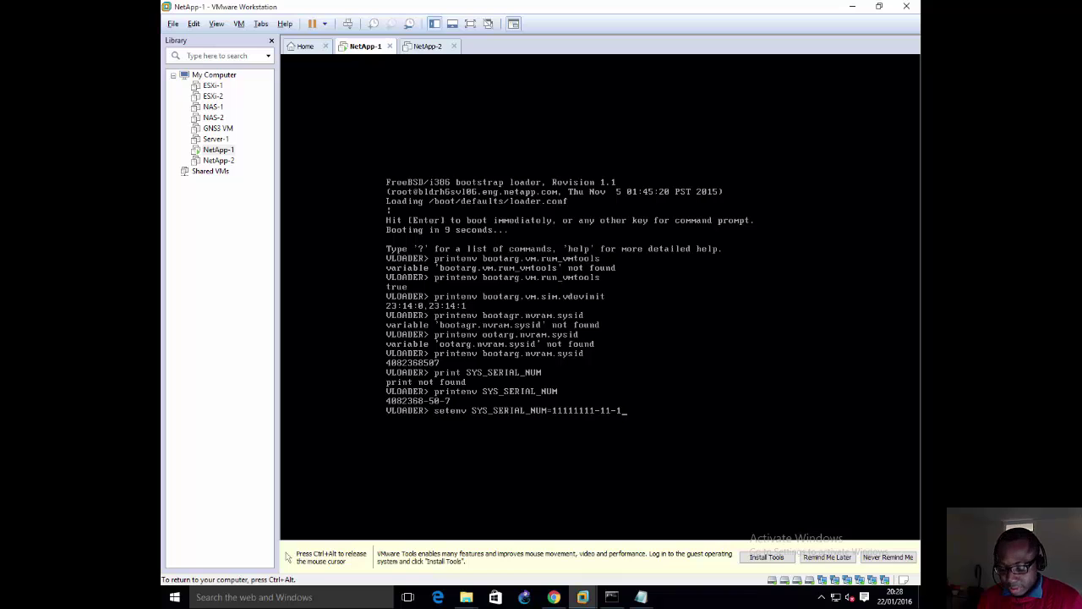
{"action": "key", "text": "BackSpace"}
{"action": "key", "text": "BackSpace"}
{"action": "key", "text": "BackSpace"}
{"action": "key", "text": "BackSpace"}
{"action": "key", "text": "BackSpace"}
{"action": "key", "text": "BackSpace"}
{"action": "key", "text": "BackSpace"}
{"action": "key", "text": "BackSpace"}
{"action": "key", "text": "BackSpace"}
{"action": "key", "text": "BackSpace"}
{"action": "key", "text": "BackSpace"}
{"action": "key", "text": "BackSpace"}
{"action": "key", "text": "BackSpace"}
{"action": "key", "text": "BackSpace"}
{"action": "key", "text": "BackSpace"}
{"action": "key", "text": "BackSpace"}
{"action": "key", "text": "BackSpace"}
{"action": "key", "text": "BackSpace"}
{"action": "key", "text": "BackSpace"}
{"action": "key", "text": "BackSpace"}
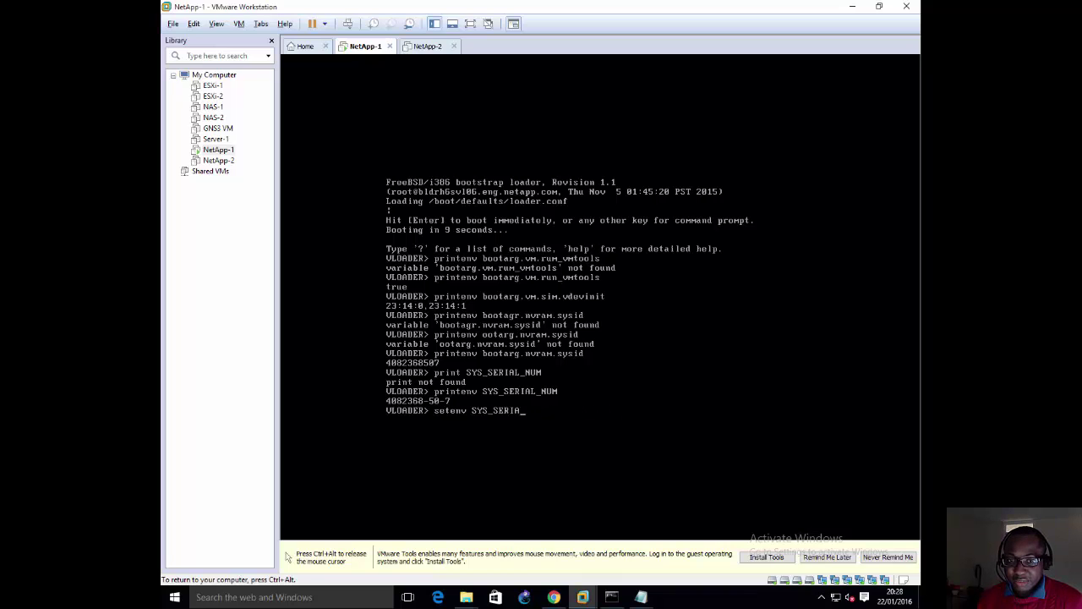
{"action": "key", "text": "BackSpace"}
{"action": "key", "text": "BackSpace"}
{"action": "key", "text": "BackSpace"}
{"action": "key", "text": "BackSpace"}
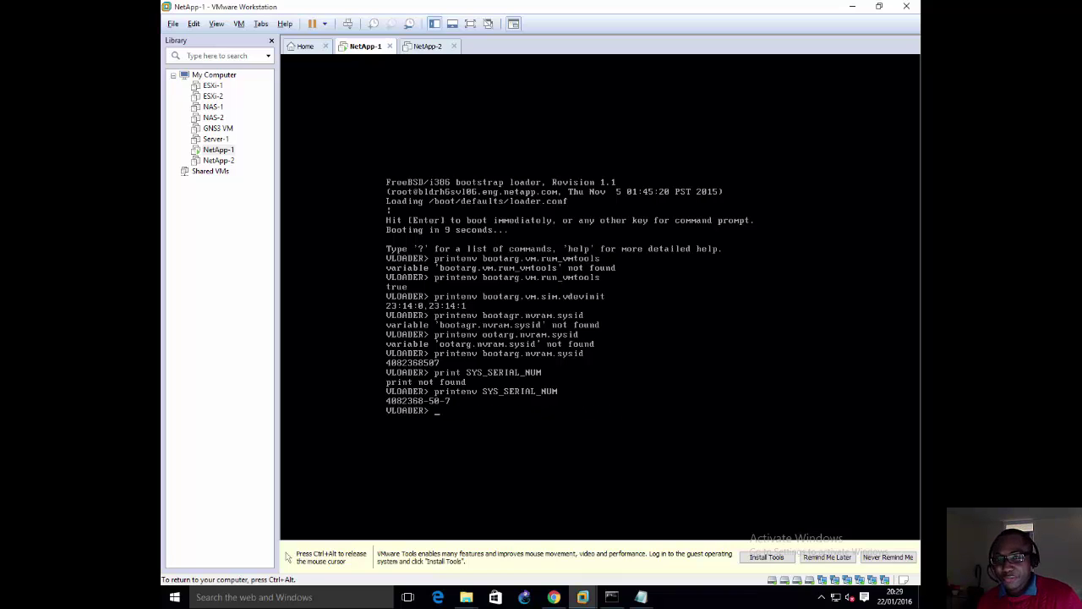
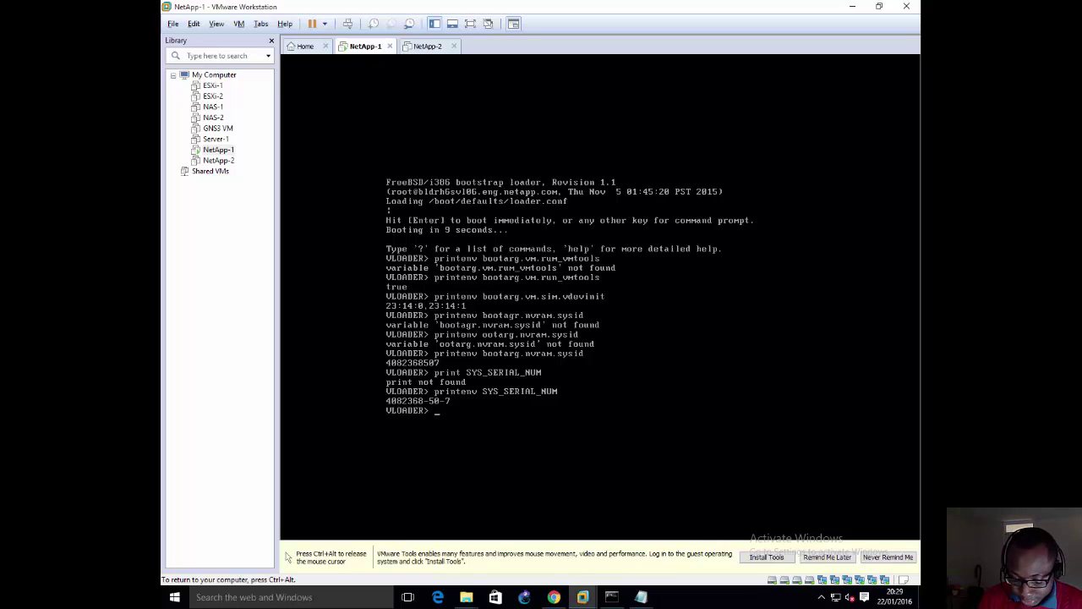
Step: Run a mistyped 'printenv .bootarg.vm.sim.vdevinit' lookup at the VLOADER prompt
{"action": "type", "text": "printenv"}
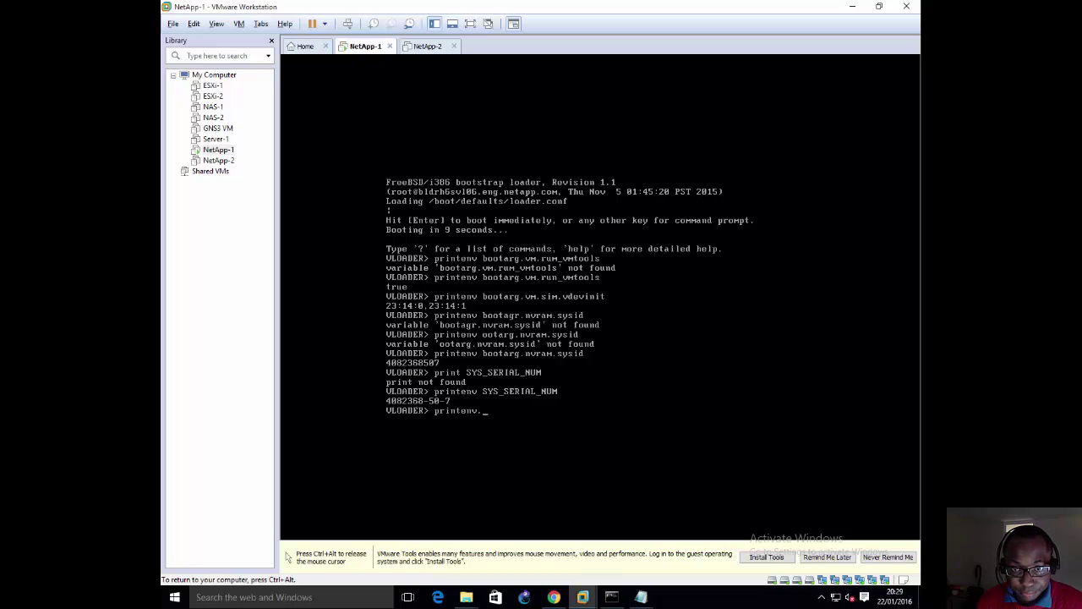
{"action": "type", "text": ".b"}
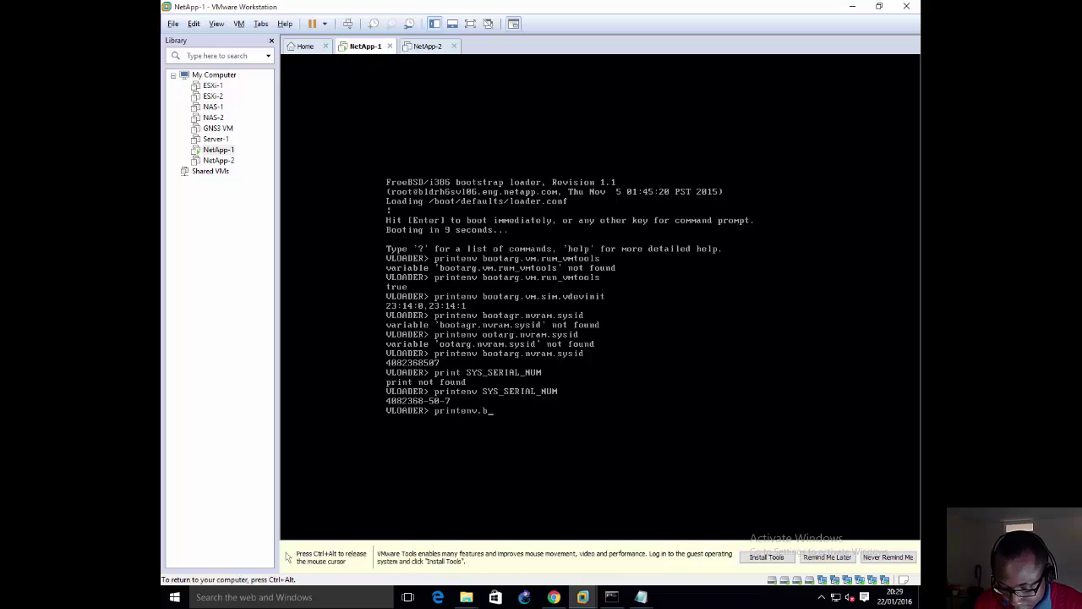
{"action": "type", "text": "ootarg."}
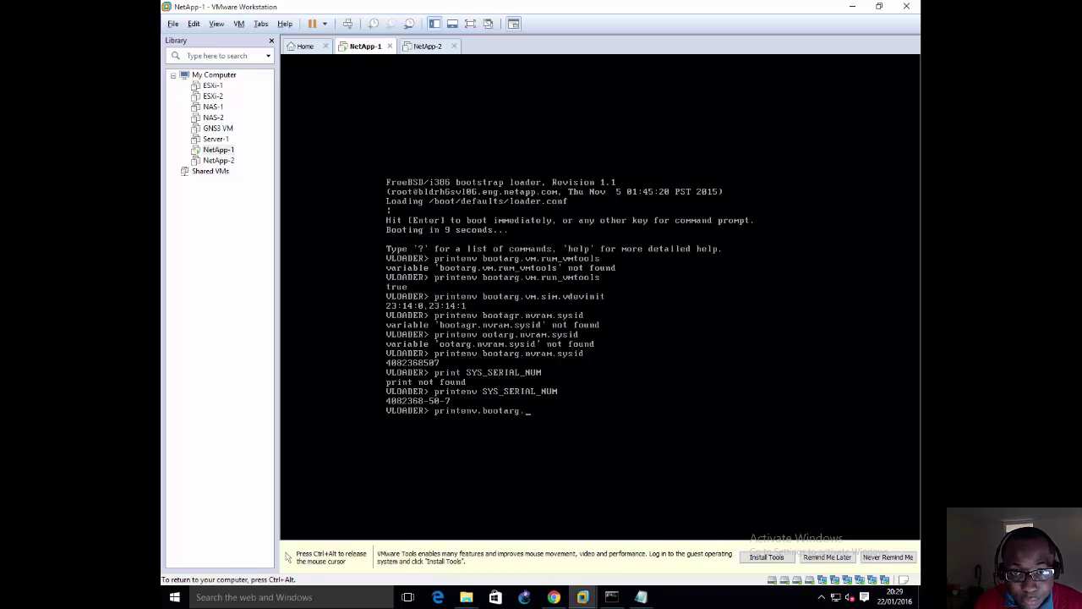
{"action": "type", "text": "vm.sim"}
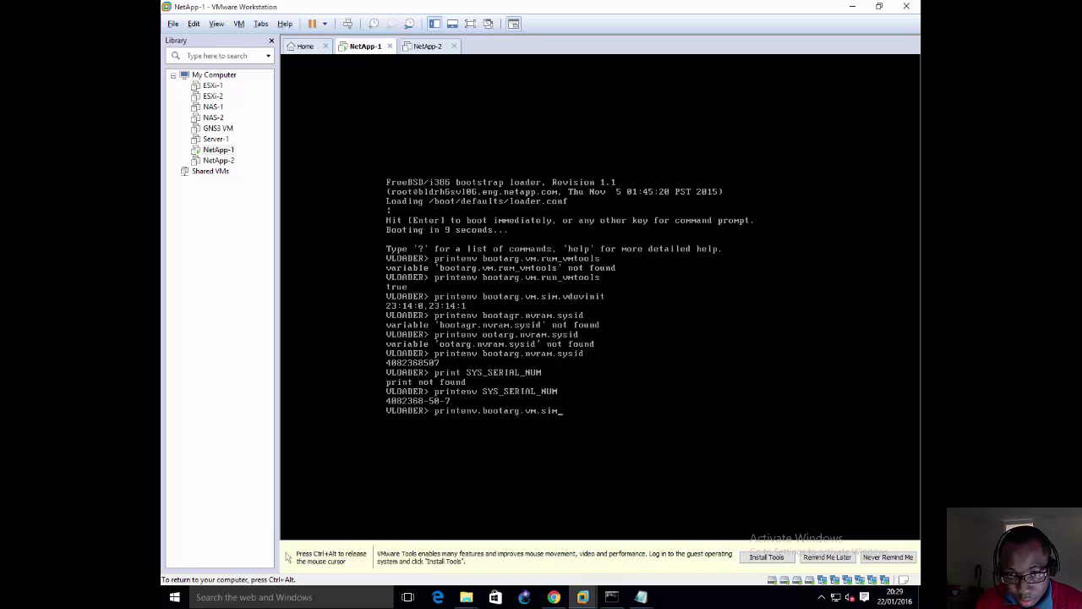
{"action": "type", "text": "."}
{"action": "type", "text": "vdevinit"}
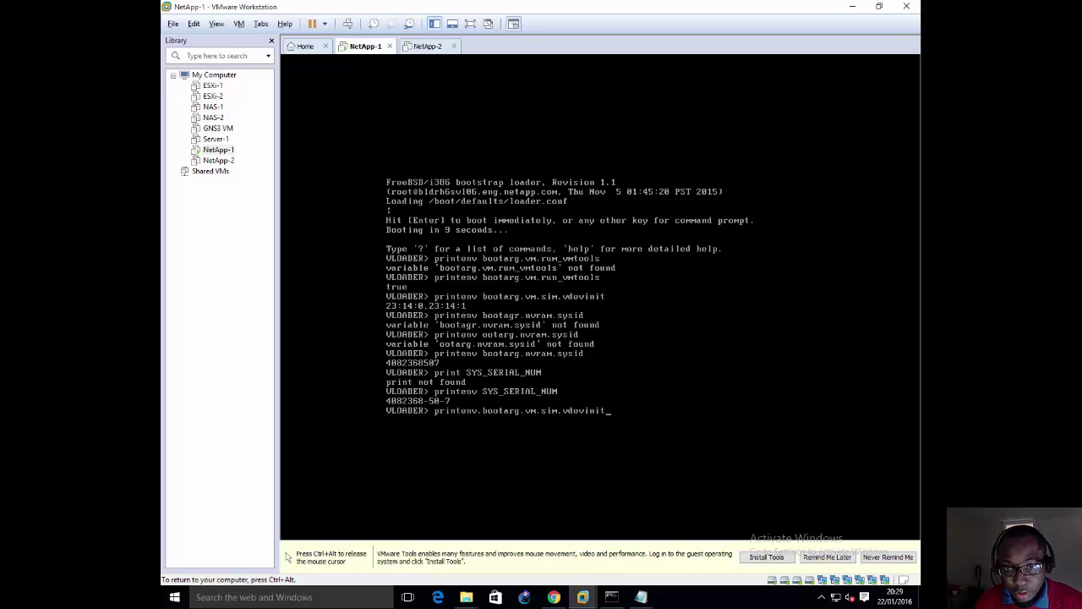
{"action": "key", "text": "Return"}
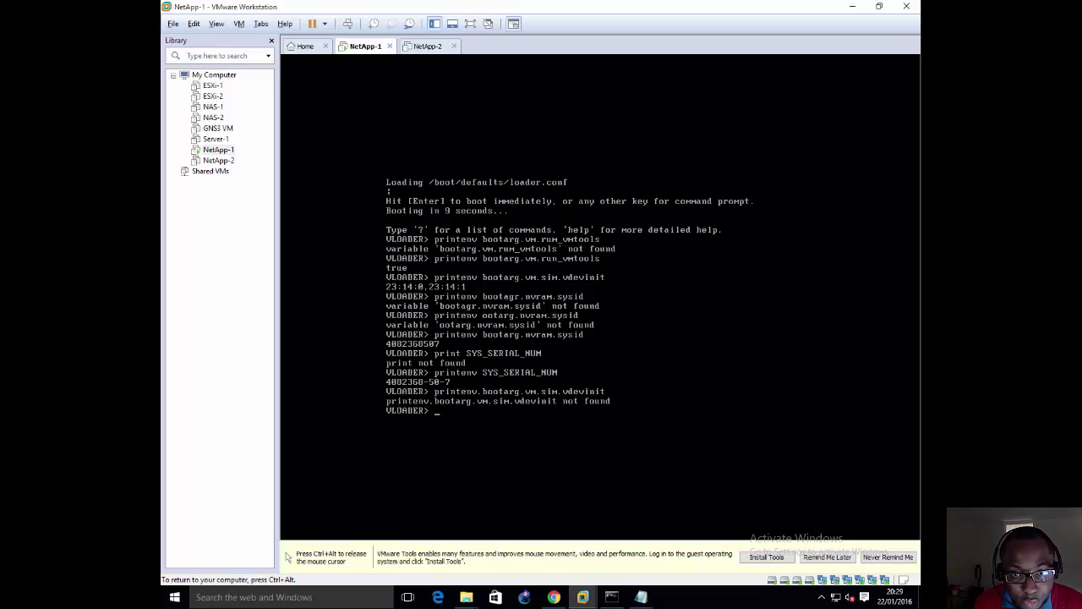
Step: Print bootarg.vm.sim.vdevinit (23:14:0,23:14:1), then release input and bring the diagram window forward
{"action": "type", "text": "pr"}
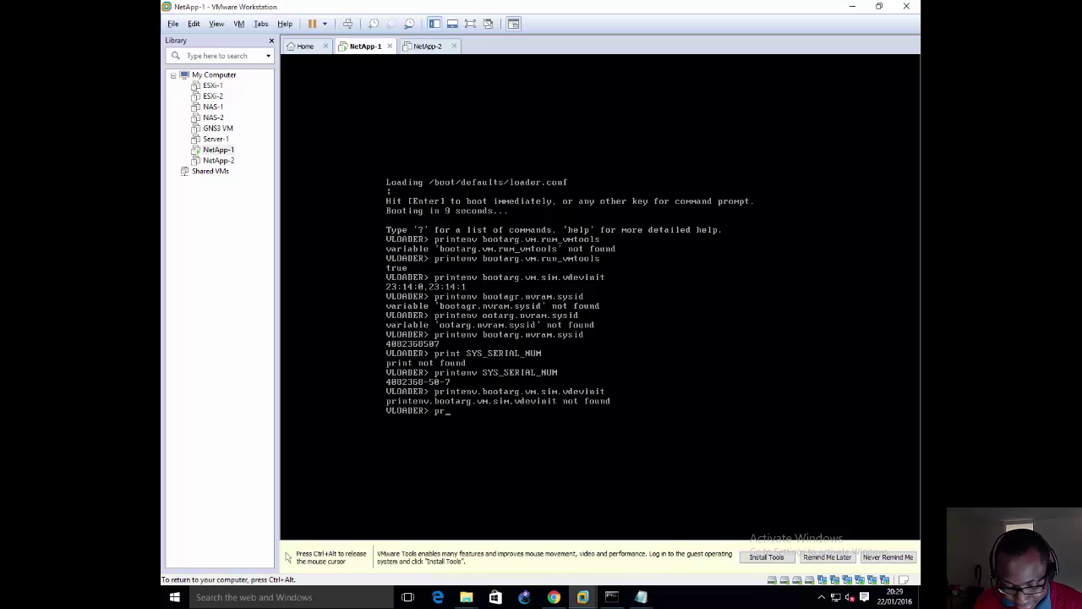
{"action": "type", "text": "int"}
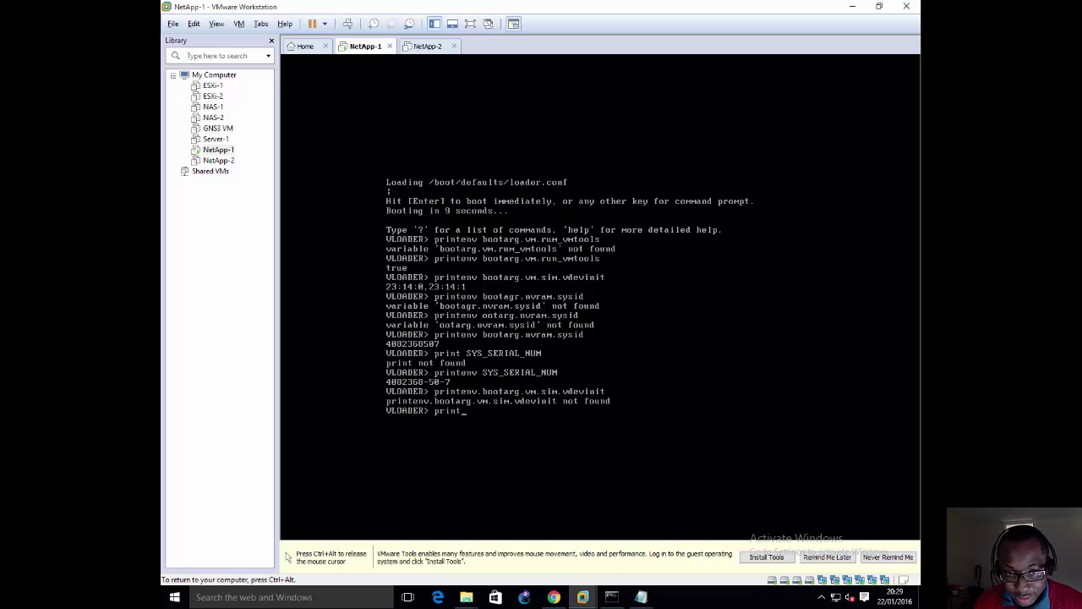
{"action": "type", "text": "env"}
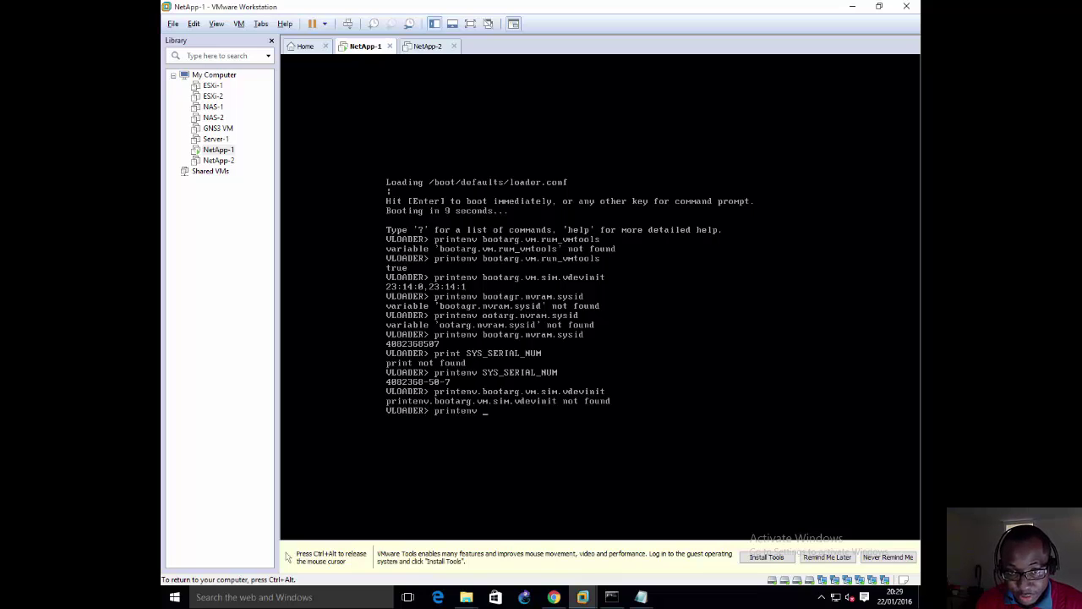
{"action": "type", "text": " boota"}
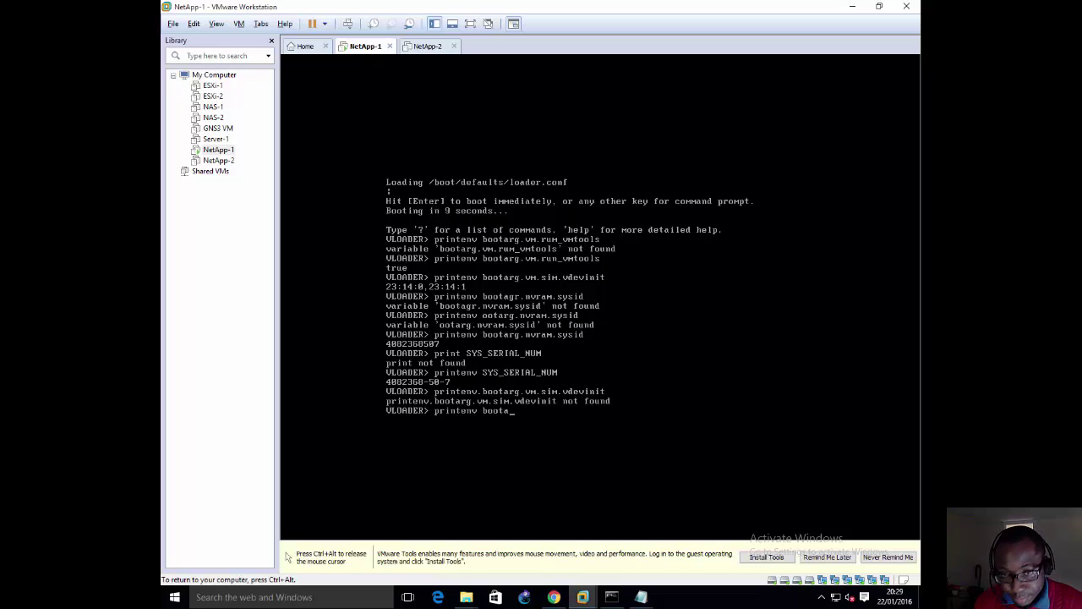
{"action": "type", "text": "rg.vm"}
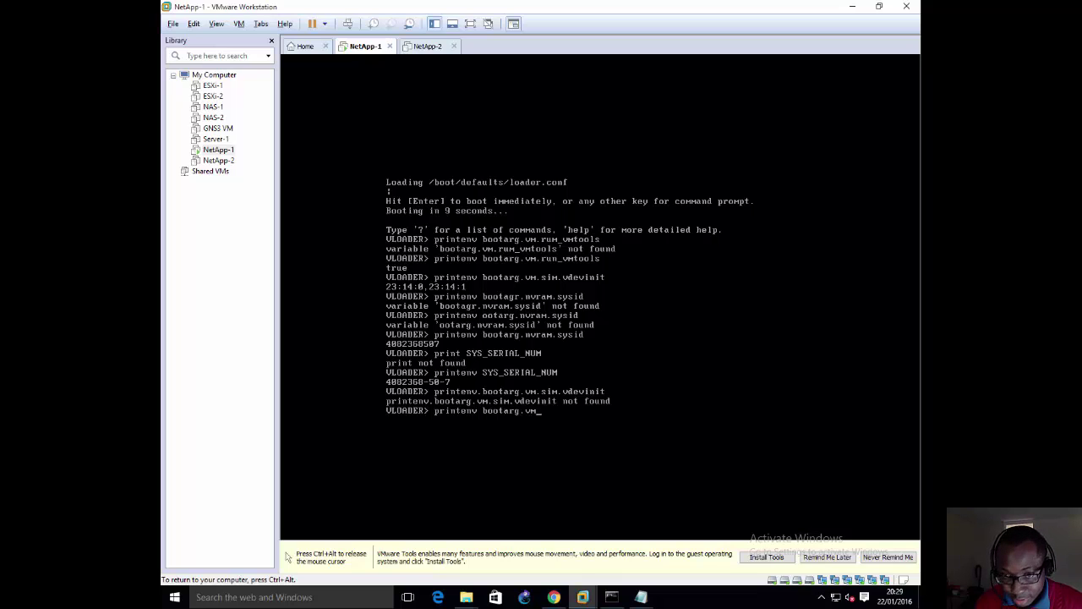
{"action": "type", "text": "."}
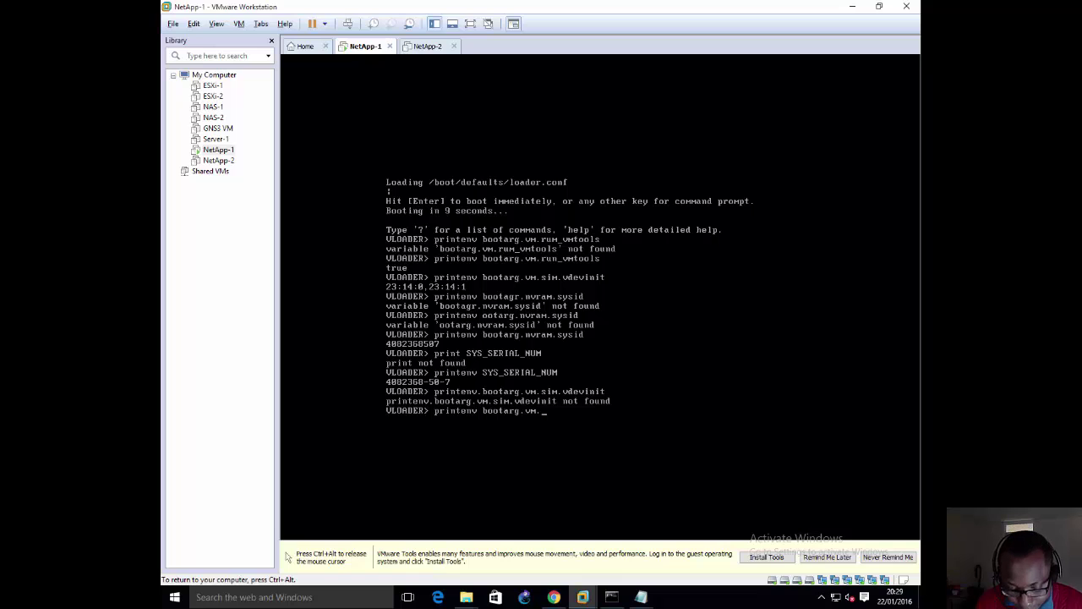
{"action": "type", "text": "sim"}
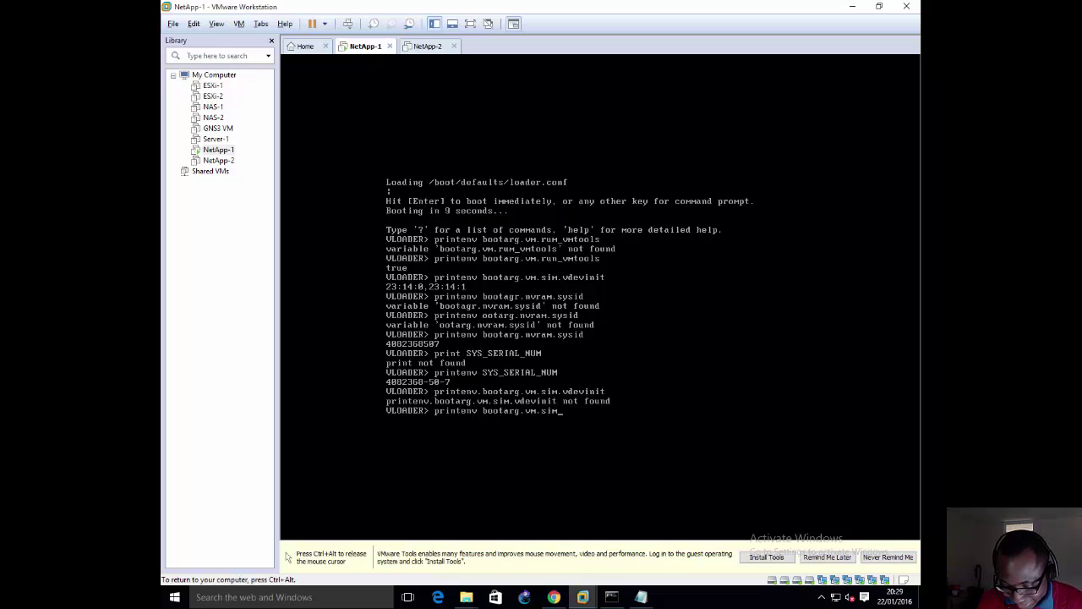
{"action": "type", "text": ".vdev"}
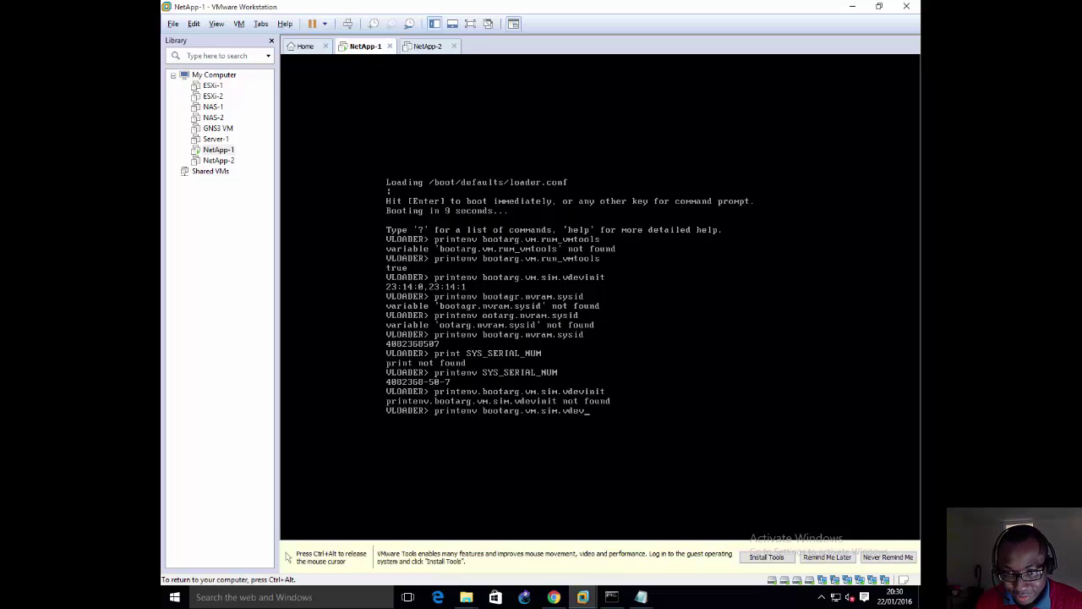
{"action": "type", "text": "init"}
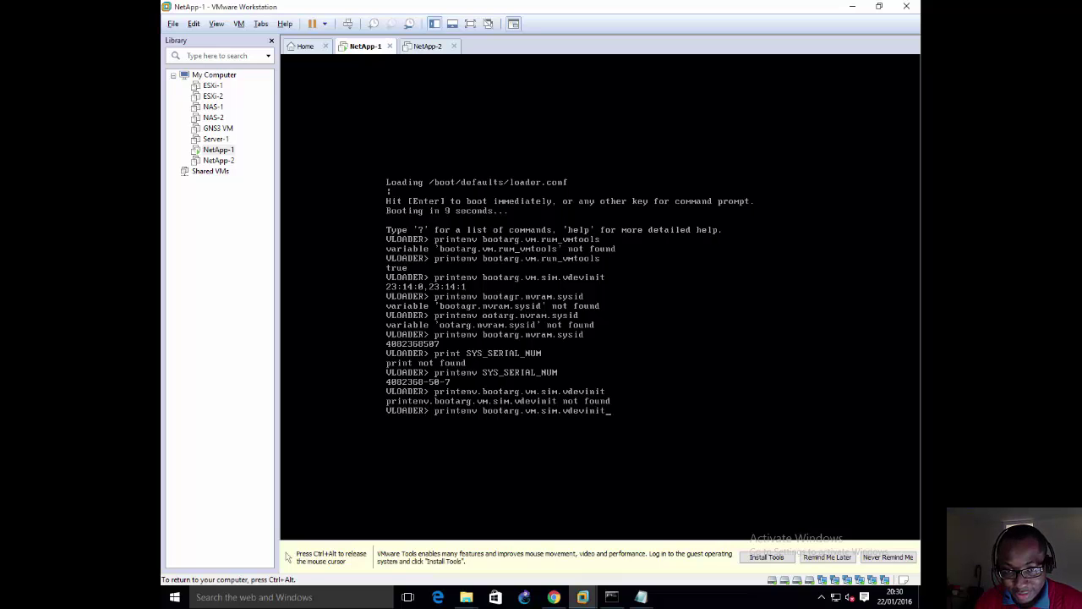
{"action": "key", "text": "Return"}
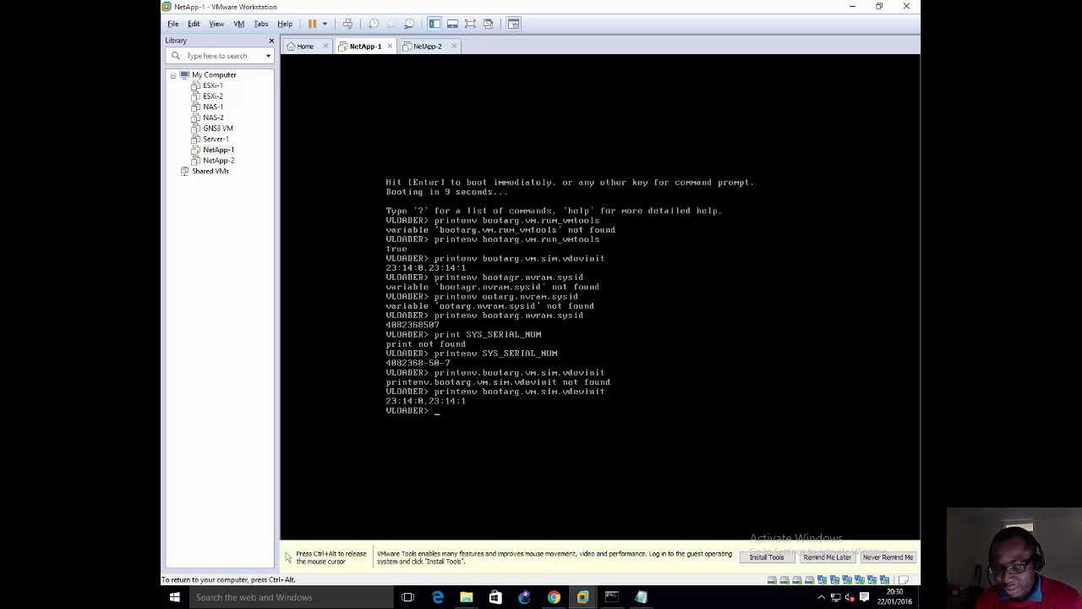
{"action": "key", "text": "ctrl+alt"}
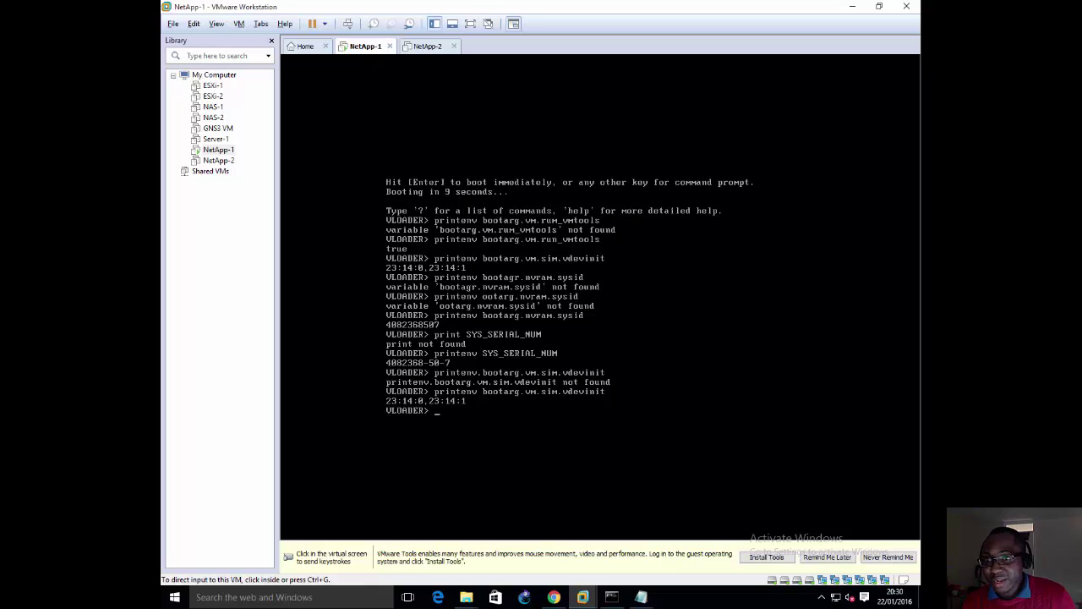
{"action": "left_click_drag", "start_coordinate": [920, 262], "coordinate": [664, 1]}
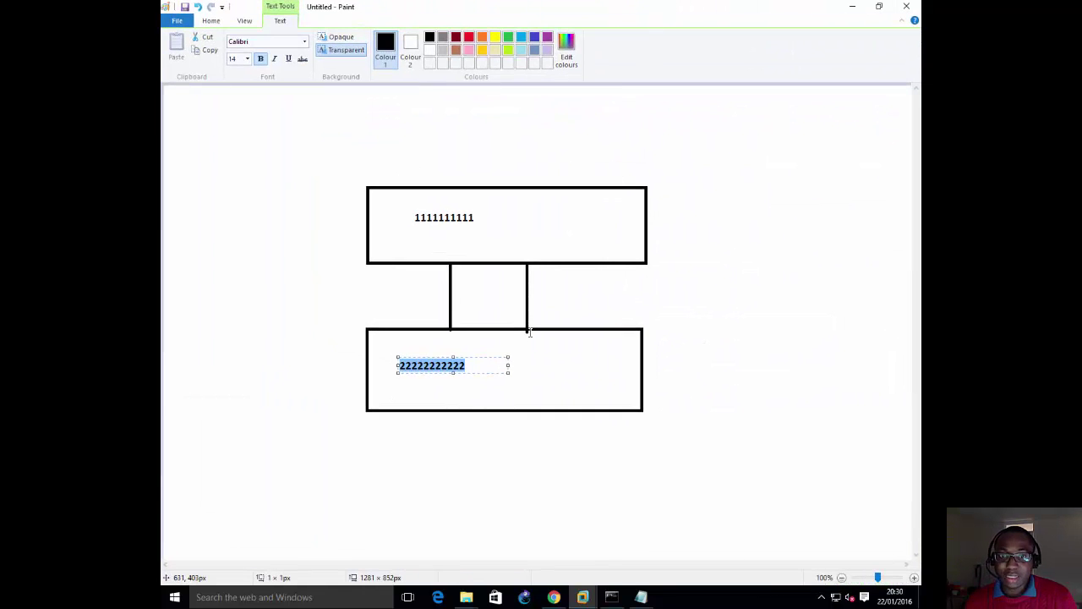
{"action": "left_click", "coordinate": [672, 298]}
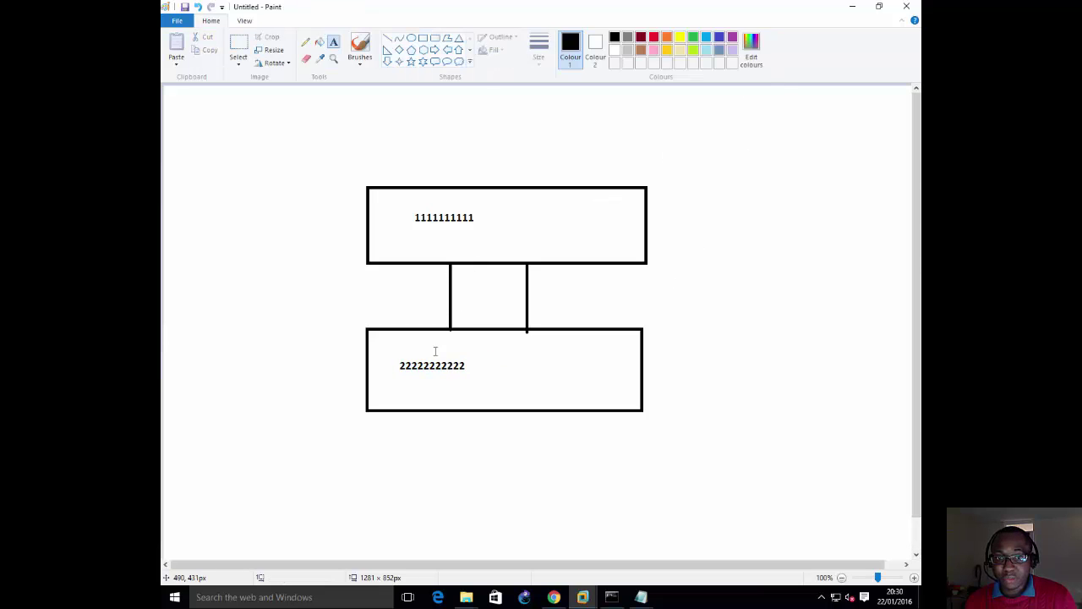
{"action": "double_click", "coordinate": [702, 12]}
{"action": "left_click", "coordinate": [519, 220]}
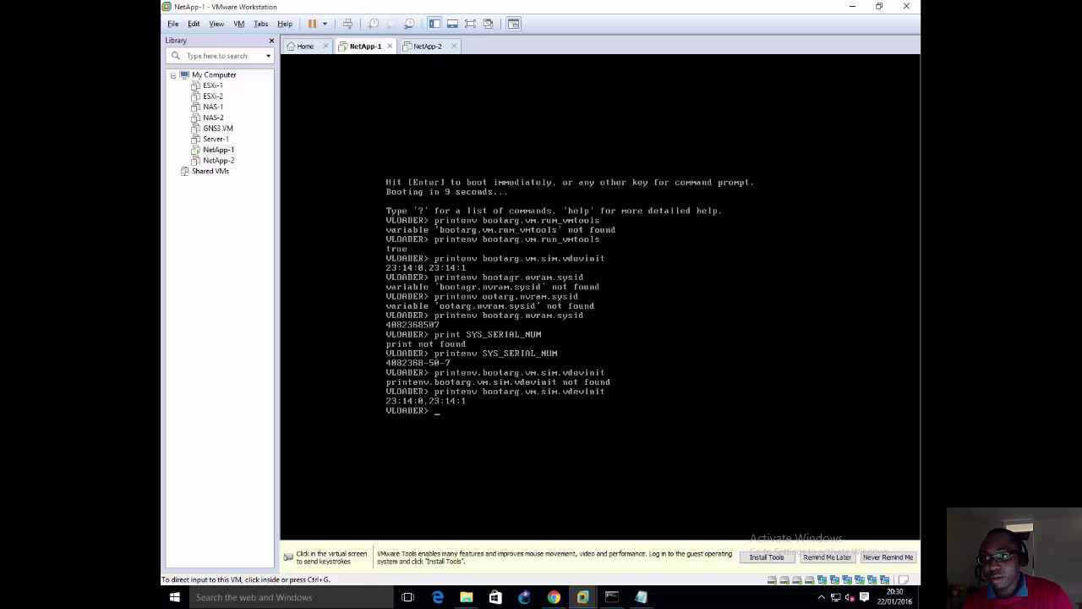
{"action": "mouse_move", "coordinate": [921, 279]}
{"action": "left_mouse_down"}
{"action": "mouse_move", "coordinate": [716, 151]}
{"action": "mouse_move", "coordinate": [619, 1]}
{"action": "left_mouse_up"}
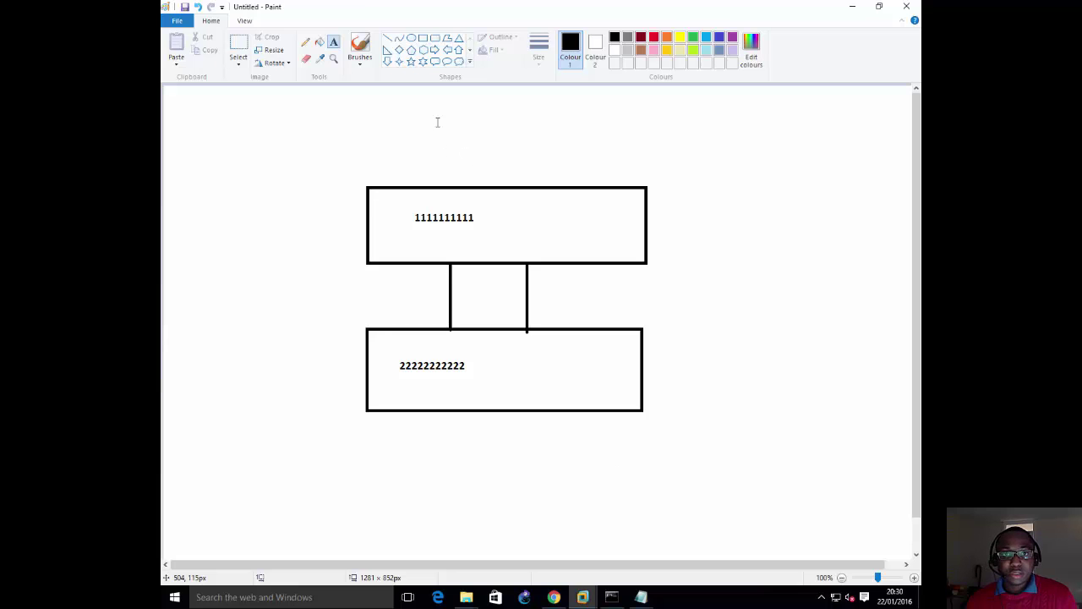
{"action": "key", "text": "alt+Tab"}
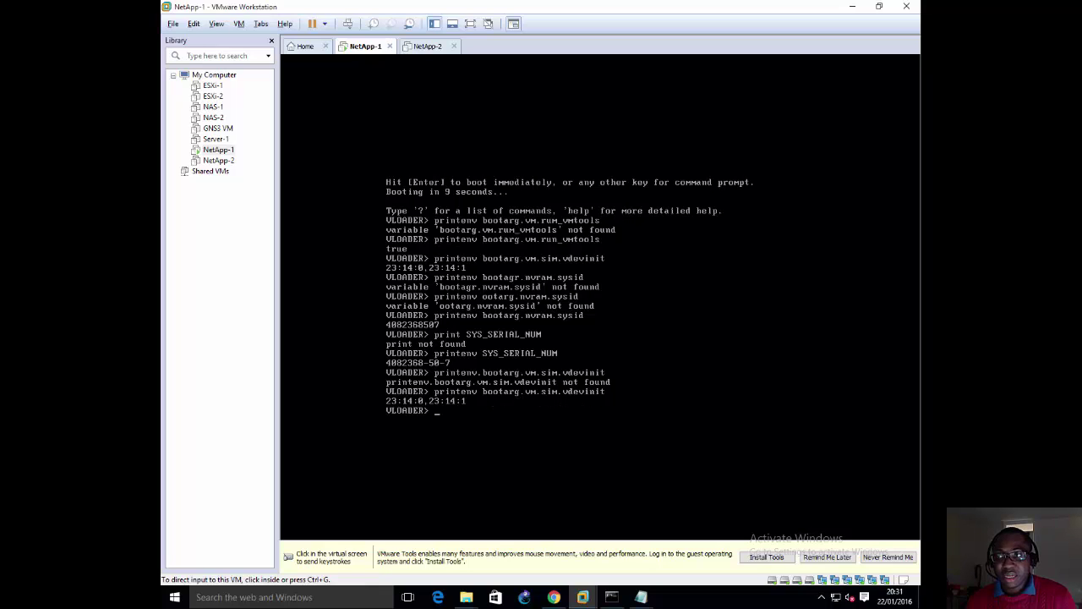
{"action": "key", "text": "alt+Tab"}
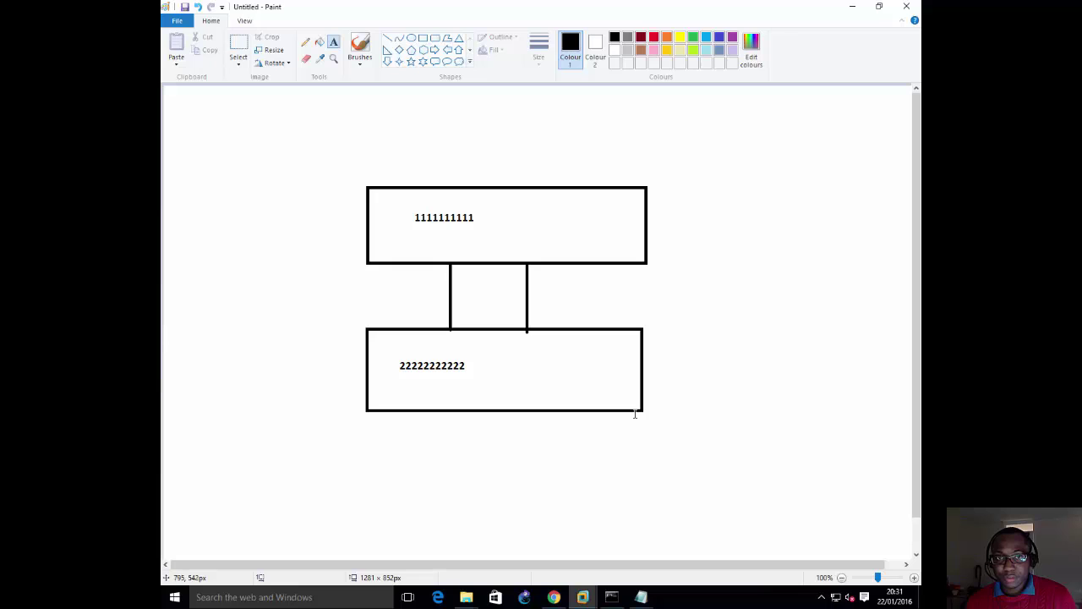
Step: Draw five stacked rectangles in a column on the right side of the canvas
{"action": "left_click", "coordinate": [423, 38]}
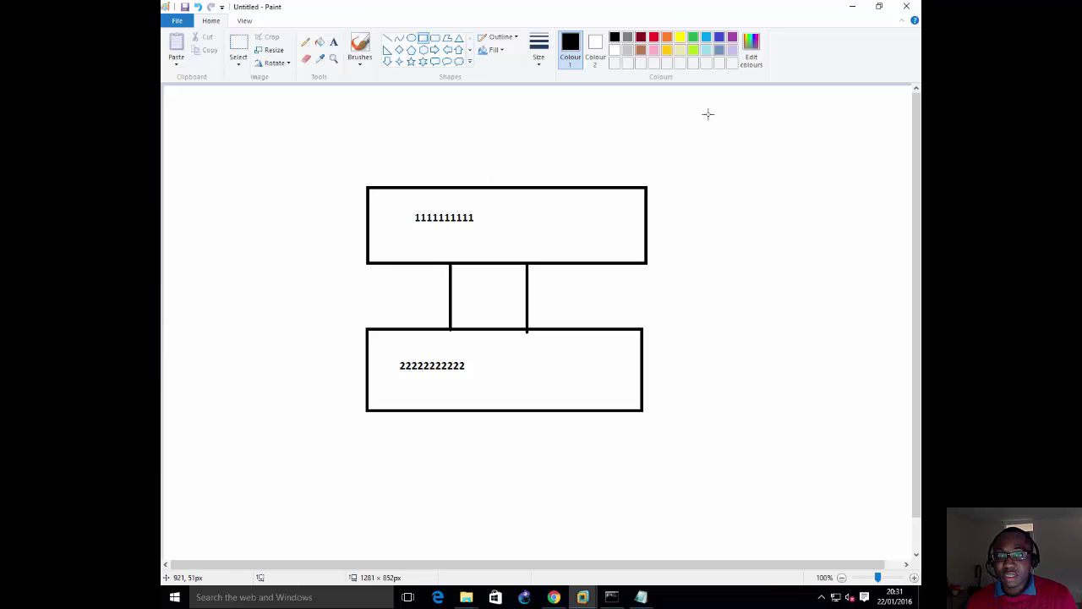
{"action": "mouse_move", "coordinate": [700, 103]}
{"action": "left_mouse_down"}
{"action": "mouse_move", "coordinate": [754, 130]}
{"action": "mouse_move", "coordinate": [900, 146]}
{"action": "left_mouse_up"}
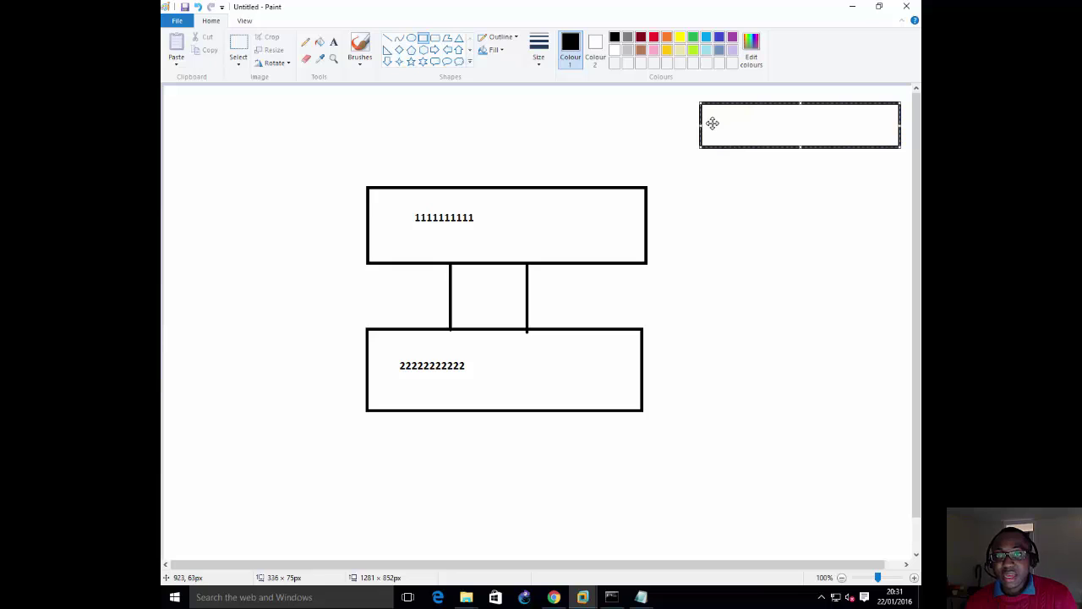
{"action": "left_click_drag", "start_coordinate": [722, 121], "coordinate": [715, 123]}
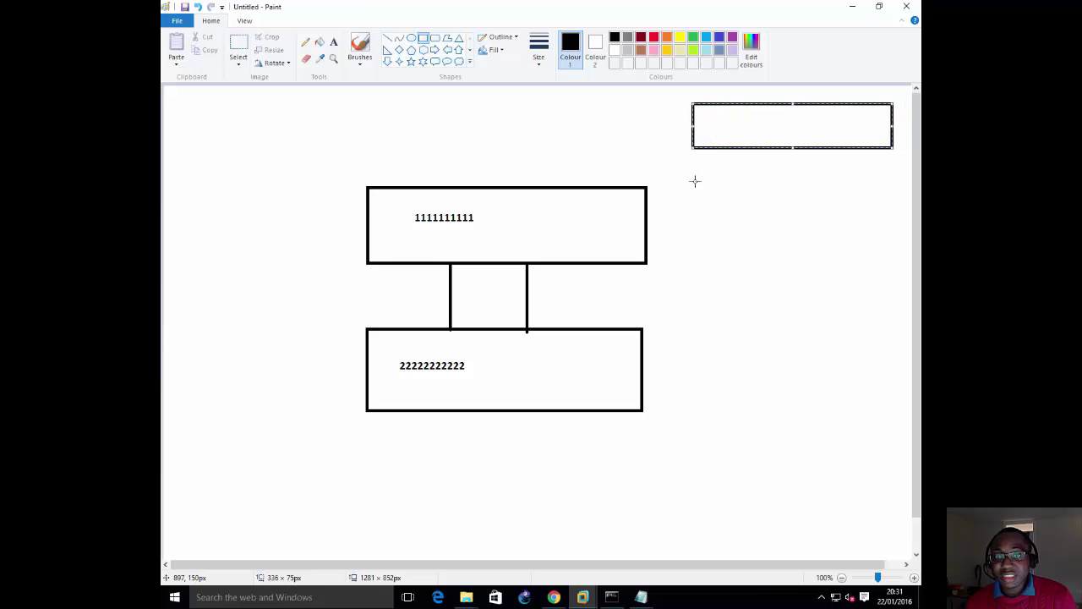
{"action": "left_click_drag", "start_coordinate": [694, 168], "coordinate": [892, 213]}
{"action": "left_click_drag", "start_coordinate": [694, 235], "coordinate": [890, 279]}
{"action": "left_click_drag", "start_coordinate": [696, 297], "coordinate": [888, 340]}
{"action": "left_click_drag", "start_coordinate": [694, 361], "coordinate": [887, 413]}
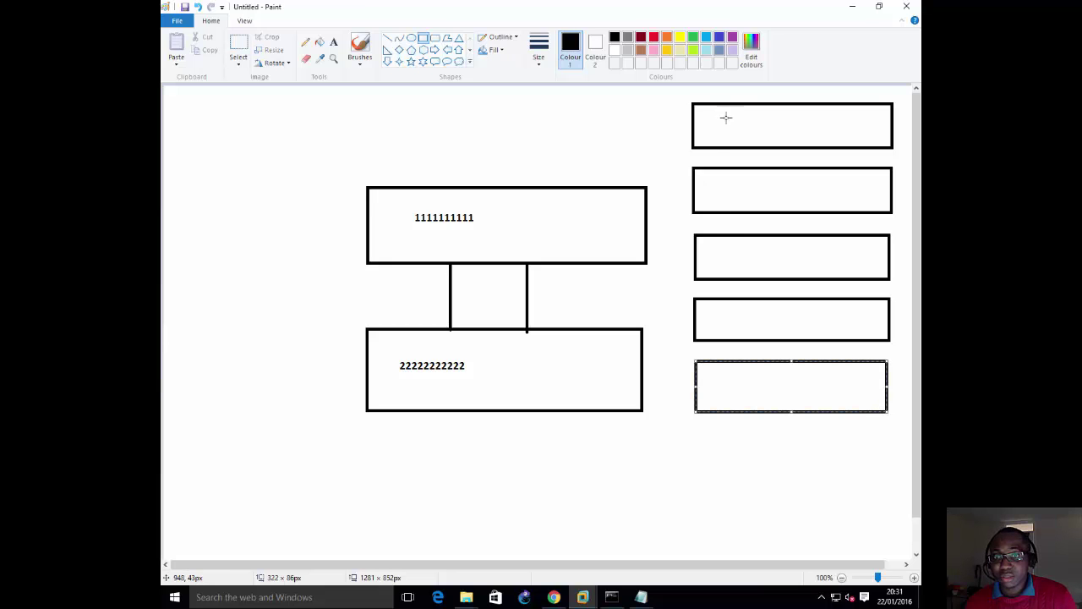
Step: Draw lines from the top box to the first two rectangles and from the lower box to the next two
{"action": "left_click", "coordinate": [387, 39]}
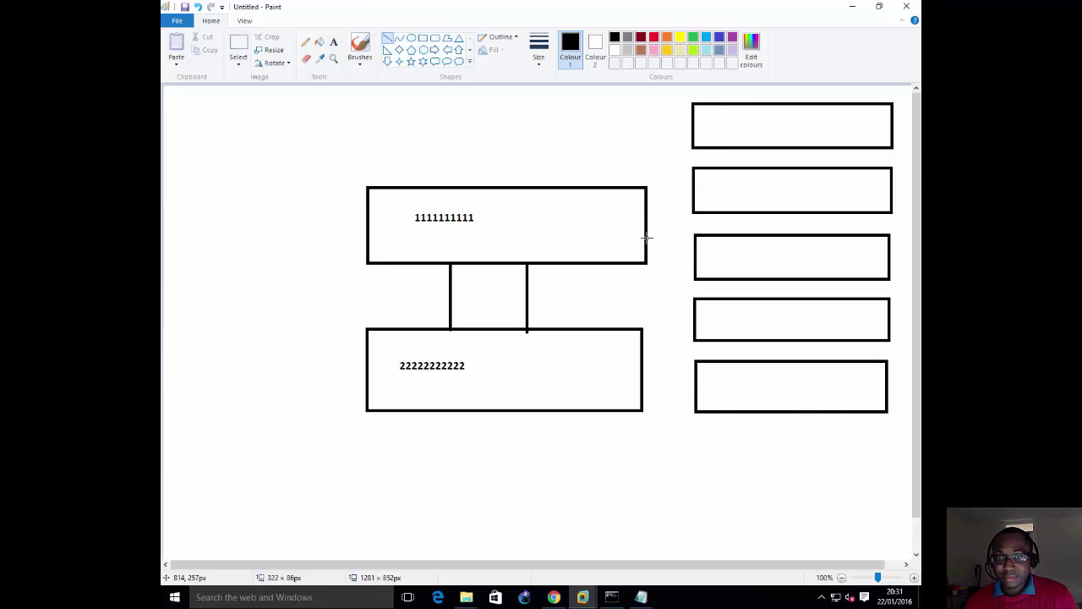
{"action": "left_click_drag", "start_coordinate": [647, 233], "coordinate": [689, 142]}
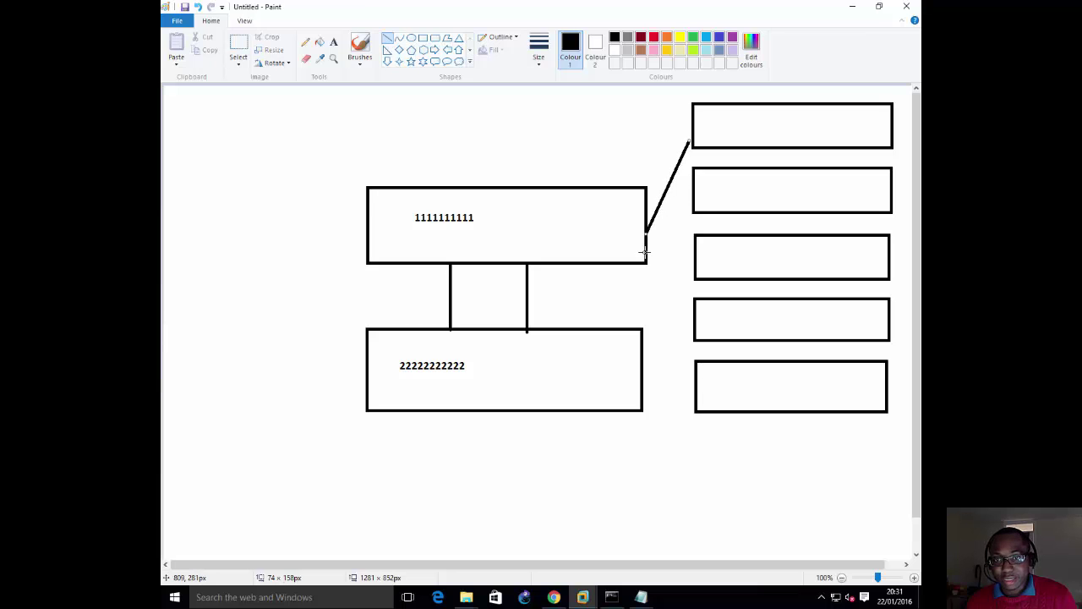
{"action": "left_click_drag", "start_coordinate": [646, 252], "coordinate": [694, 206]}
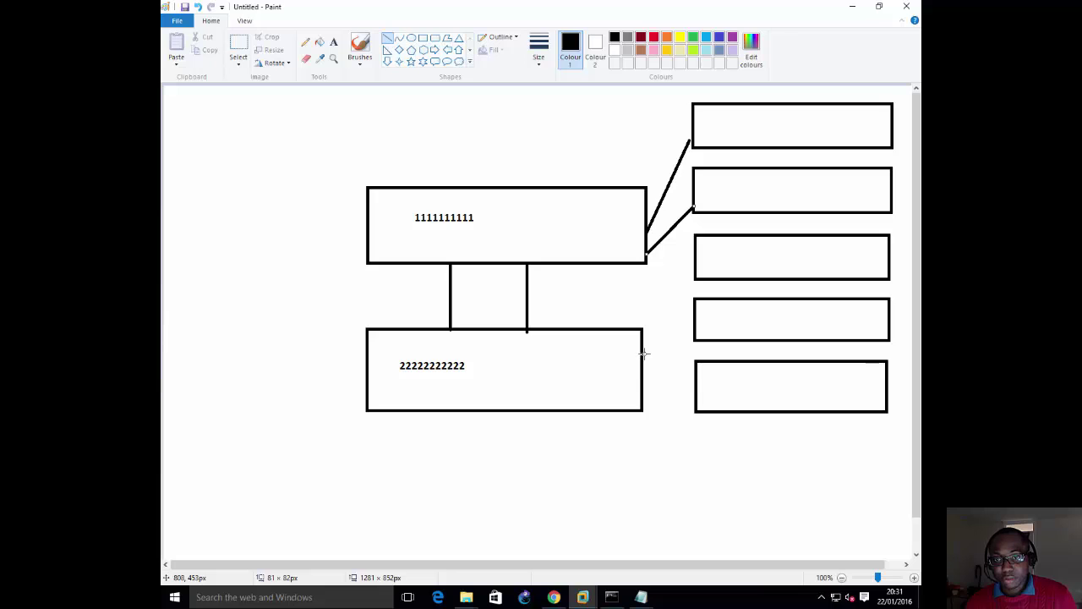
{"action": "left_click_drag", "start_coordinate": [644, 354], "coordinate": [695, 267]}
{"action": "left_click_drag", "start_coordinate": [643, 374], "coordinate": [693, 336]}
Step: Chain the five rectangles together with short vertical links, then shrink Paint to reveal the VM
{"action": "left_click_drag", "start_coordinate": [758, 342], "coordinate": [756, 359]}
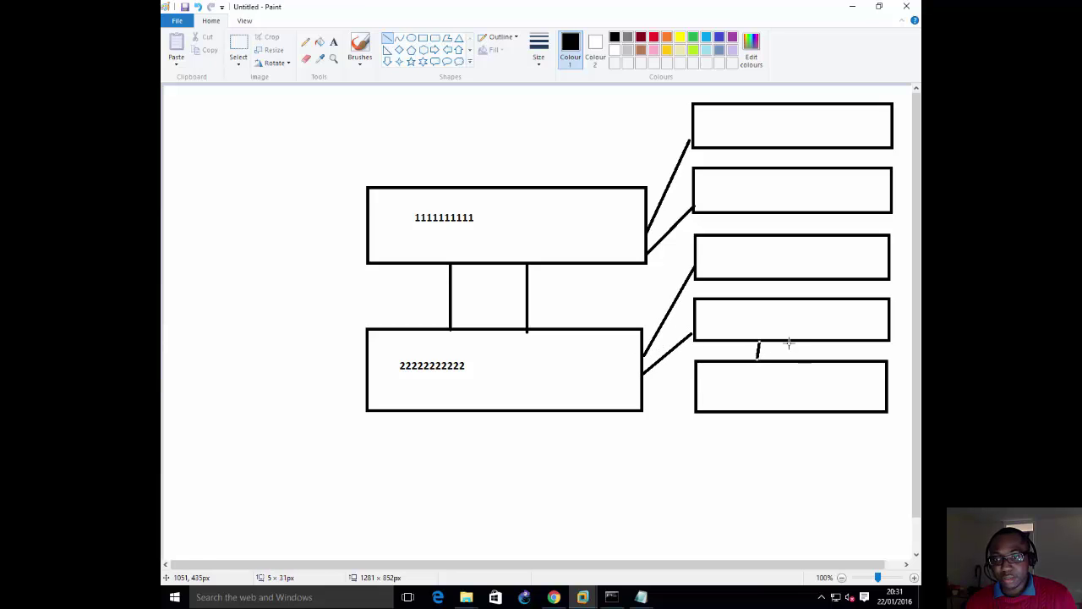
{"action": "left_click_drag", "start_coordinate": [786, 280], "coordinate": [782, 292]}
{"action": "left_click_drag", "start_coordinate": [793, 213], "coordinate": [797, 237]}
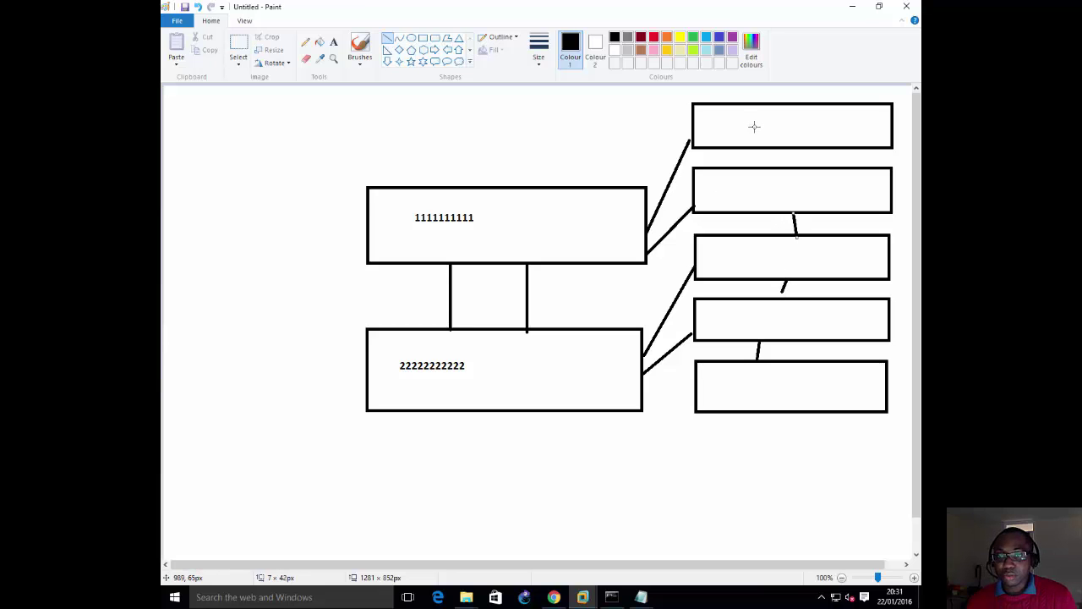
{"action": "left_click_drag", "start_coordinate": [764, 145], "coordinate": [766, 169]}
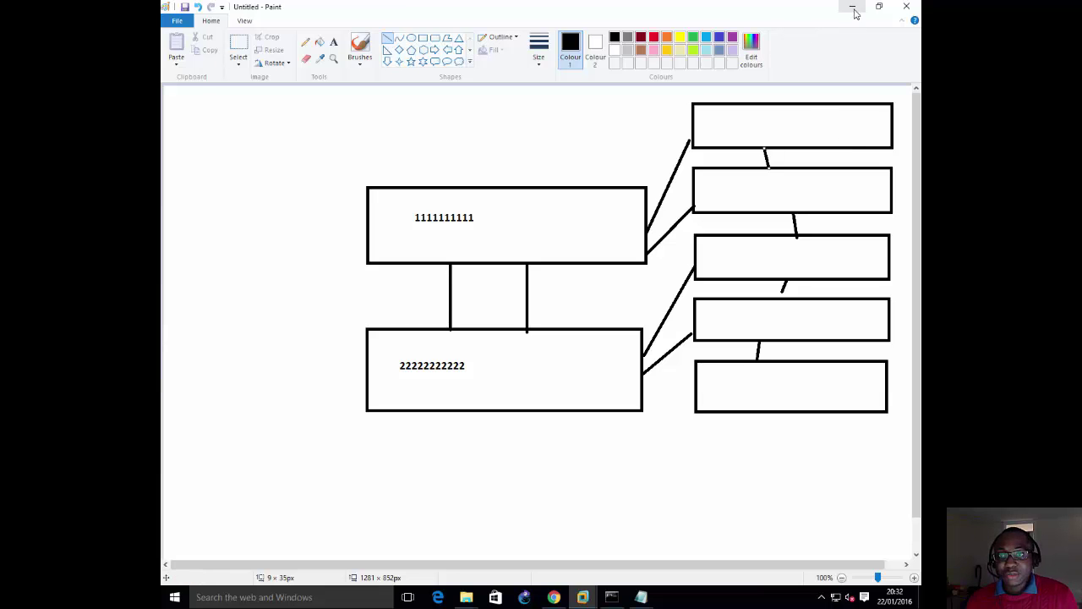
{"action": "mouse_move", "coordinate": [768, 9]}
{"action": "left_mouse_down"}
{"action": "mouse_move", "coordinate": [779, 138]}
{"action": "mouse_move", "coordinate": [689, 5]}
{"action": "left_mouse_up"}
Step: Bring the NetApp-1 VLOADER console forward, then return to the full-screen Paint diagram
{"action": "left_click", "coordinate": [592, 474]}
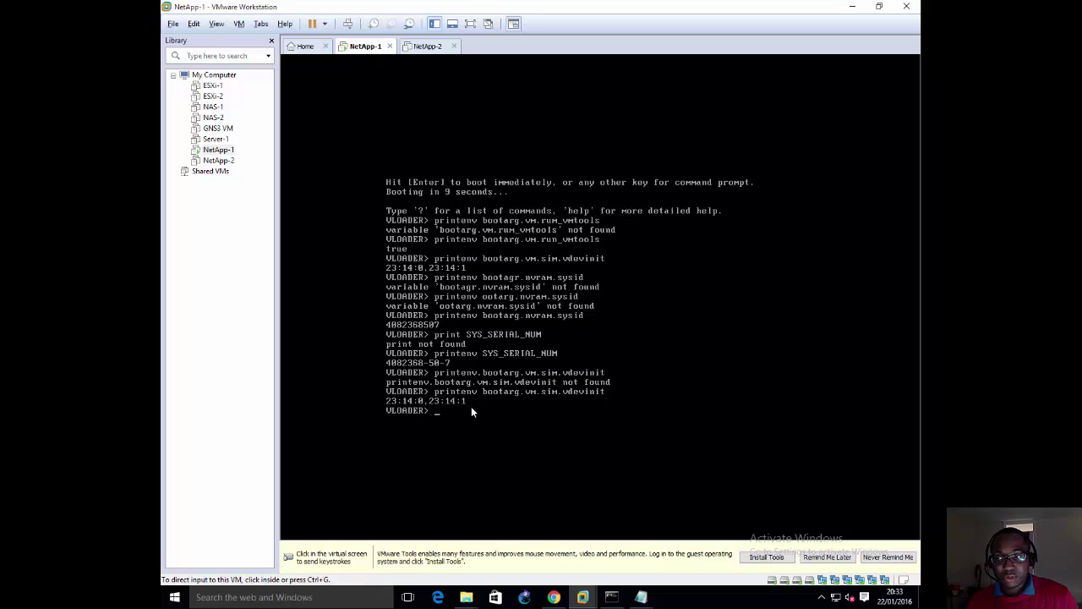
{"action": "key", "text": "alt+Tab"}
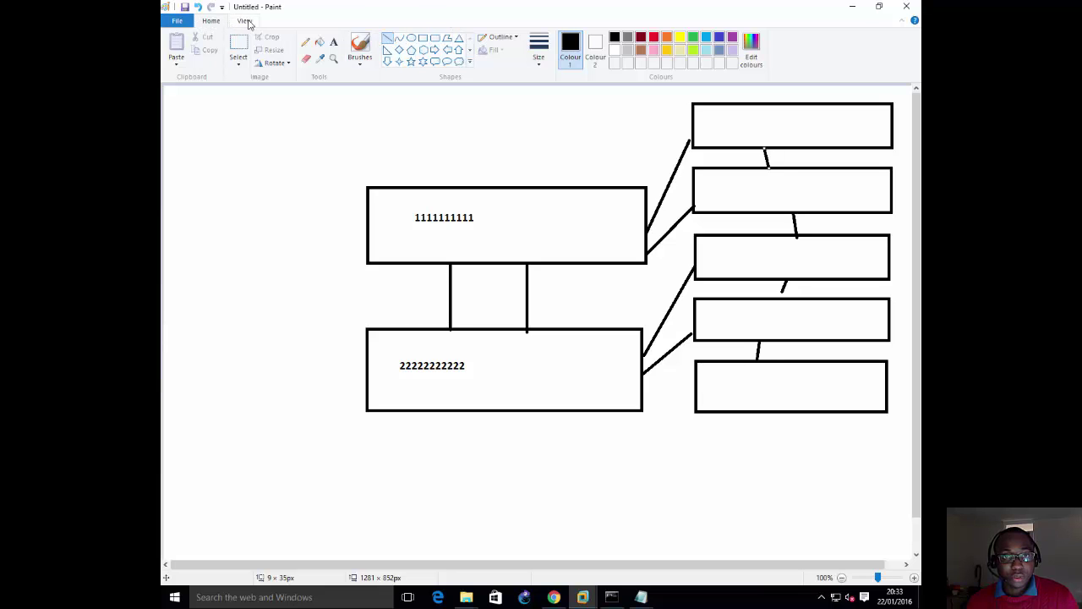
Step: Label the top-right rectangle '14 disks' as the first line of its text
{"action": "left_click", "coordinate": [334, 41]}
{"action": "left_click", "coordinate": [857, 129]}
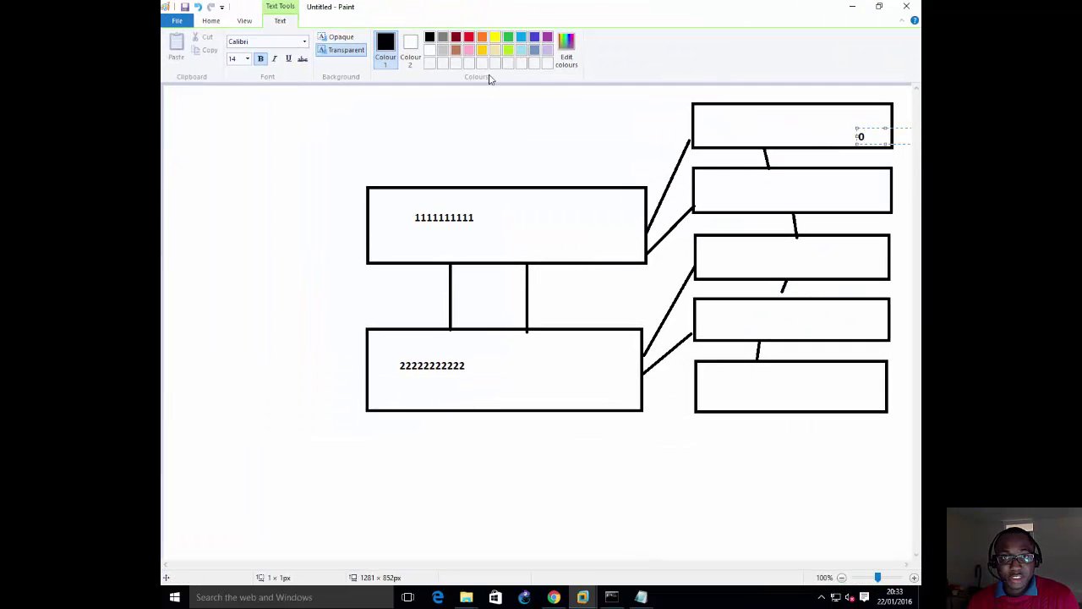
{"action": "left_click", "coordinate": [702, 115]}
{"action": "left_click", "coordinate": [702, 115]}
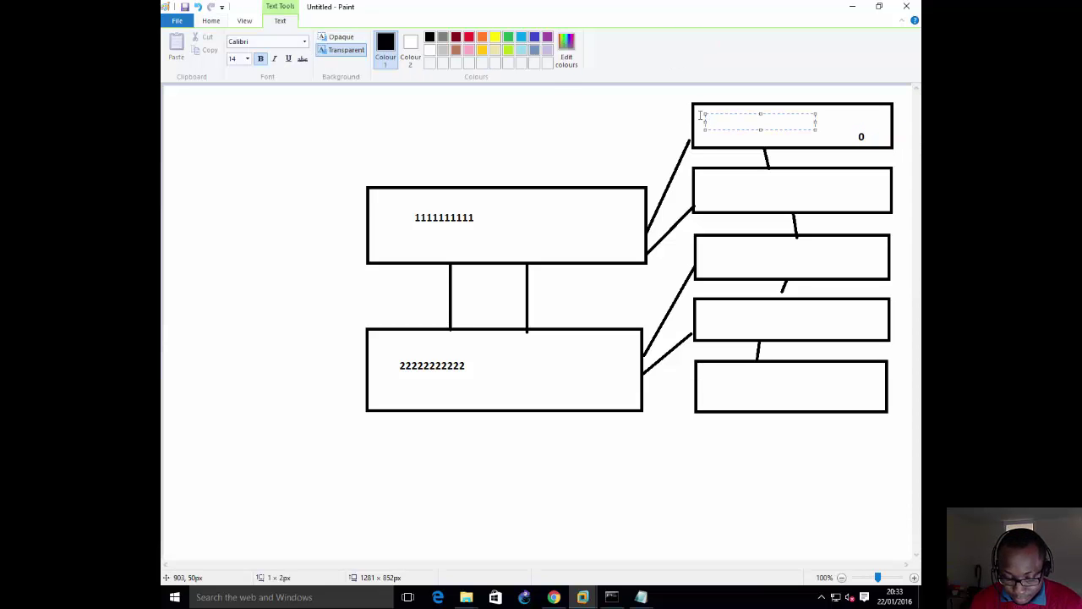
{"action": "type", "text": "14 disks"}
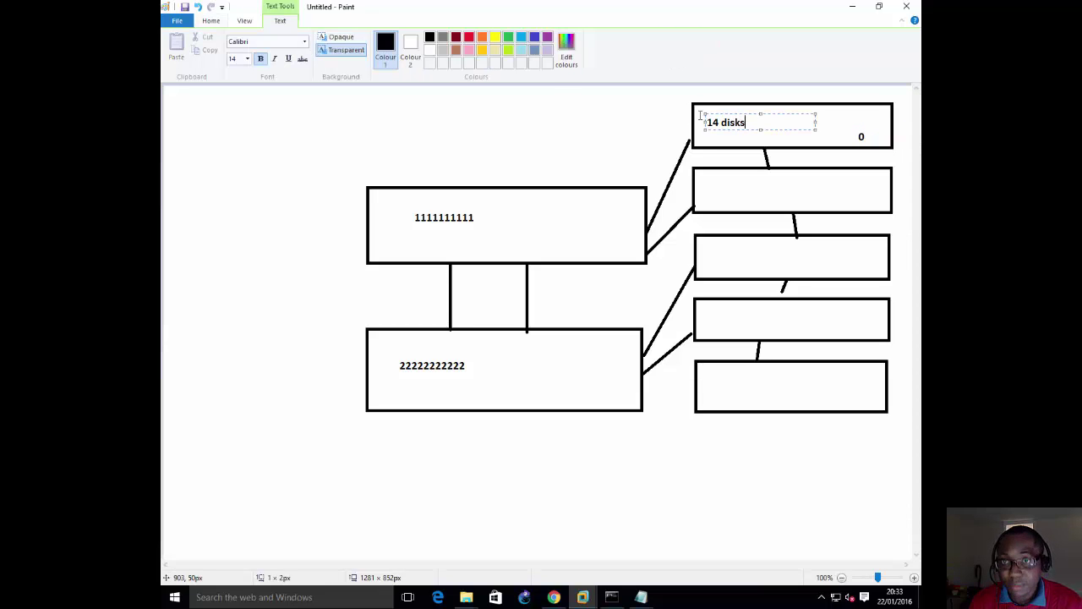
{"action": "key", "text": "Return"}
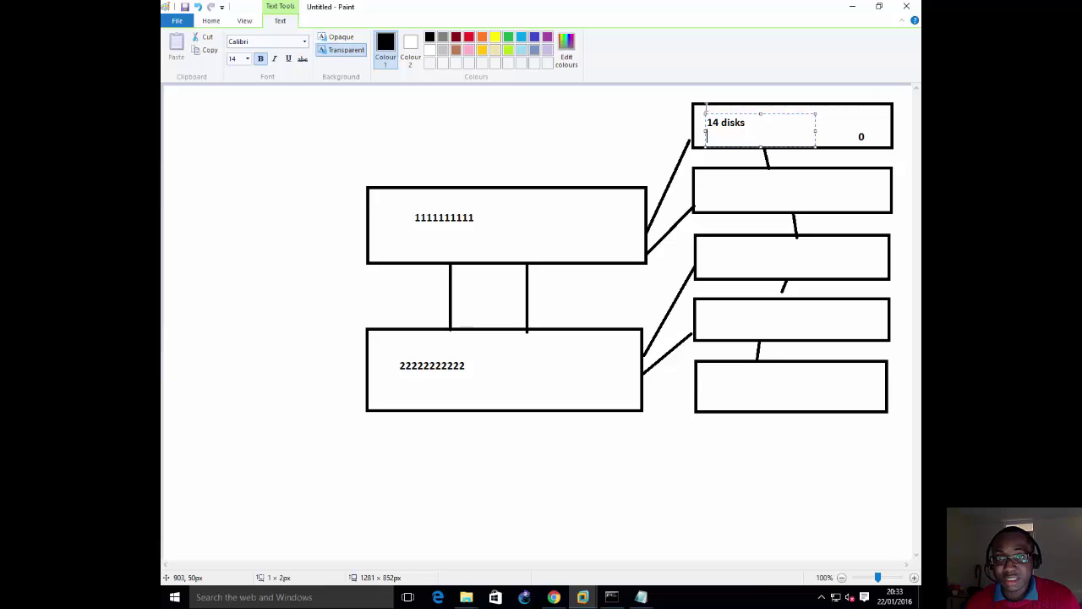
Step: Add the second label line '1GB FC Disks', then switch back to the NetApp-1 console
{"action": "key", "text": "alt+Tab"}
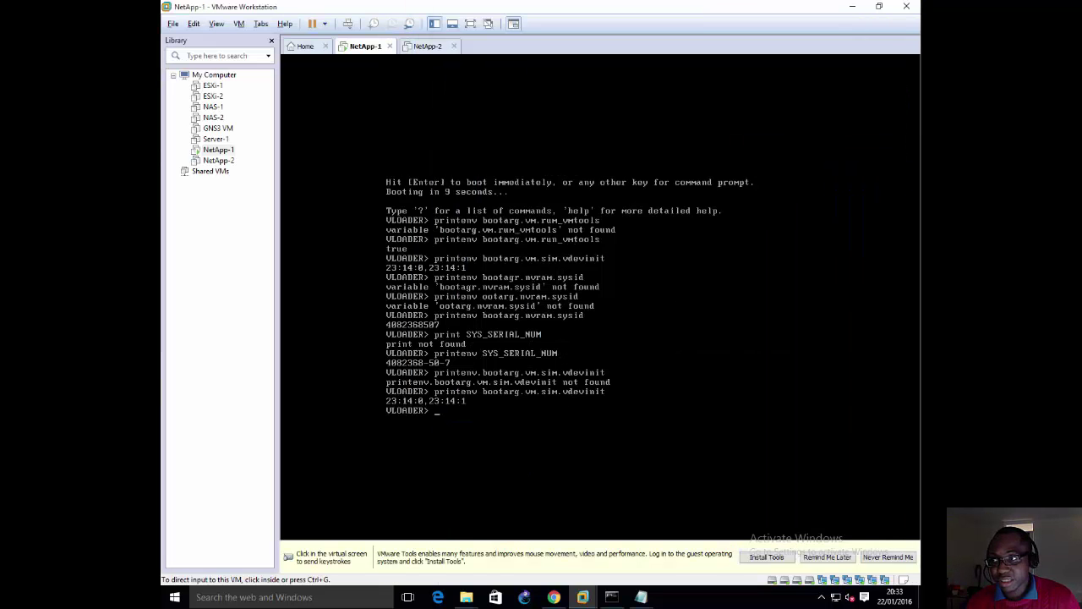
{"action": "key", "text": "alt+Tab"}
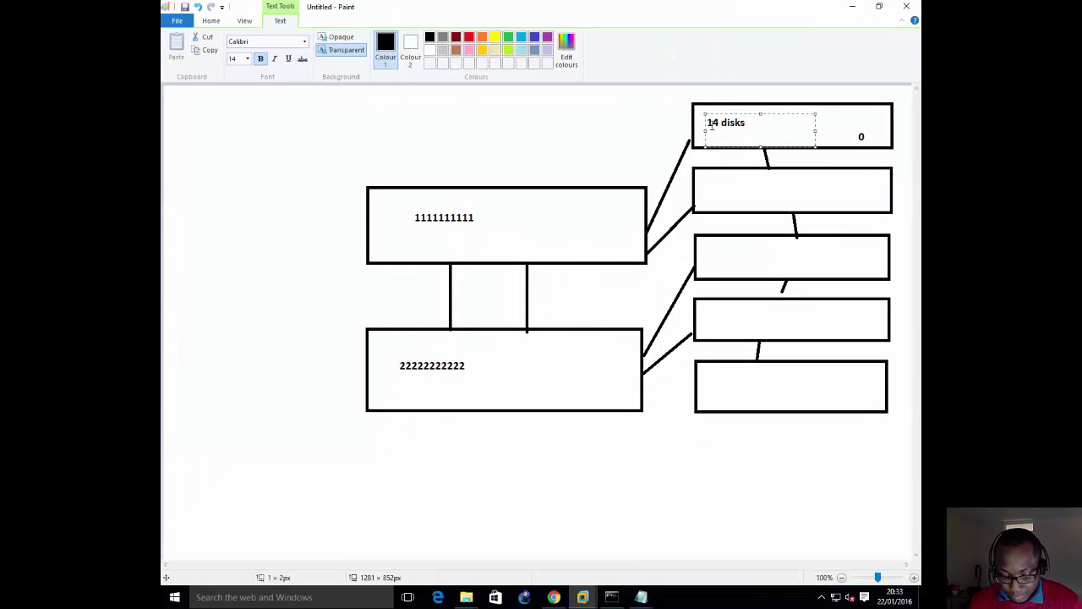
{"action": "key", "text": "Return"}
{"action": "type", "text": "1GB"}
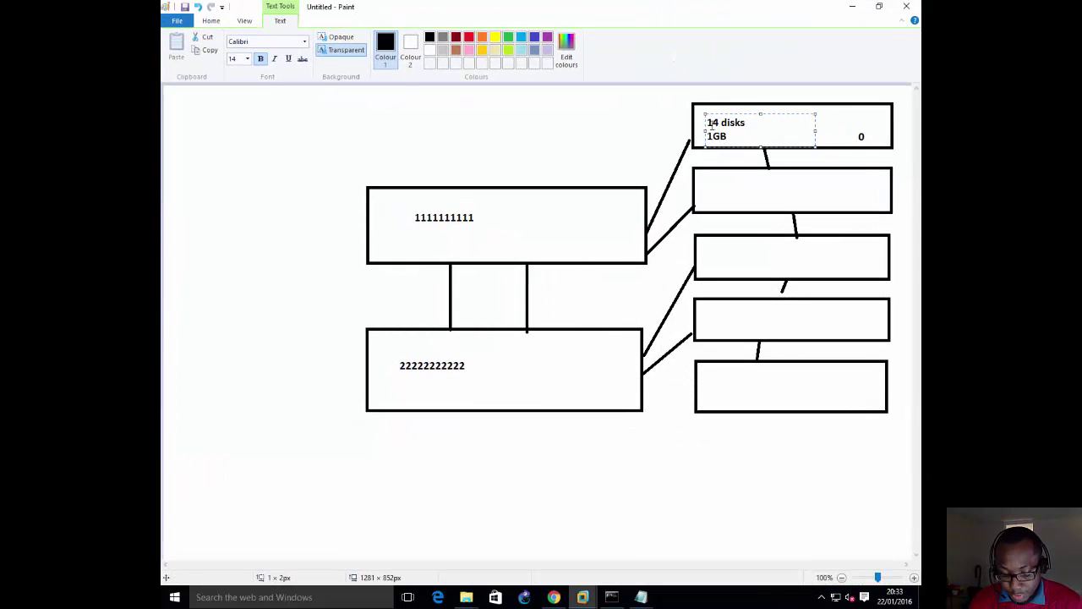
{"action": "type", "text": " FC"}
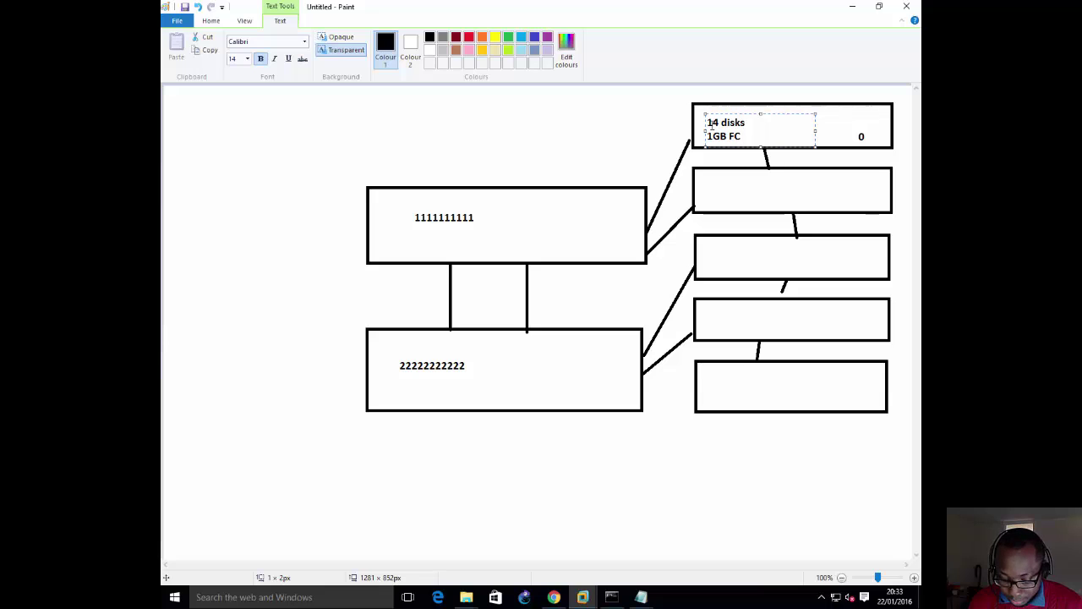
{"action": "type", "text": " Disks"}
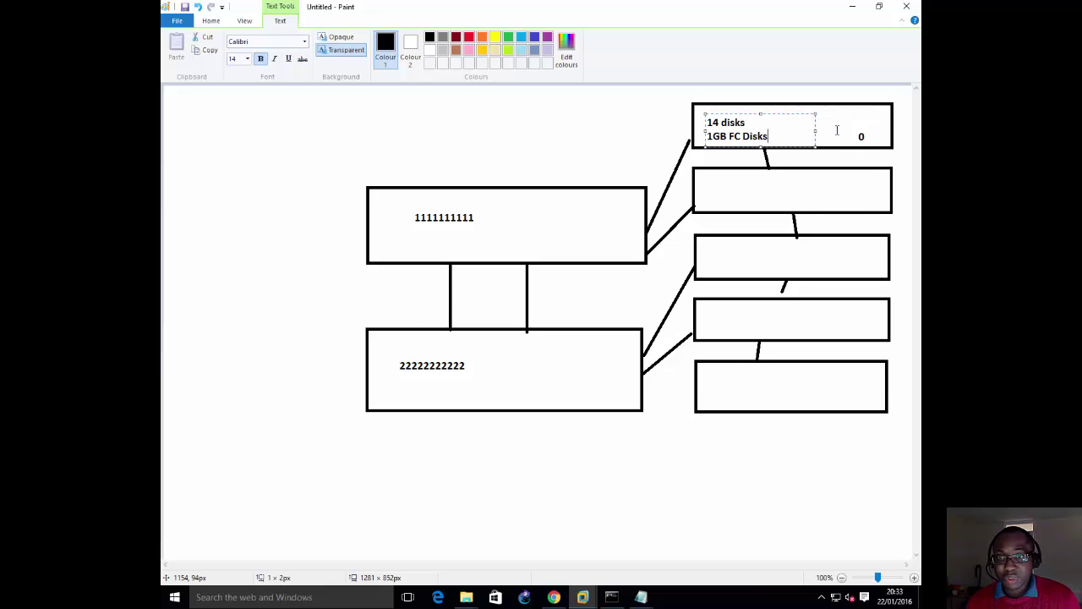
{"action": "key", "text": "alt+Tab"}
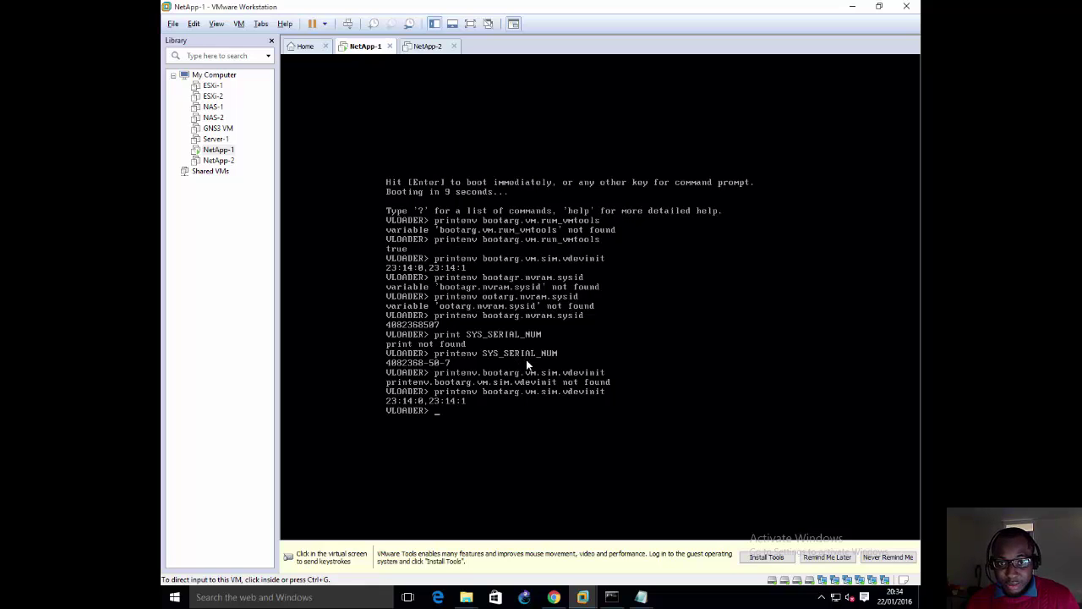
Step: Run 'boot' at the NetApp-1 VLOADER prompt to start loading Data ONTAP 8.3.2RC1
{"action": "left_click", "coordinate": [511, 316]}
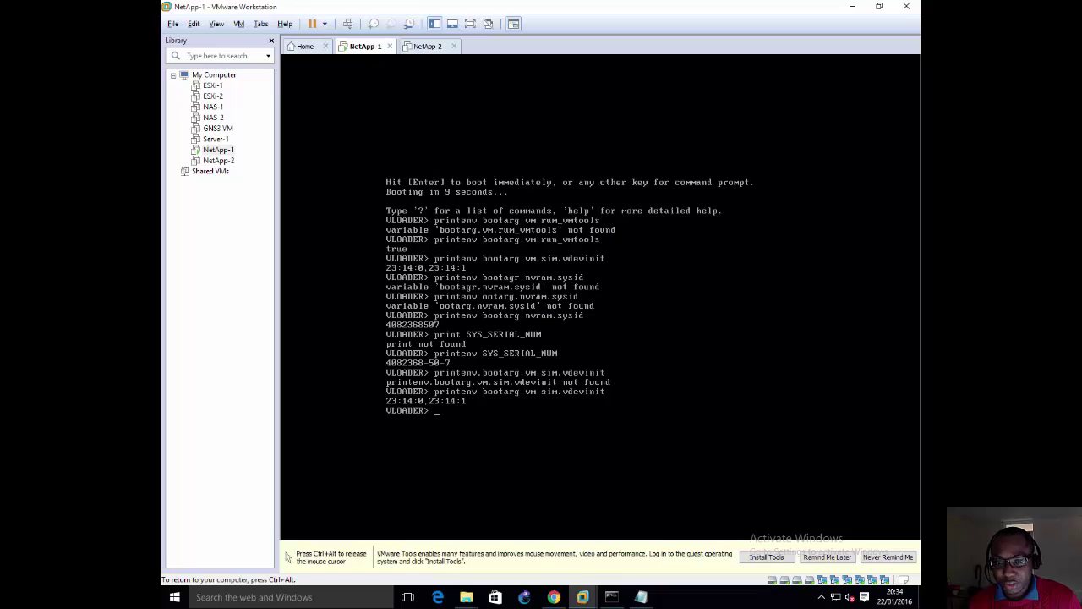
{"action": "type", "text": "boot"}
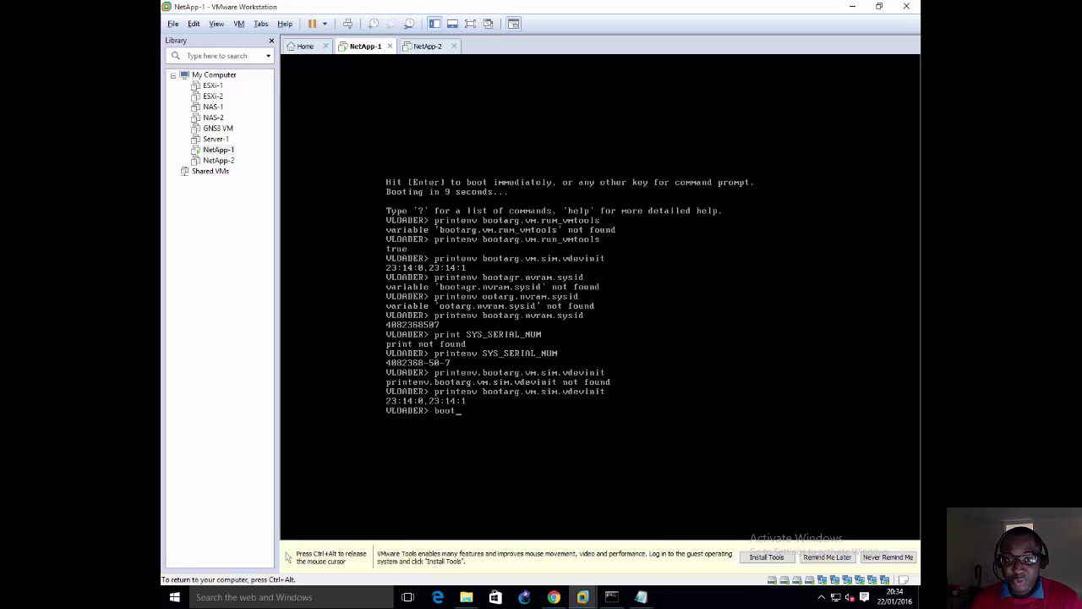
{"action": "key", "text": "Return"}
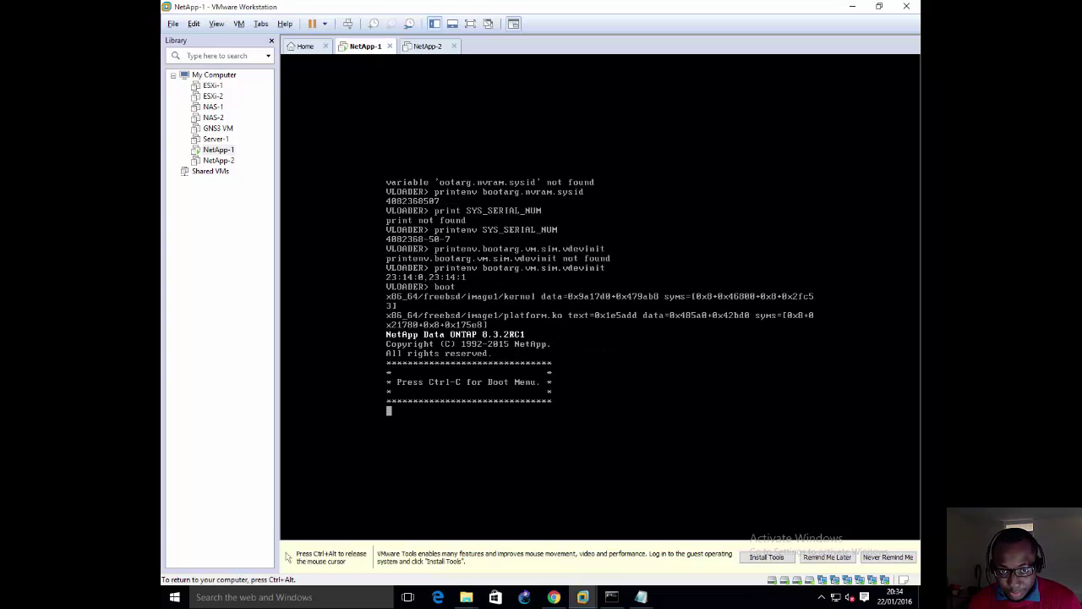
Step: Interrupt startup with Ctrl+C to reach the eight-option Data ONTAP boot menu
{"action": "key", "text": "ctrl+c"}
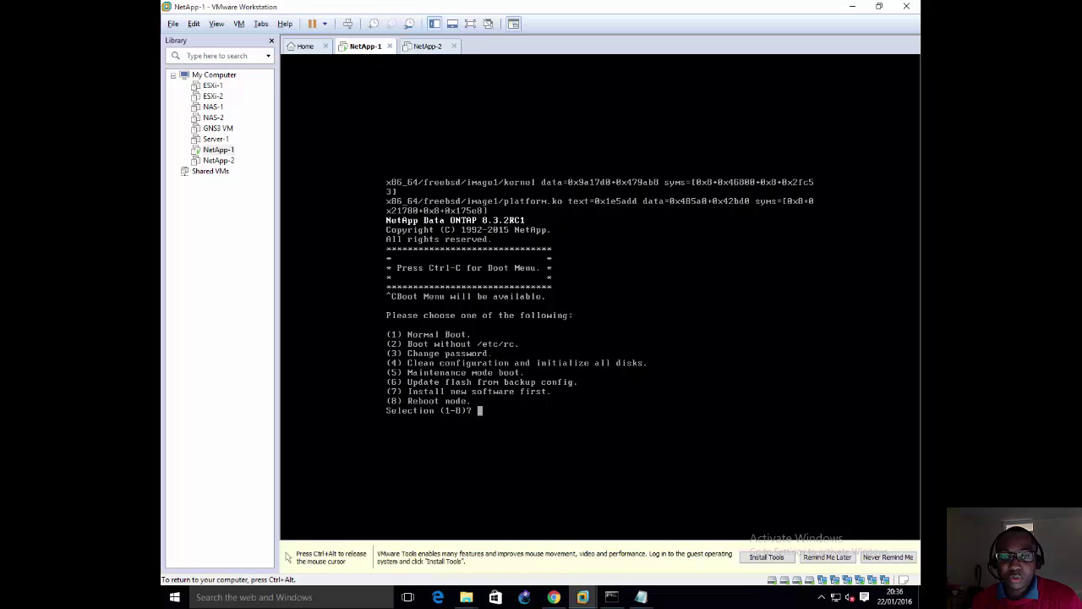
Step: Choose boot menu option 4 to clean the configuration and initialize all disks, answering y to zeroing them
{"action": "type", "text": "4"}
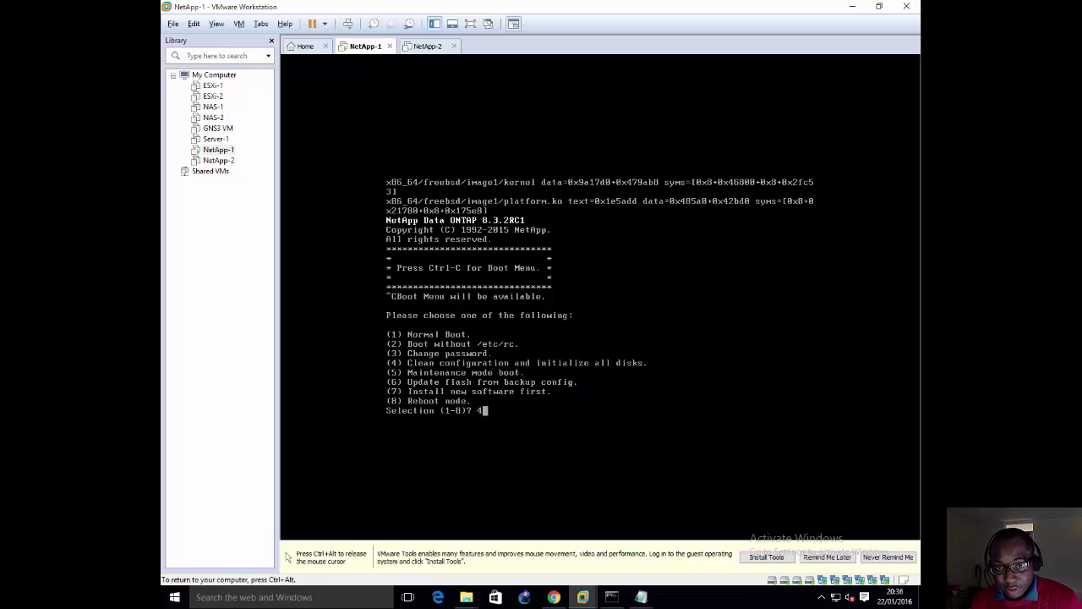
{"action": "key", "text": "Return"}
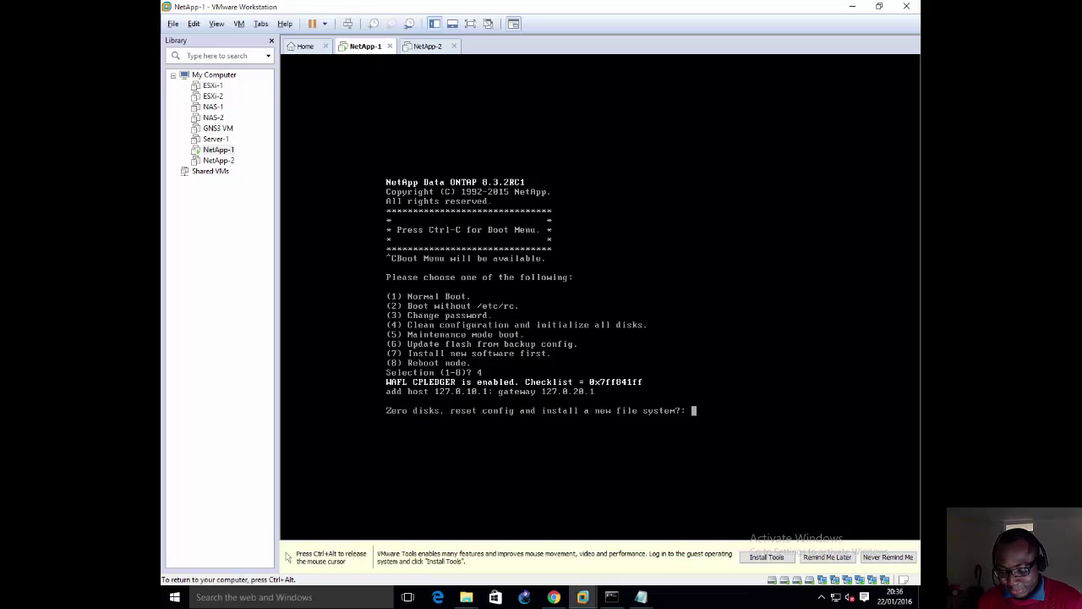
{"action": "type", "text": "y"}
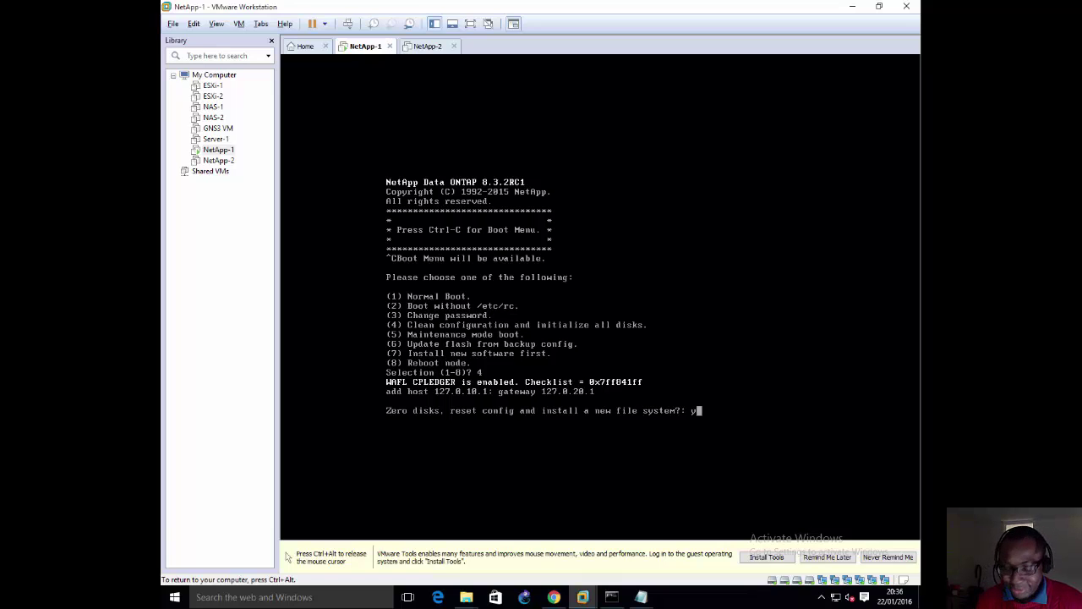
{"action": "key", "text": "Return"}
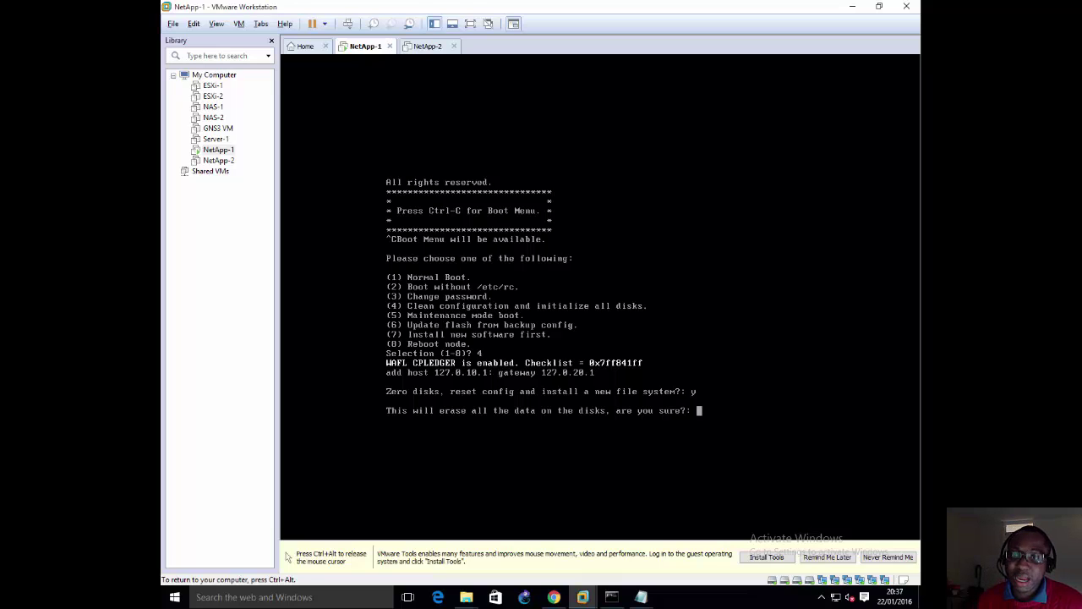
Step: Confirm erasing all disk data with y, then skip the loader countdown to boot immediately
{"action": "type", "text": "y"}
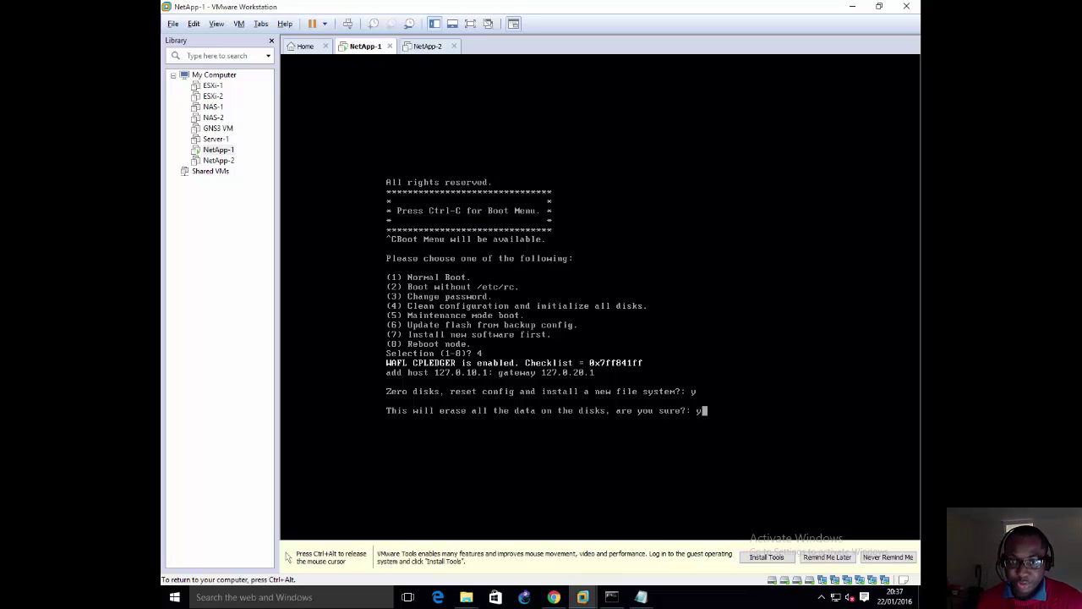
{"action": "key", "text": "Return"}
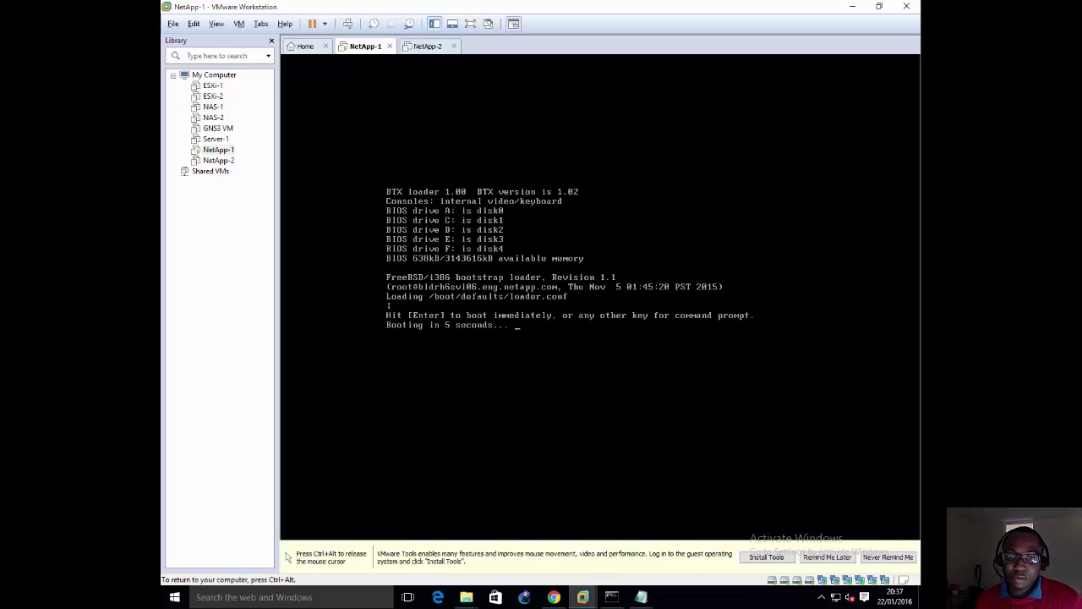
{"action": "key", "text": "Return"}
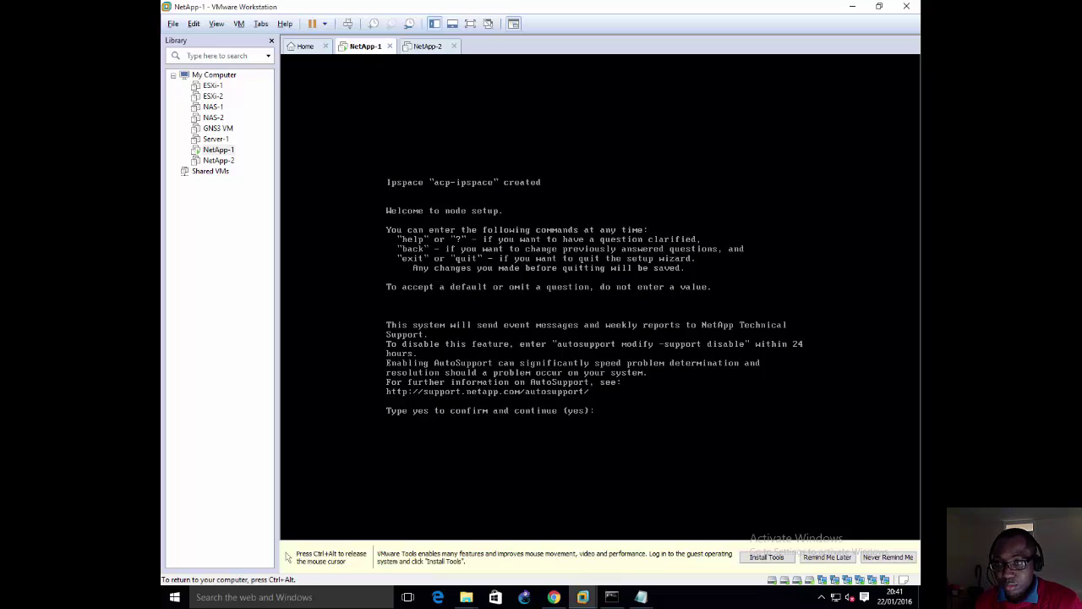
Step: Once disk zeroing finishes and the node setup wizard appears, release input from NetApp-1 with Ctrl+Alt
{"action": "key", "text": "ctrl+alt"}
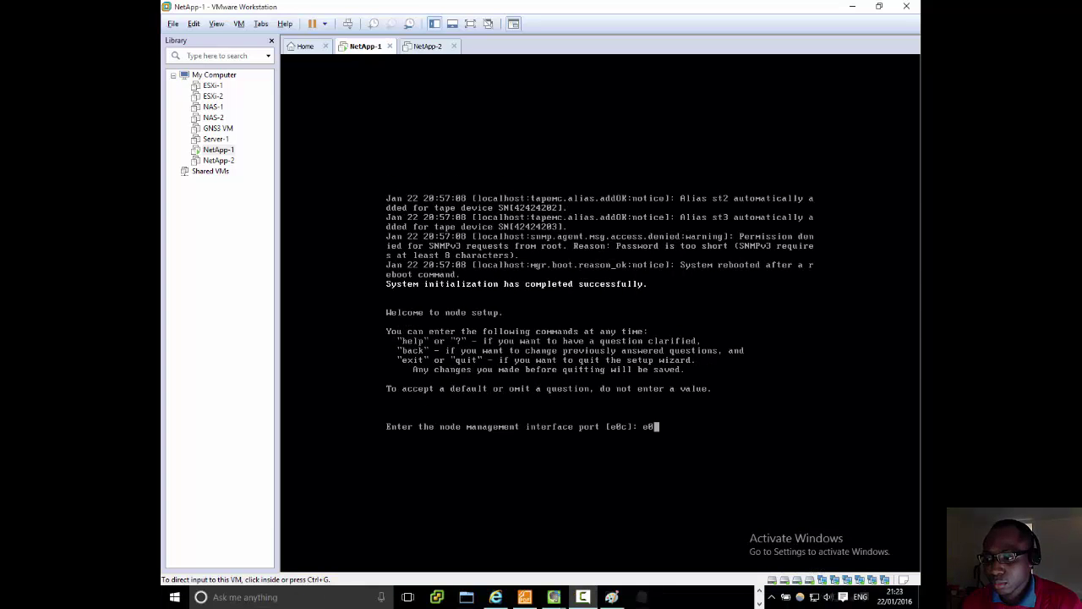
Step: Return input to the NetApp-1 console, then release it back to the host with Ctrl+Alt
{"action": "left_click", "coordinate": [629, 380]}
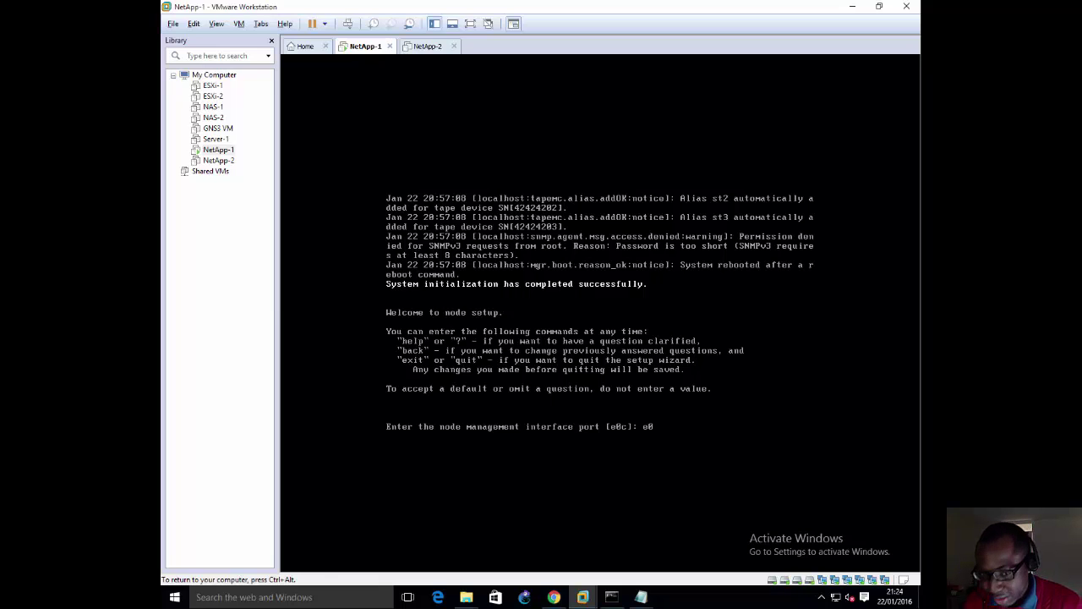
{"action": "key", "text": "ctrl+alt"}
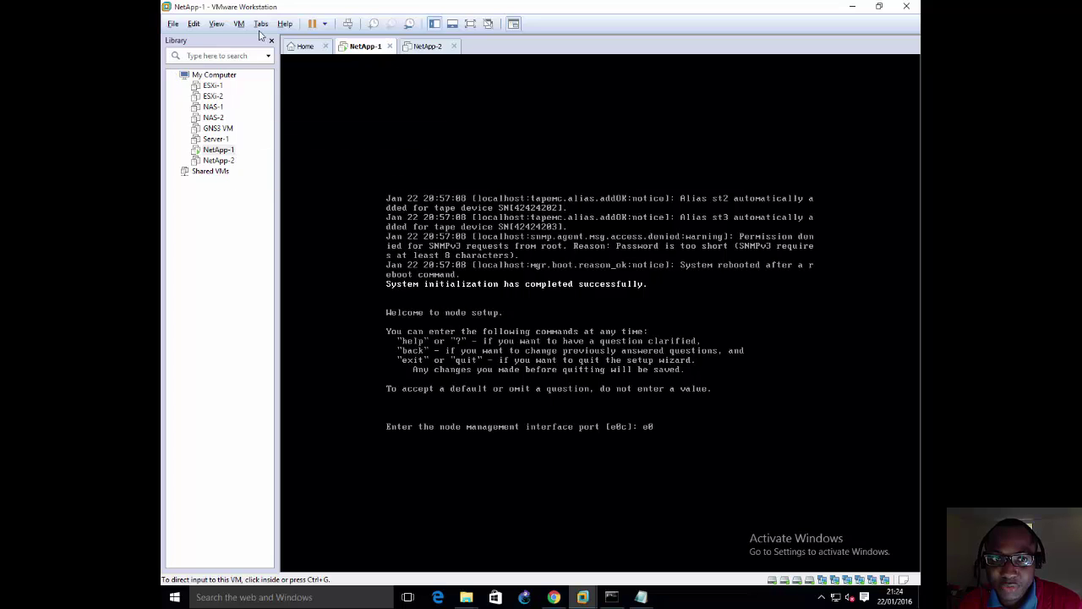
Step: View the About VMware Workstation version details, close the dialog, and recapture input in NetApp-1's console
{"action": "left_click", "coordinate": [285, 23]}
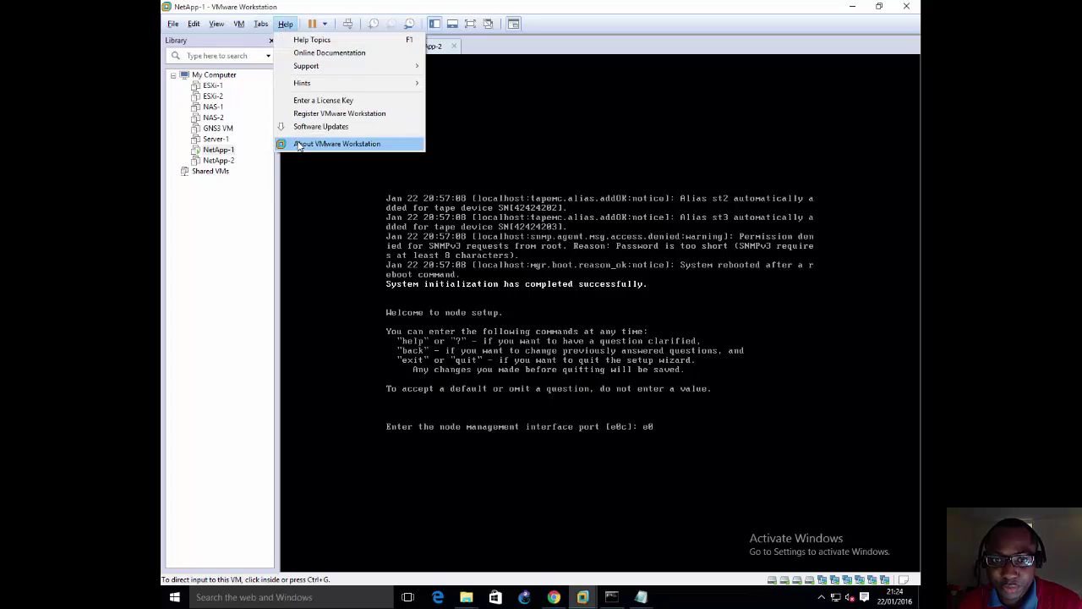
{"action": "left_click", "coordinate": [298, 144]}
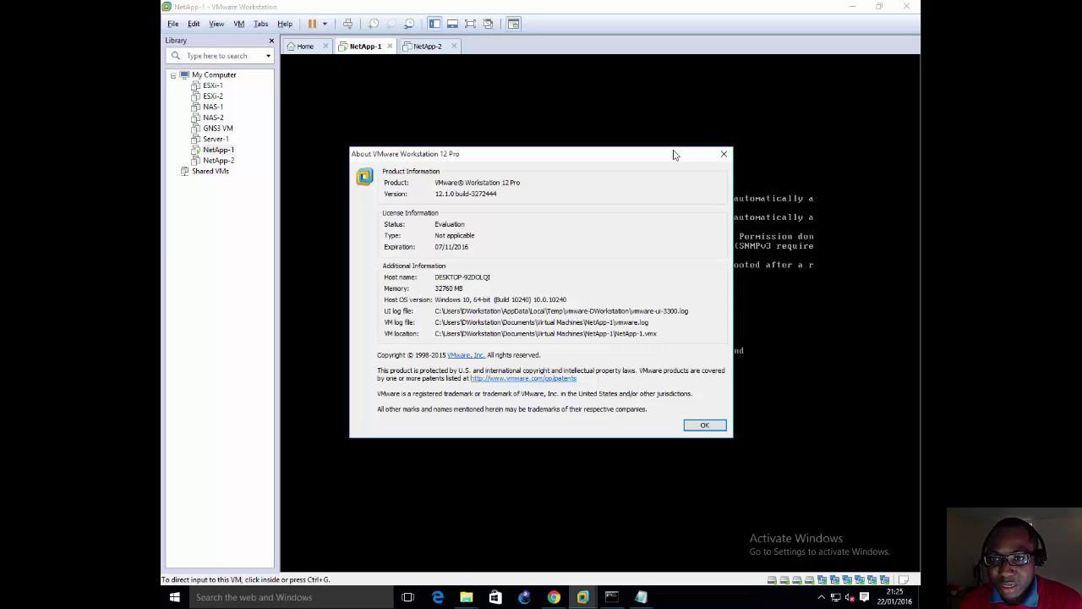
{"action": "left_click", "coordinate": [723, 154]}
{"action": "left_click", "coordinate": [519, 281]}
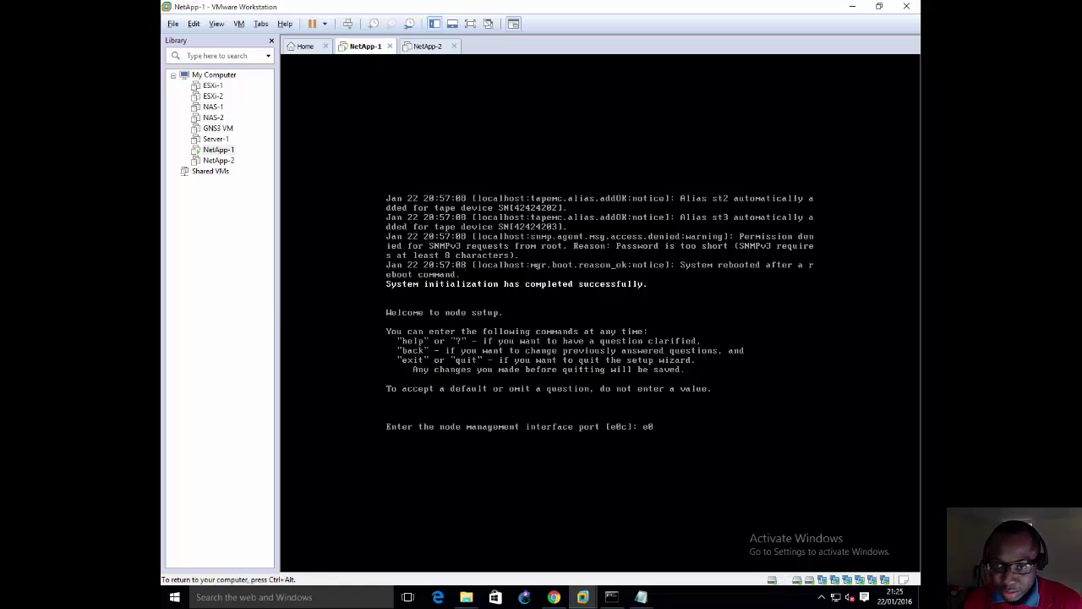
Step: Release input from NetApp-1 with Ctrl+Alt, leaving 'e0' at the port prompt
{"action": "key", "text": "ctrl+alt"}
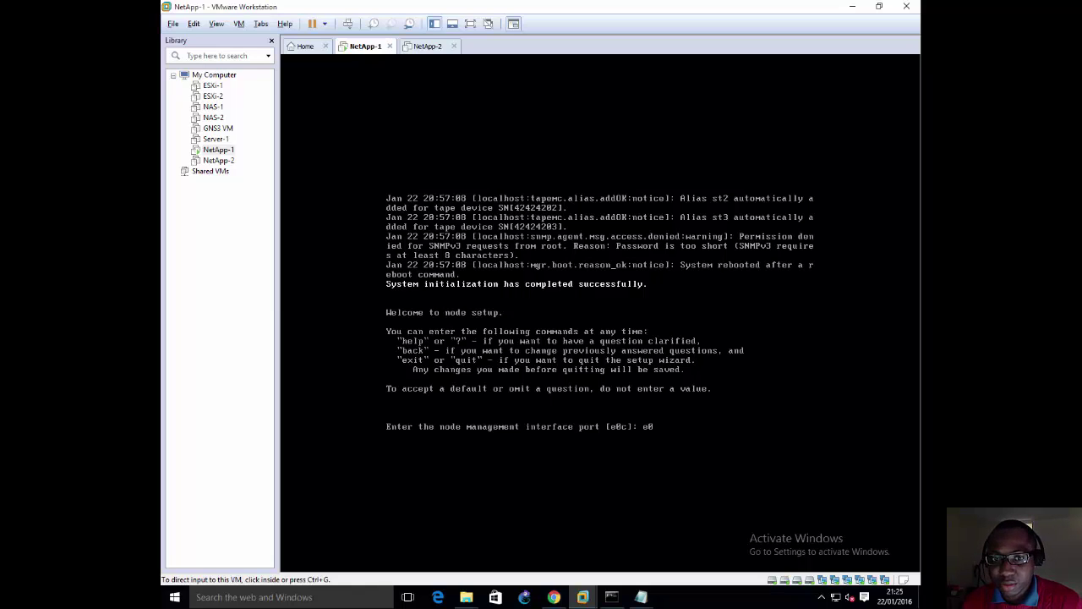